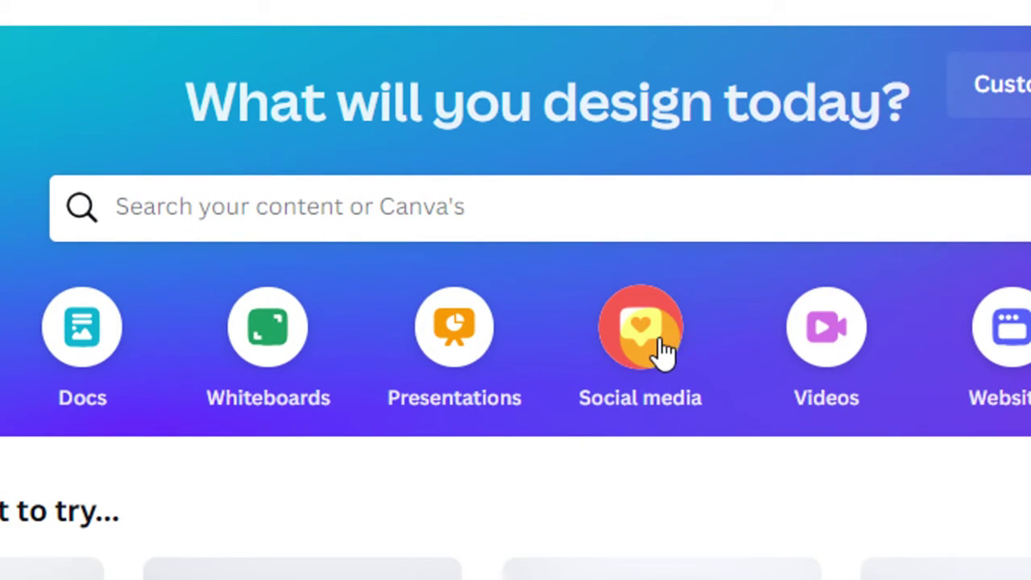
Create a blank Instagram Post (Square) design of 1080 × 1080 px from the social media formats.
left_click(662, 348)
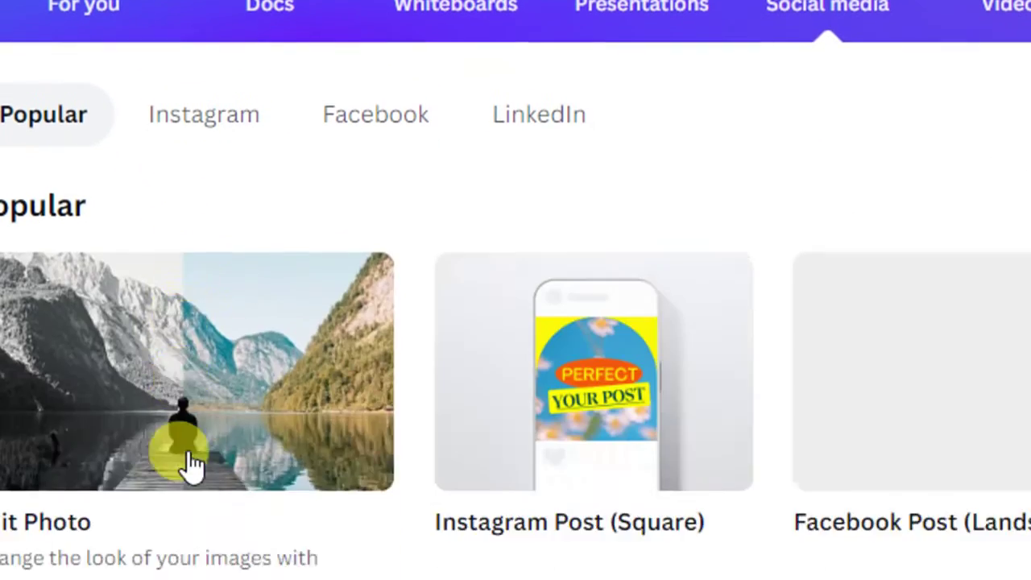
scroll(207, 166, "down", 2)
scroll(207, 86, "up", 2)
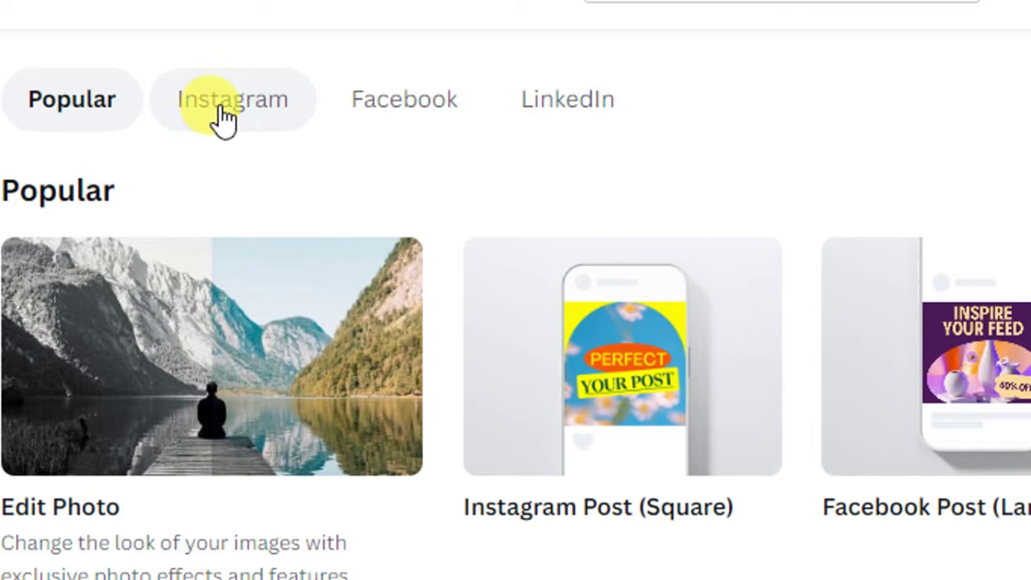
scroll(645, 499, "down", 1)
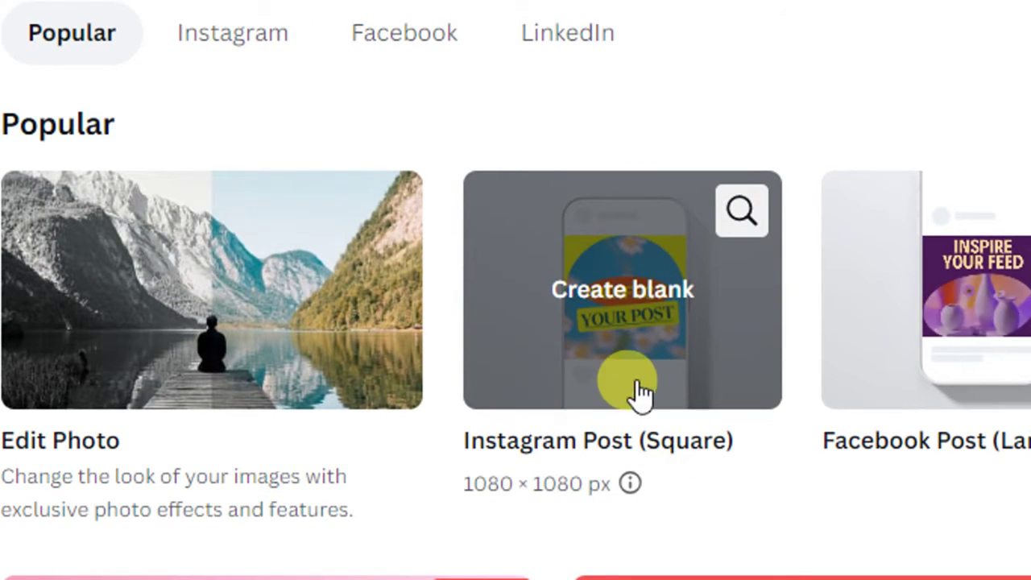
left_click(620, 304)
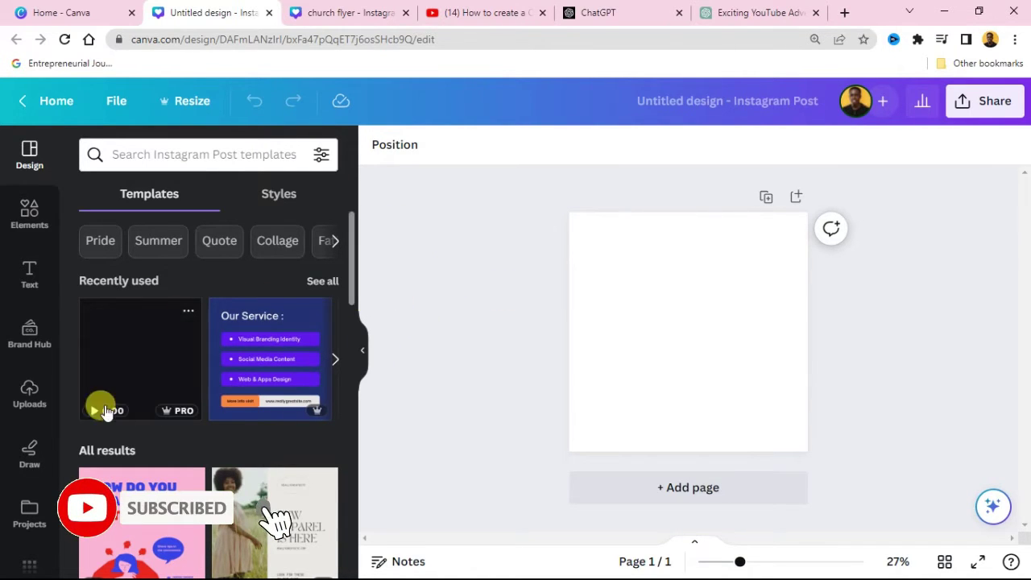
Open the "church flyer 1" project folder and set its sky image as the page background.
left_click(28, 512)
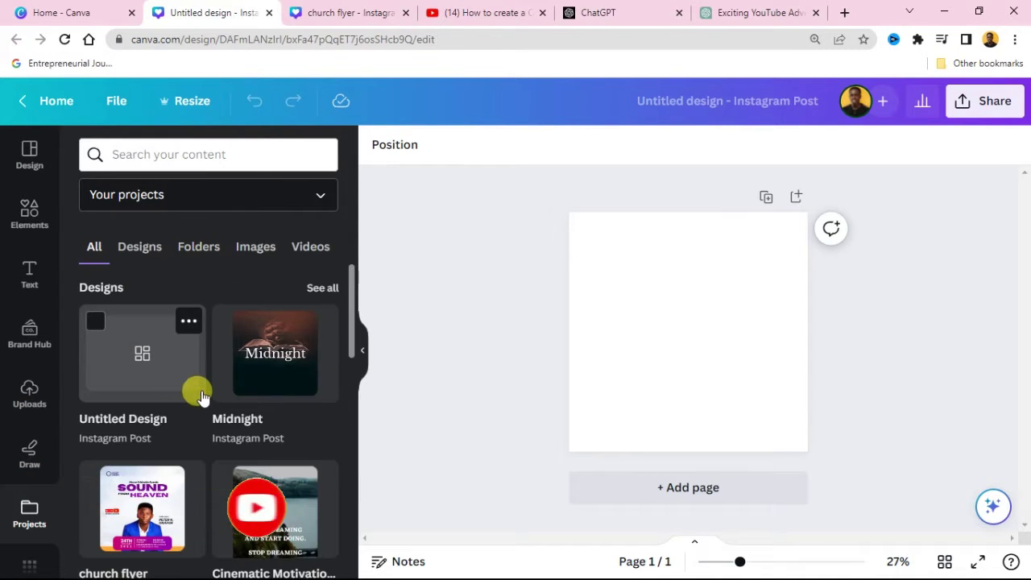
scroll(198, 391, "down", 2)
scroll(228, 383, "up", 1)
scroll(228, 382, "up", 2)
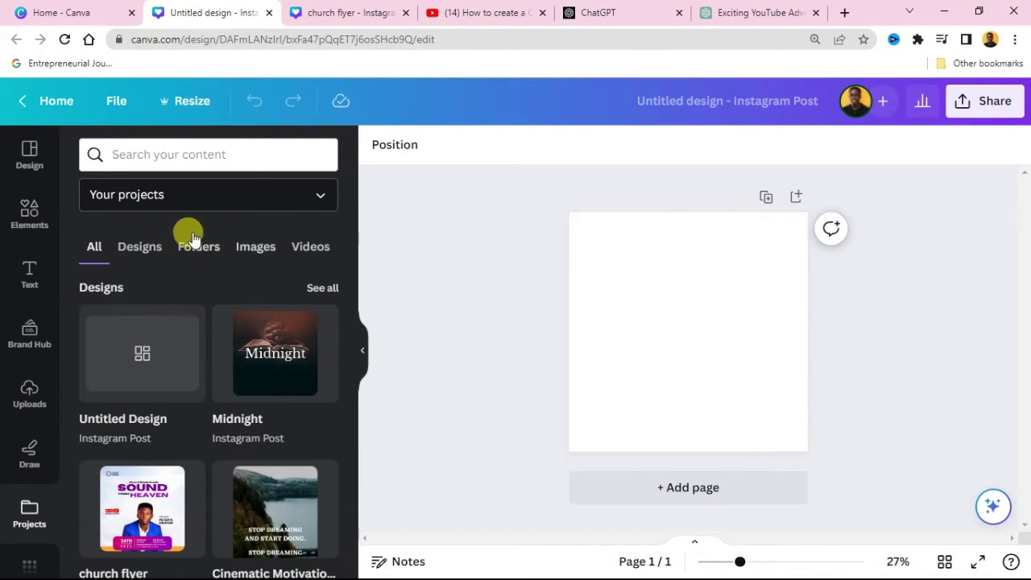
left_click(199, 247)
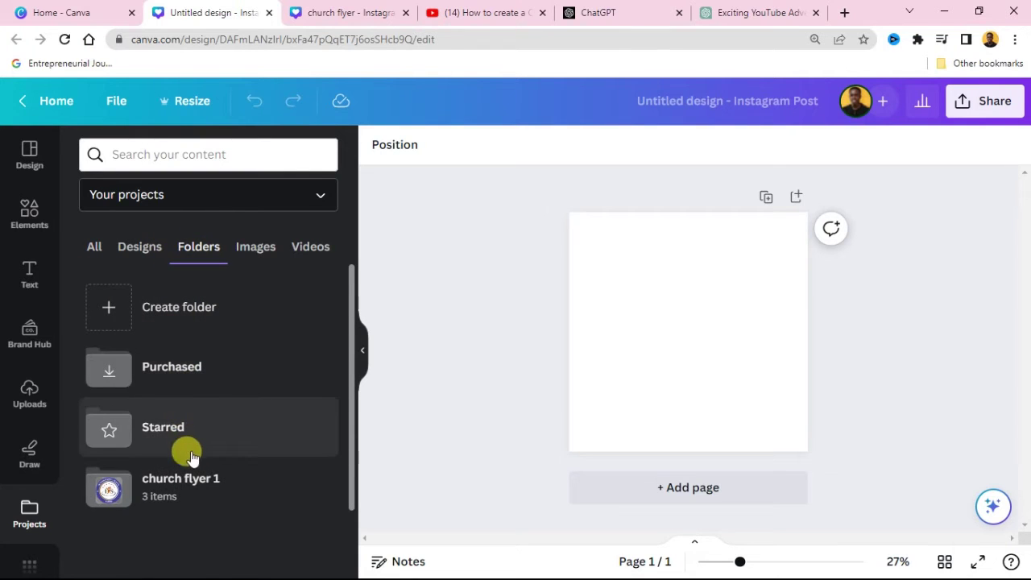
left_click(196, 483)
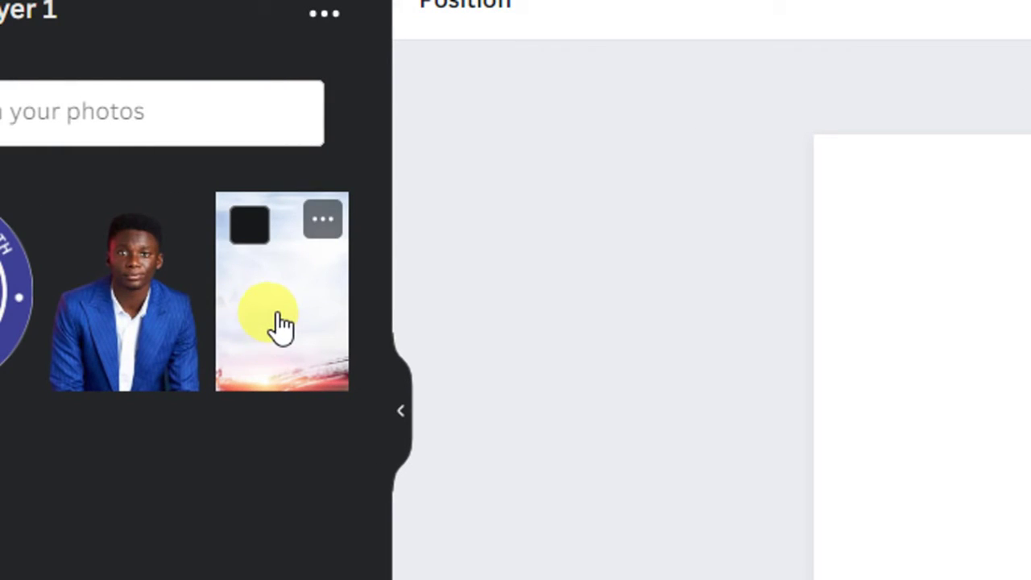
left_click_drag(282, 326, 815, 360)
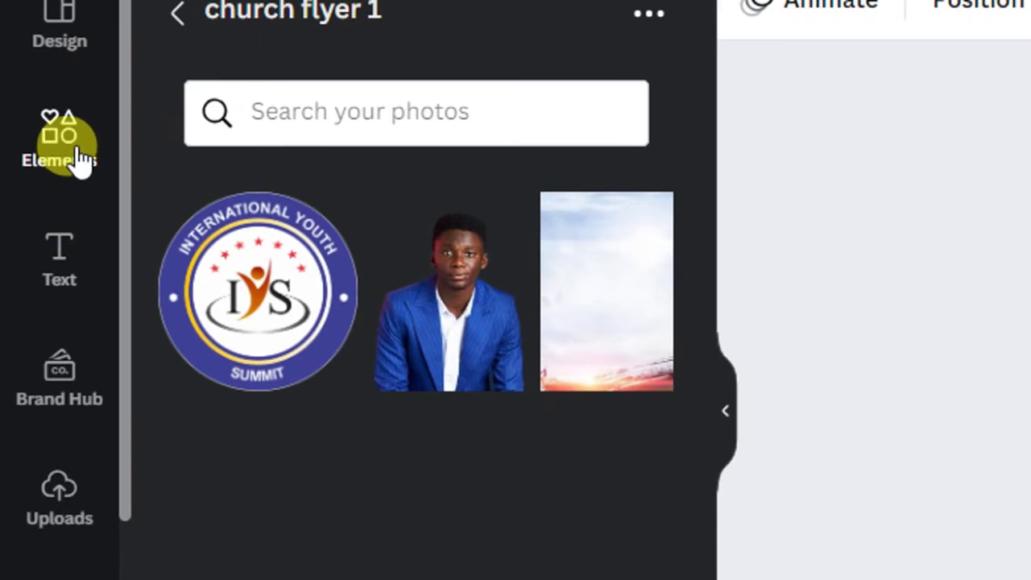
Add a square shape and reshape it into a thin bar spanning the full width along the page's lower edge.
left_click(54, 169)
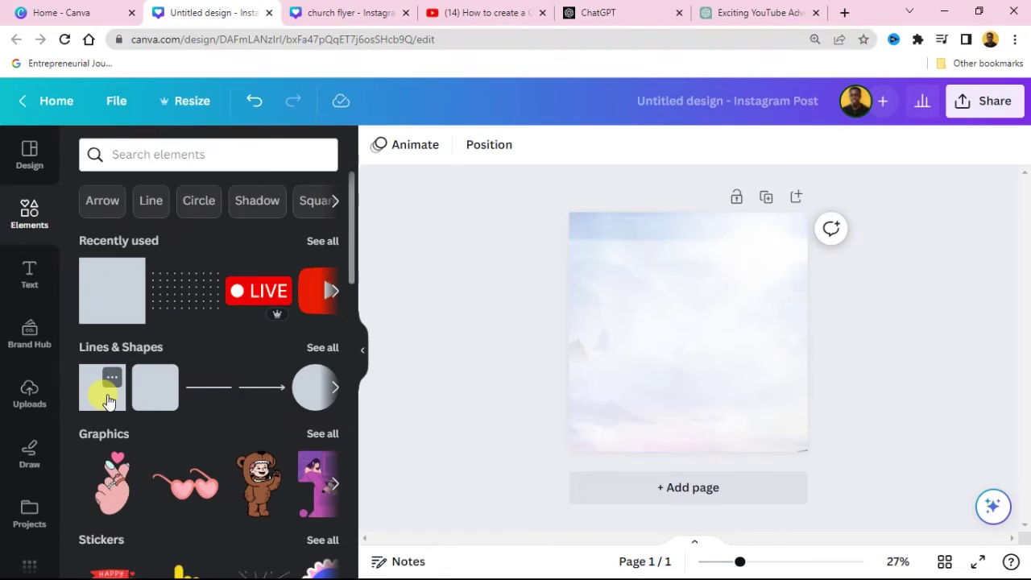
left_click(219, 455)
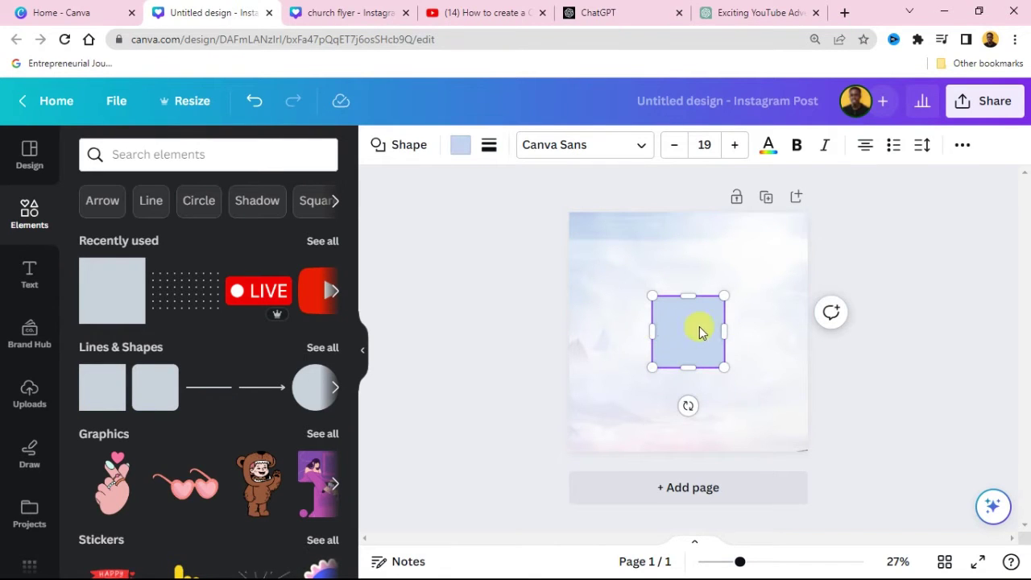
left_click_drag(741, 562, 750, 562)
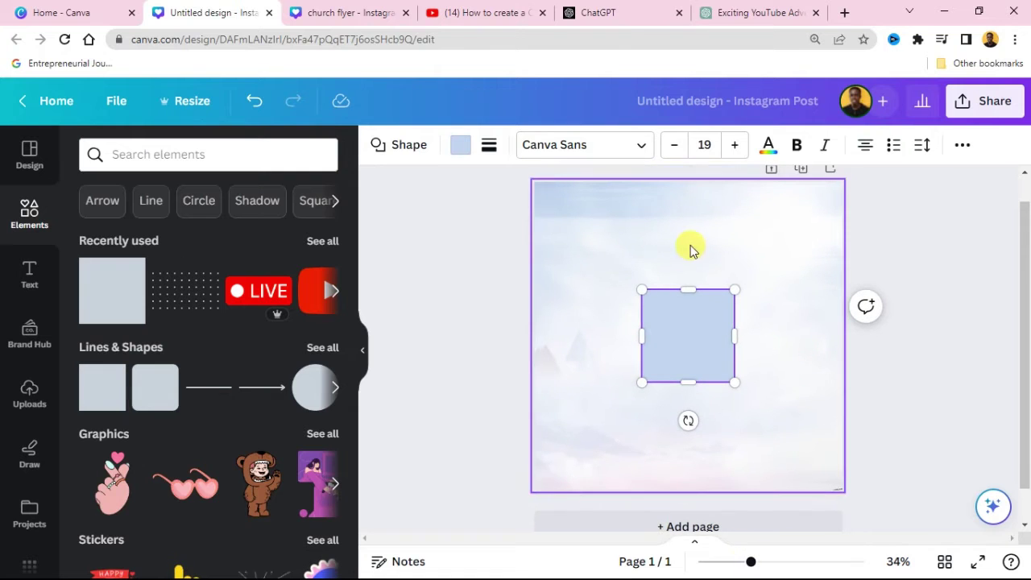
left_click(624, 357)
left_click(698, 337)
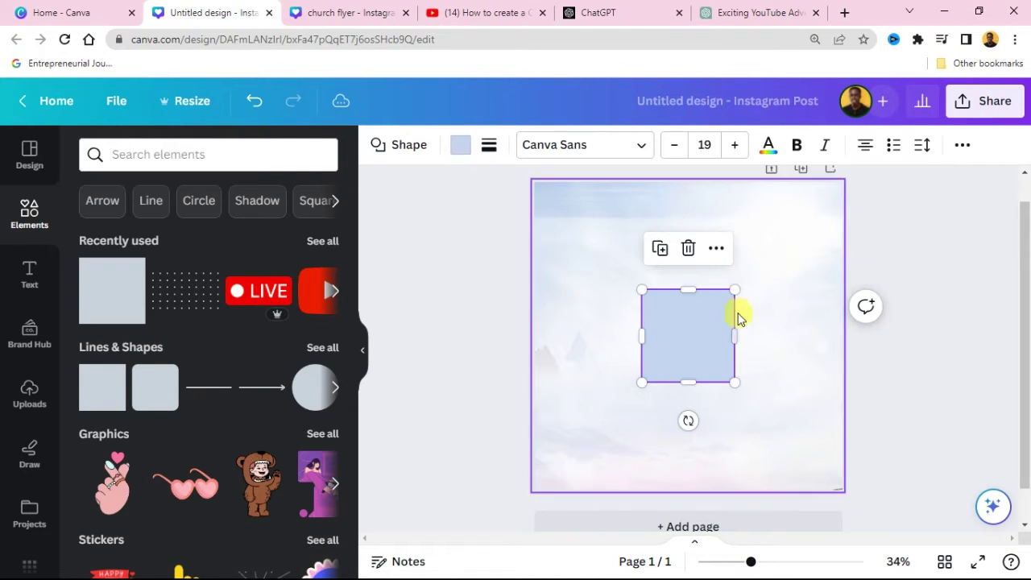
left_click_drag(641, 336, 492, 336)
left_click_drag(735, 341, 865, 338)
left_click_drag(683, 289, 716, 477)
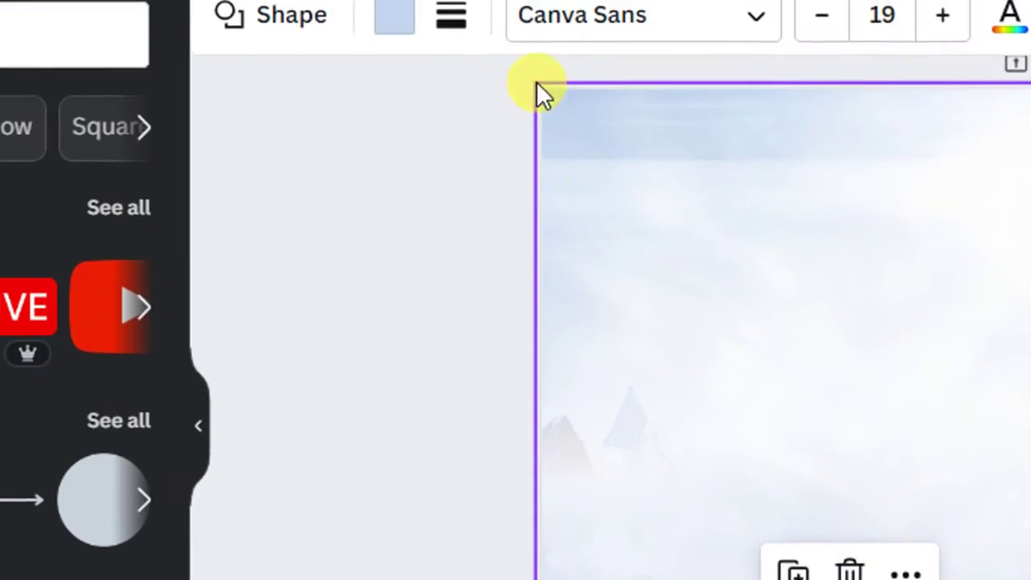
Fill the bar at the page's lower edge with the solid orange #FFAD32 and deselect it.
left_click(394, 21)
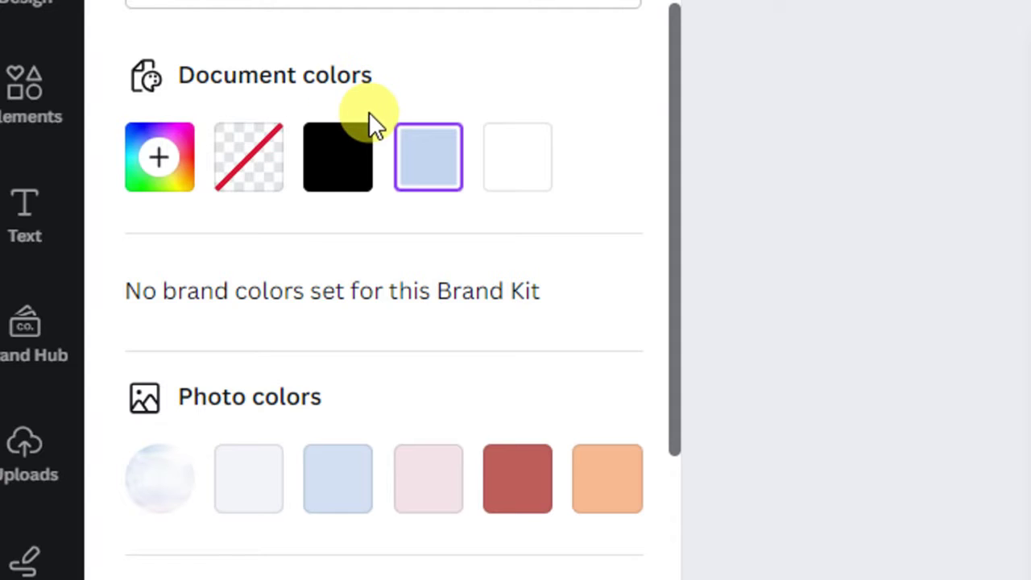
left_click(165, 164)
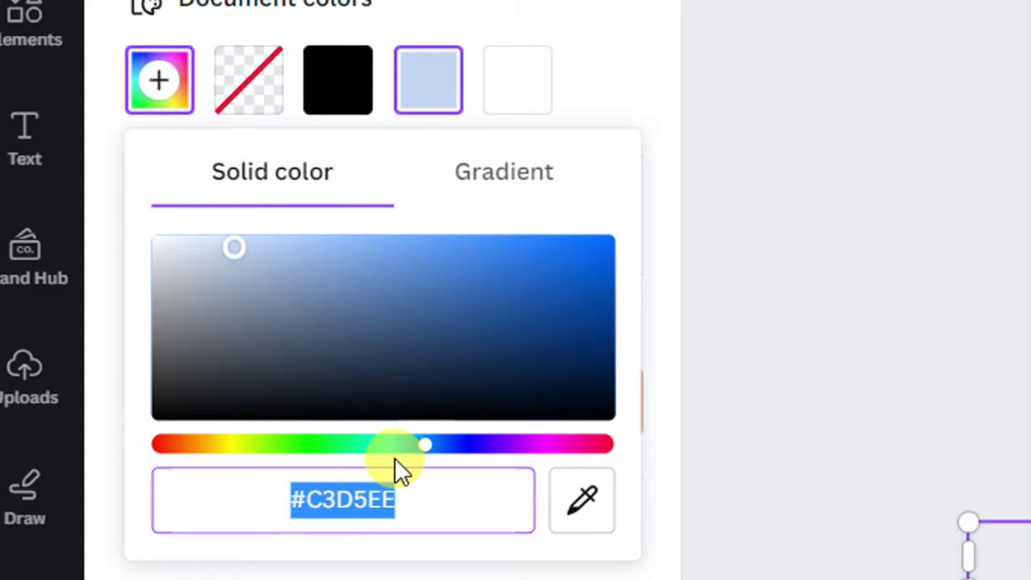
left_click_drag(421, 455, 204, 454)
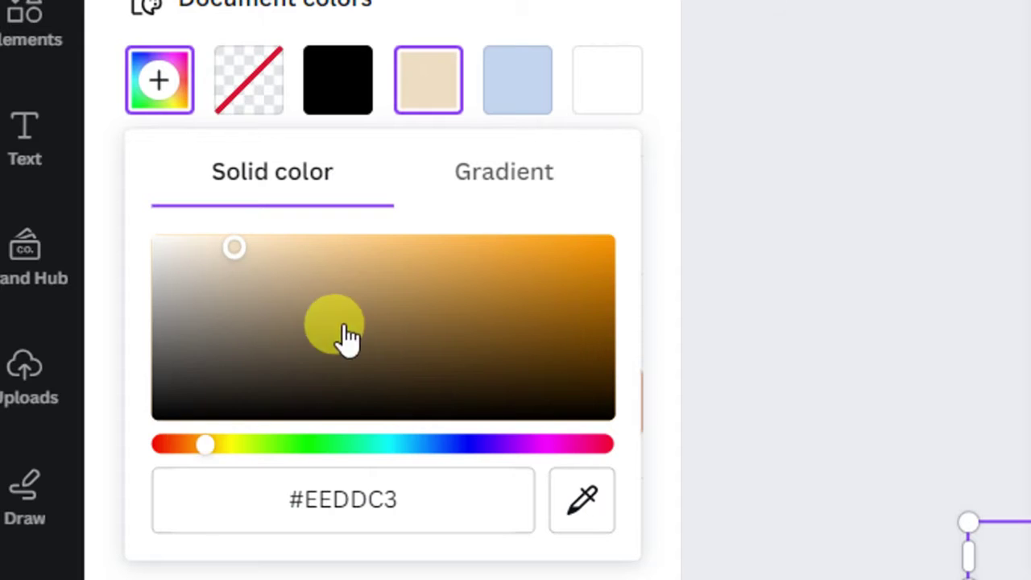
left_click_drag(463, 257, 525, 224)
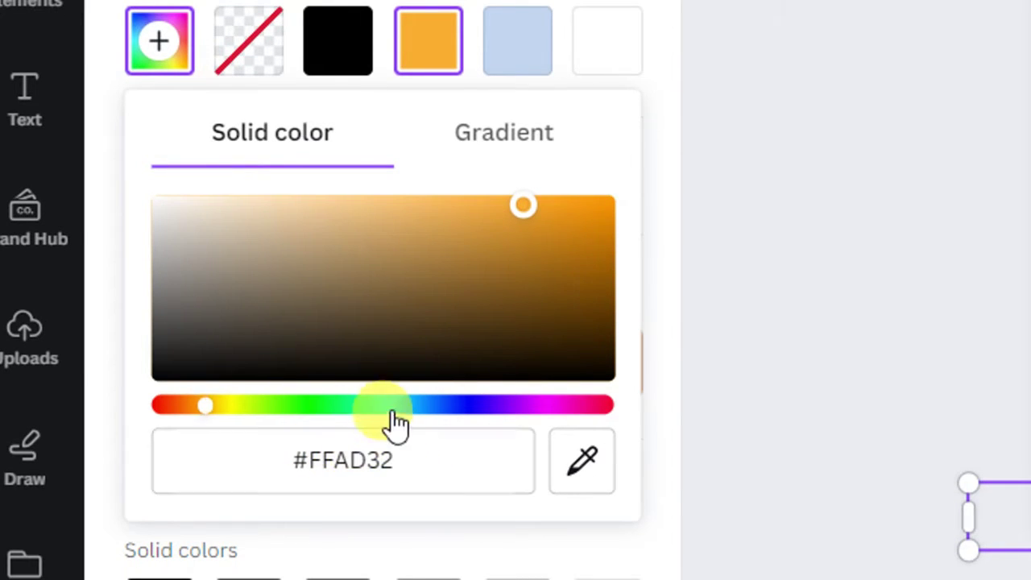
left_click(398, 459)
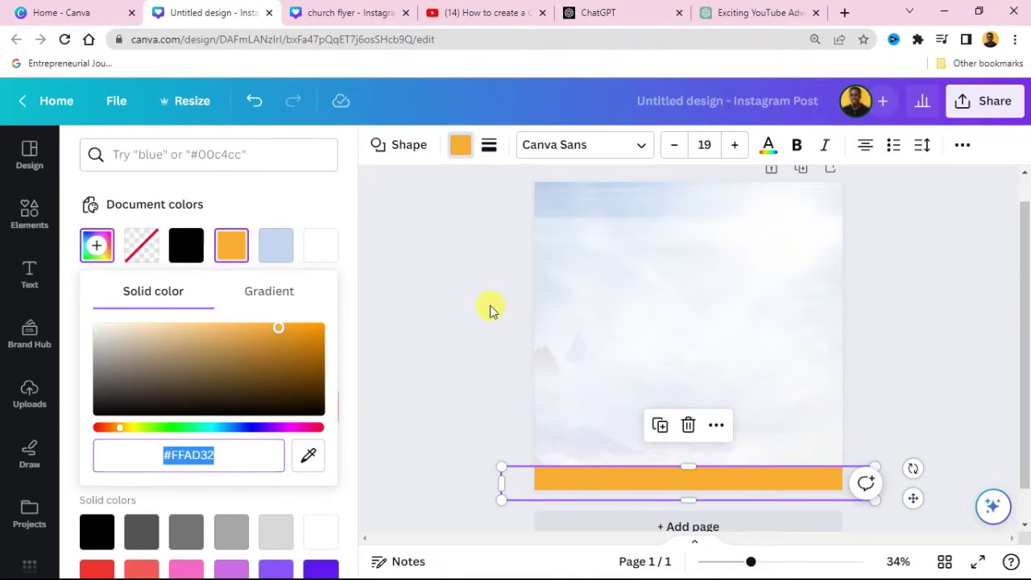
key("Escape")
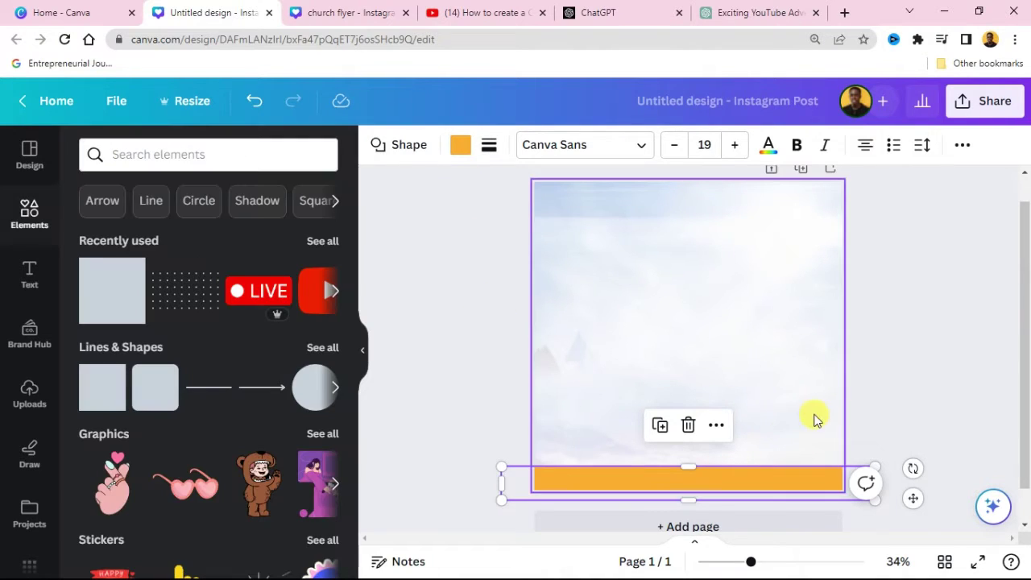
left_click(938, 324)
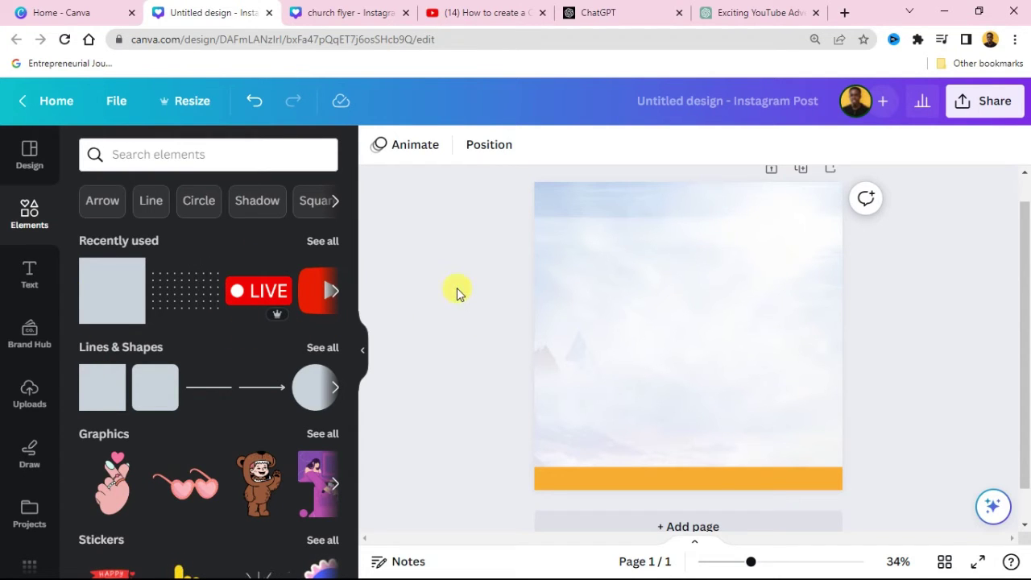
Place the blue-suited man's photo from the "church flyer 1" folder, slightly enlarged, at the page's bottom centre over the orange bar.
left_click(30, 393)
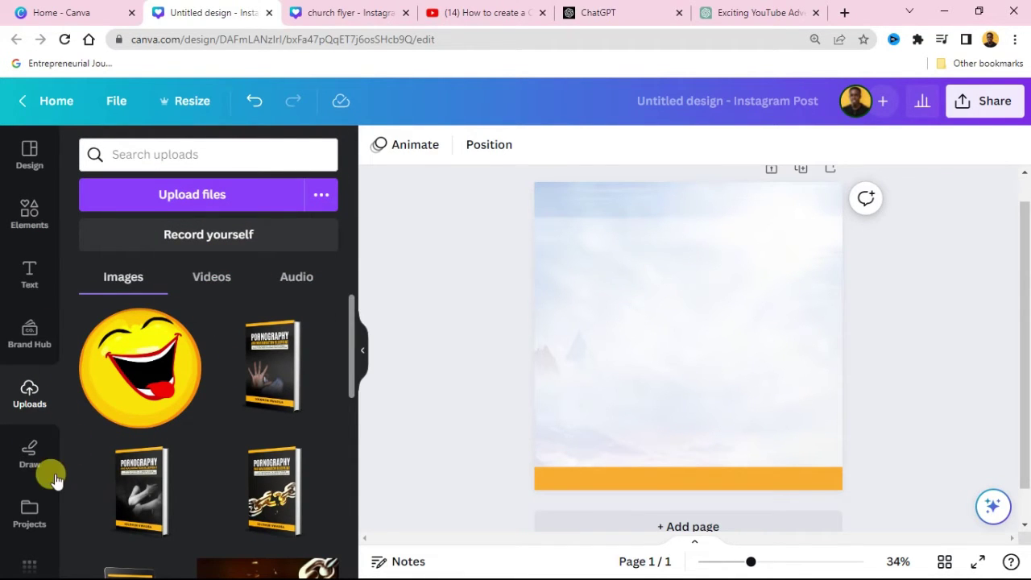
left_click(36, 503)
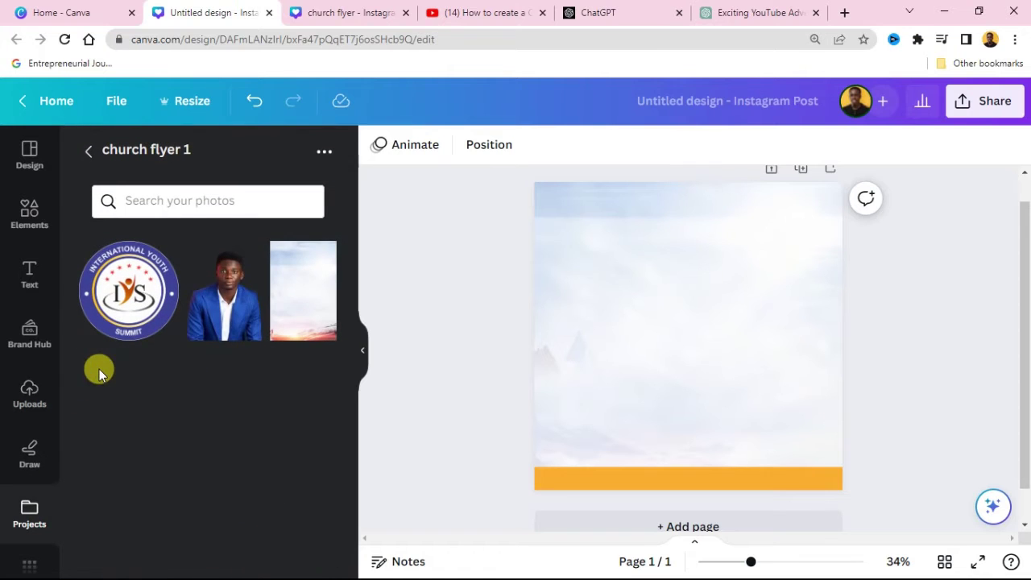
left_click_drag(231, 311, 668, 322)
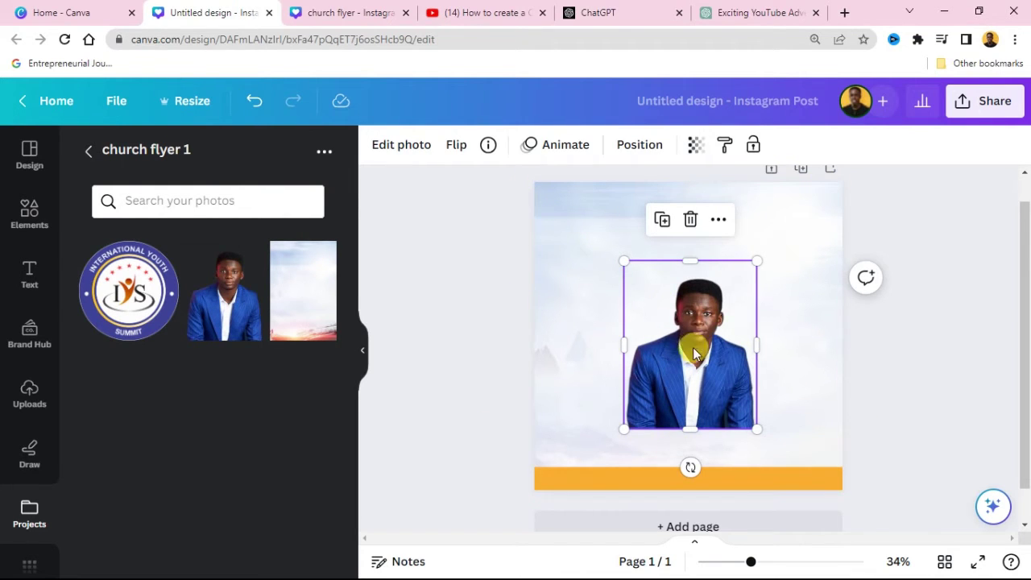
left_click_drag(683, 380, 689, 439)
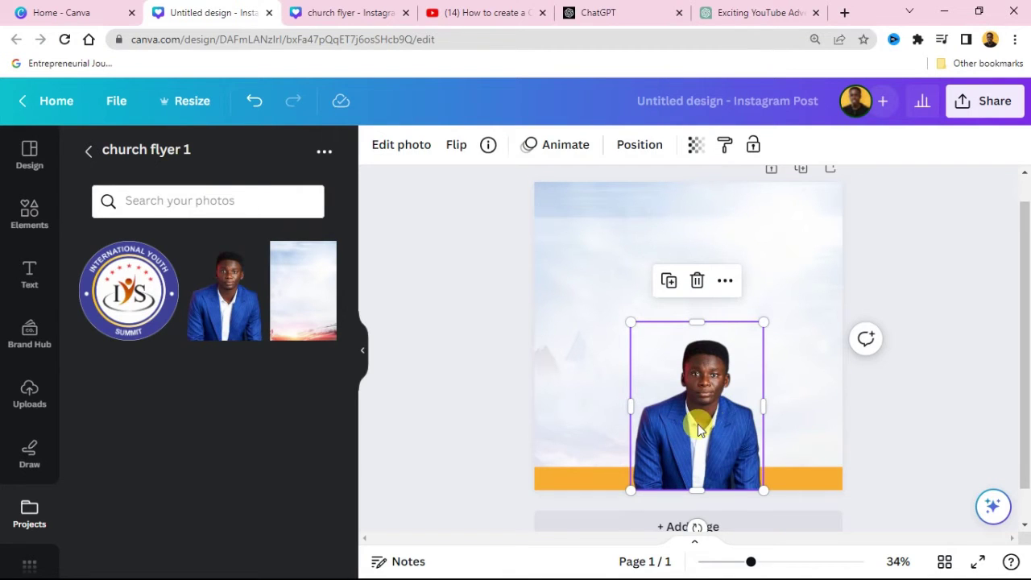
left_click_drag(629, 321, 610, 297)
left_click_drag(704, 392, 706, 396)
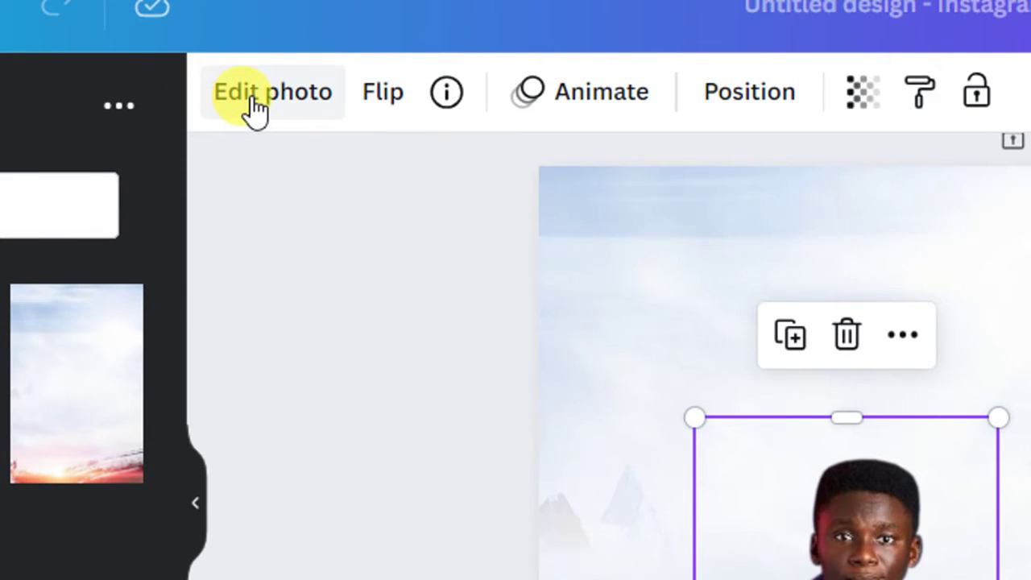
Apply the Fresco filter to the man's photo and set its contrast to 10.
left_click(256, 107)
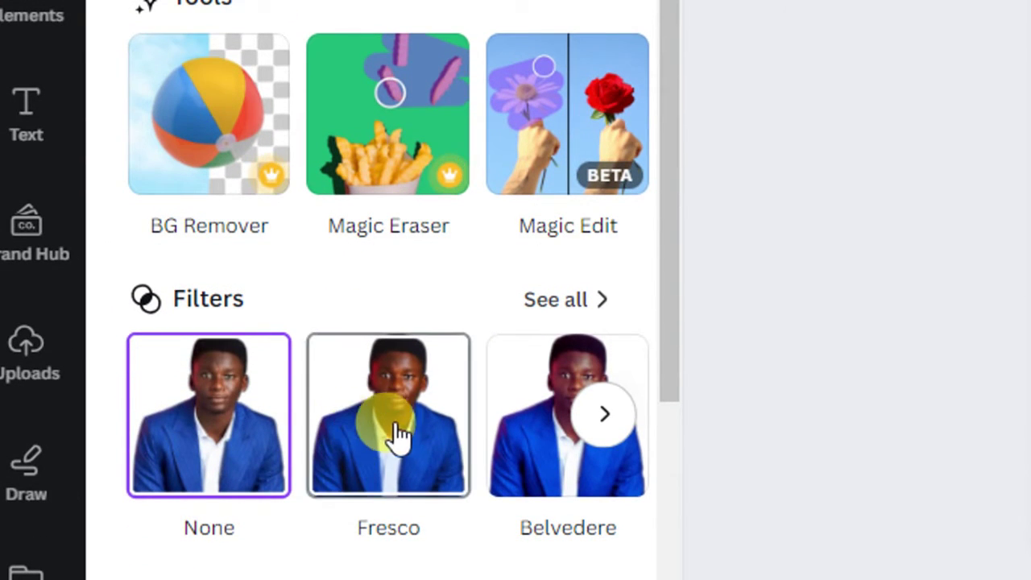
left_click(404, 446)
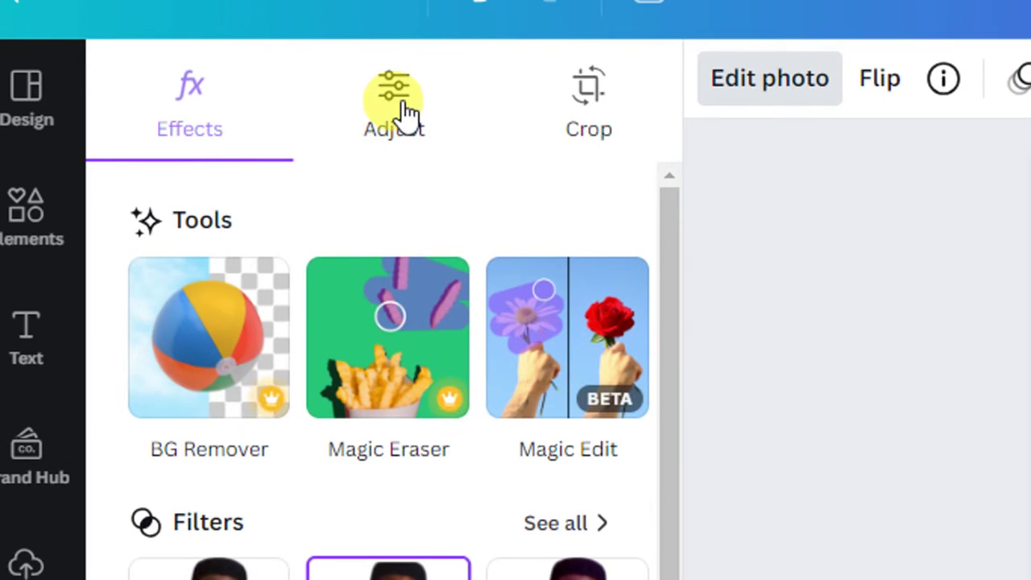
left_click(398, 112)
scroll(387, 467, "down", 4)
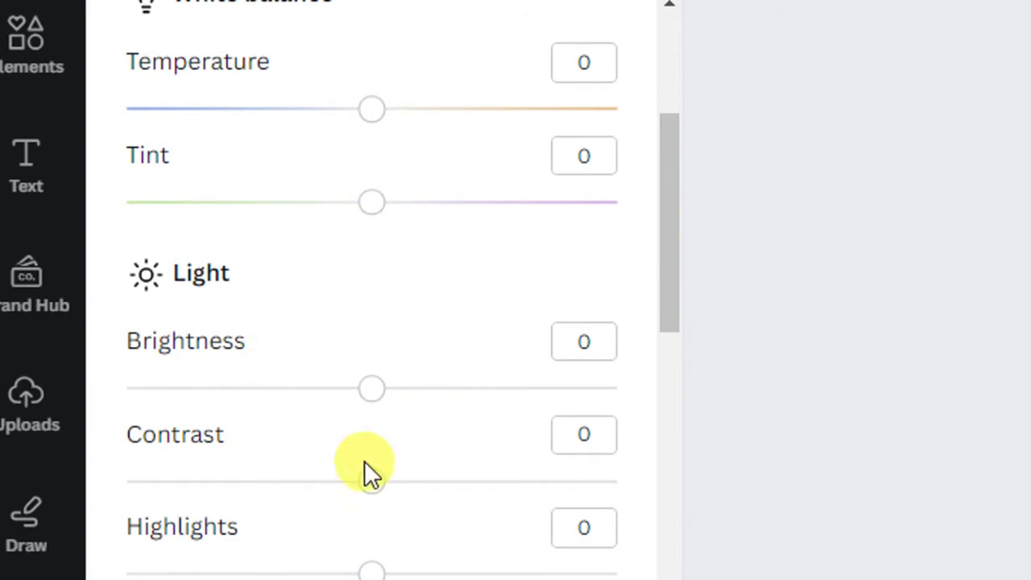
left_click_drag(371, 481, 395, 480)
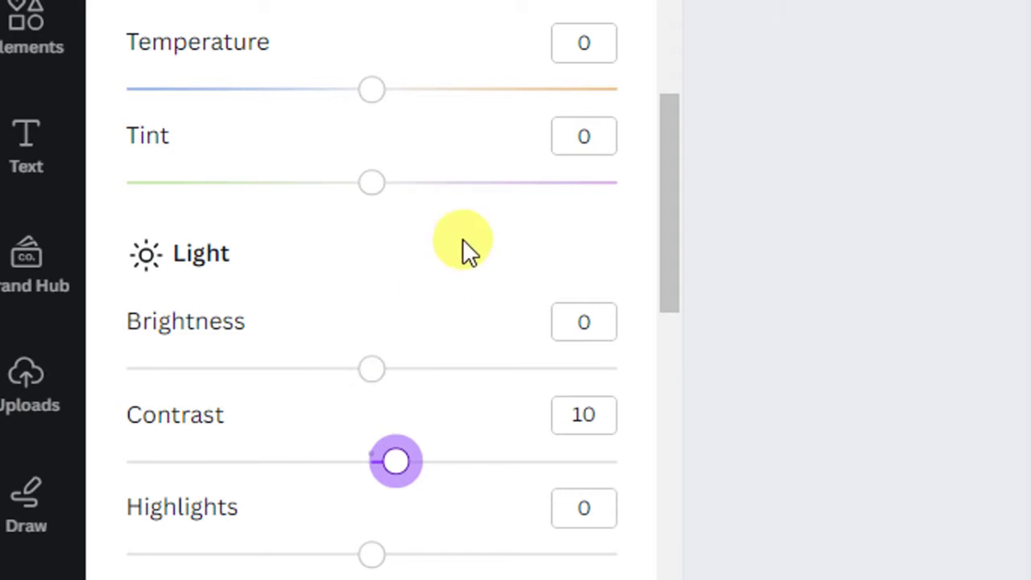
left_click(753, 100)
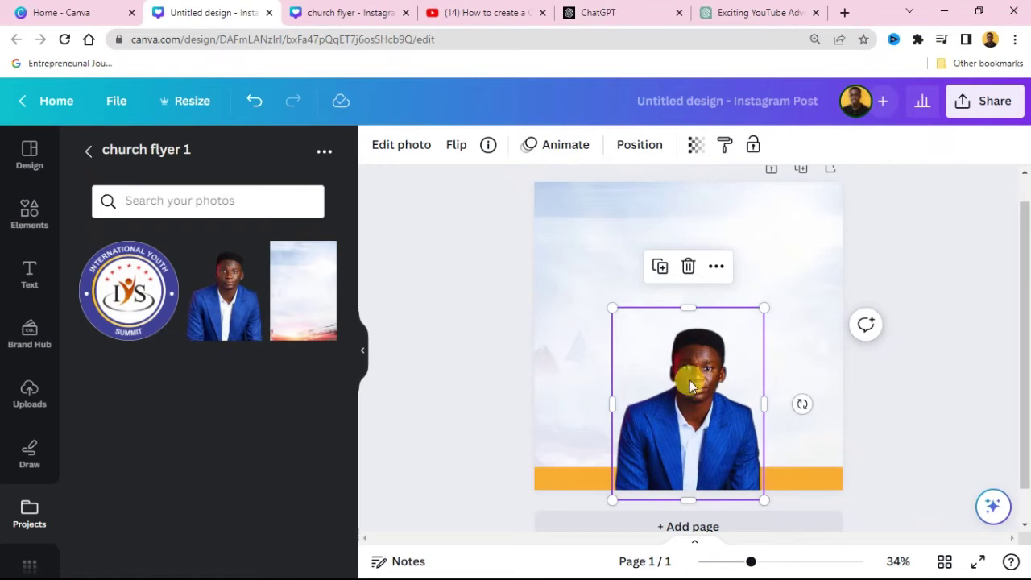
left_click(924, 219)
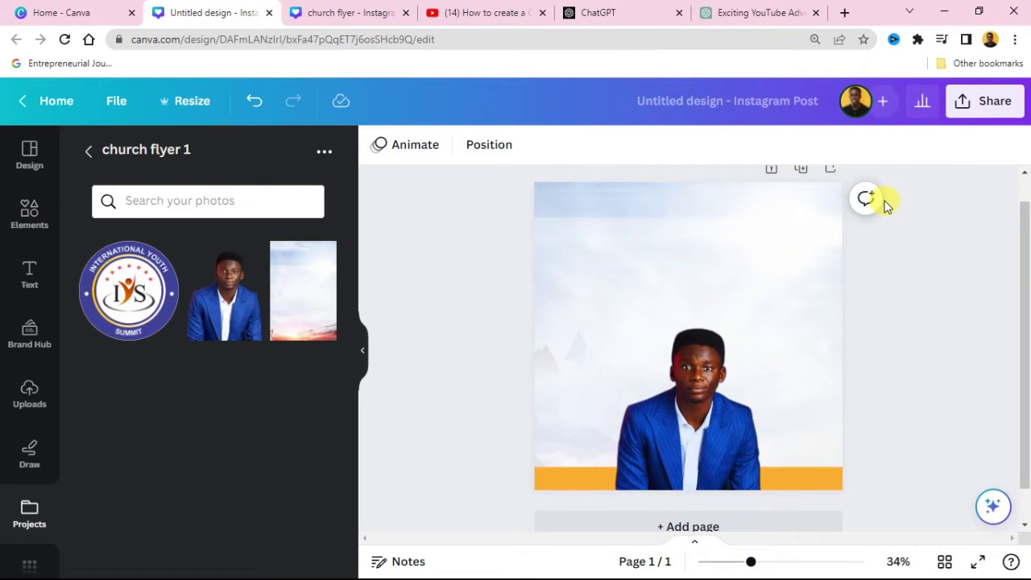
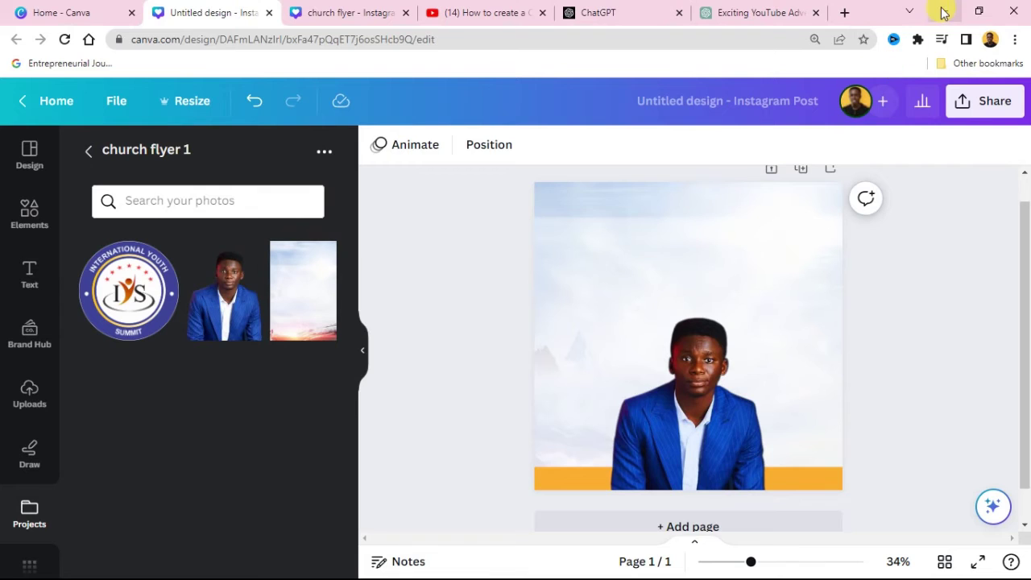
Switch to the desktop and open the "Sound" text file containing the flyer text in Notepad.
left_click(943, 11)
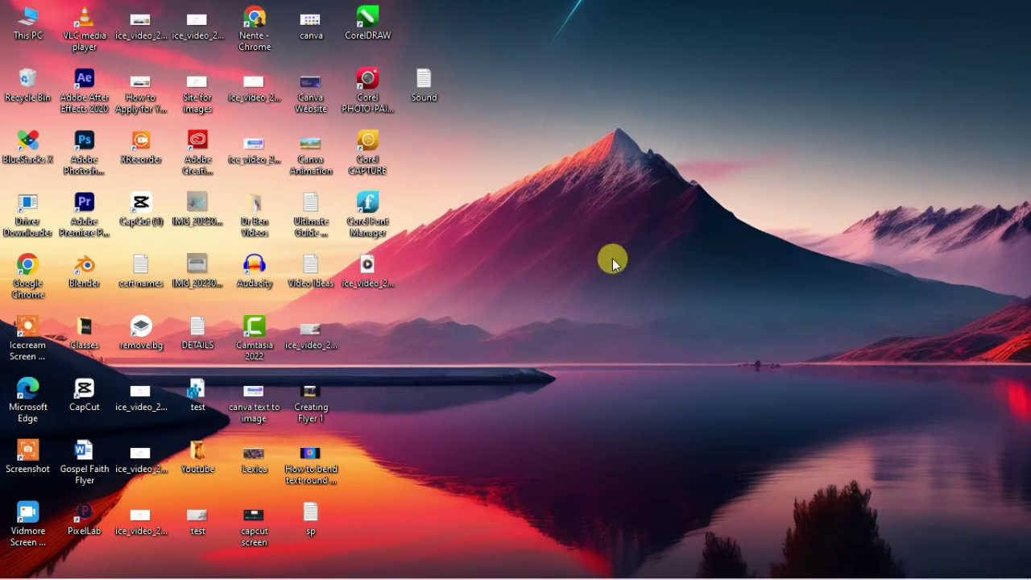
double_click(425, 83)
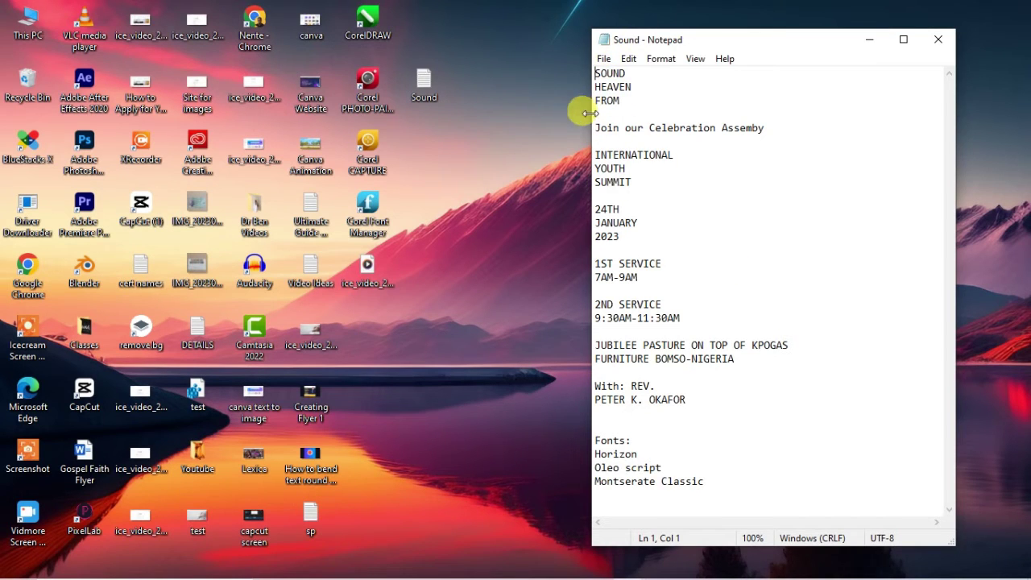
Widen the Notepad window, copy the word "SOUND" from the flyer text, and switch back to the Canva design.
left_click_drag(590, 113, 365, 141)
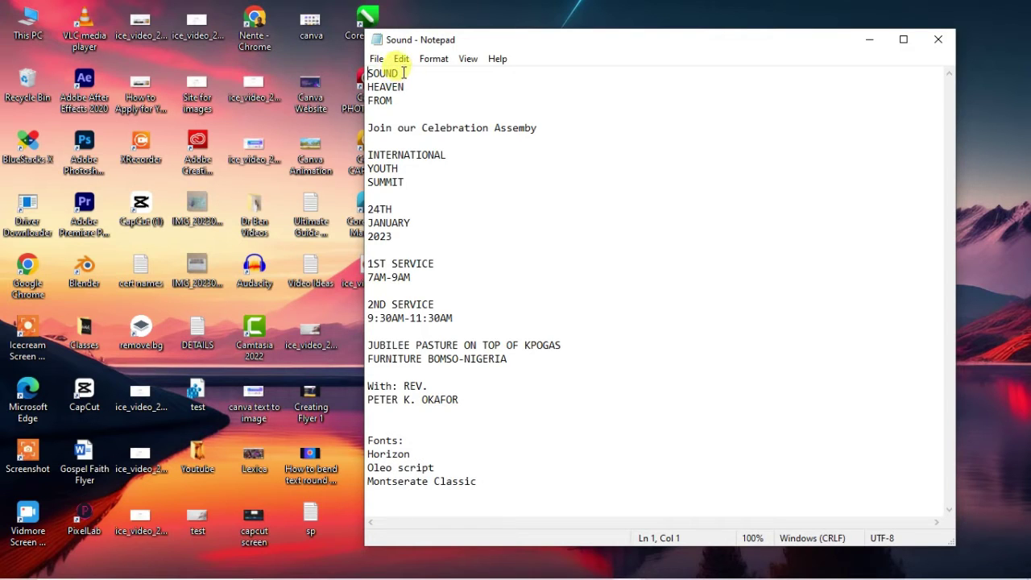
left_click_drag(401, 72, 364, 72)
right_click(384, 71)
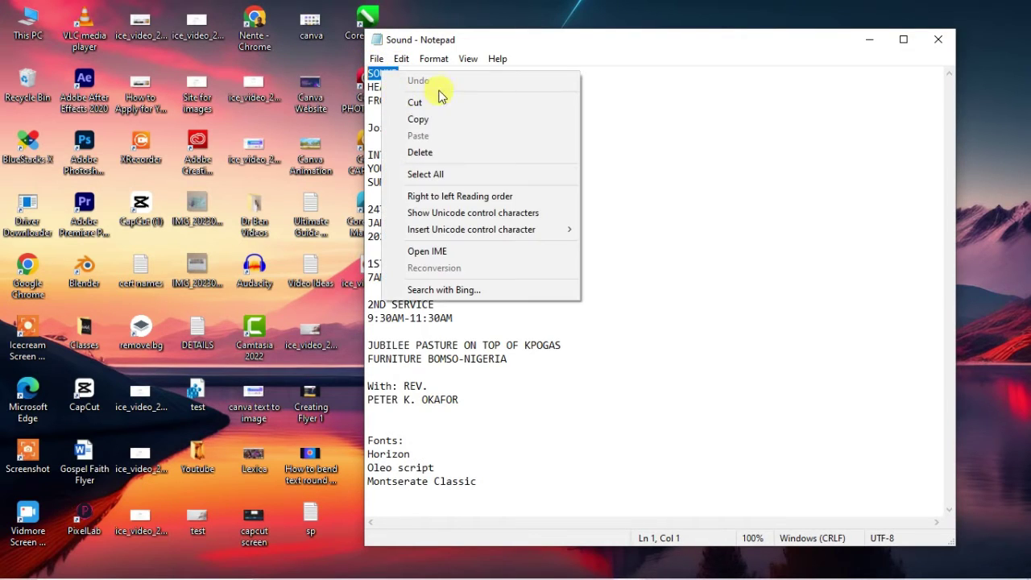
left_click(437, 121)
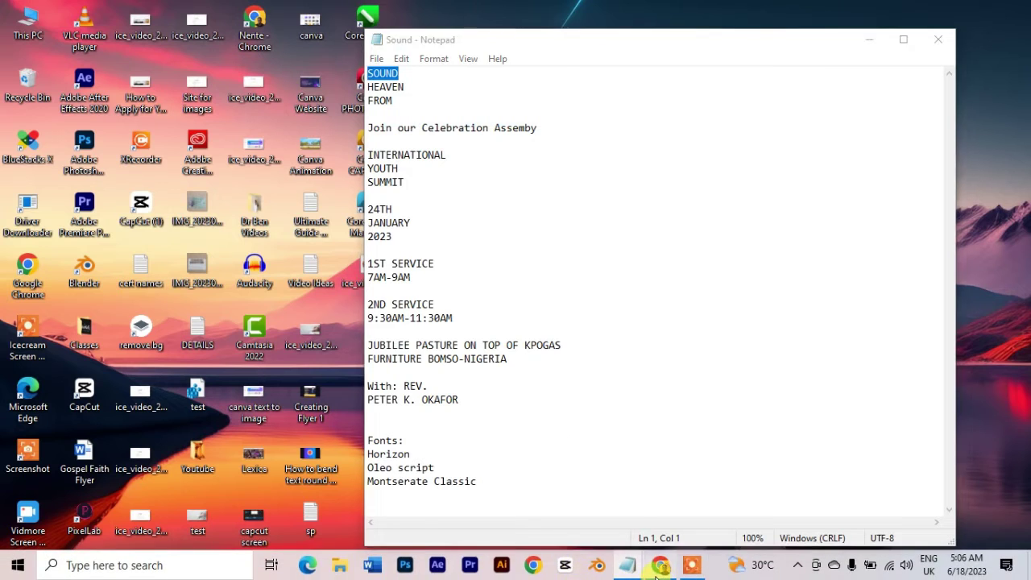
left_click(691, 567)
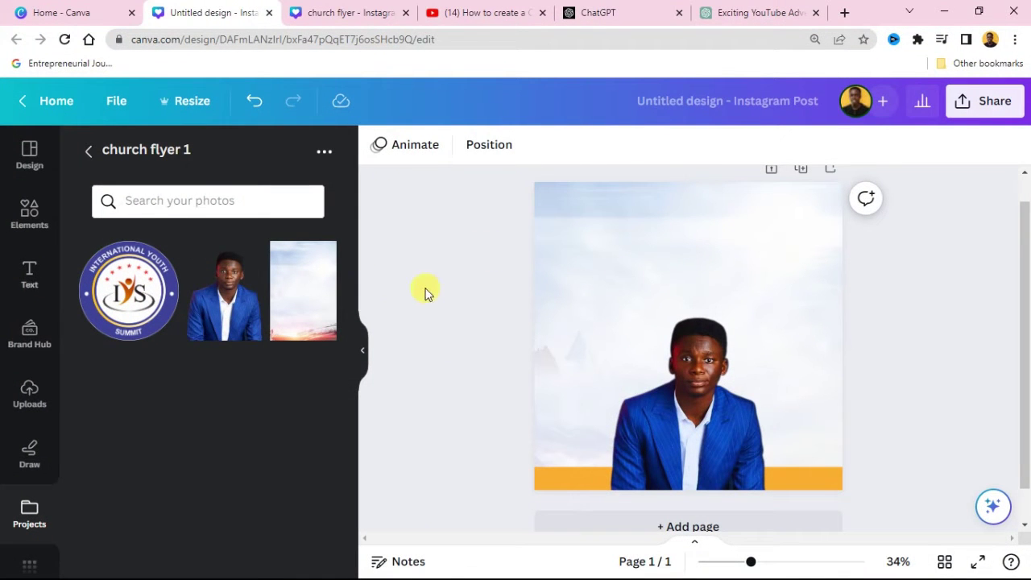
Add a heading reading "SOUND" and place it centred above the man's head near the page's upper edge.
left_click(29, 274)
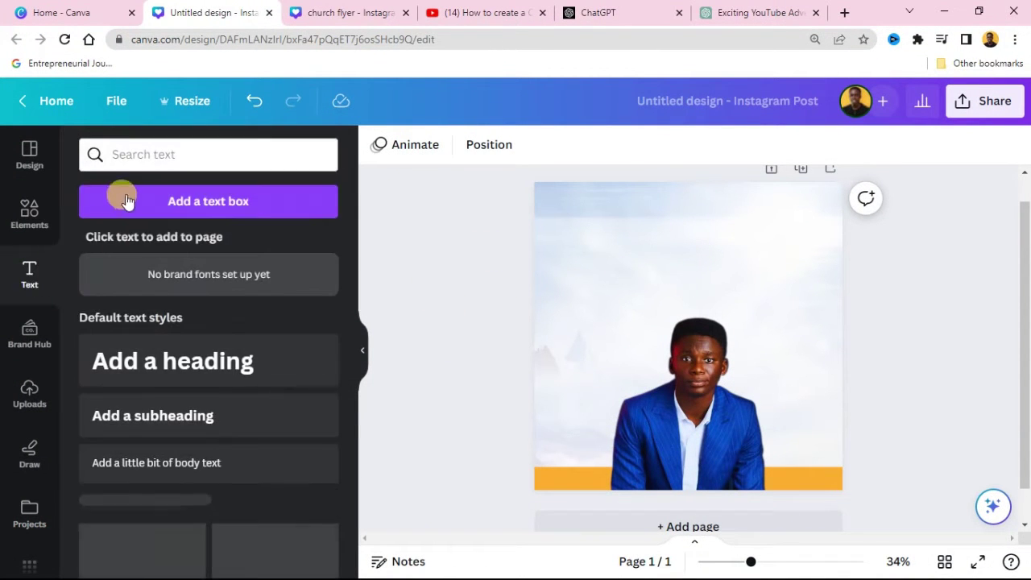
left_click(208, 365)
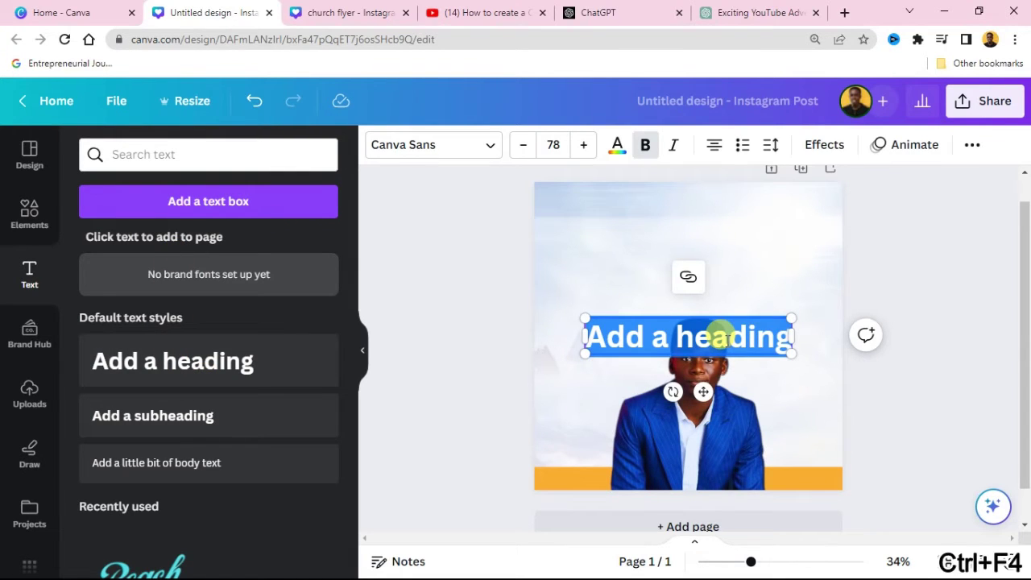
type("SOUND")
left_click(766, 319)
left_click(706, 344)
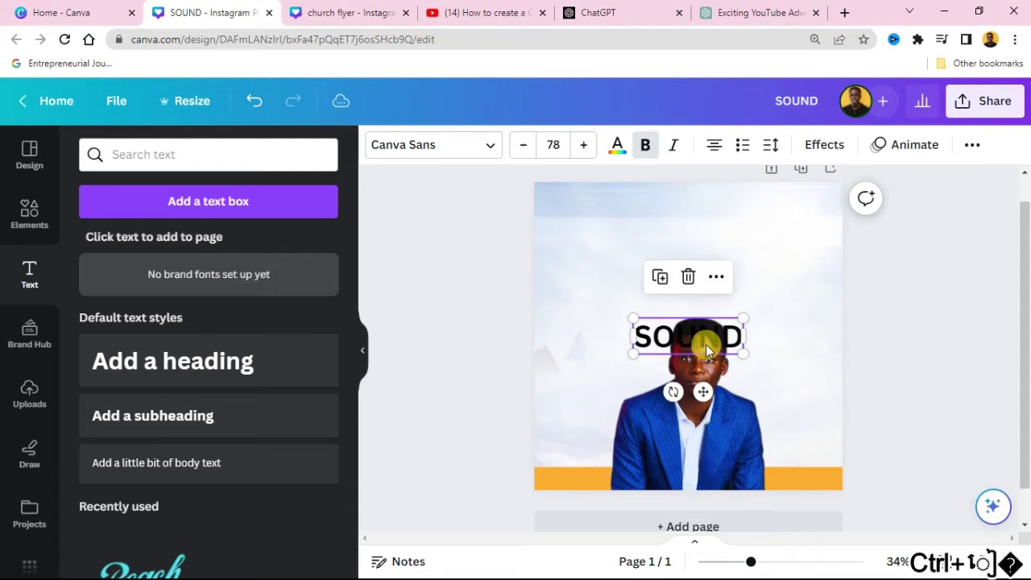
left_click_drag(706, 344, 710, 232)
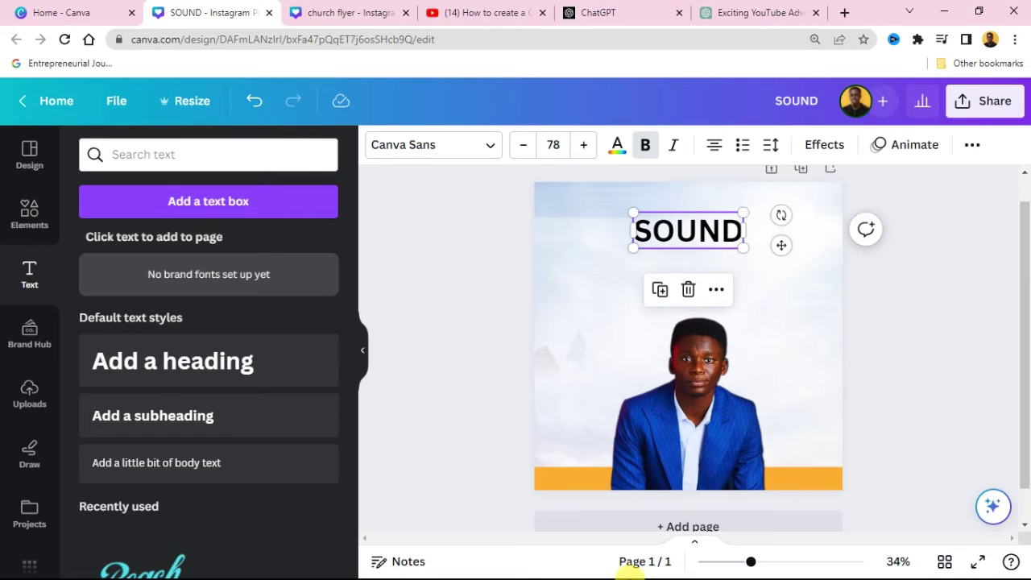
Copy the font name "Horizon" from the Notepad file's font list and return to the Canva design.
left_click(944, 11)
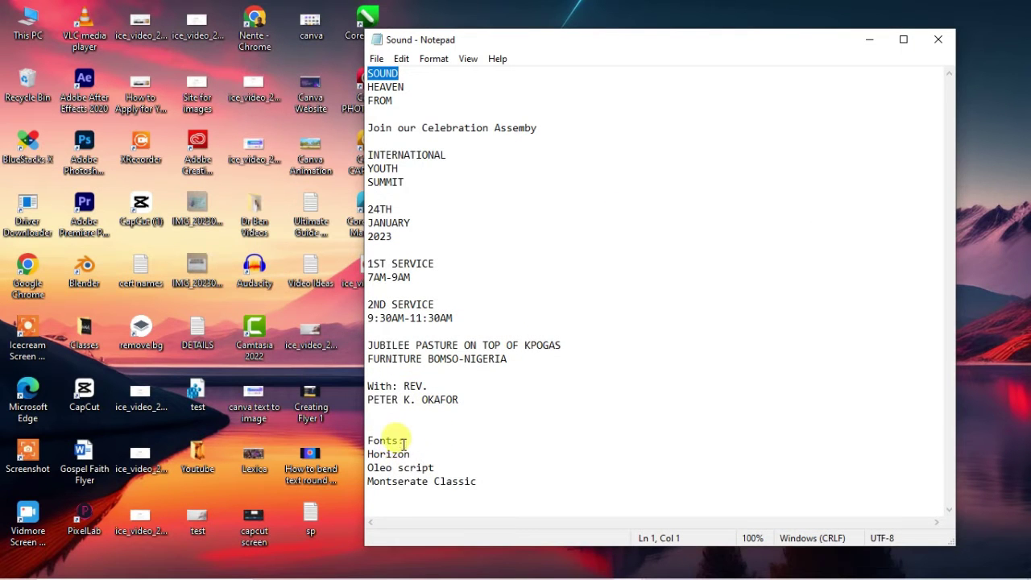
left_click_drag(416, 454, 369, 453)
right_click(375, 453)
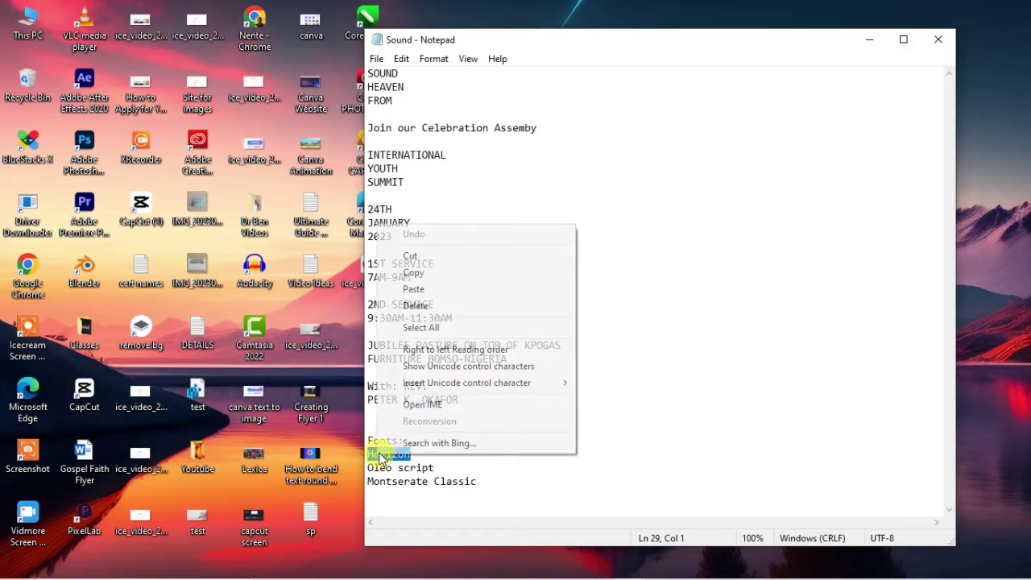
left_click(434, 272)
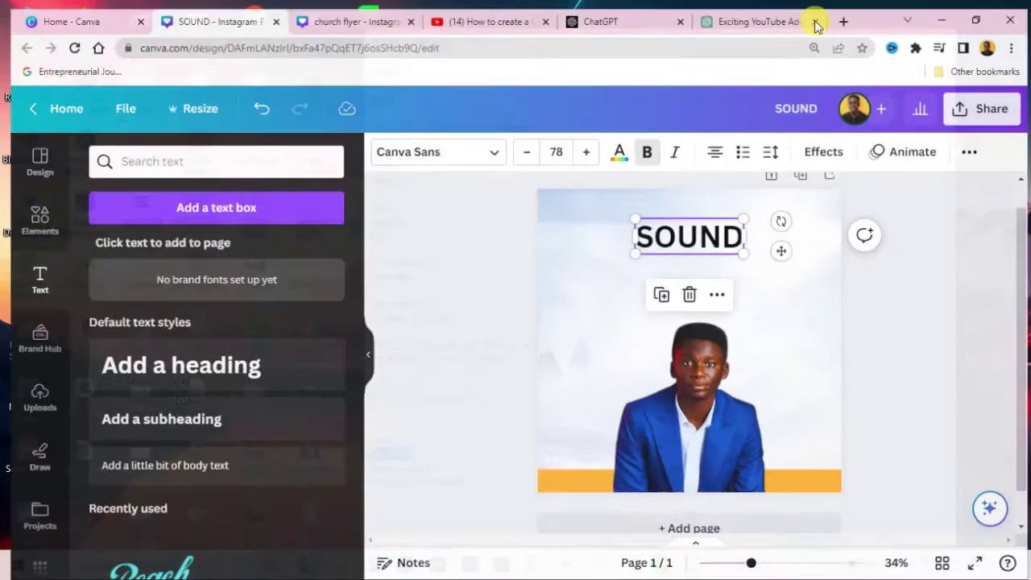
left_click(661, 564)
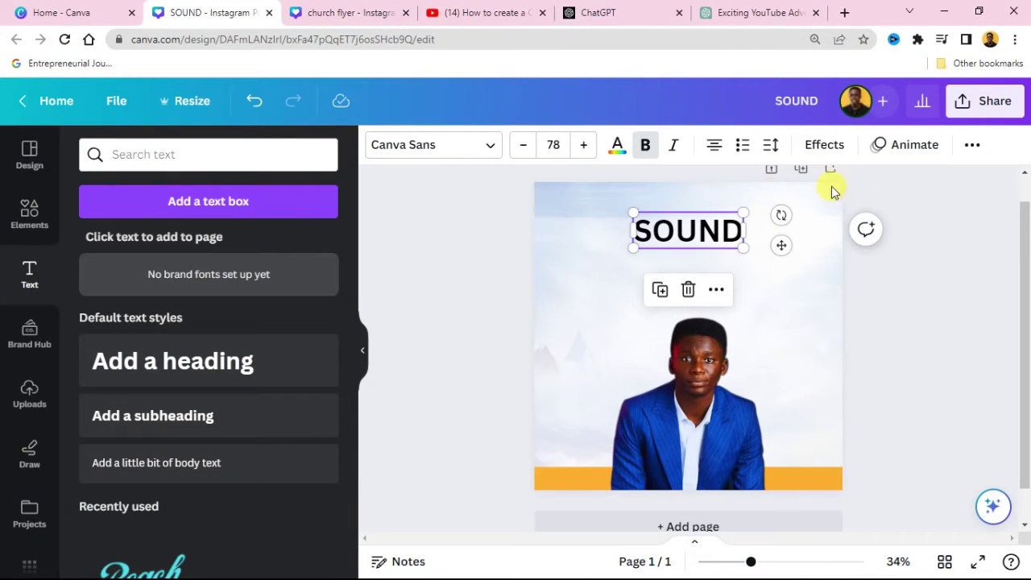
Apply the Horizon font to the "SOUND" heading and move the heading slightly down.
left_click(465, 153)
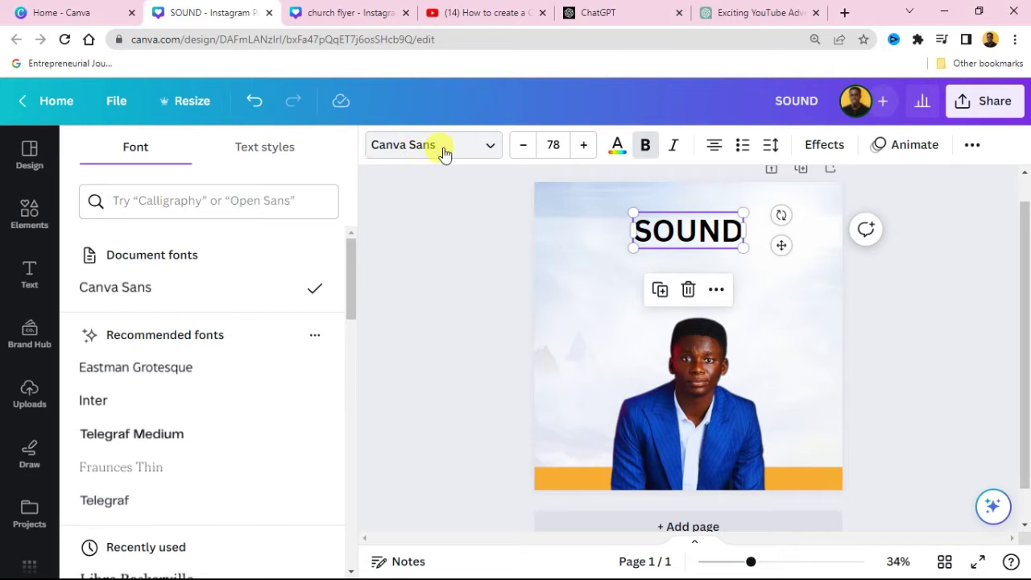
left_click(149, 202)
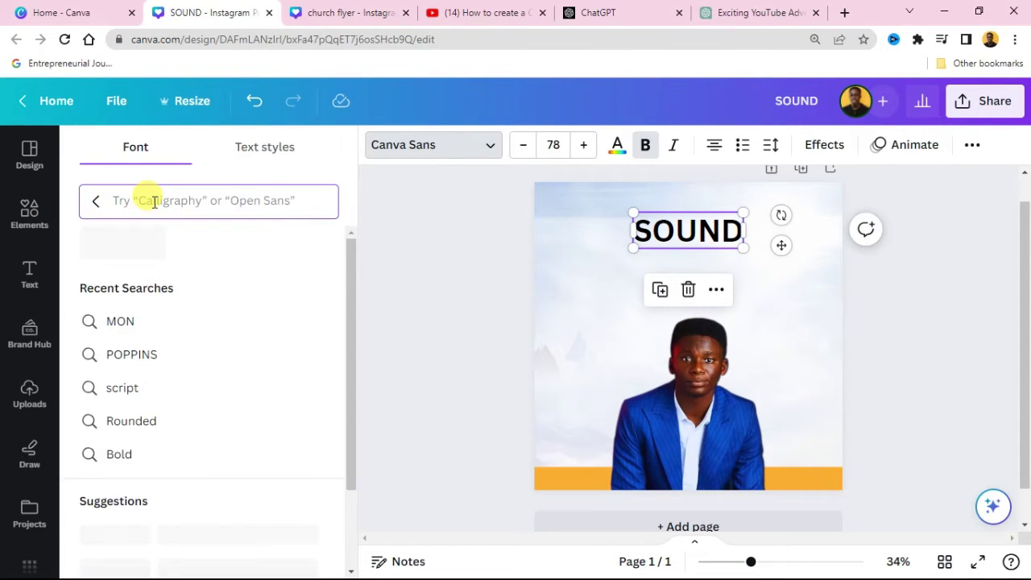
key("ctrl+v")
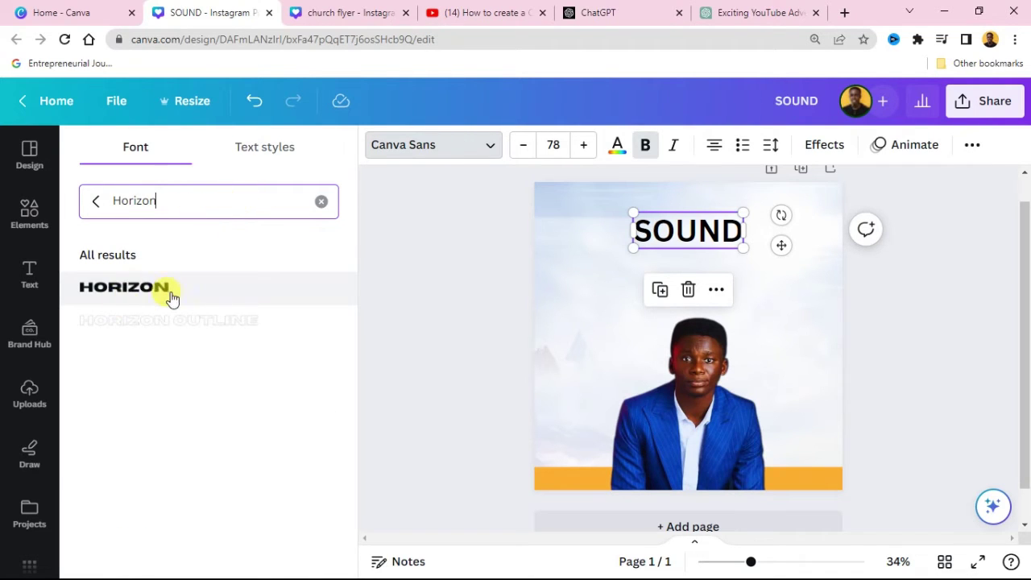
left_click(127, 292)
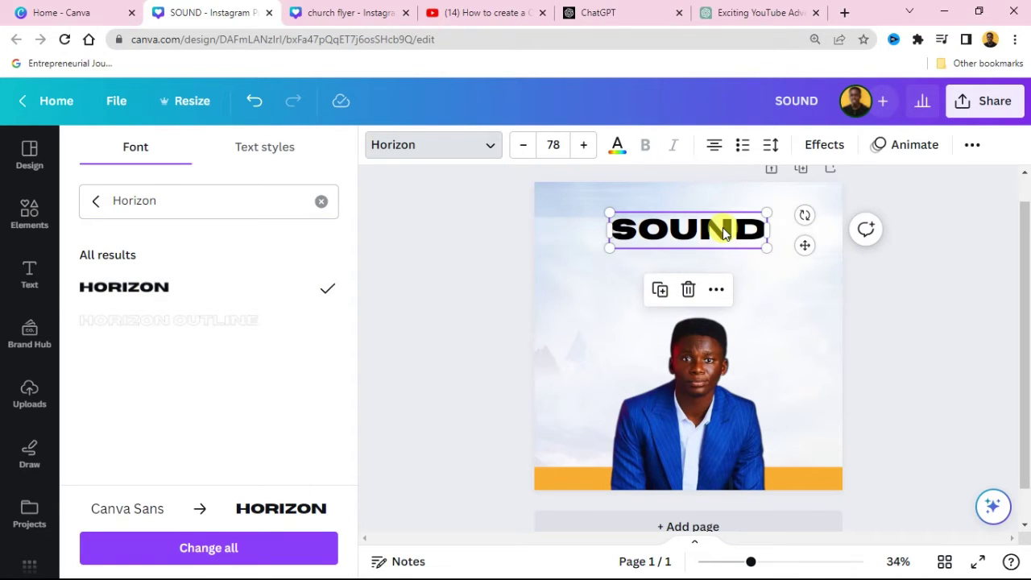
left_click_drag(720, 230, 721, 245)
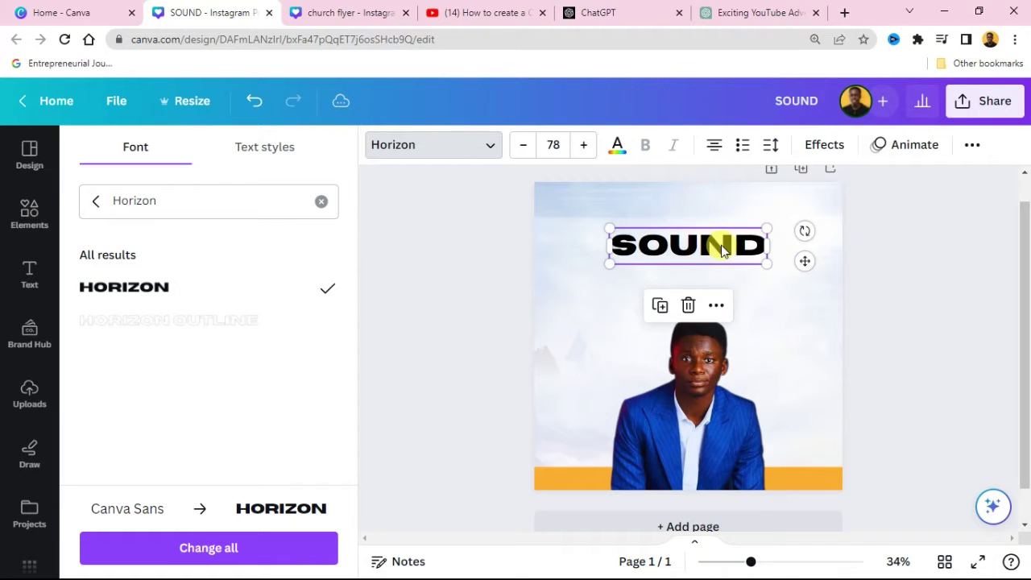
Colour the "SOUND" heading deep purple #480099 as a new custom colour.
left_click(617, 148)
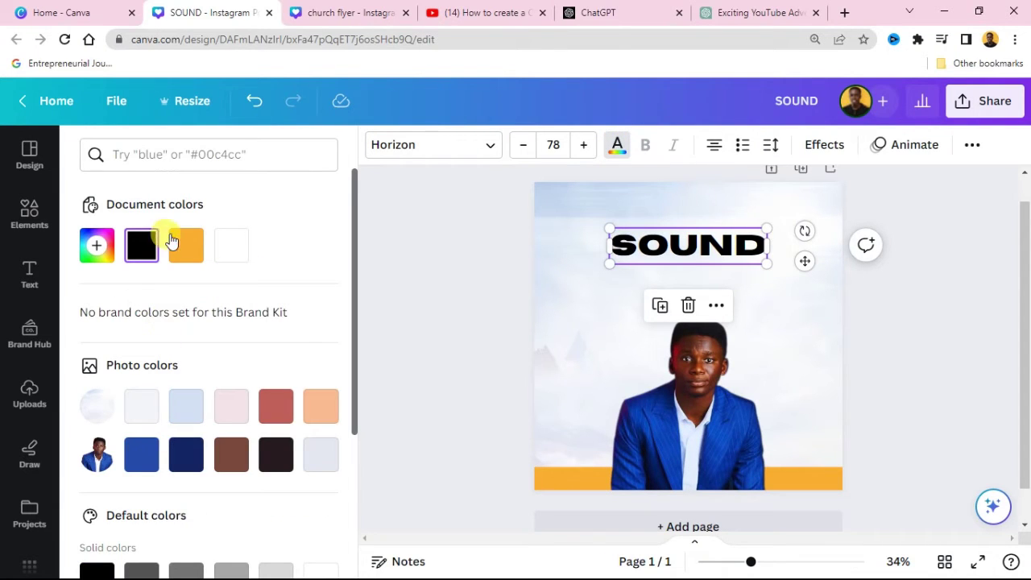
left_click(97, 246)
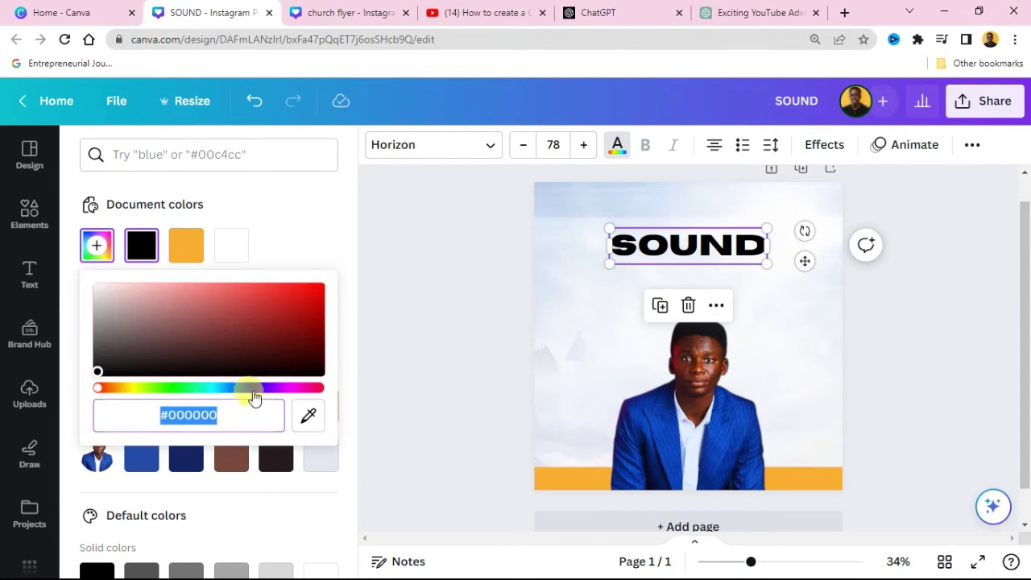
left_click_drag(254, 391, 263, 389)
left_click_drag(283, 301, 349, 321)
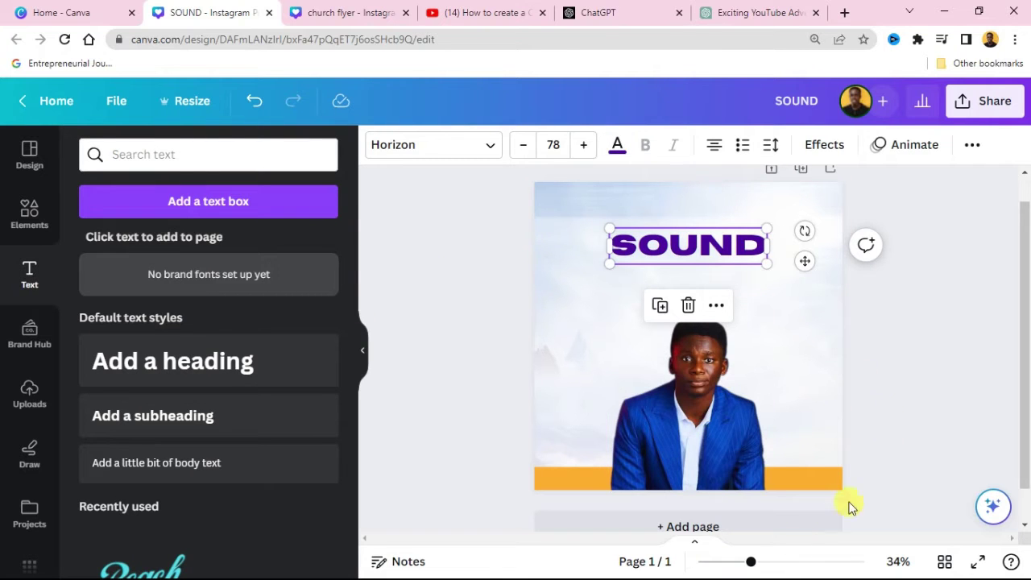
Move the "SOUND" heading slightly up, duplicate it and place the copy directly beneath the original.
left_click_drag(755, 565, 772, 562)
scroll(839, 324, "up", 3)
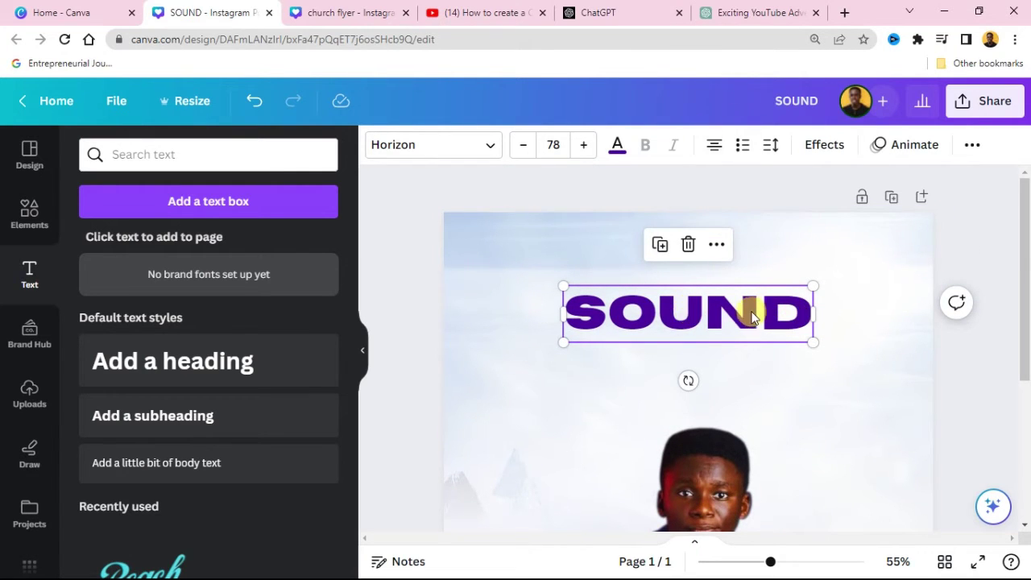
mouse_move(747, 310)
left_mouse_down()
mouse_move(757, 312)
mouse_move(747, 312)
mouse_move(749, 298)
left_mouse_up()
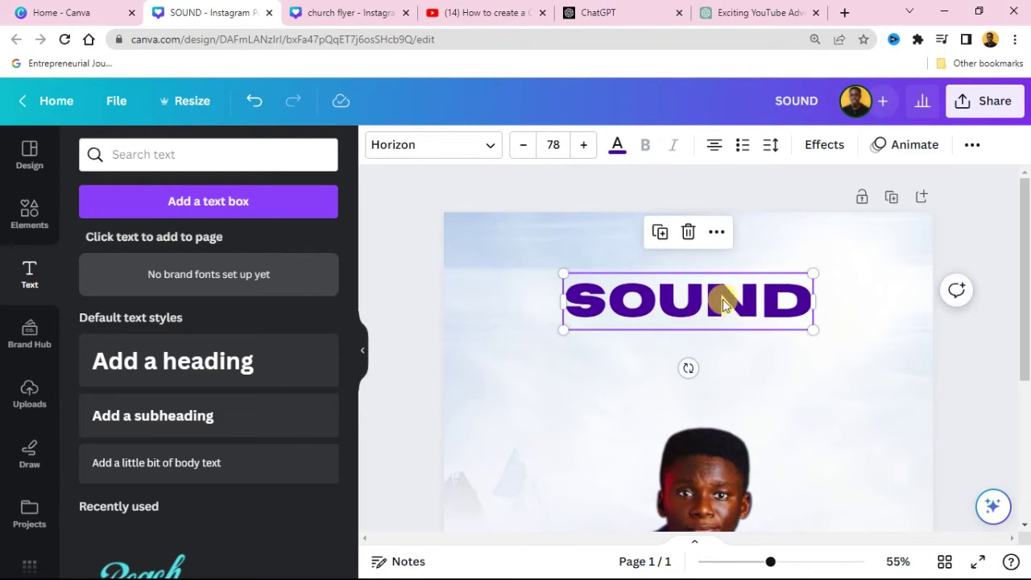
left_click(659, 234)
left_click_drag(685, 306, 691, 348)
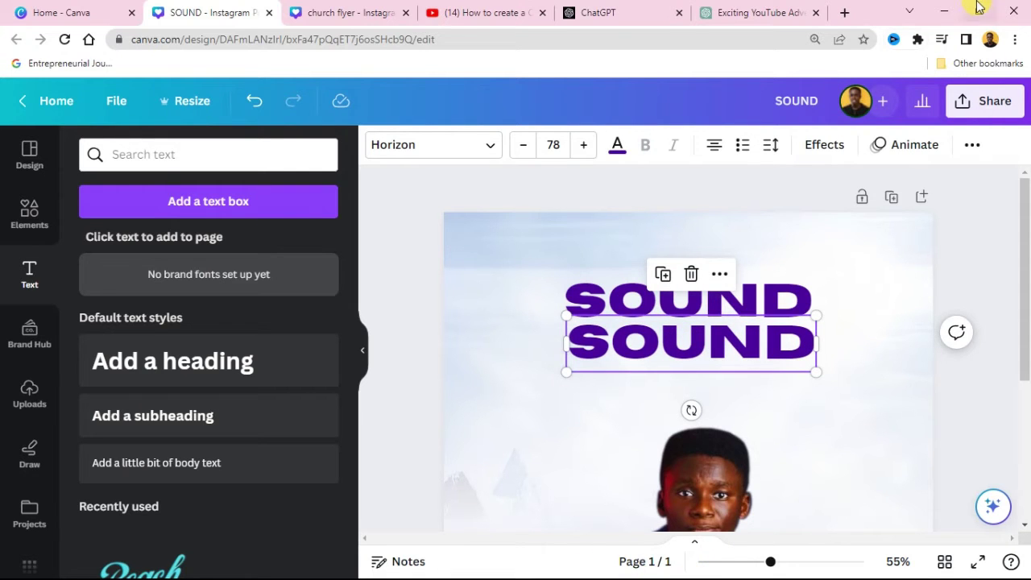
Copy the word "HEAVEN" from the Notepad flyer text and return to the Canva design.
left_click(944, 12)
left_click_drag(404, 86, 381, 86)
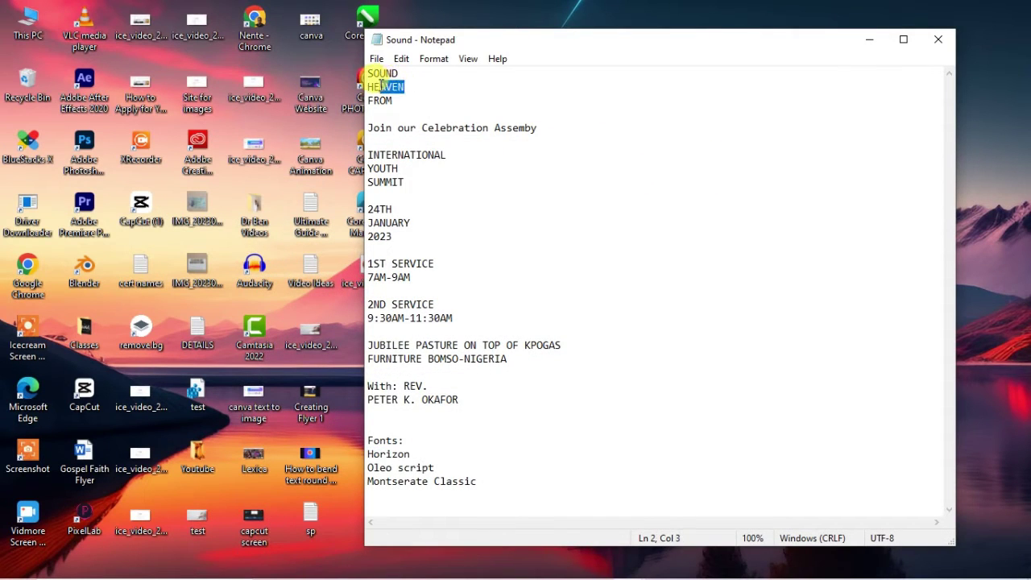
right_click(388, 86)
left_click(446, 133)
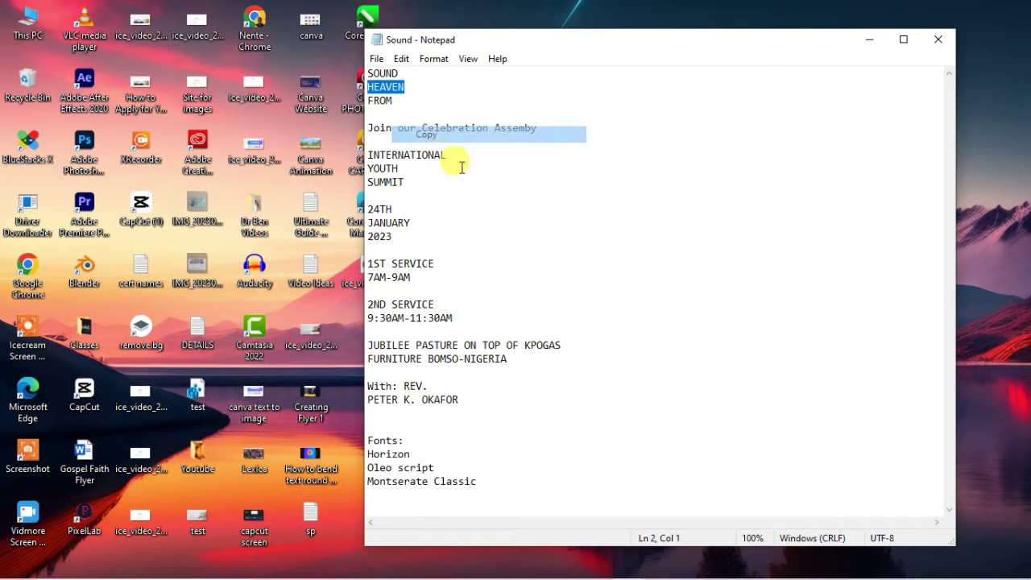
left_click(660, 565)
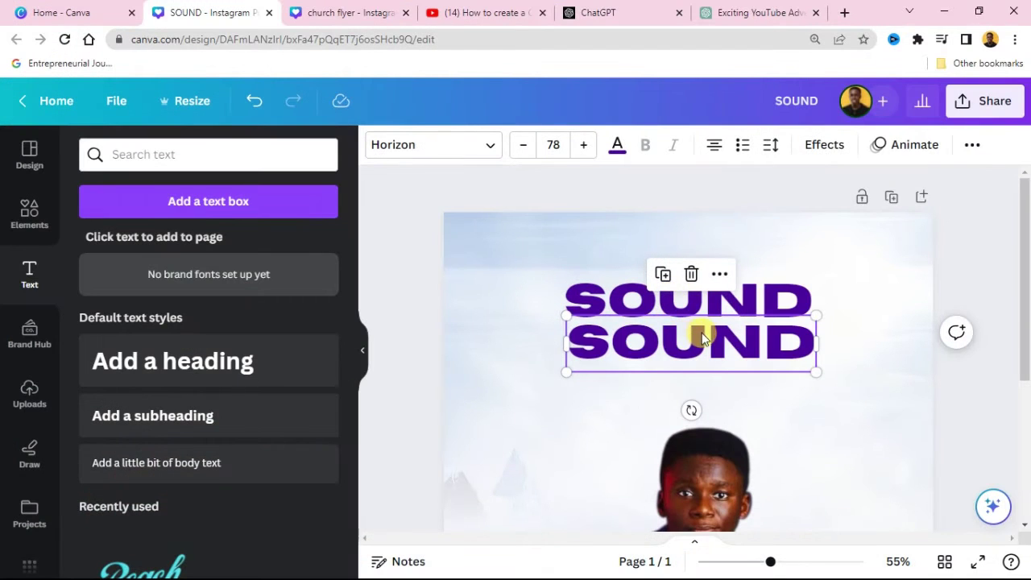
Replace the duplicated heading's text with "HEAVEN" and deselect the headings.
key("ctrl+a")
key("ctrl+v")
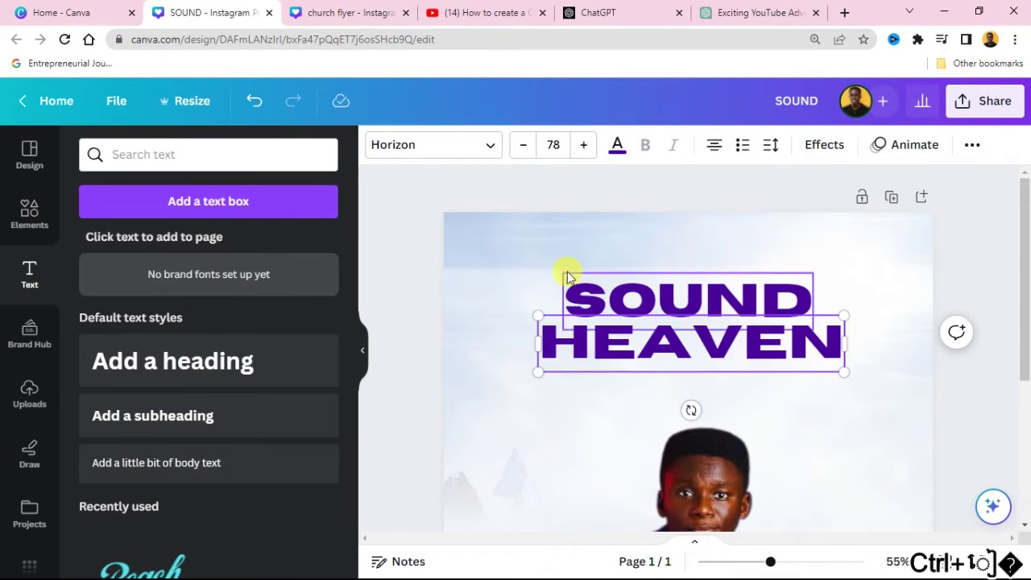
left_click(421, 208)
Shrink "HEAVEN" to font size 47.2 and tuck it under "SOUND", with their right ends roughly aligned.
left_click(577, 335)
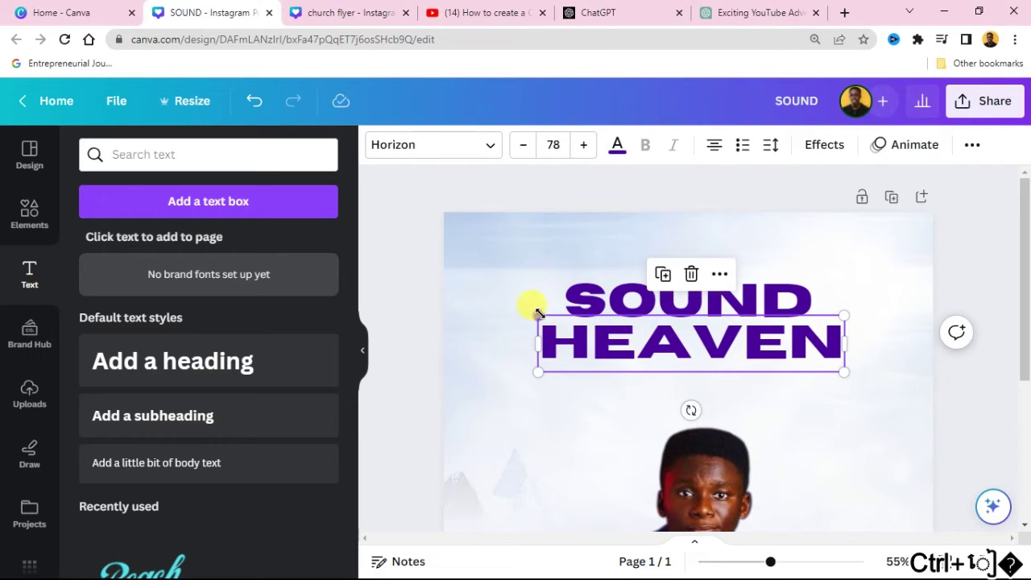
left_click_drag(539, 314, 632, 333)
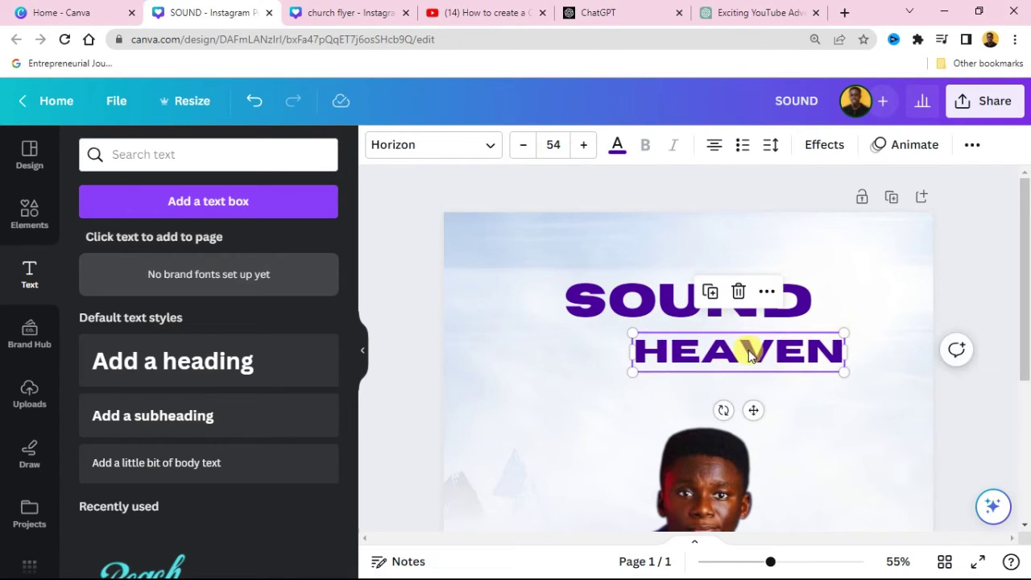
left_click_drag(749, 355, 745, 341)
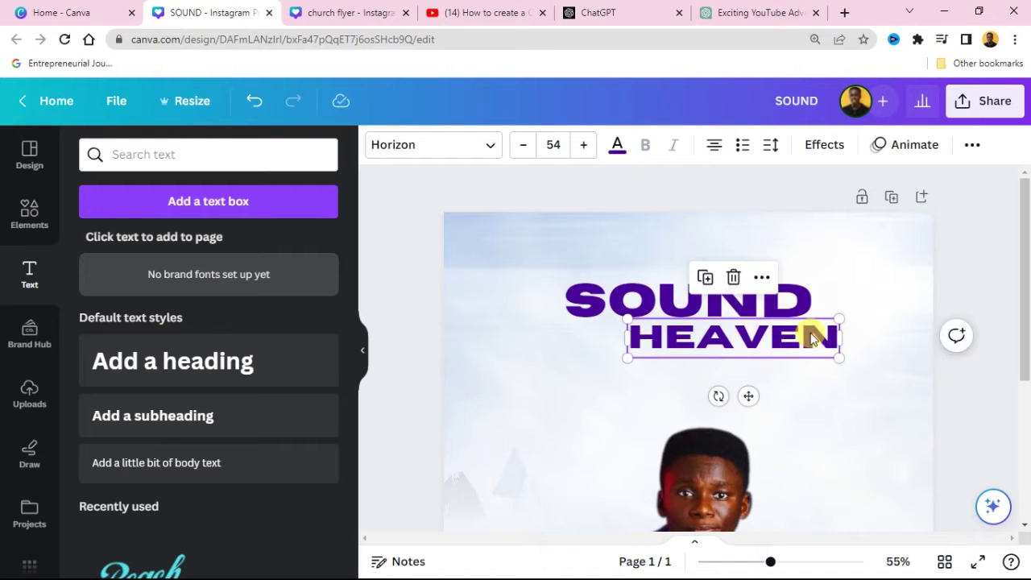
left_click_drag(837, 319, 792, 335)
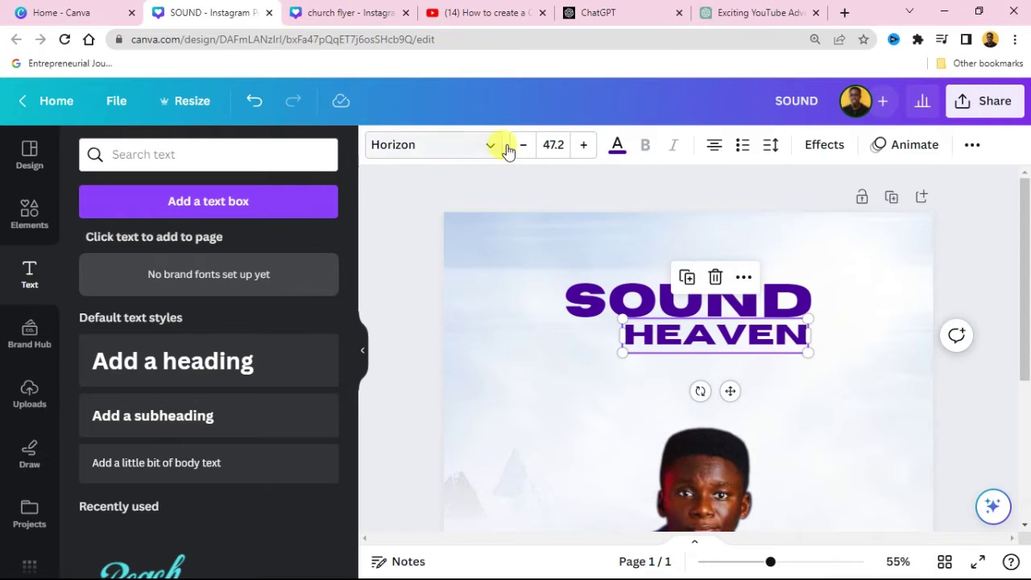
Recolour the "HEAVEN" text with the brighter purple #5E03C4.
left_click(616, 157)
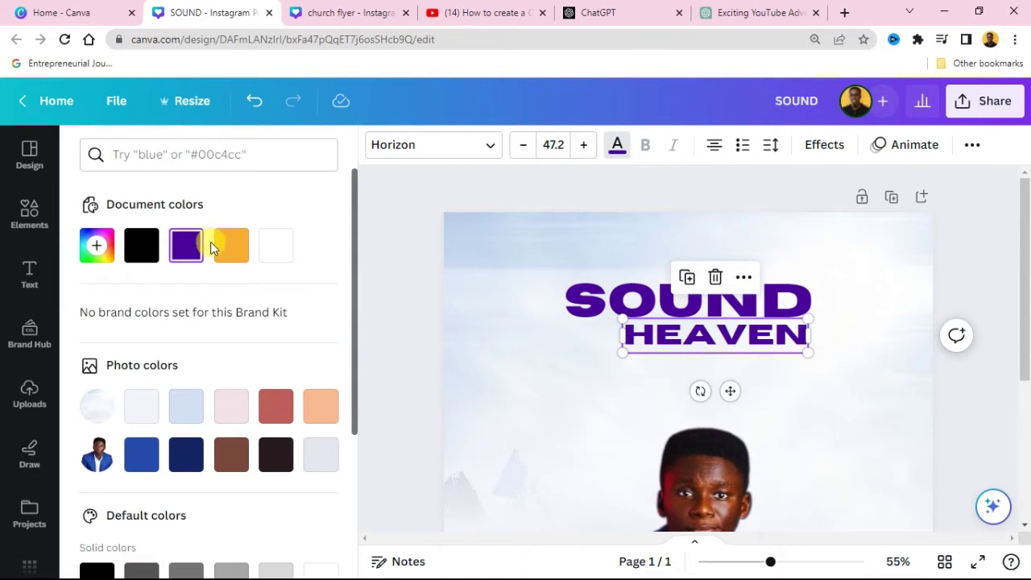
left_click(186, 246)
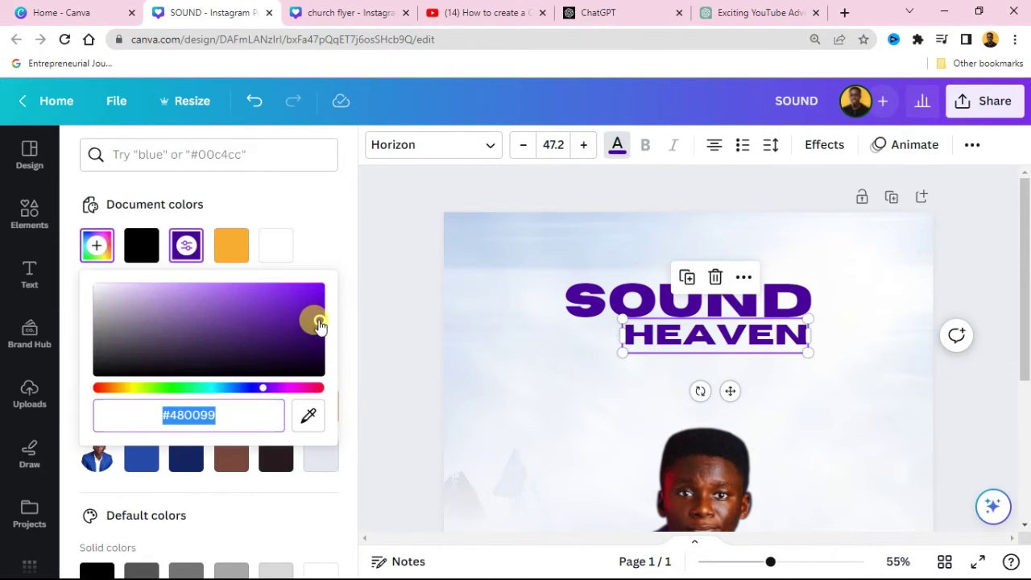
left_click_drag(317, 320, 319, 305)
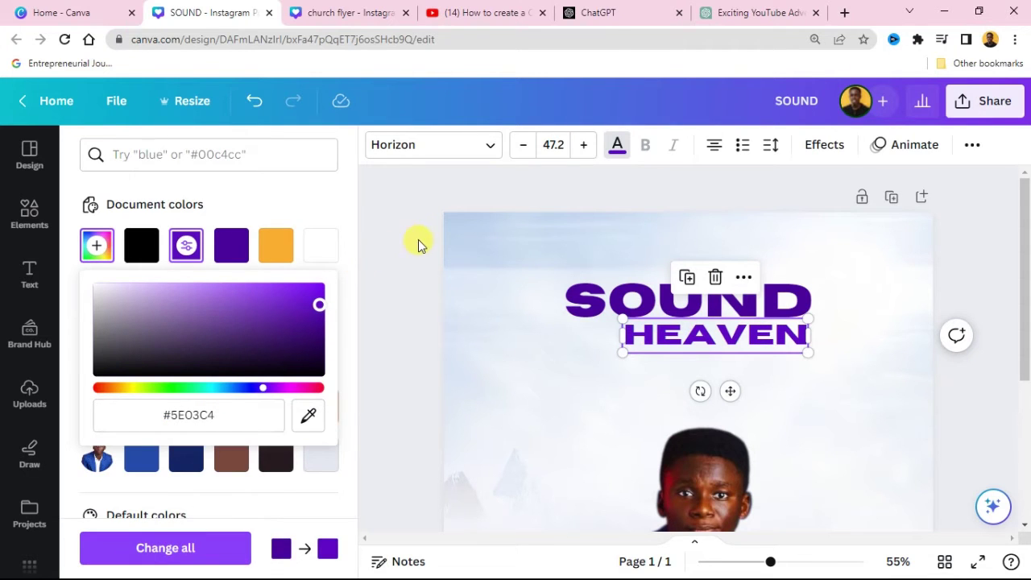
left_click(416, 239)
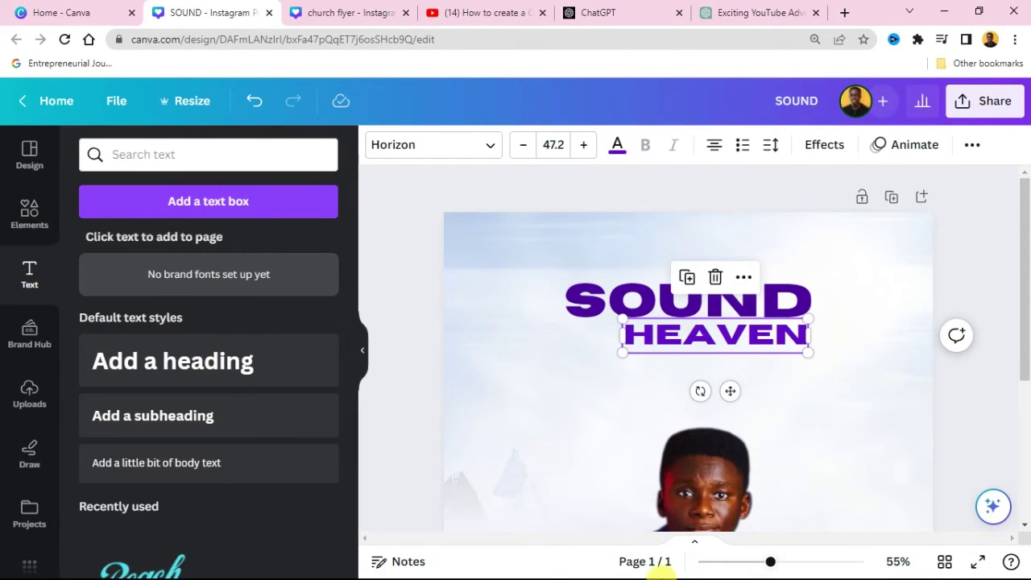
Copy the word "FROM" from the Notepad flyer text and return to the Canva design.
left_click(943, 11)
left_click_drag(394, 101, 375, 100)
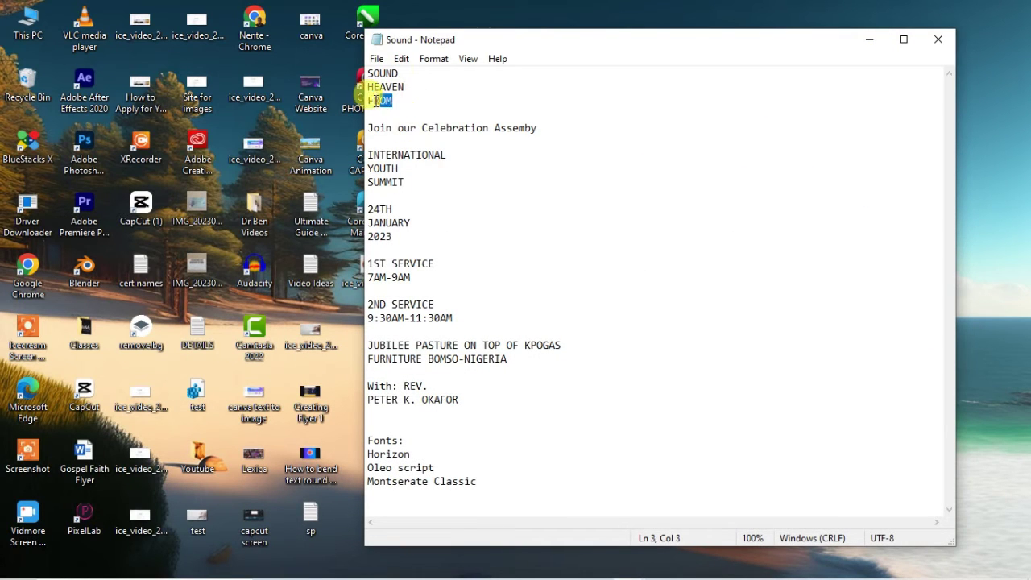
right_click(371, 105)
left_click(406, 152)
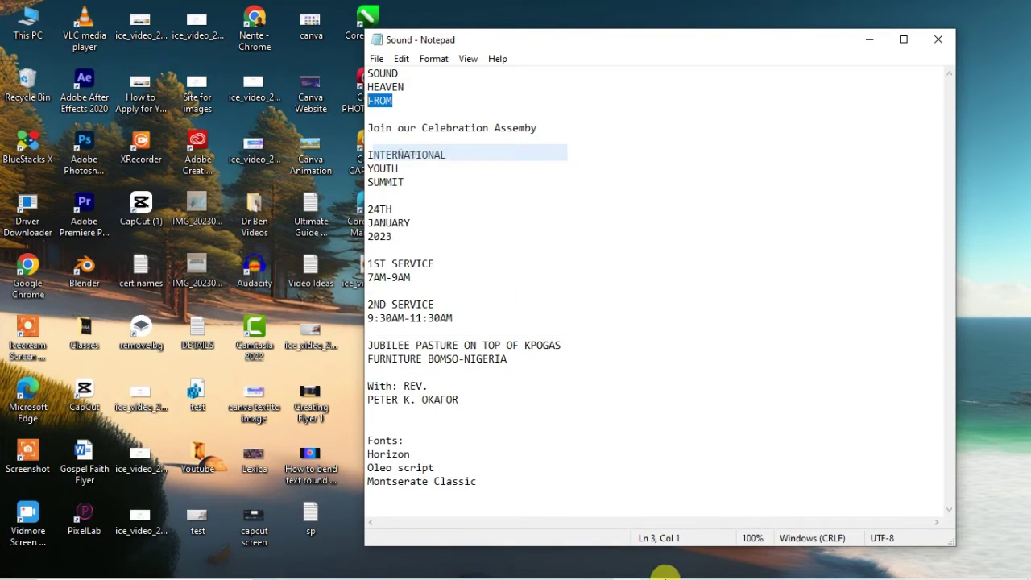
left_click(672, 567)
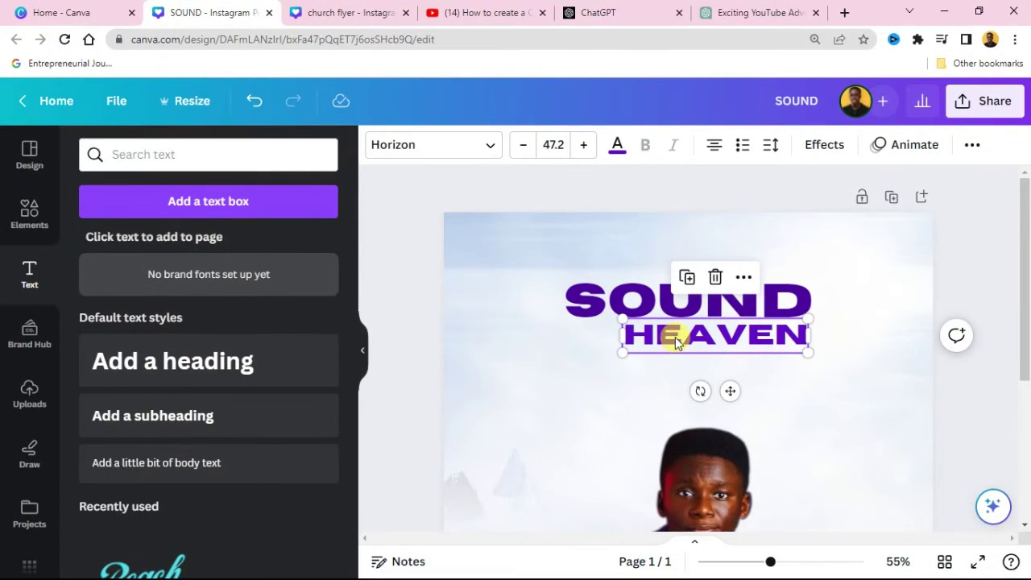
Duplicate the "HEAVEN" text, place the copy below the title, and replace its text with "FROM".
left_click(686, 277)
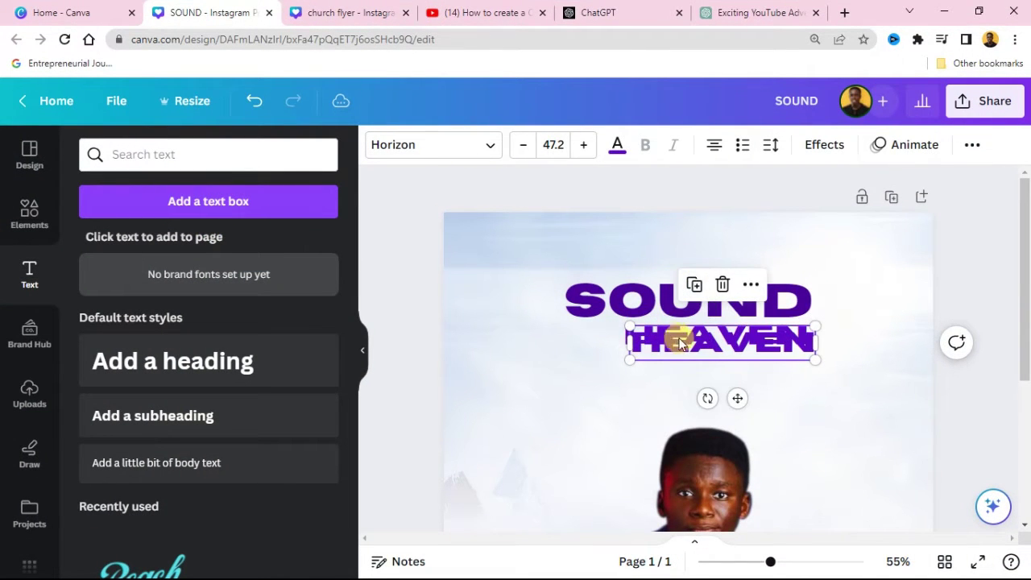
left_click_drag(685, 341, 591, 393)
double_click(590, 394)
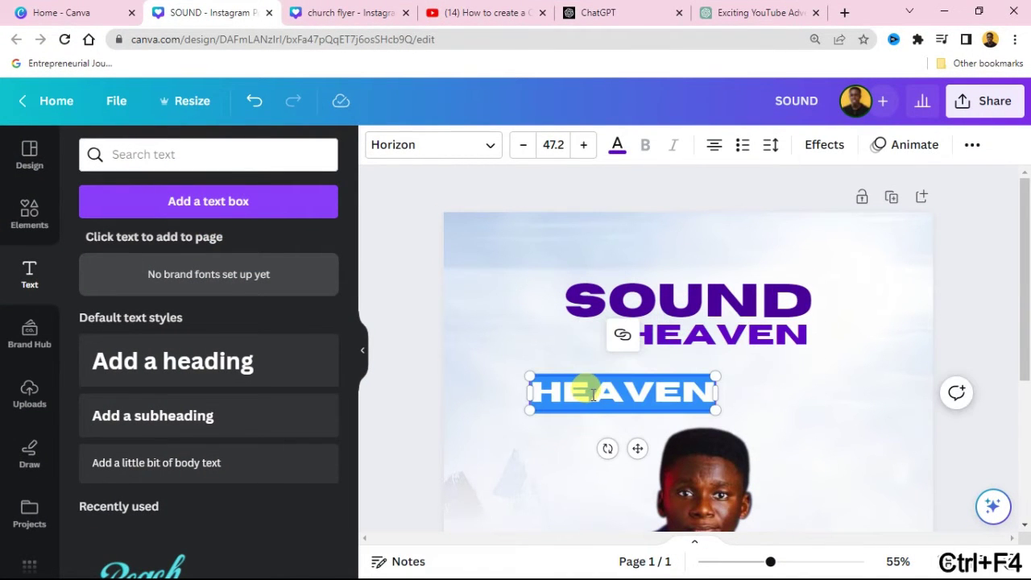
type("FROM")
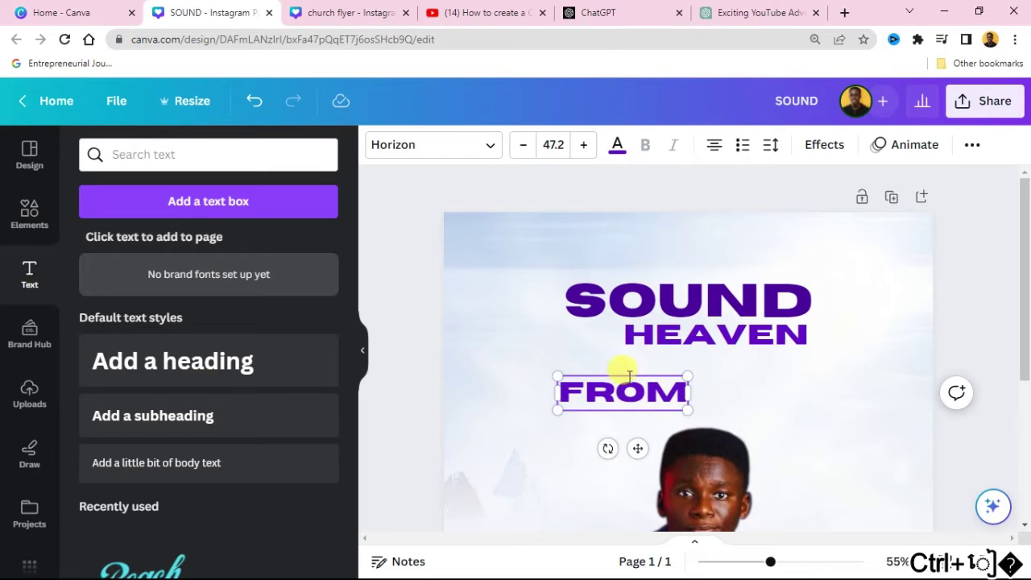
Try to recolour the "FROM" text black using the document colors, and deselect it.
left_click(617, 145)
left_click(142, 246)
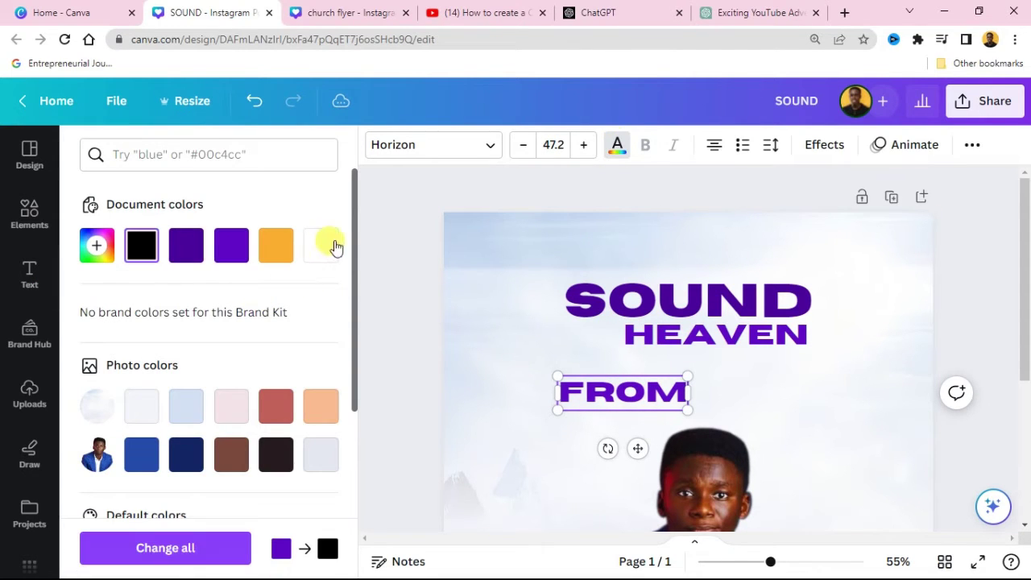
left_click(616, 145)
left_click(617, 145)
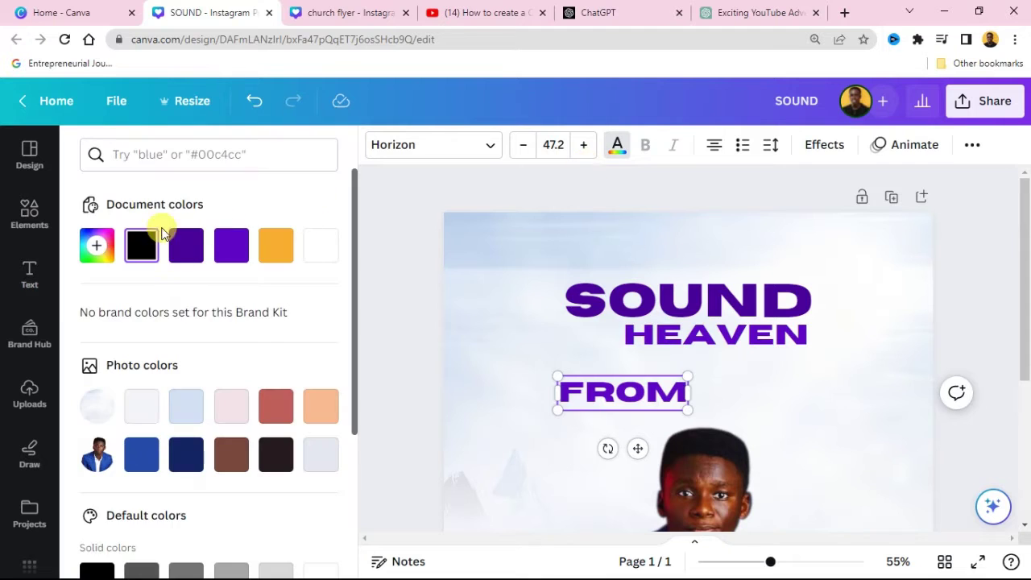
left_click(141, 246)
left_click(398, 296)
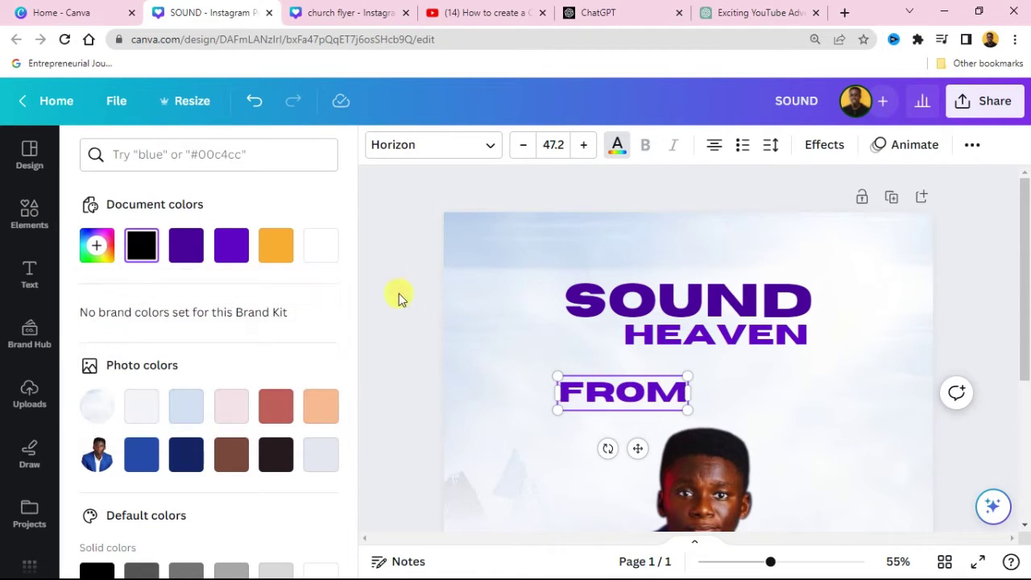
left_click(435, 299)
left_click(408, 329)
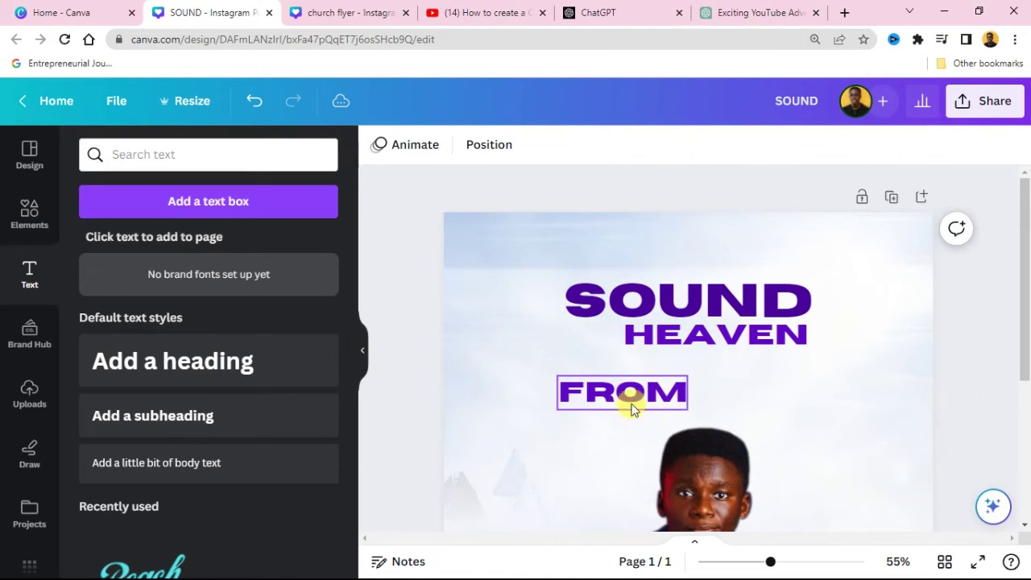
Reselect the "FROM" text and recolour it black.
left_click(644, 398)
left_click(617, 144)
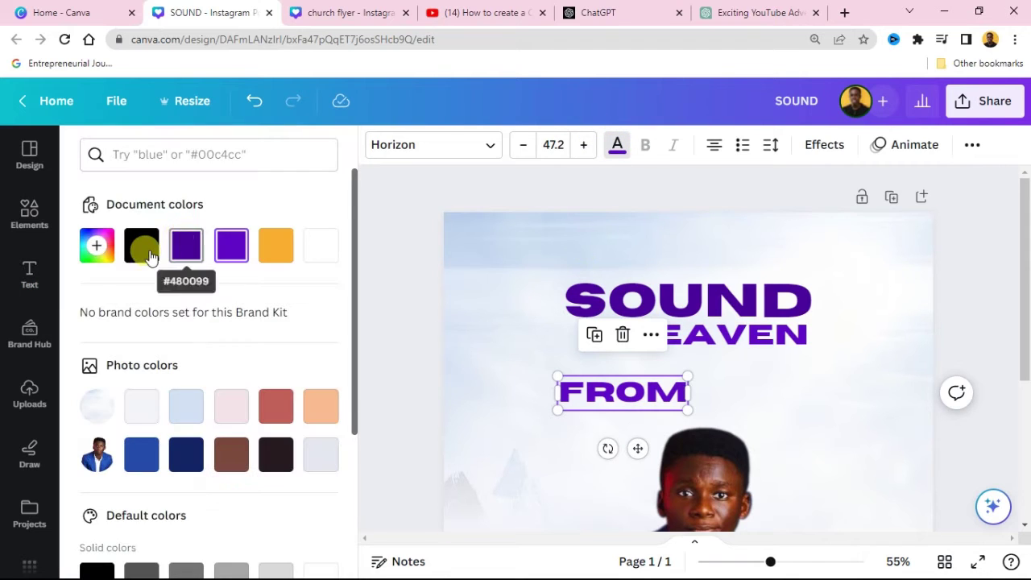
left_click(143, 248)
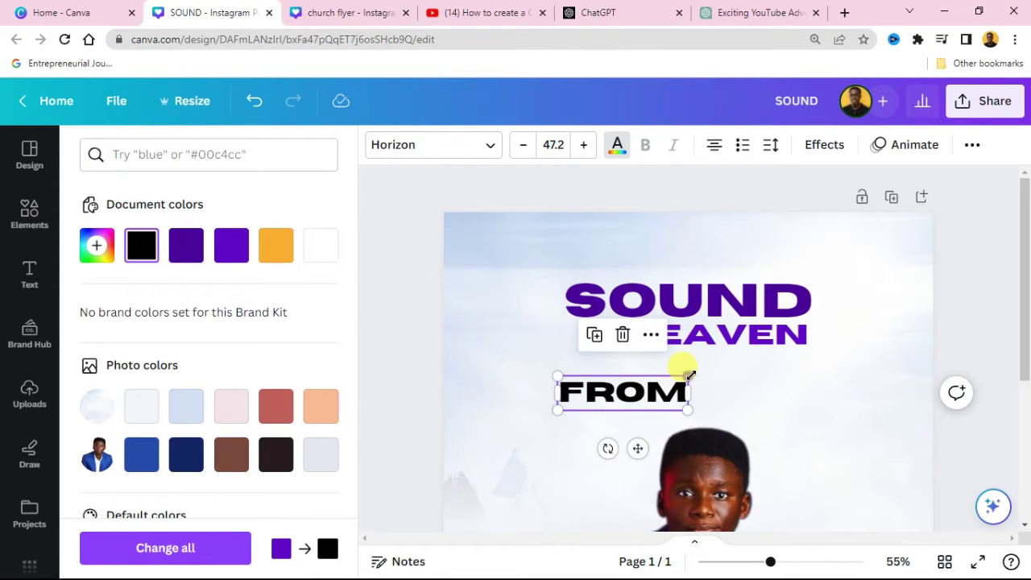
Shrink "FROM" to font size 19.7, fit it under the "S" of "SOUND" just before "HEAVEN", and deselect it.
left_click_drag(689, 375, 591, 320)
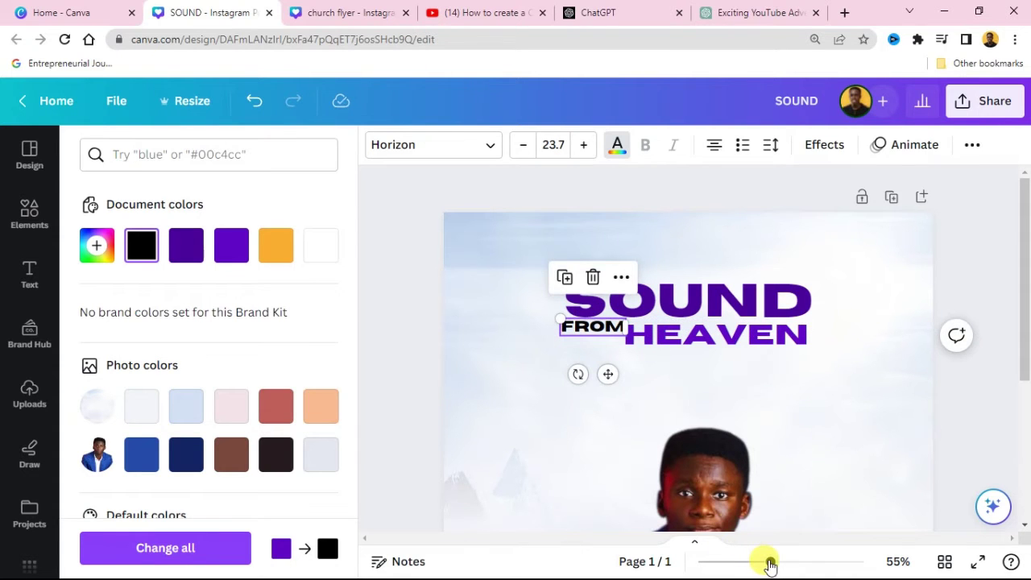
left_click_drag(771, 564, 786, 562)
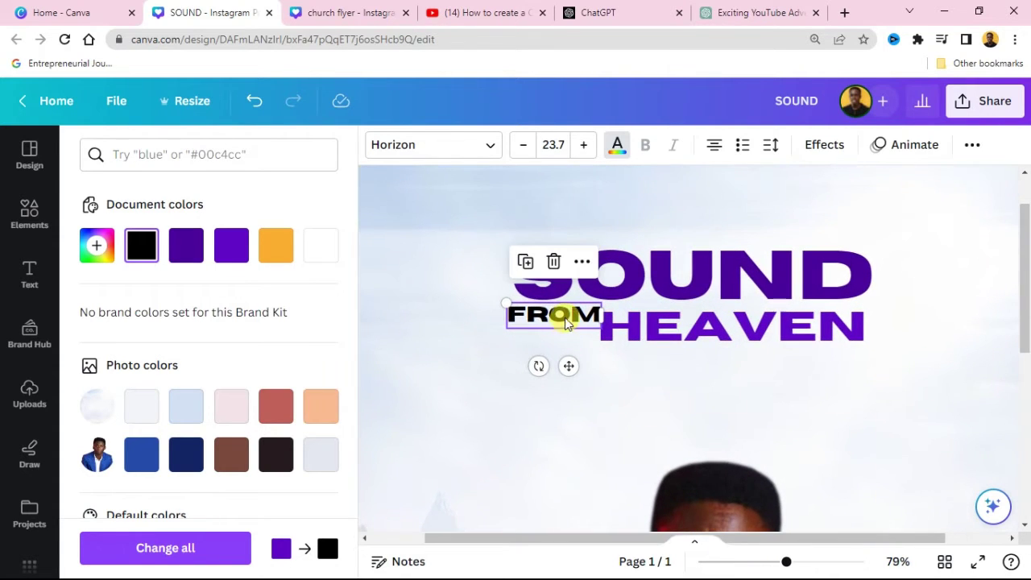
left_click_drag(505, 299, 557, 316)
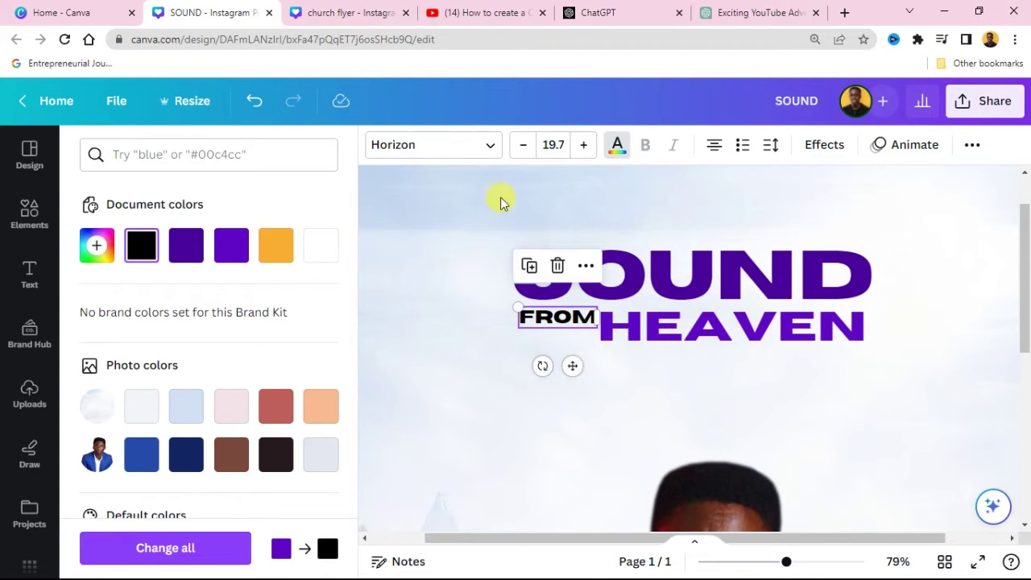
left_click_drag(785, 560, 758, 561)
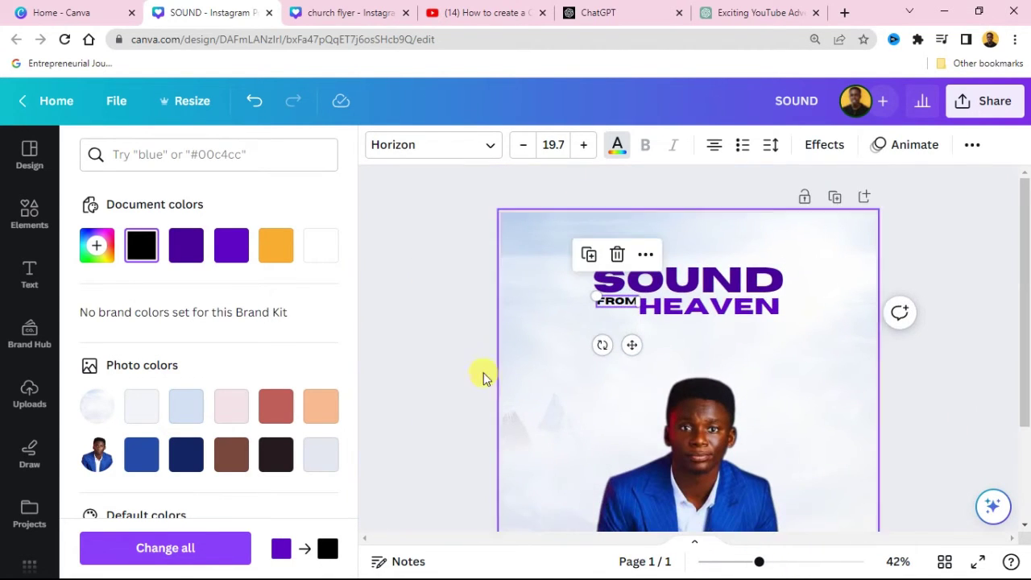
key("Escape")
left_click(461, 340)
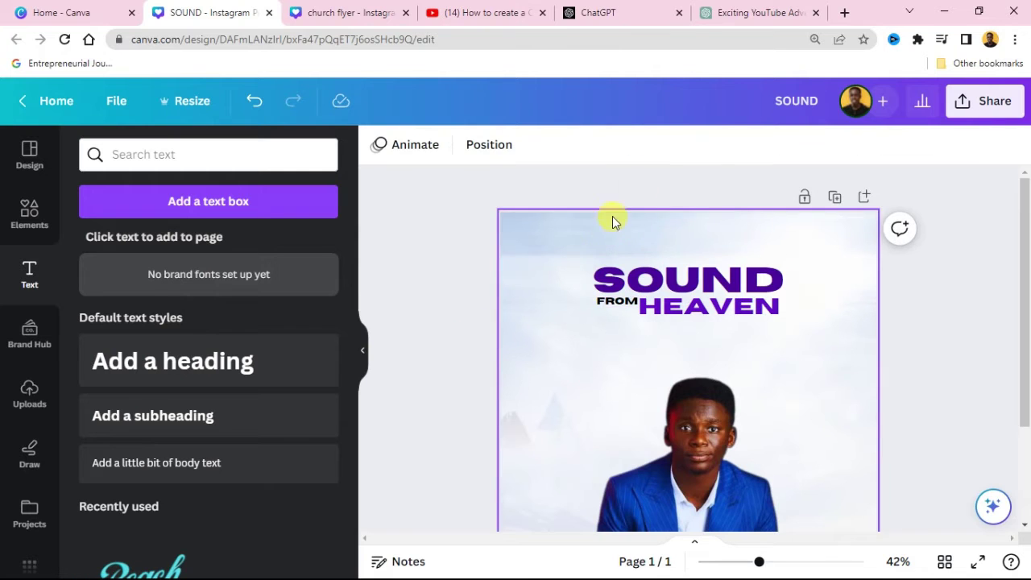
Move the "SOUND", "FROM" and "HEAVEN" texts together slightly down, closer to the speaker photo, and deselect them.
left_click_drag(577, 186, 810, 334)
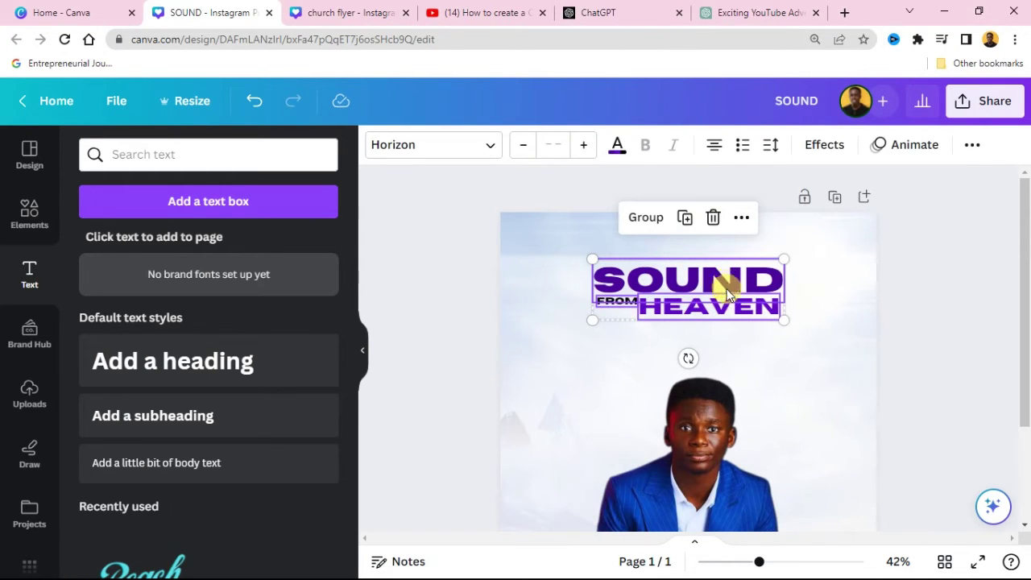
mouse_move(726, 282)
left_mouse_down()
mouse_move(727, 298)
mouse_move(714, 297)
left_mouse_up()
left_click(894, 230)
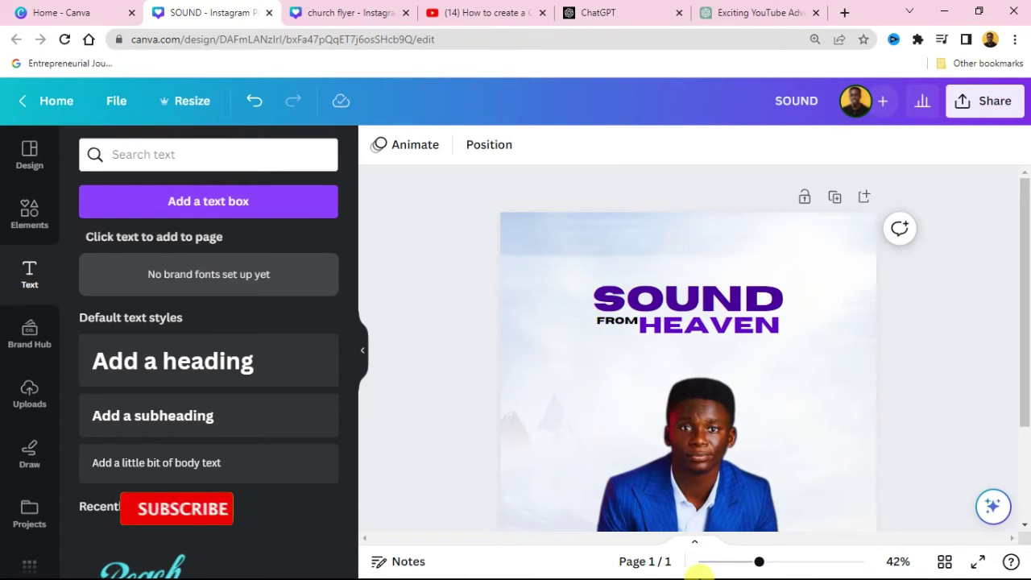
Copy the line "Join our Celebration Assemby" from the Notepad flyer text and return to the Canva design.
left_click(945, 12)
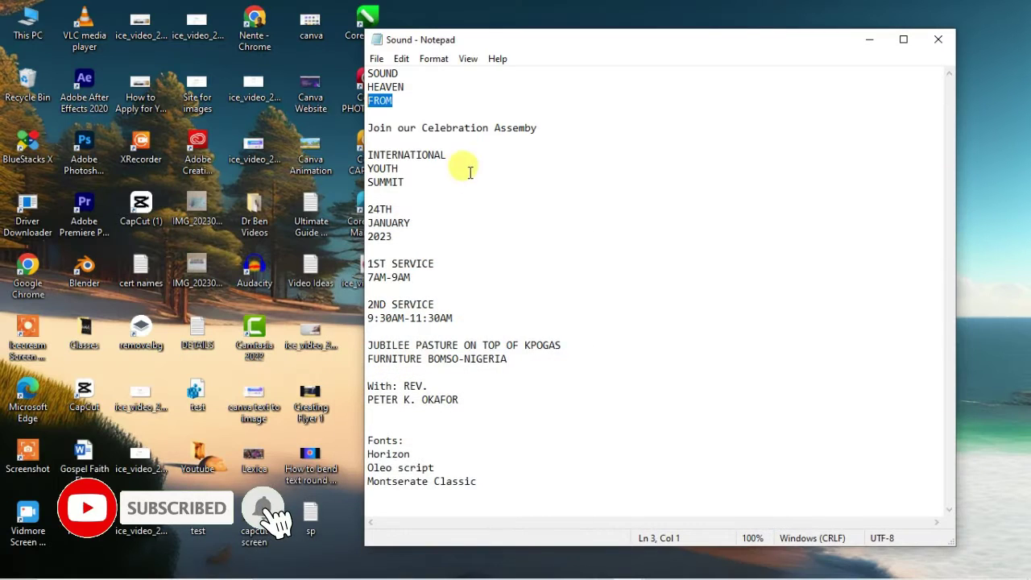
left_click_drag(561, 125, 364, 127)
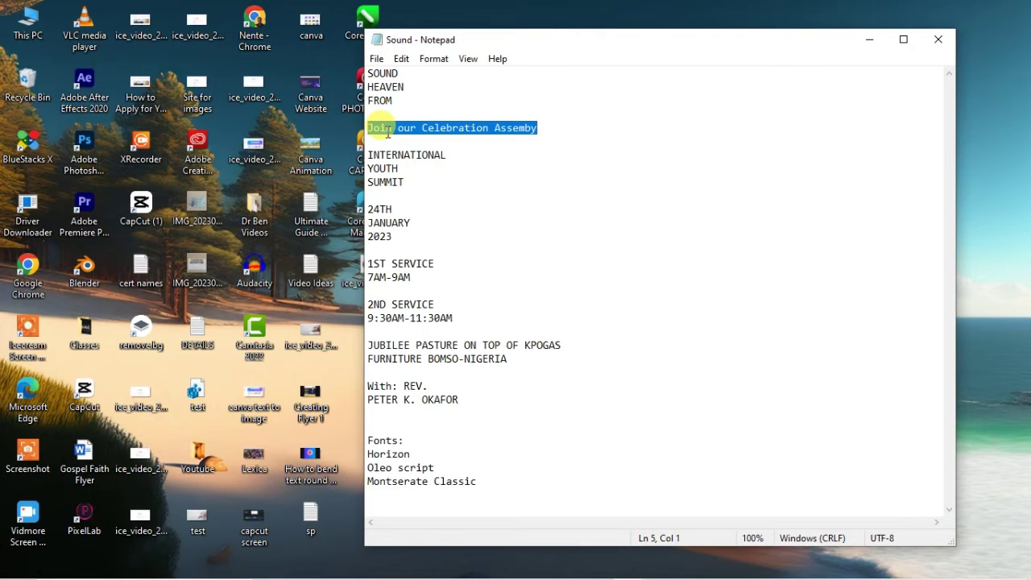
right_click(372, 122)
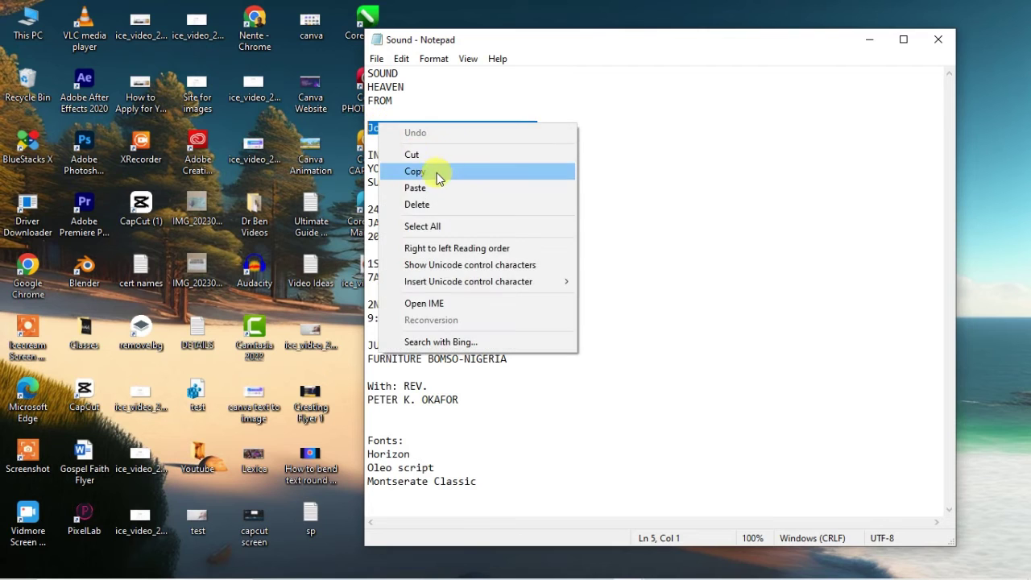
left_click(439, 171)
mouse_move(691, 570)
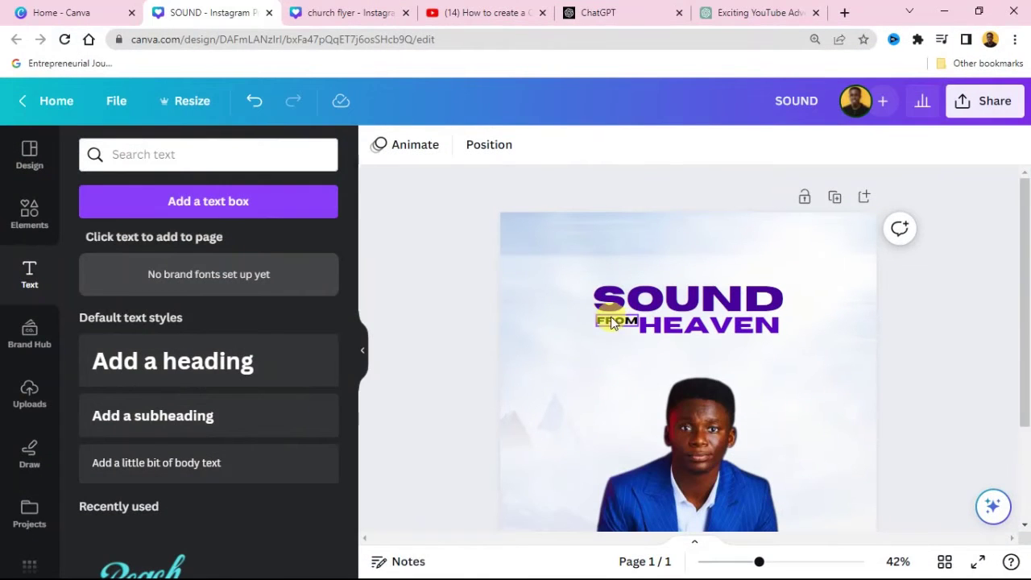
Duplicate the "FROM" text above "SOUND" and replace the copy's text with "Join our Celebration Assemby".
left_click(616, 322)
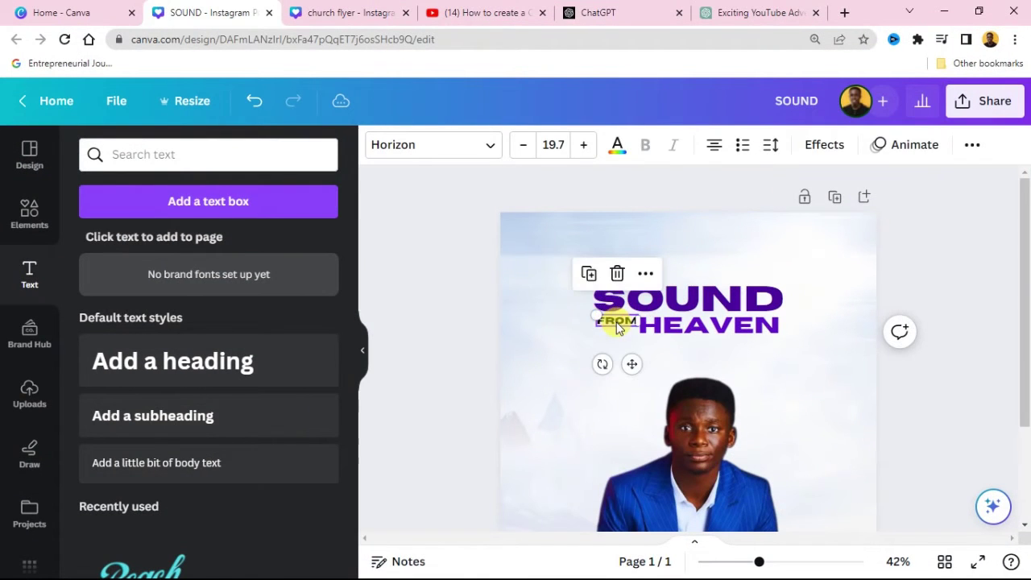
left_click(588, 273)
left_click_drag(620, 330, 684, 271)
double_click(683, 270)
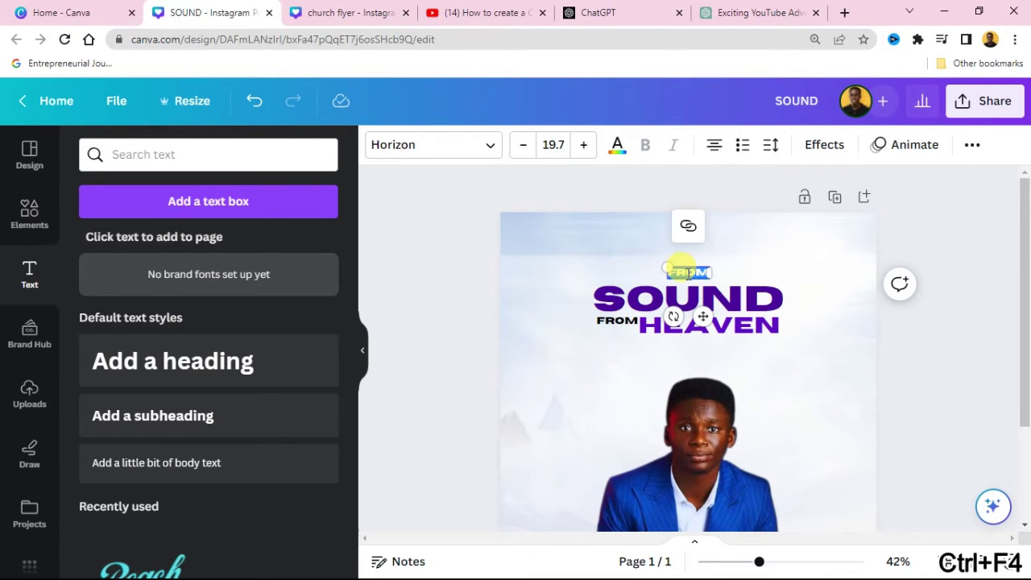
key("ctrl+v")
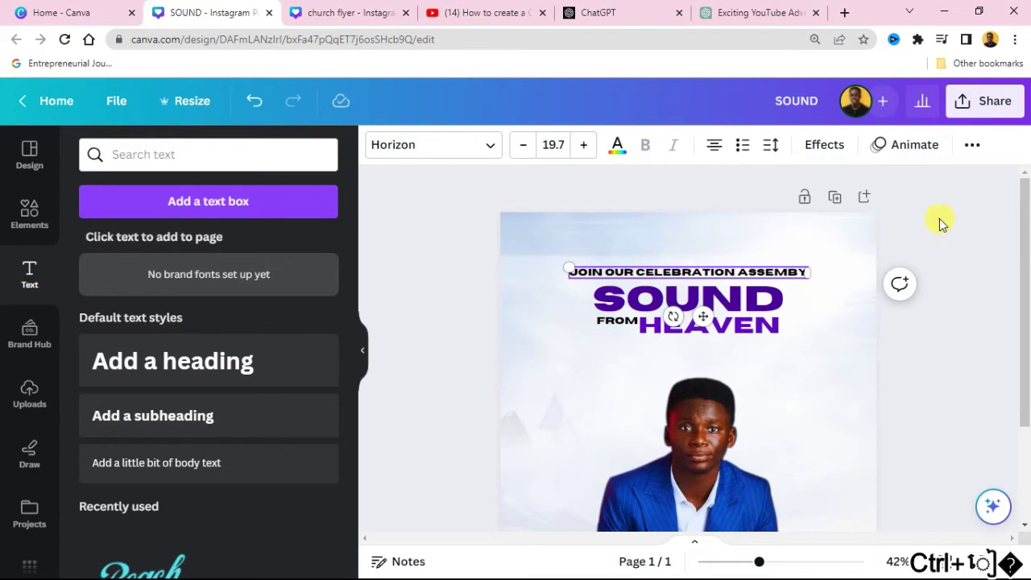
left_click(939, 221)
Shrink the "Join our Celebration Assemby" line to font size 12.7 and set it directly above "SOUND", roughly centred.
left_click(604, 277)
left_click_drag(568, 265, 645, 267)
left_click_drag(760, 269, 718, 275)
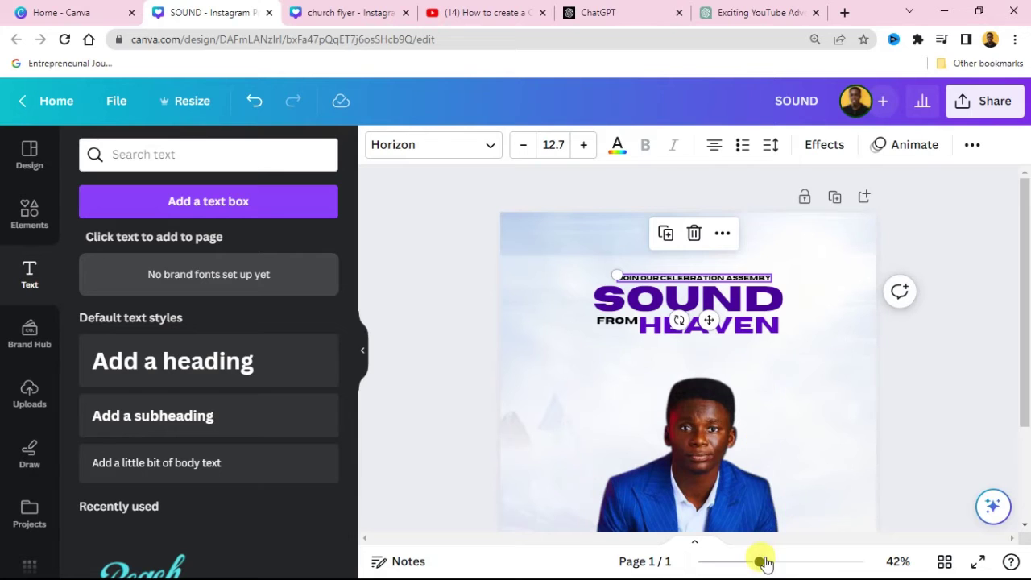
left_click_drag(759, 561, 785, 561)
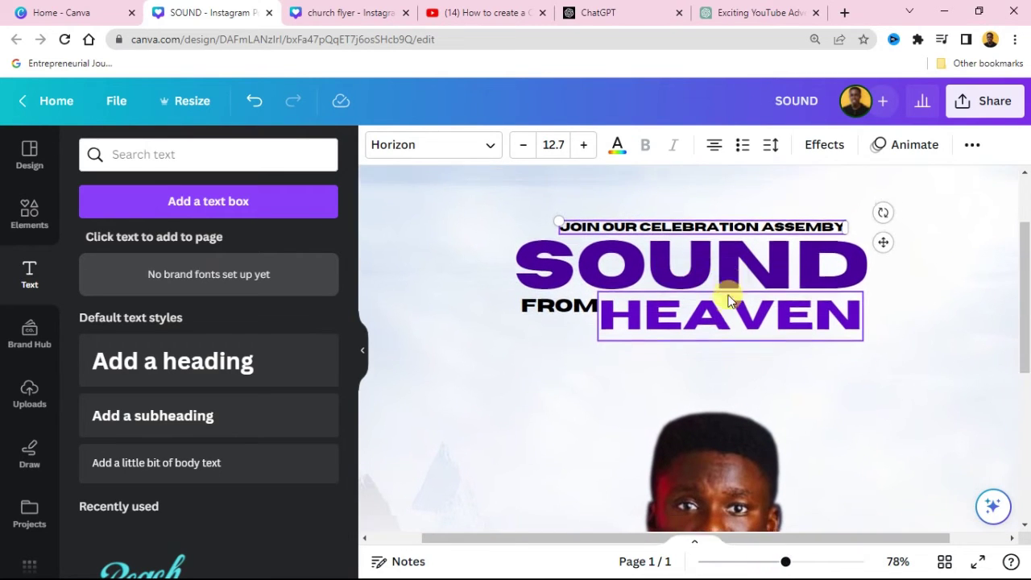
scroll(737, 290, "up", 1)
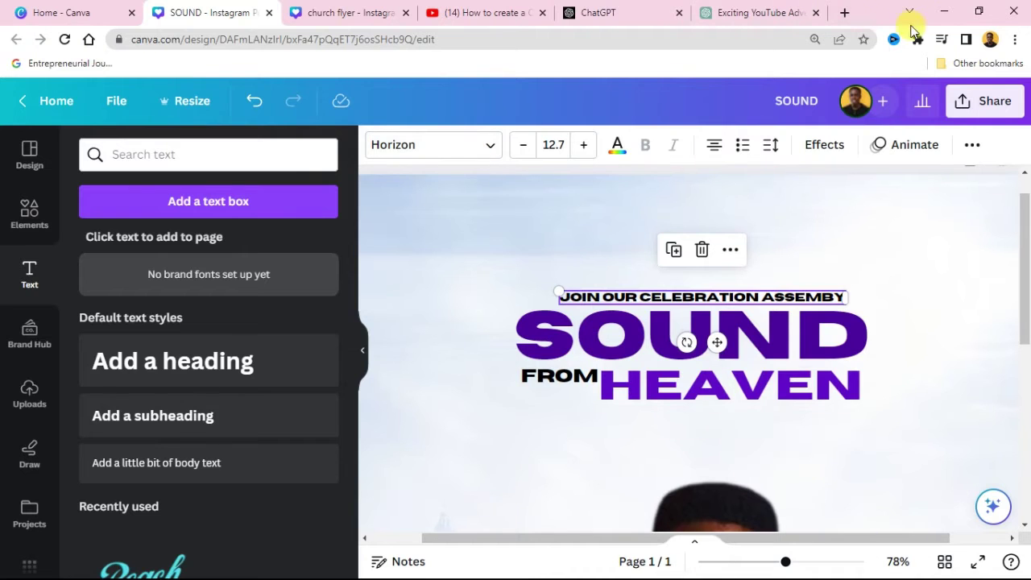
Copy the font name "Oleo script" from the Notepad font list and return to the Canva design.
left_click(944, 12)
left_click_drag(435, 467, 367, 468)
right_click(372, 468)
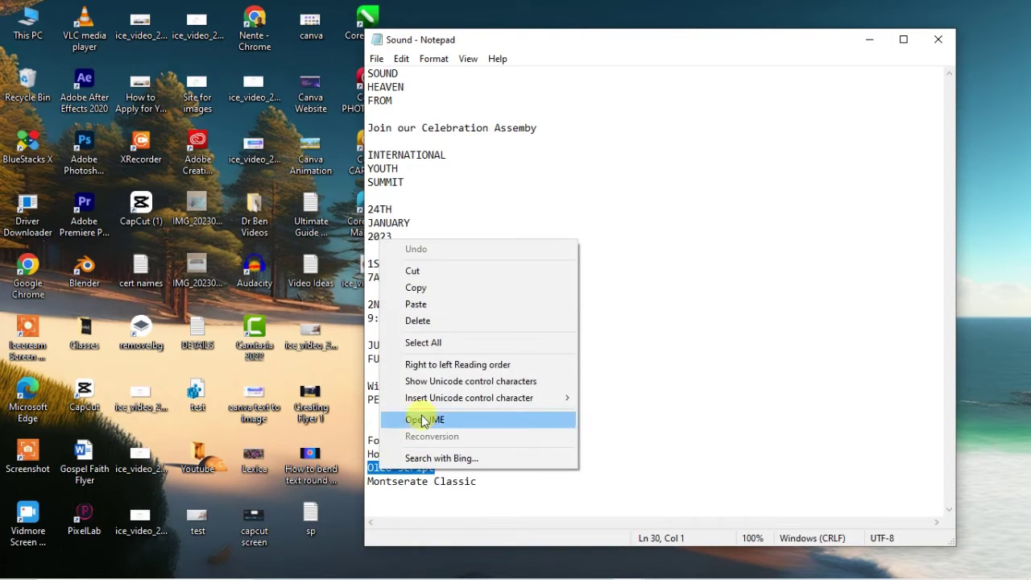
left_click(424, 288)
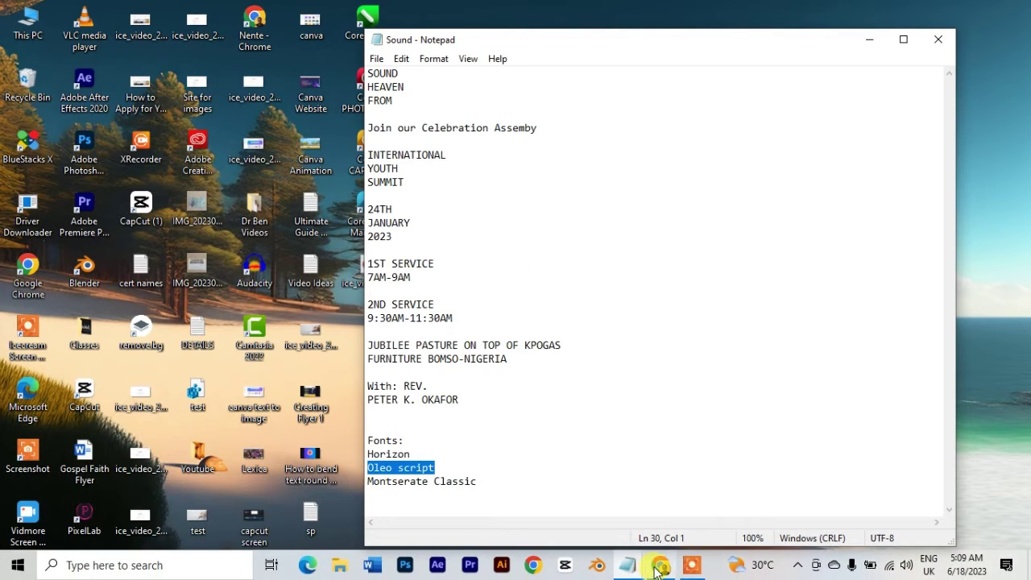
left_click(659, 564)
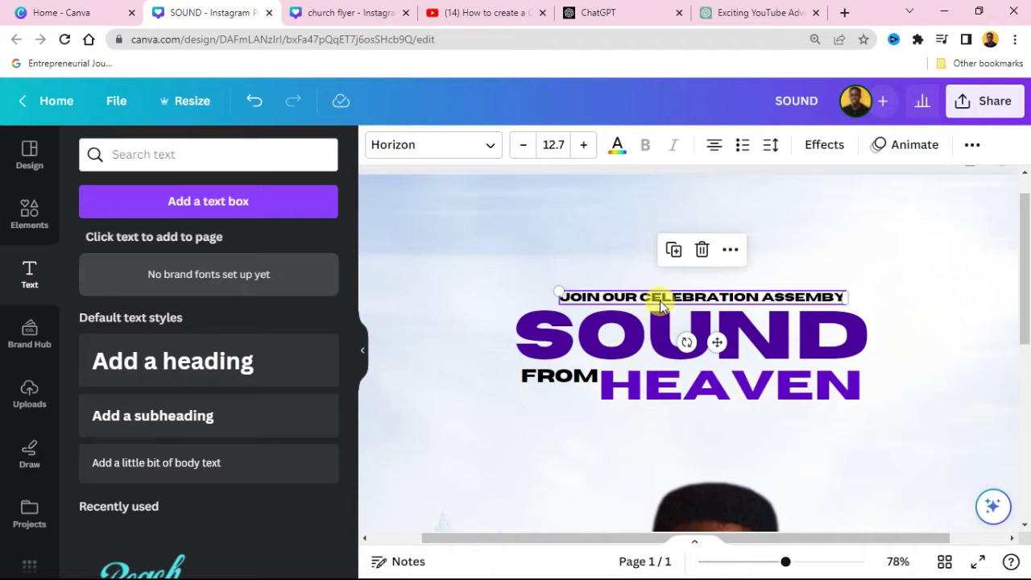
Change the font of the "Join our Celebration Assemby" line to Oleo Script and enlarge it to size 22.5 above "SOUND".
left_click(483, 145)
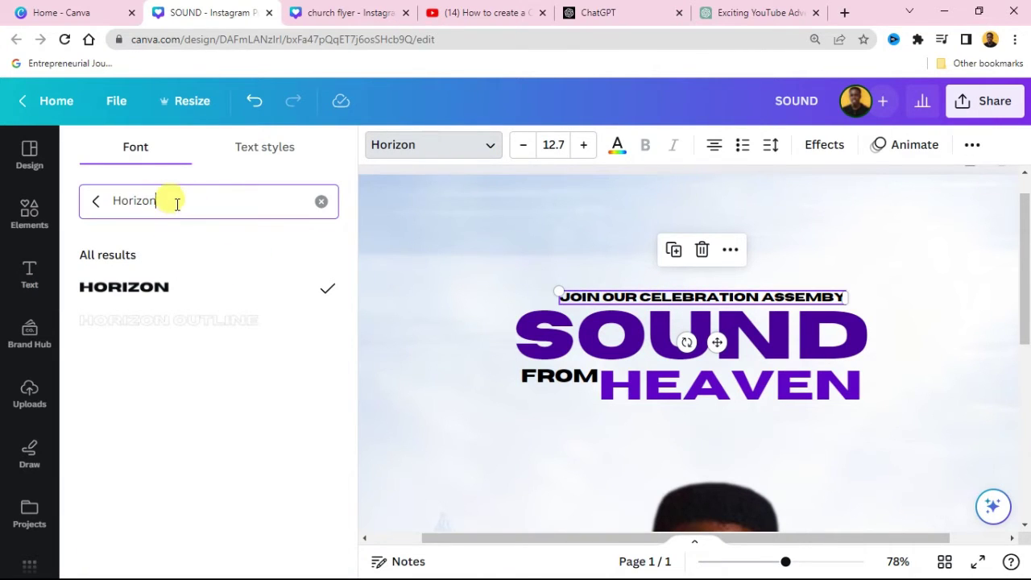
left_click_drag(177, 204, 91, 201)
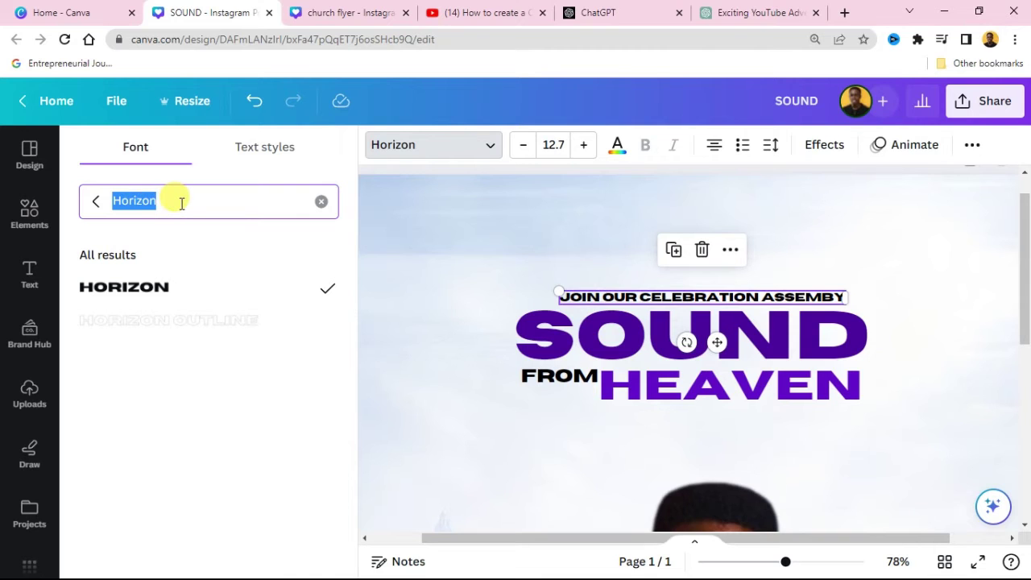
type("Oleo script")
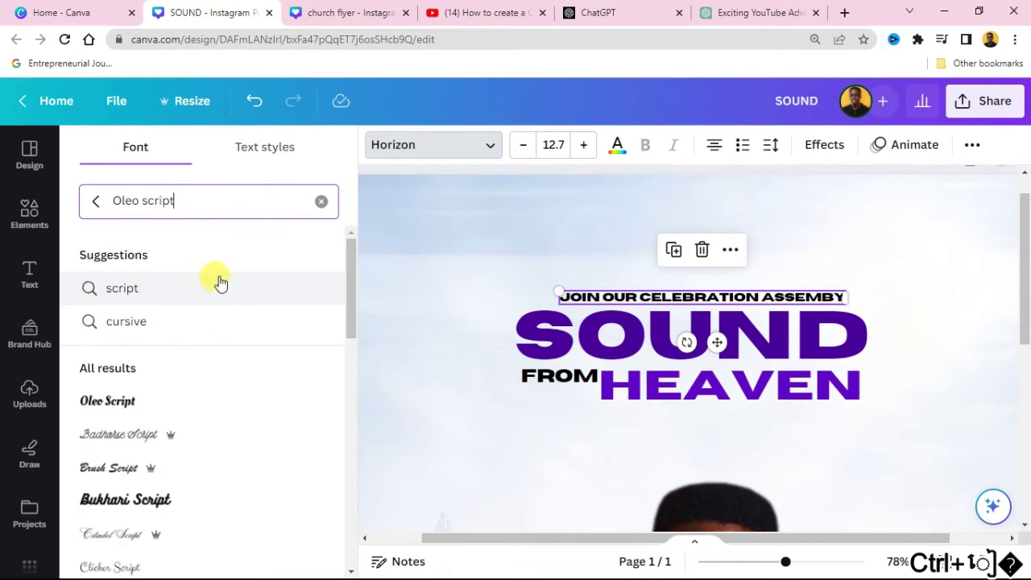
left_click(149, 402)
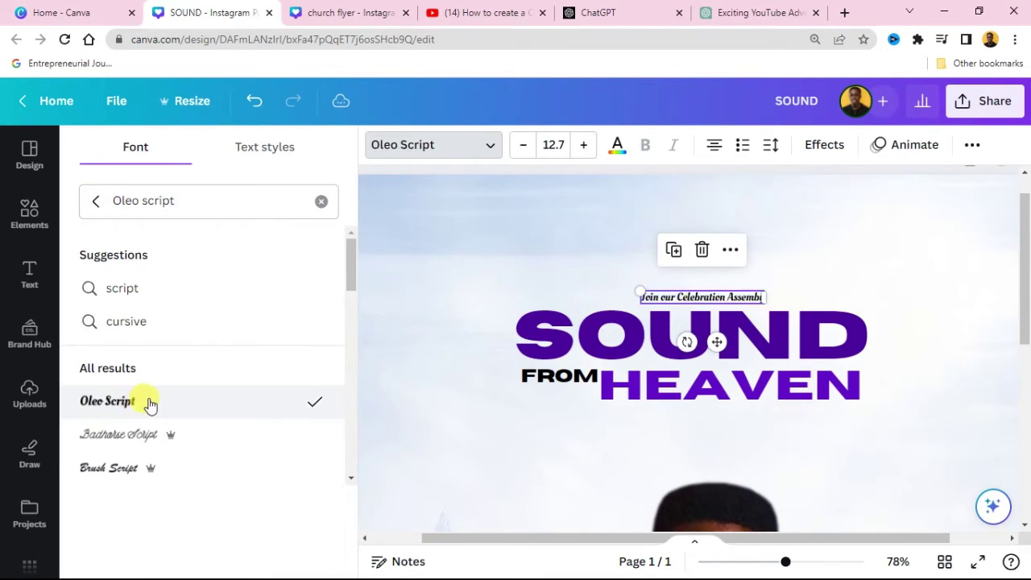
left_click_drag(639, 288, 687, 293)
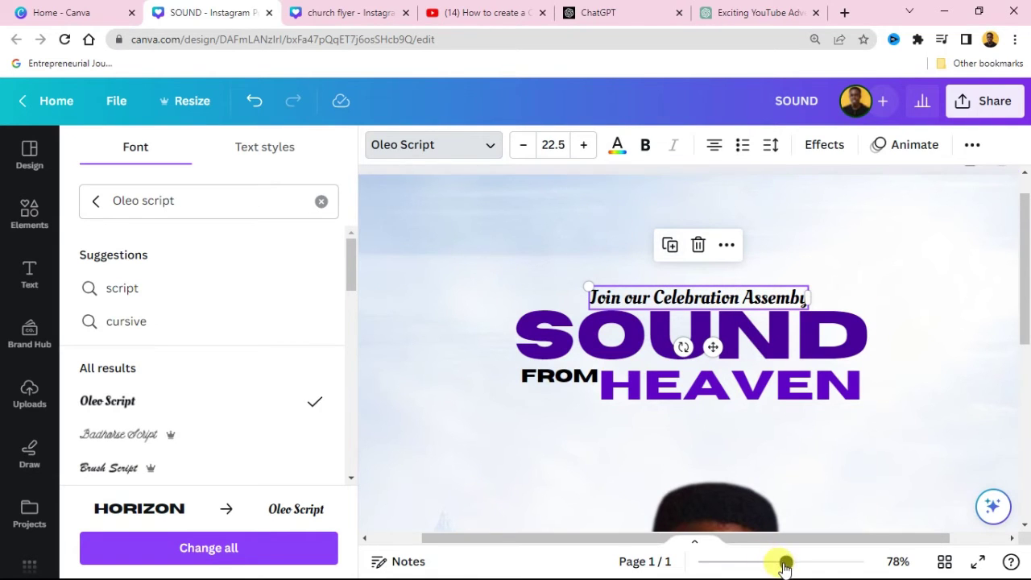
Review the whole flyer layout, including a full-screen preview, from the title down to the orange bar.
left_click_drag(785, 566, 757, 567)
left_click(939, 354)
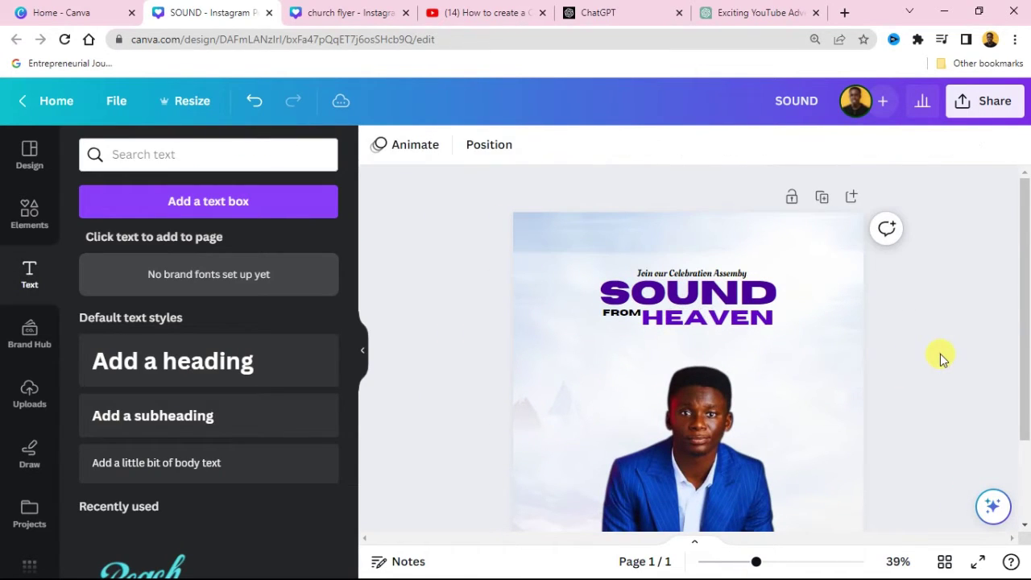
scroll(940, 353, "down", 2)
scroll(938, 354, "up", 1)
left_click(977, 561)
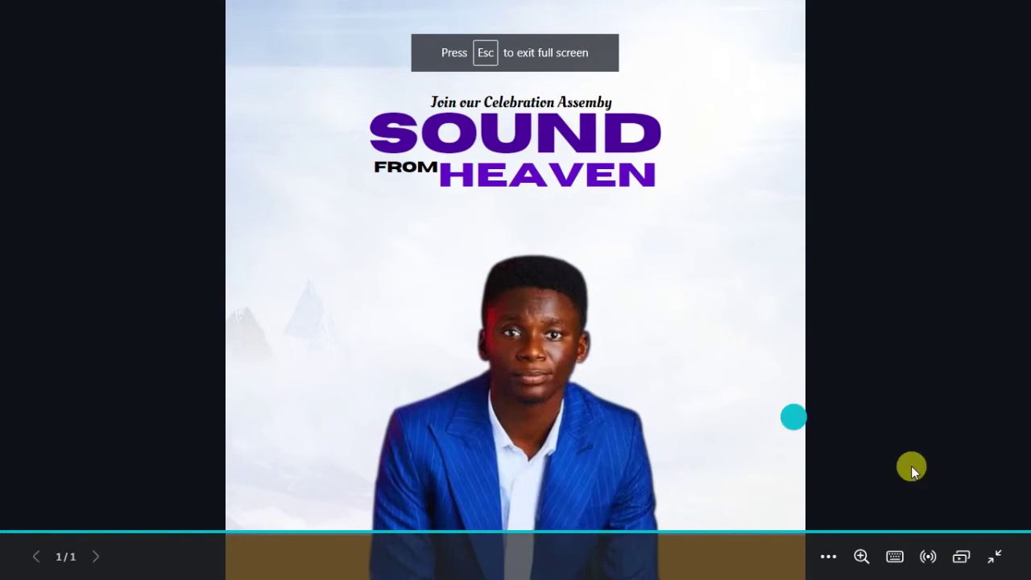
left_click(996, 558)
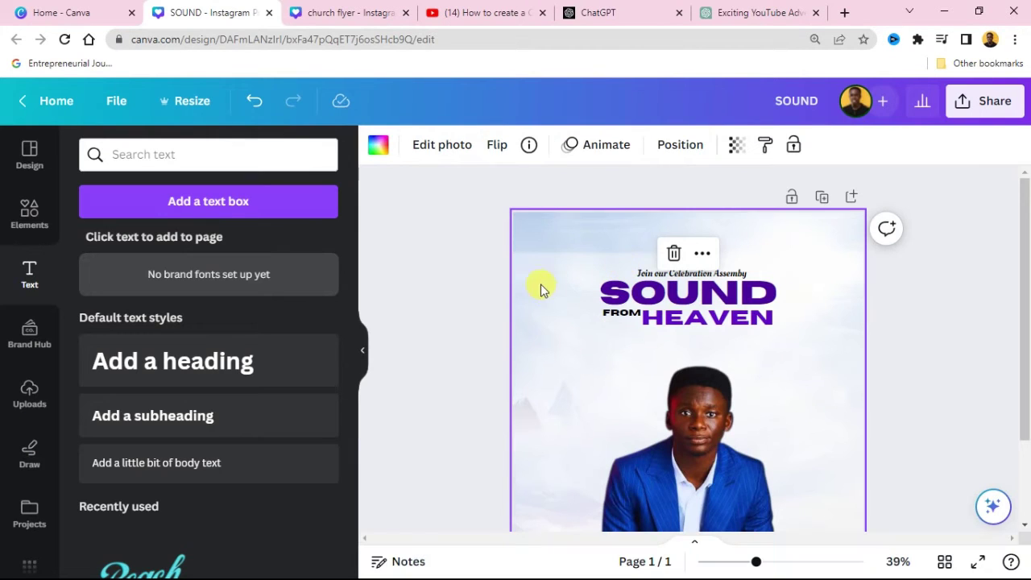
left_click(449, 316)
scroll(924, 325, "down", 2)
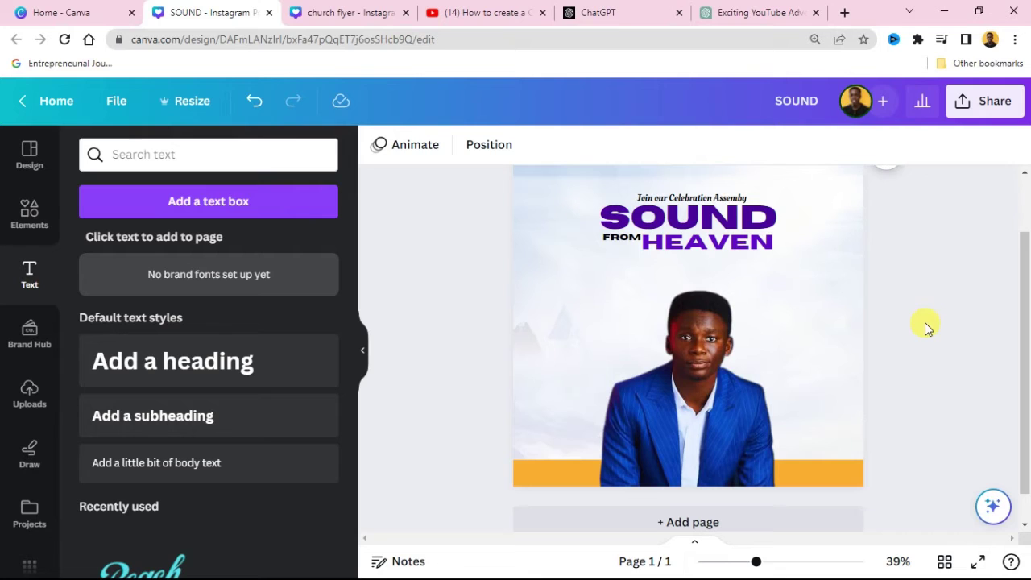
scroll(906, 320, "up", 2)
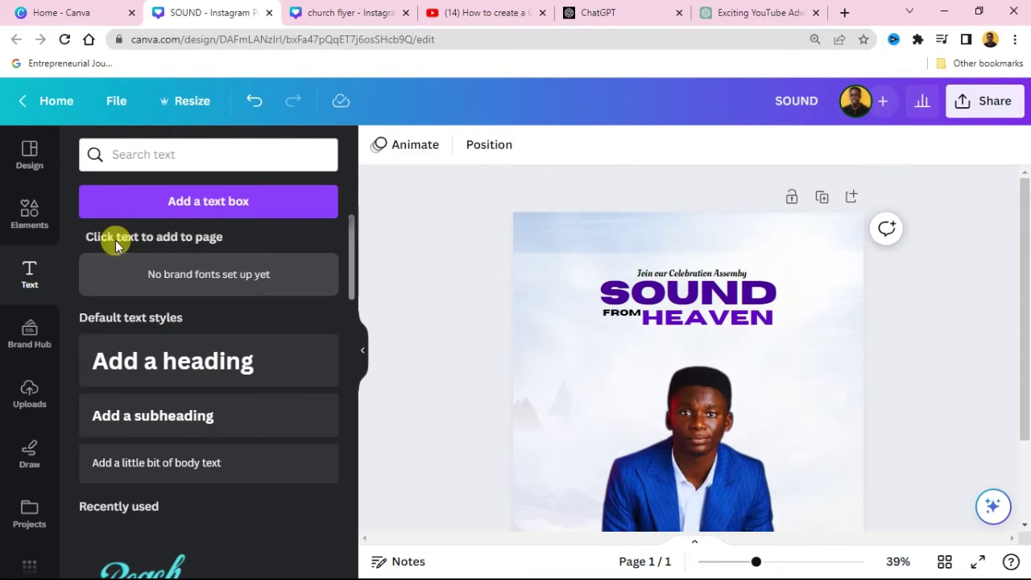
Add the round International Youth Summit logo from the "church flyer 1" folder to the flyer's upper-left corner and shrink it to a small badge.
left_click(27, 515)
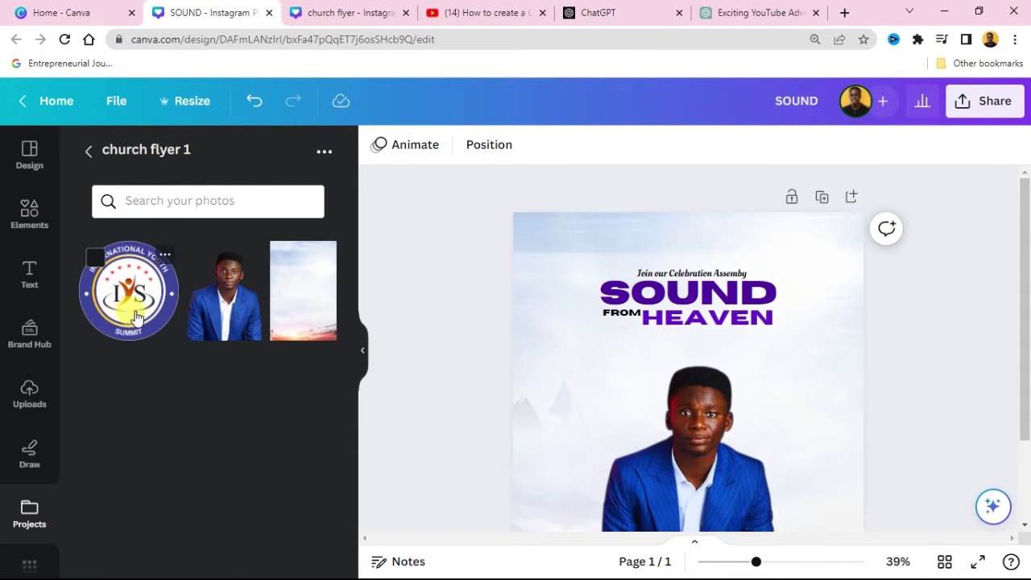
left_click_drag(135, 318, 573, 360)
left_click_drag(748, 287, 546, 239)
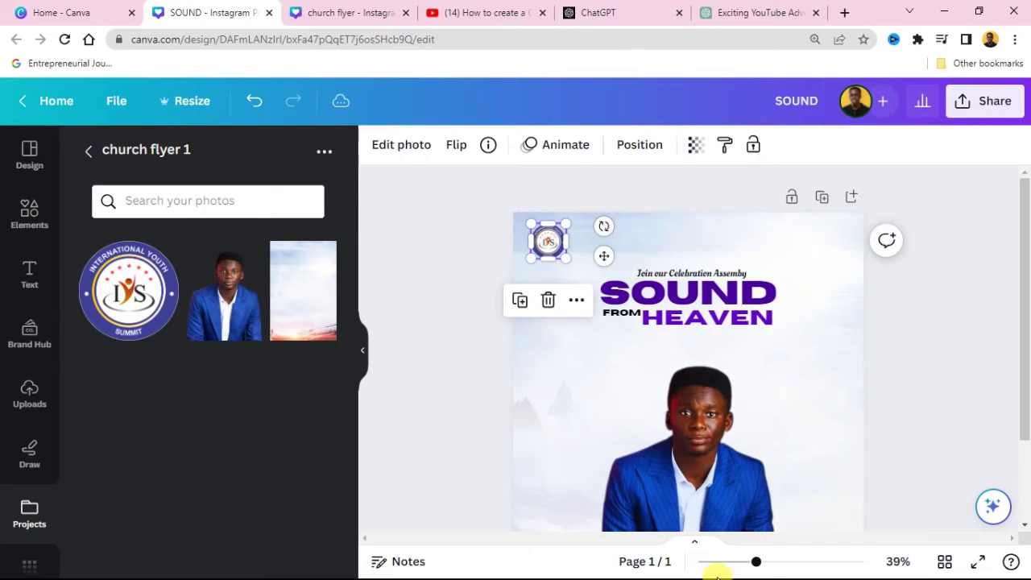
left_click_drag(757, 566, 785, 562)
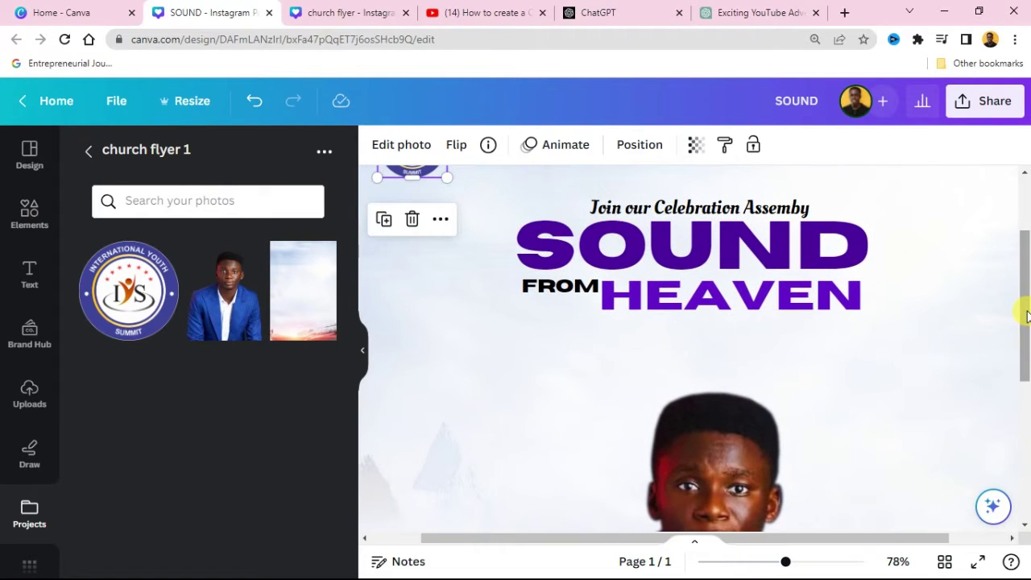
left_click_drag(1024, 311, 1026, 248)
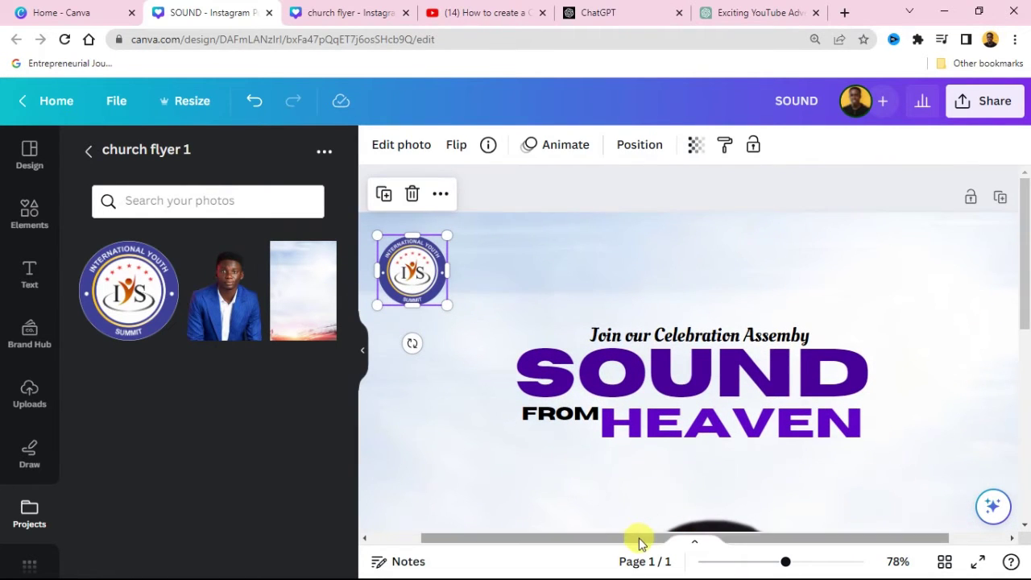
left_click_drag(639, 539, 585, 552)
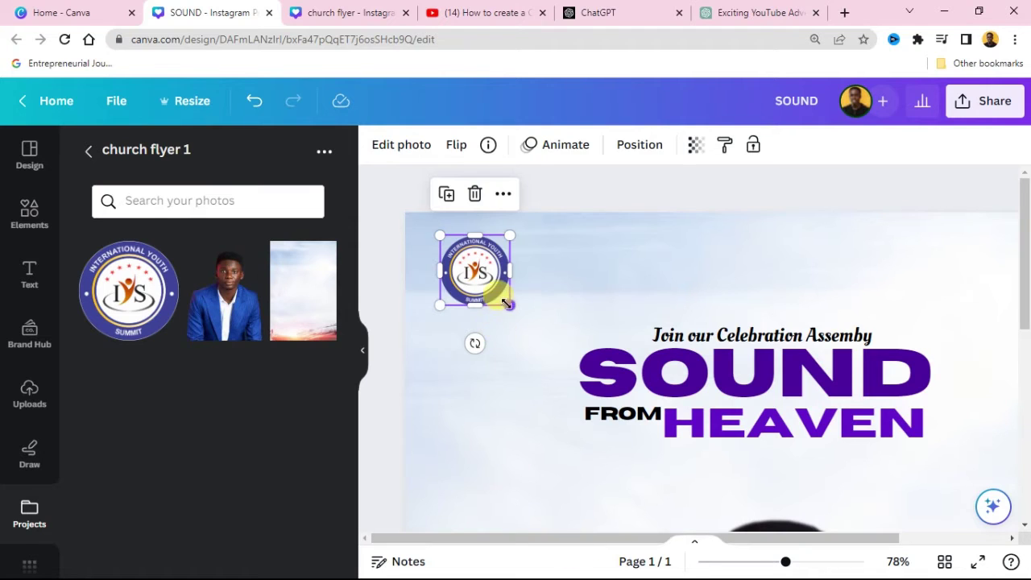
left_click_drag(508, 303, 481, 285)
left_click(531, 193)
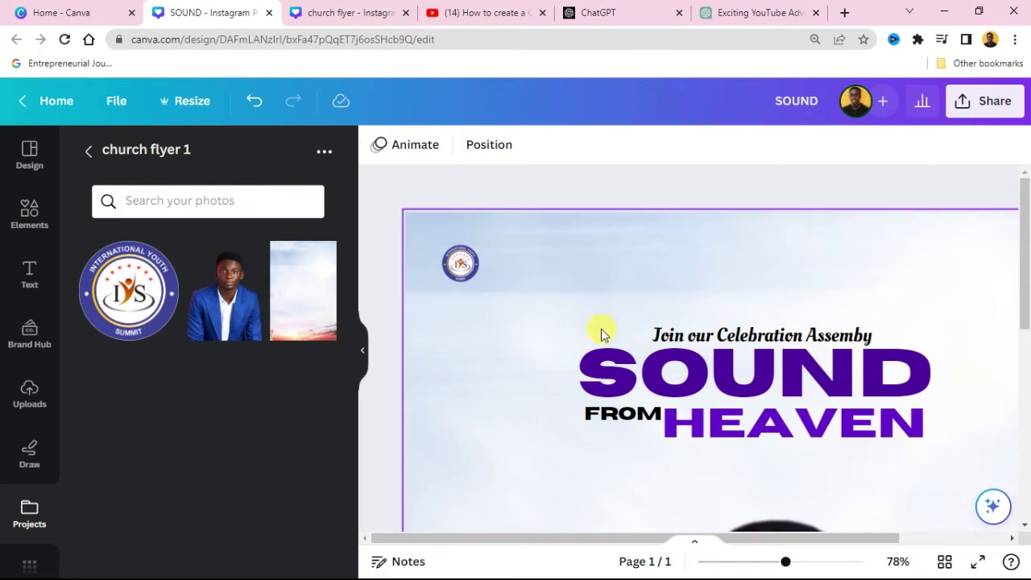
Duplicate the "FROM" text and place the copy just right of the logo.
left_click(632, 417)
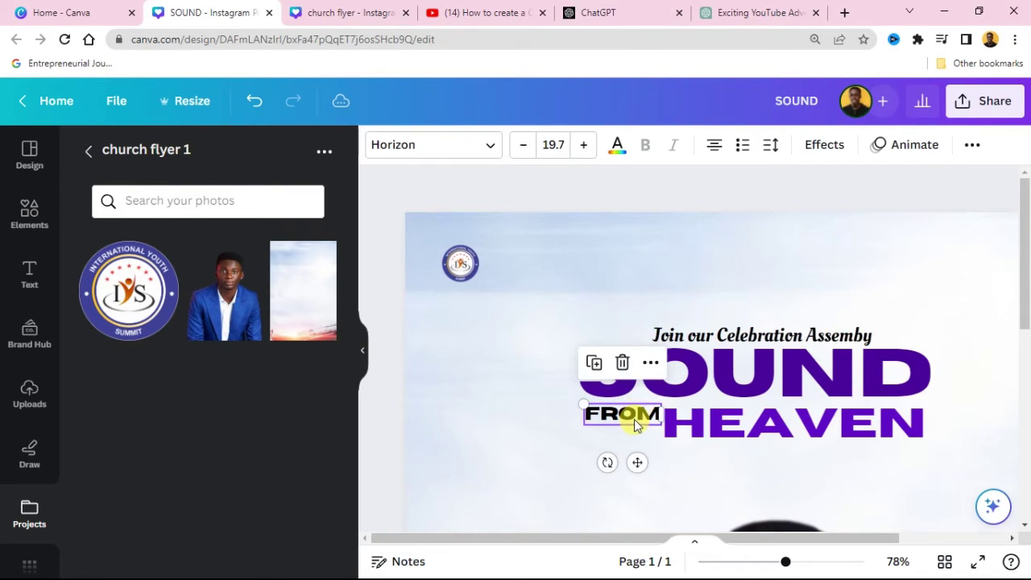
left_click(594, 362)
left_click_drag(624, 420, 531, 272)
Replace the copied "FROM" text with "INTERNATIONAL" copied from the Notepad flyer text and move it clear of the logo.
double_click(531, 269)
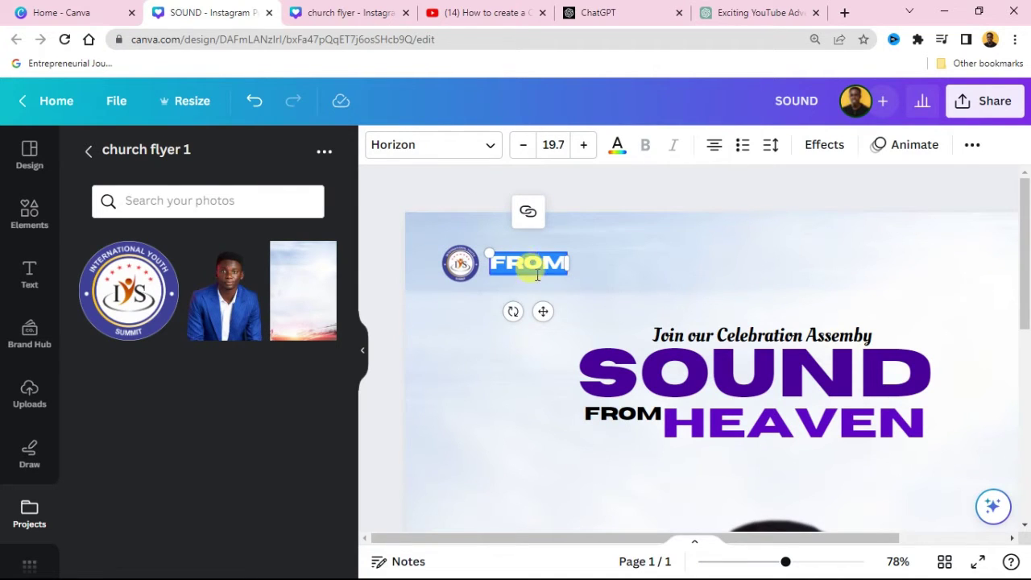
left_click(944, 12)
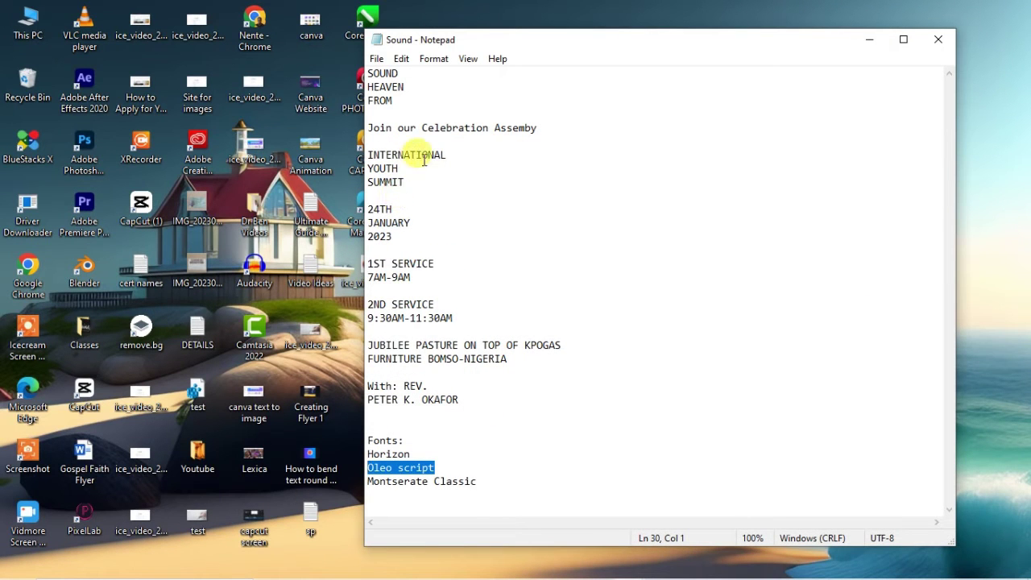
left_click_drag(447, 155, 403, 155)
right_click(401, 159)
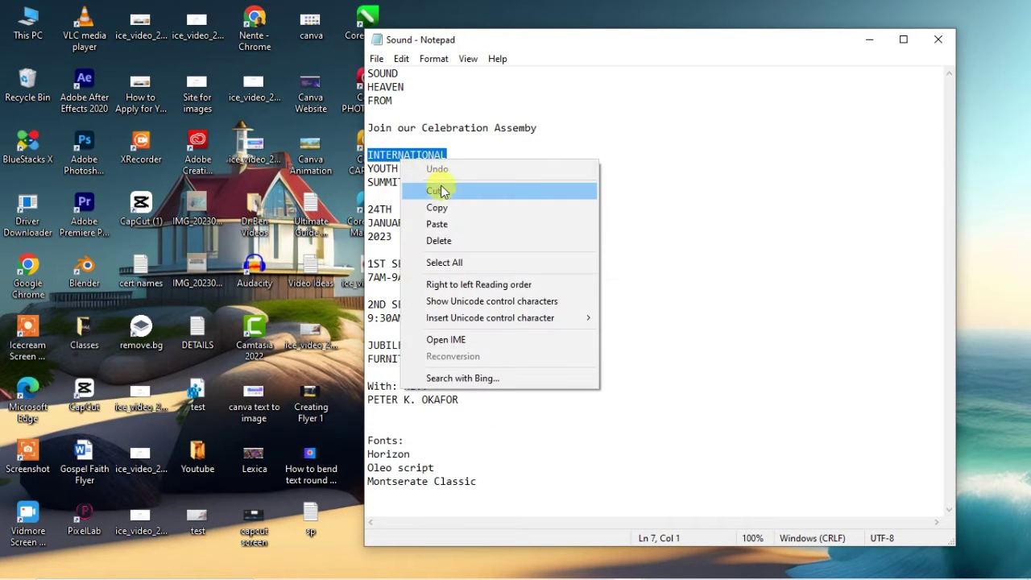
left_click(444, 208)
left_click(674, 568)
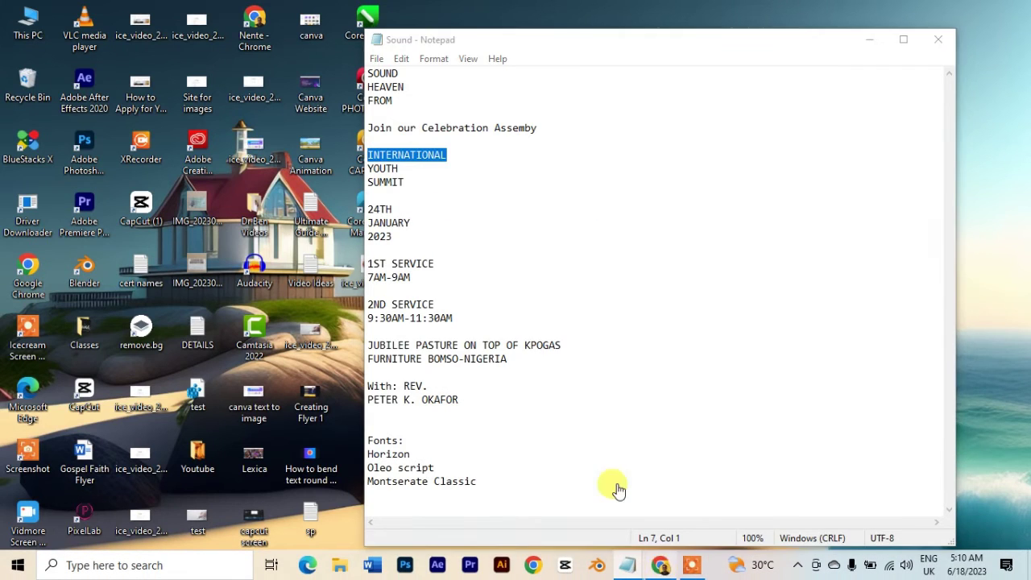
key("ctrl+v")
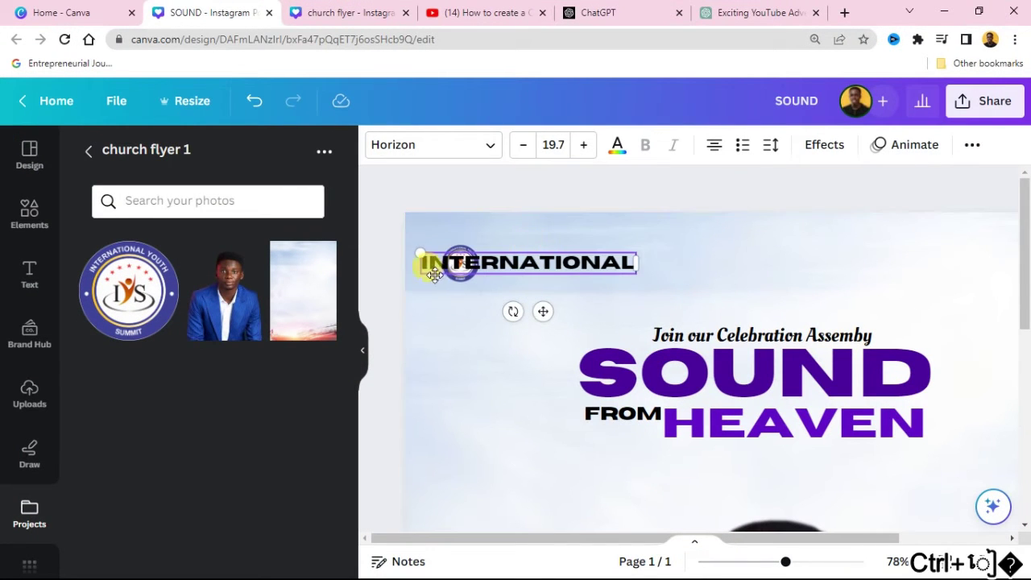
left_click(427, 199)
left_click_drag(522, 265, 571, 253)
Set the "INTERNATIONAL" text to the Public Sans font and make it bold.
left_click(495, 147)
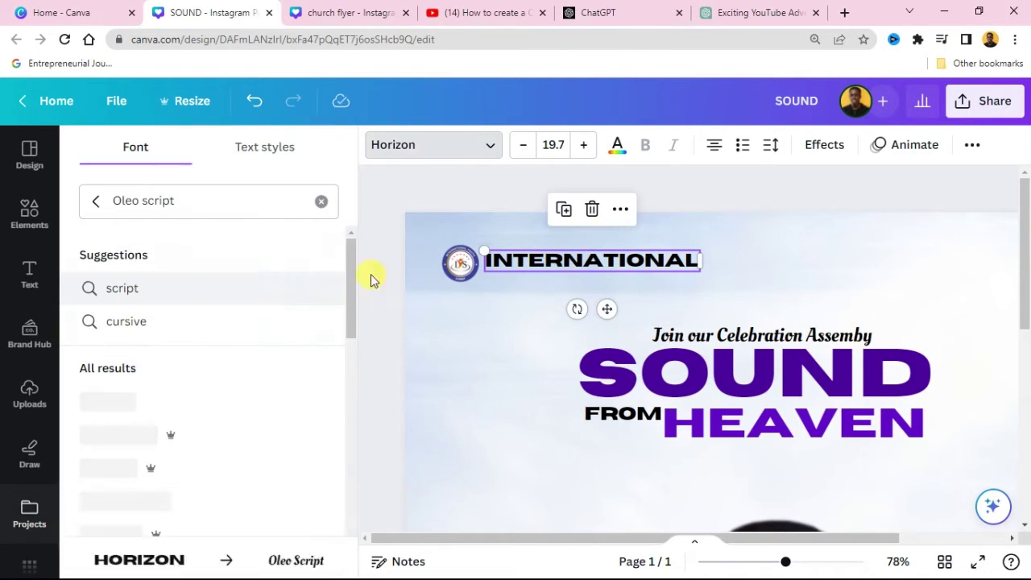
scroll(161, 435, "down", 1)
scroll(165, 455, "down", 3)
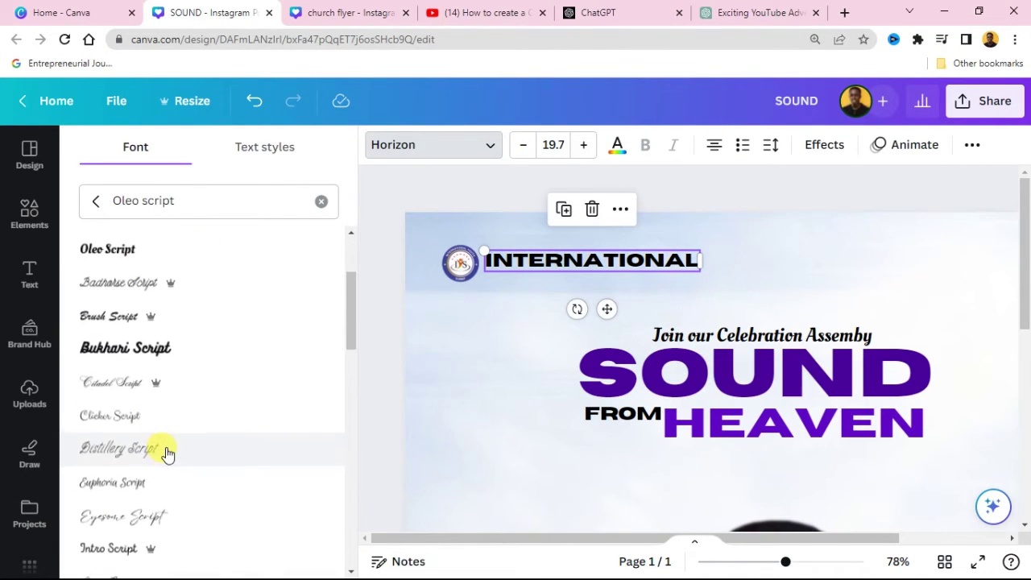
left_click(321, 204)
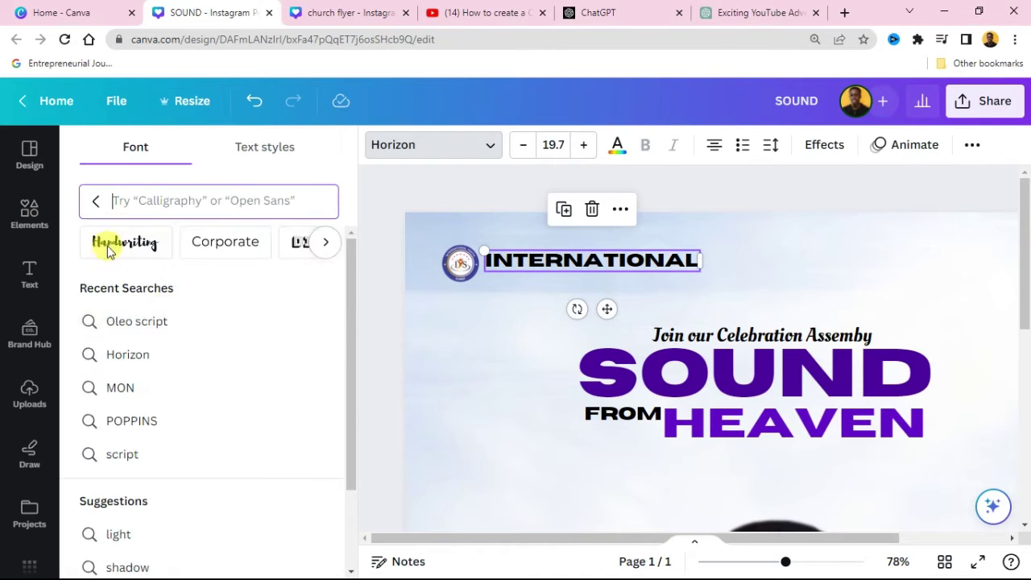
scroll(191, 330, "down", 2)
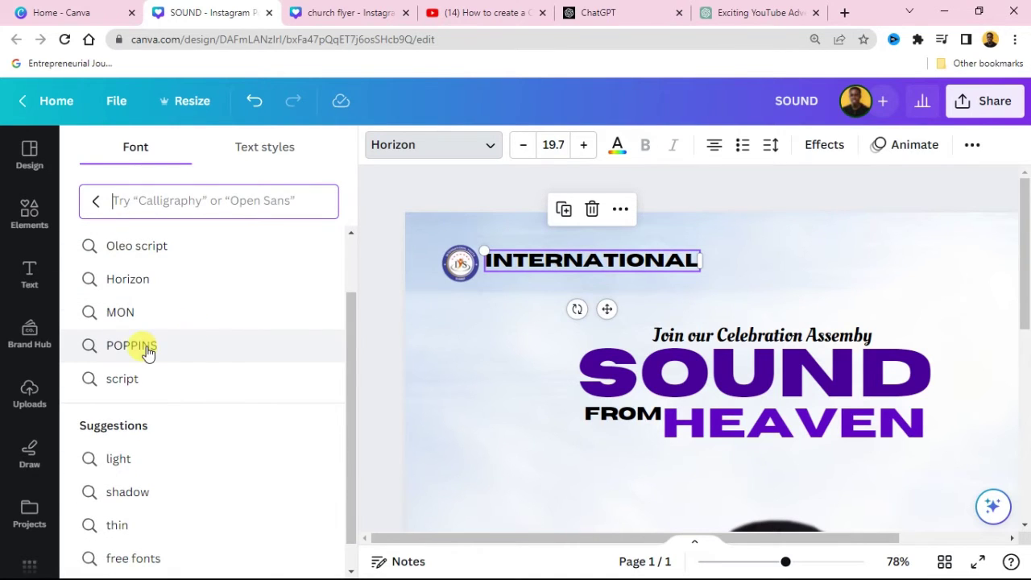
scroll(148, 355, "down", 1)
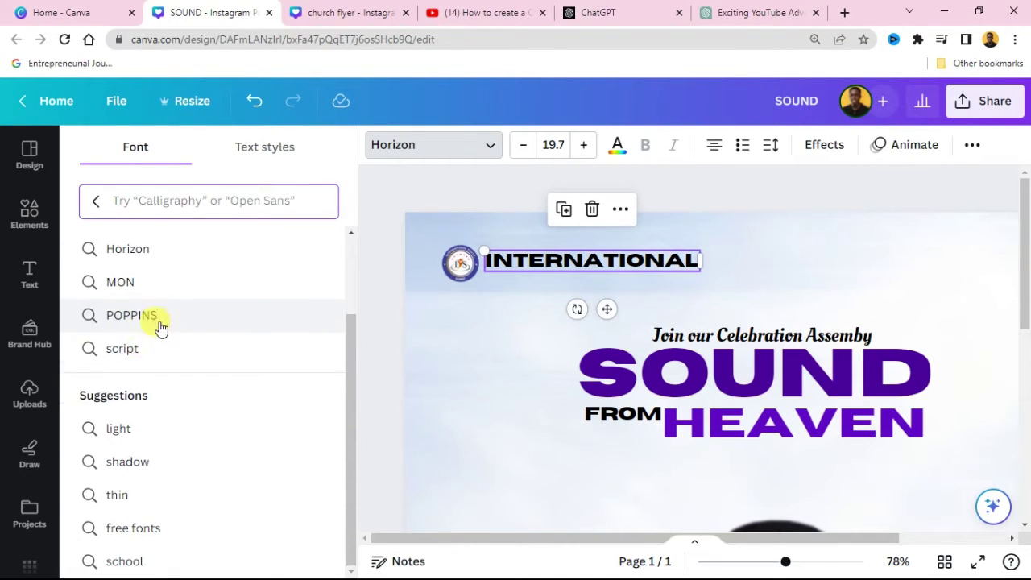
key("Escape")
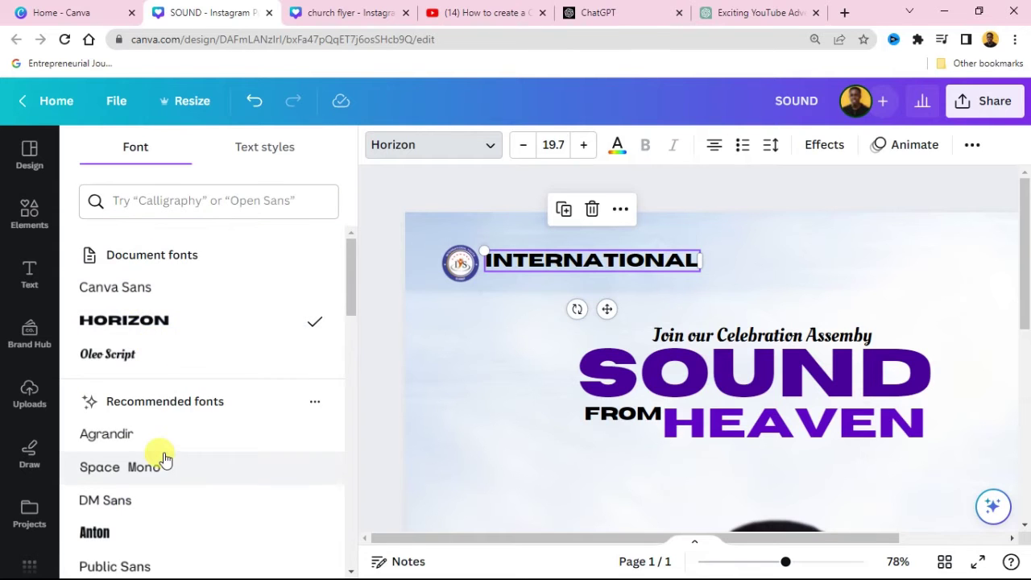
scroll(164, 459, "down", 1)
left_click(141, 492)
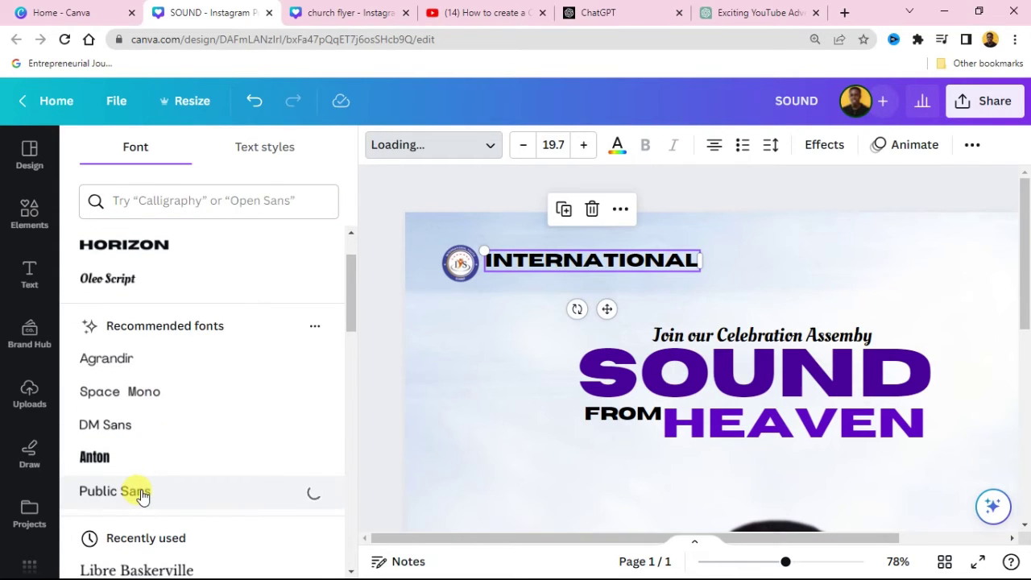
scroll(167, 467, "down", 2)
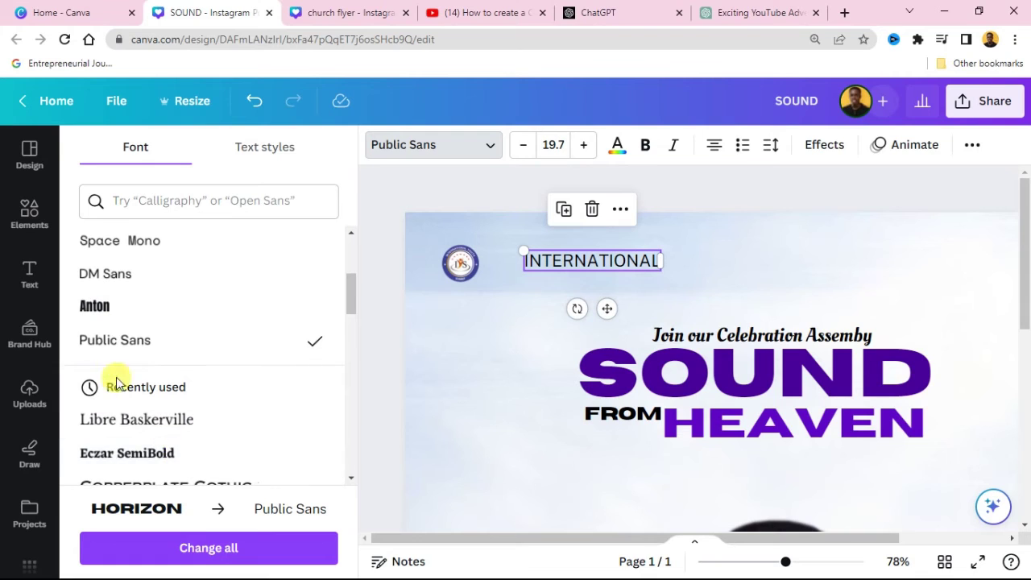
left_click(648, 151)
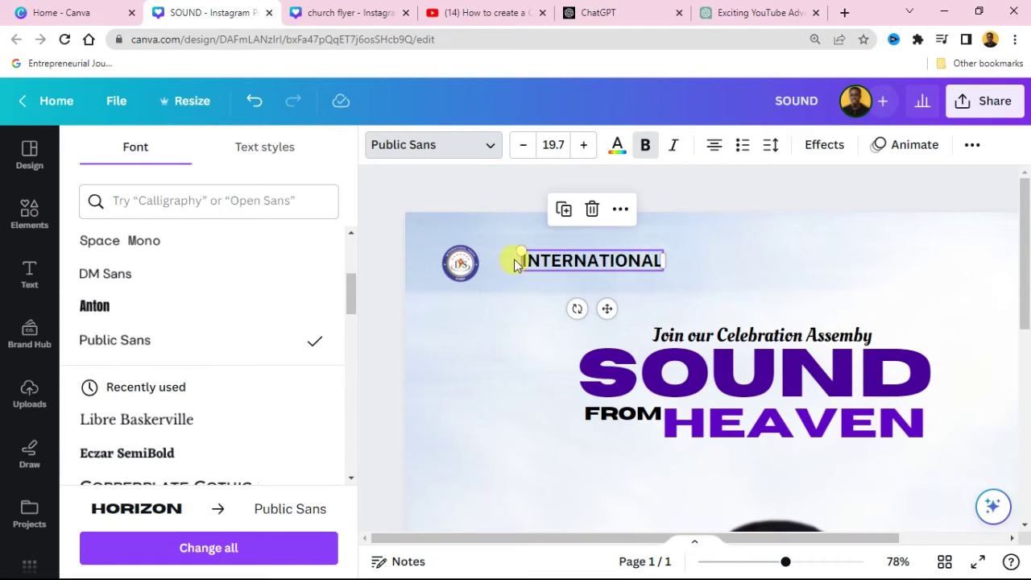
Shrink the "INTERNATIONAL" text to size 9.2 and set it close beside the upper part of the logo.
left_click_drag(523, 250, 539, 253)
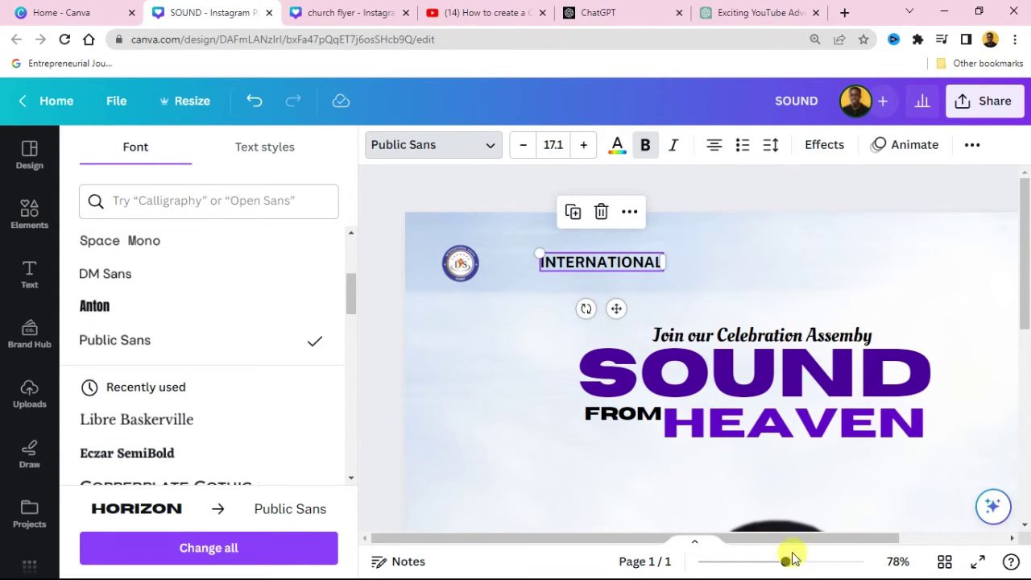
left_click_drag(786, 564, 800, 561)
left_click_drag(724, 538, 634, 538)
scroll(1019, 233, "up", 1)
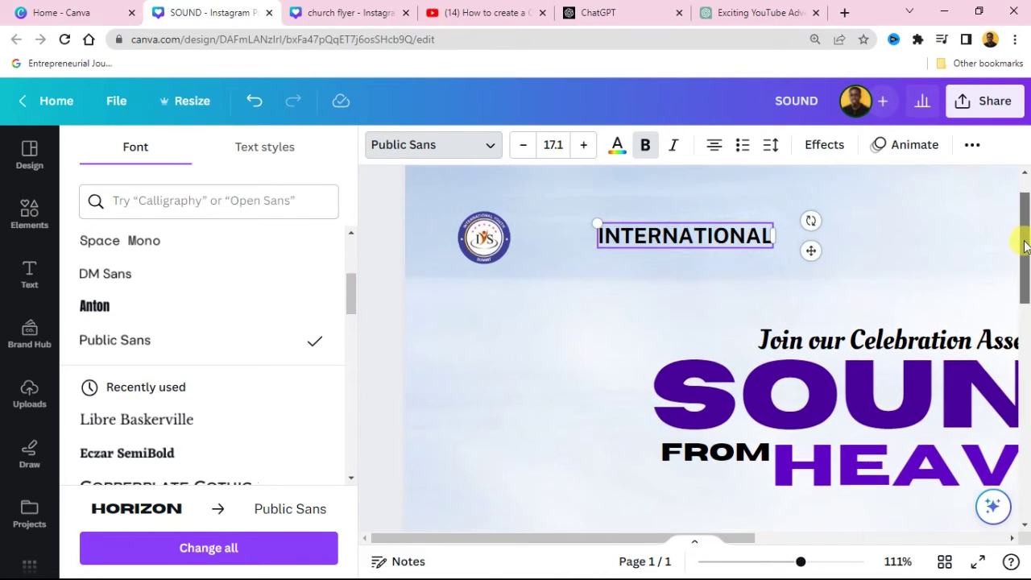
left_click_drag(662, 272, 583, 261)
left_click_drag(513, 246, 591, 255)
left_click_drag(653, 265, 575, 259)
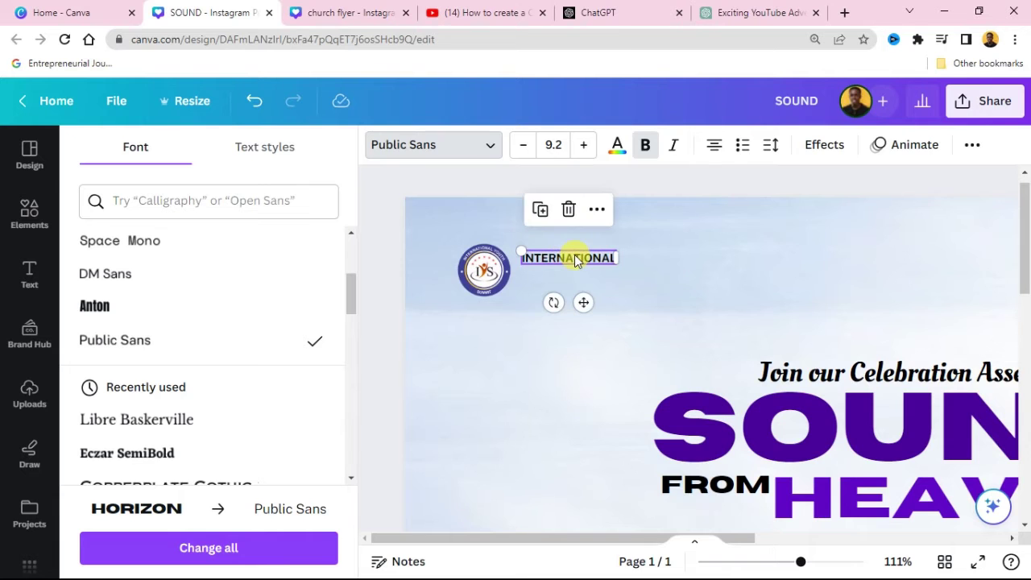
Duplicate the "INTERNATIONAL" text and replace the copy's wording with "YOUTH" copied from the Notepad flyer text.
left_click(540, 210)
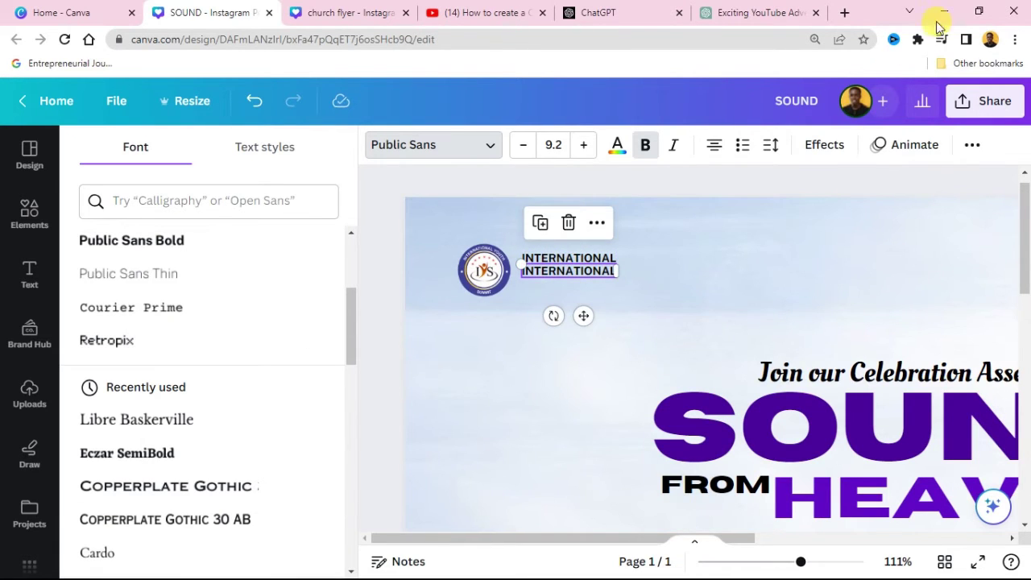
left_click(944, 12)
left_click_drag(414, 170, 354, 166)
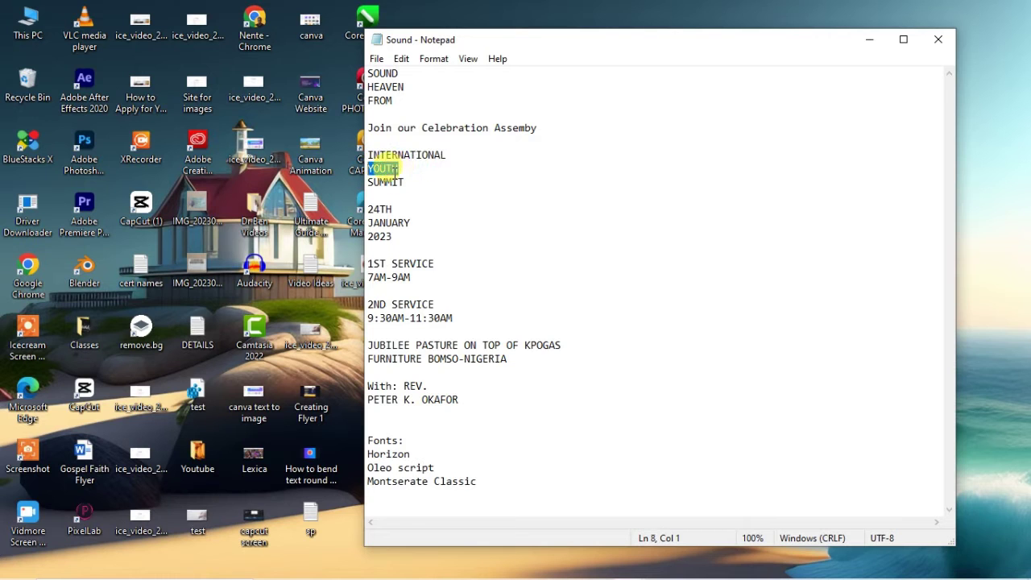
right_click(395, 172)
left_click(444, 223)
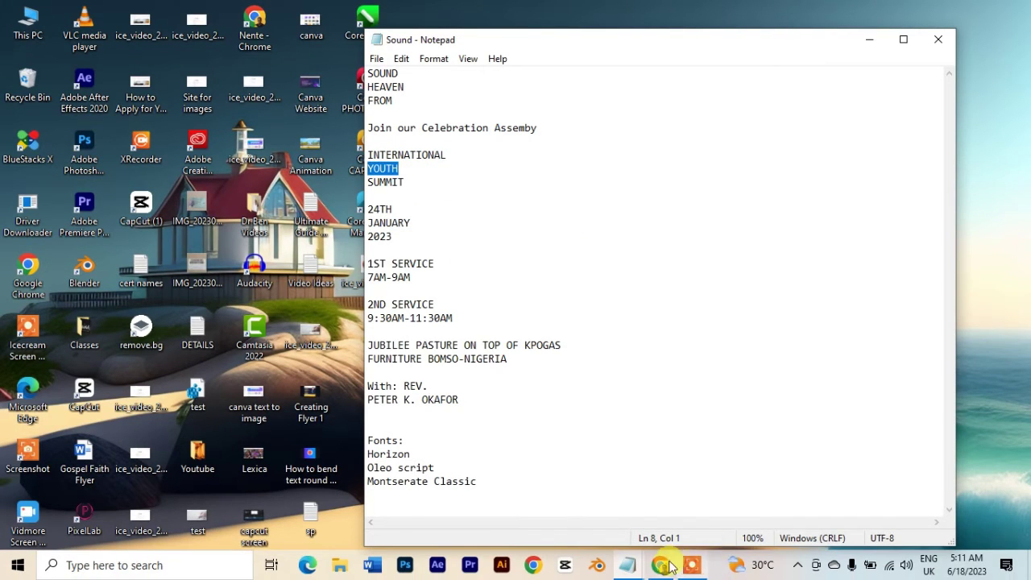
left_click(671, 566)
double_click(543, 268)
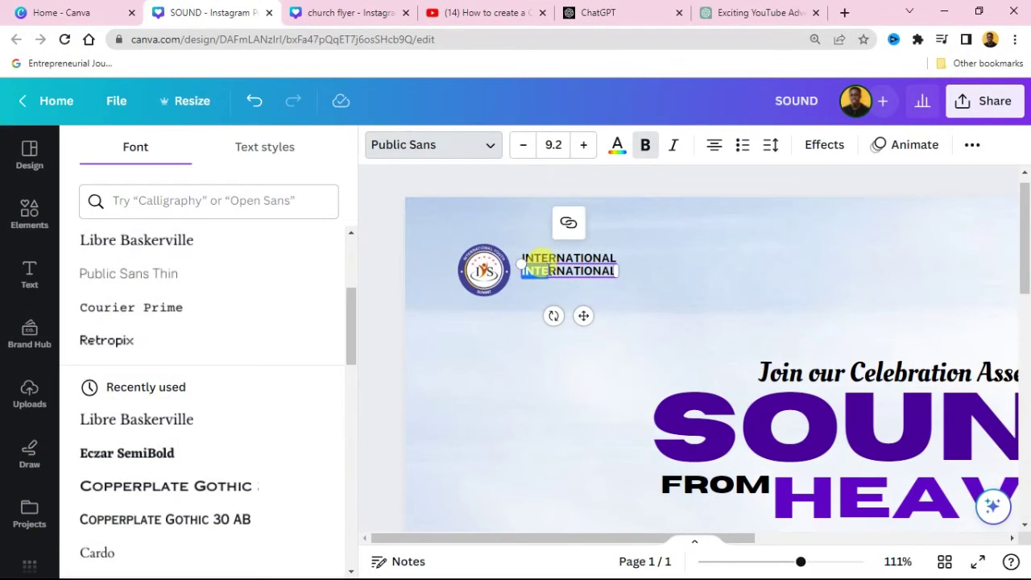
key("ctrl+a")
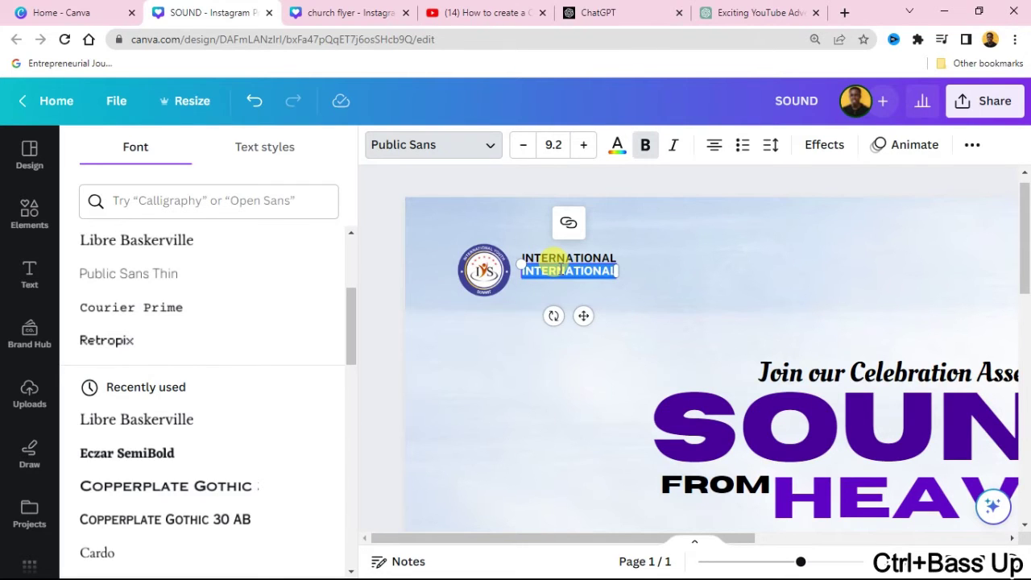
key("ctrl+v")
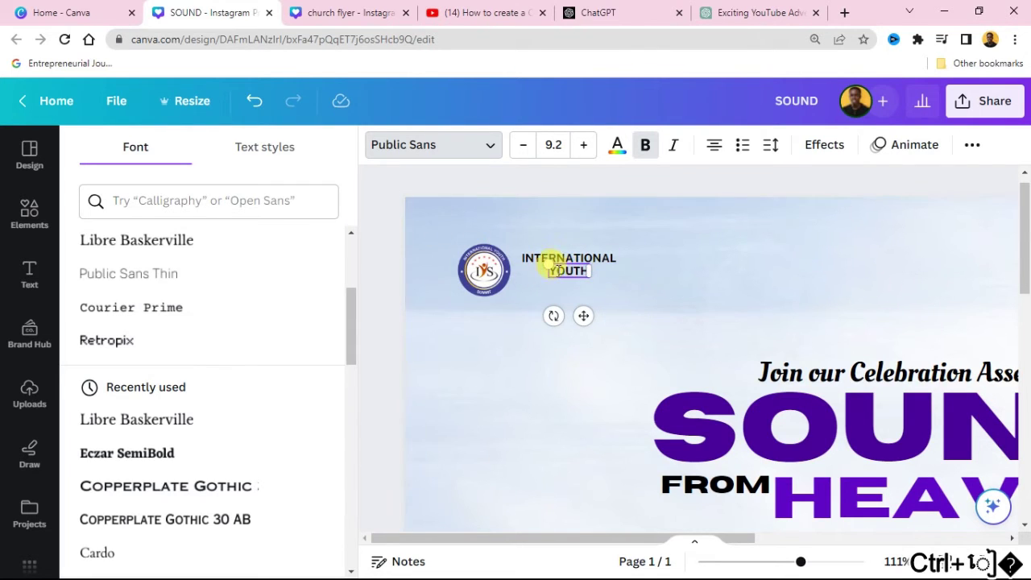
Enlarge the "YOUTH" text to size 17.9 and align it directly below "INTERNATIONAL" beside the logo.
left_click_drag(544, 266, 508, 253)
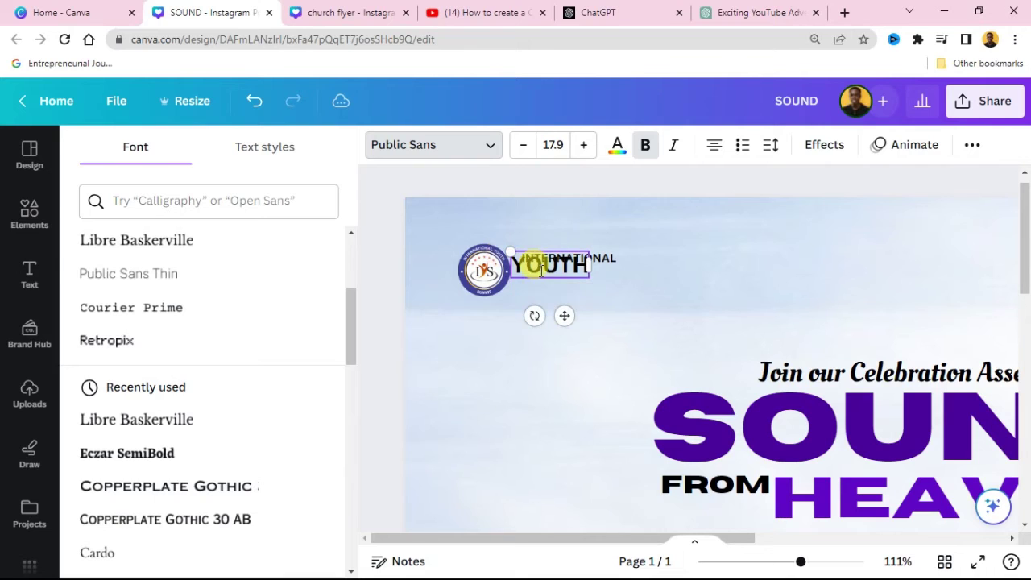
left_click_drag(563, 314, 573, 321)
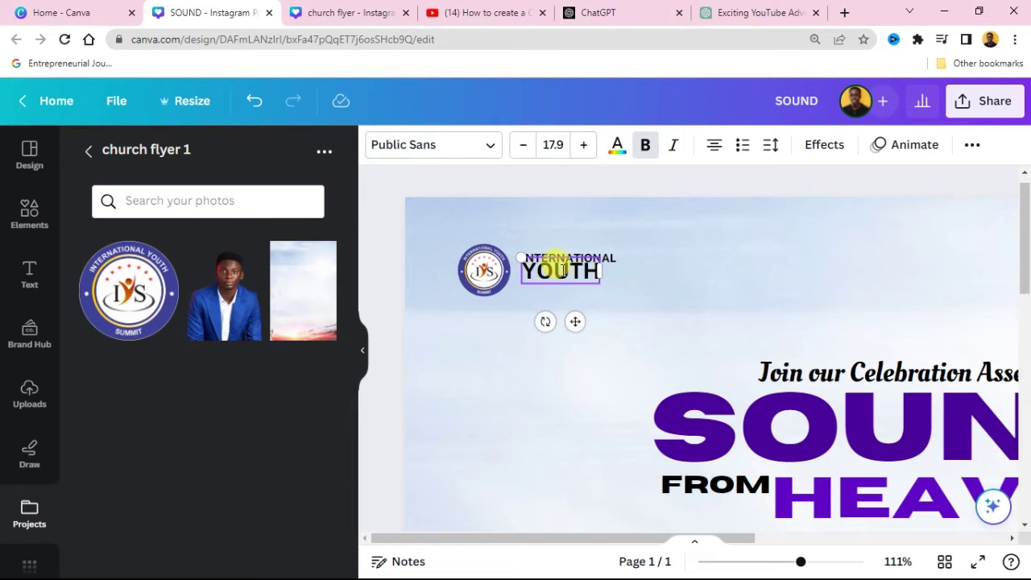
left_click(574, 199)
left_click(576, 276)
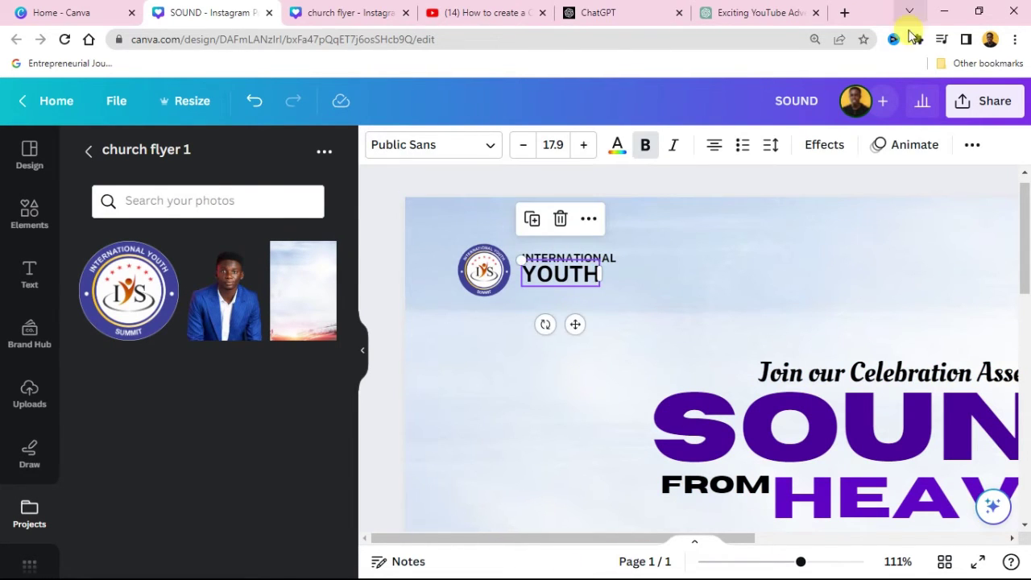
Duplicate the "YOUTH" text and replace the copy's wording with "SUMMIT" copied from the Notepad flyer text.
left_click(935, 12)
double_click(390, 182)
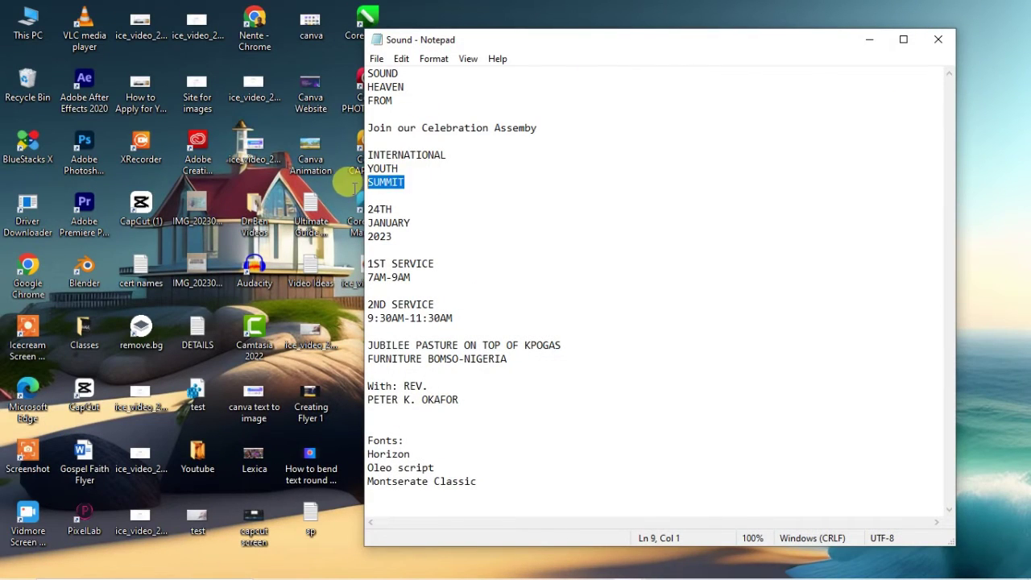
right_click(405, 182)
left_click(443, 228)
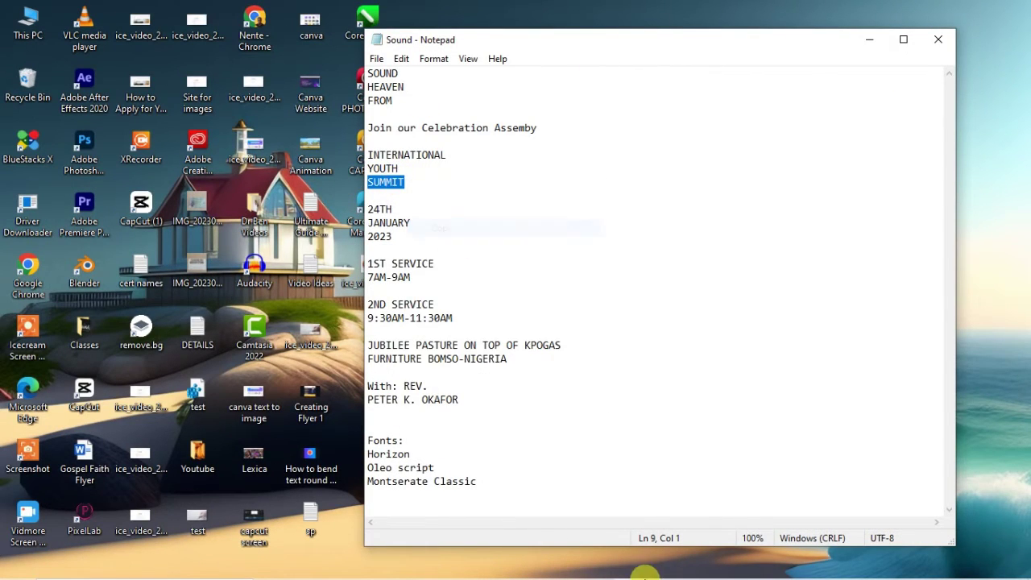
left_click(660, 564)
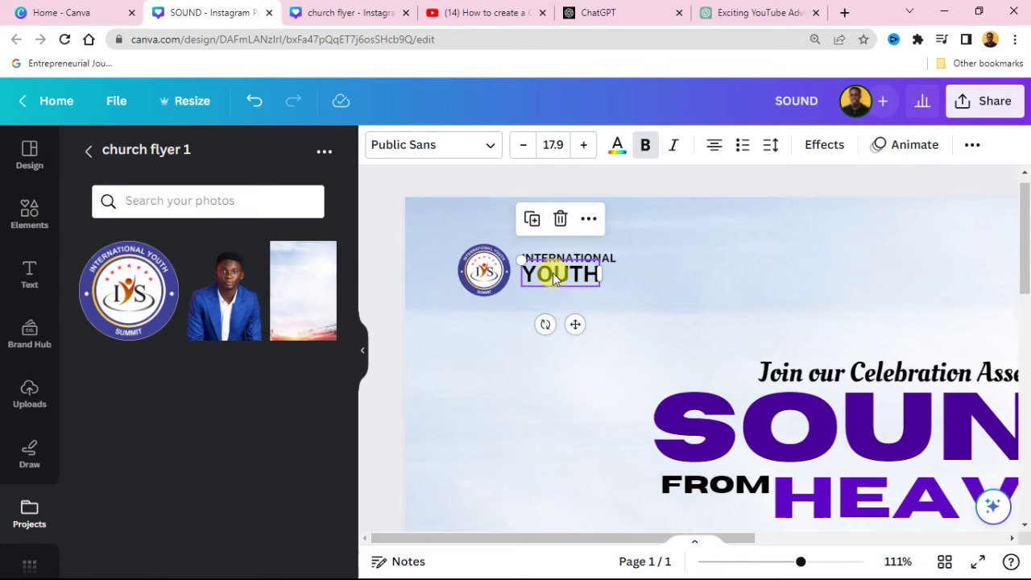
left_click(532, 218)
double_click(568, 292)
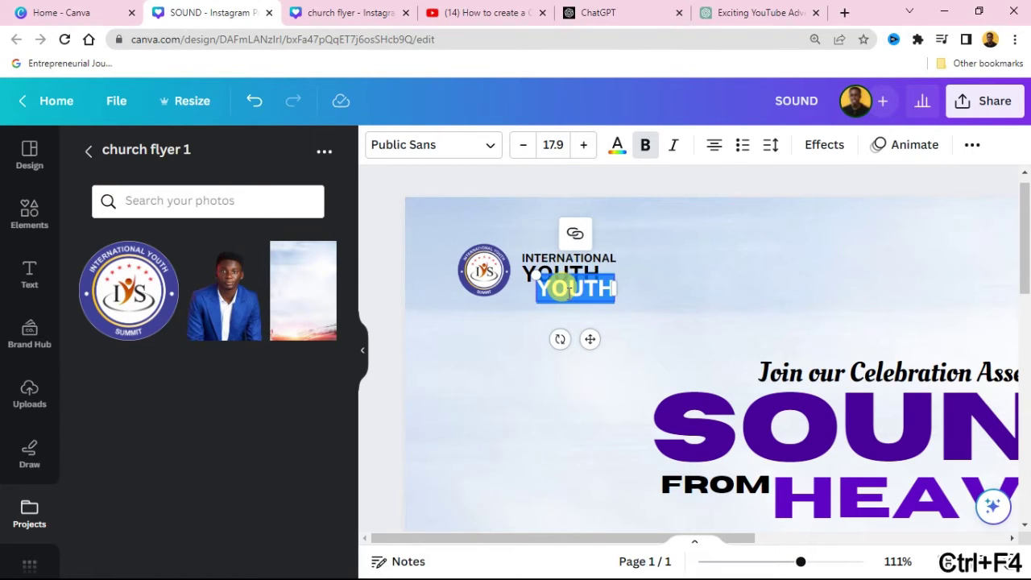
type("SUMMIT")
left_click(465, 182)
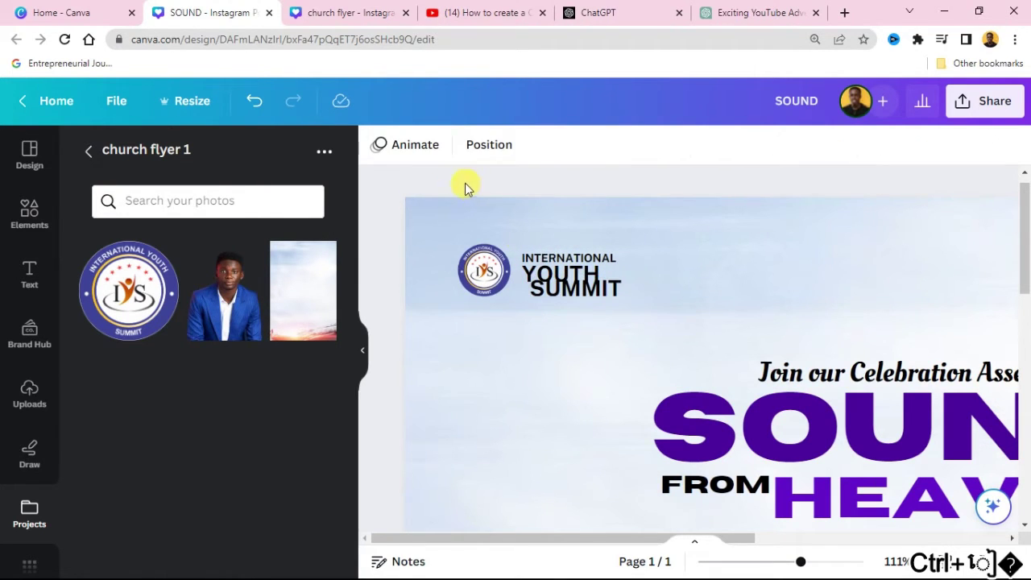
Left-align "SUMMIT" directly below "YOUTH" and nudge all three name lines up to centre them beside the logo.
mouse_move(601, 288)
left_mouse_down()
mouse_move(589, 292)
mouse_move(594, 305)
mouse_move(594, 271)
left_mouse_up()
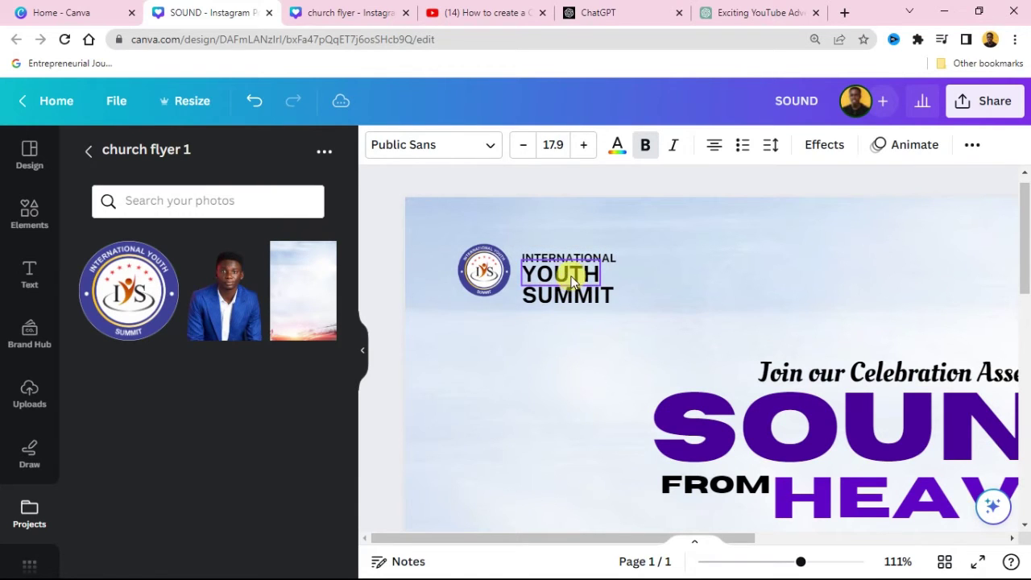
left_click(570, 260)
left_click_drag(534, 184, 606, 357)
key("Up")
key("Up")
key("Up")
key("Up")
key("Up")
key("Up")
key("Up")
key("Up")
key("Up")
key("Up")
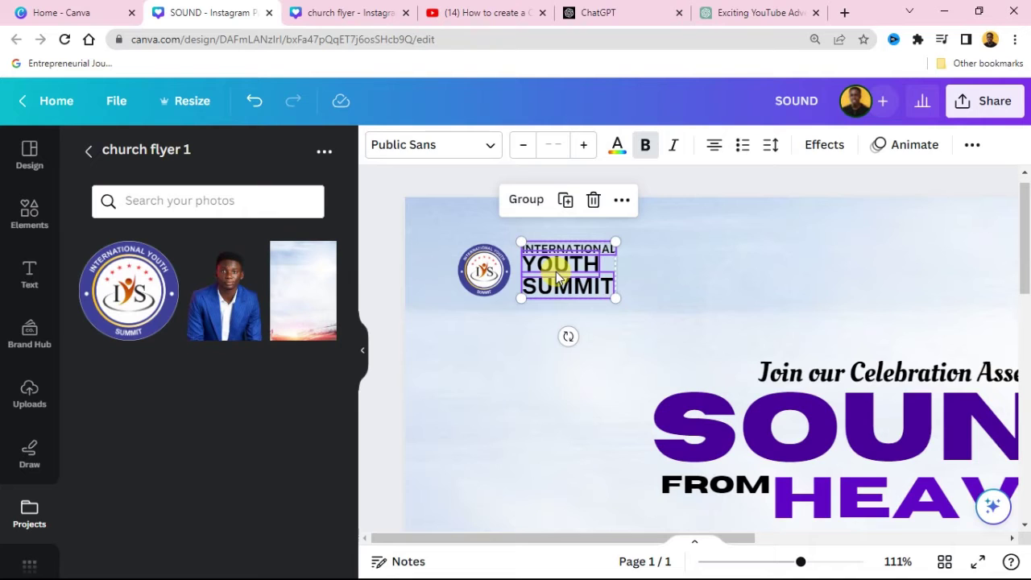
left_click(491, 197)
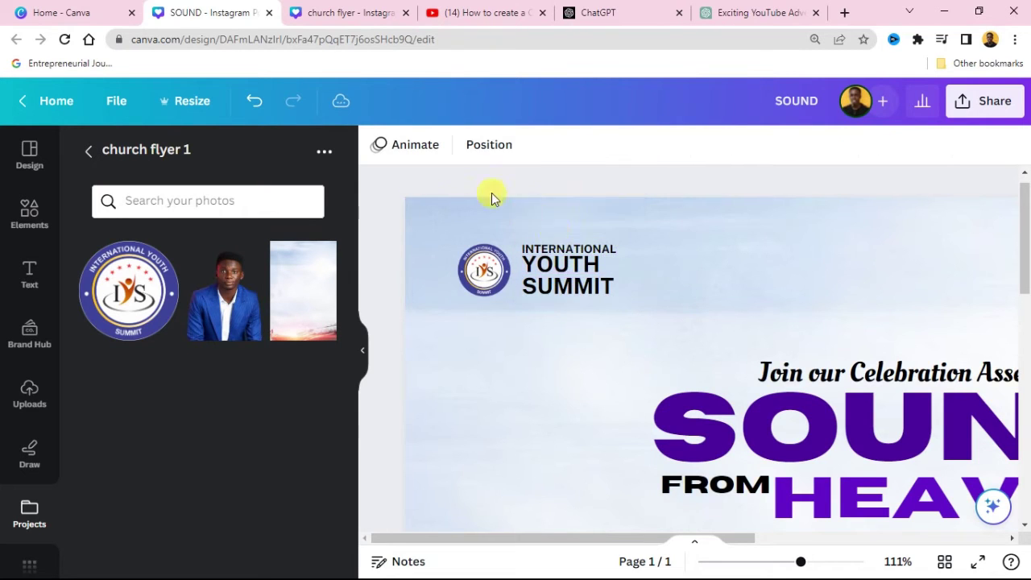
Scale down the "INTERNATIONAL", "YOUTH" and "SUMMIT" lines together to fit the logo's height.
left_click(576, 291)
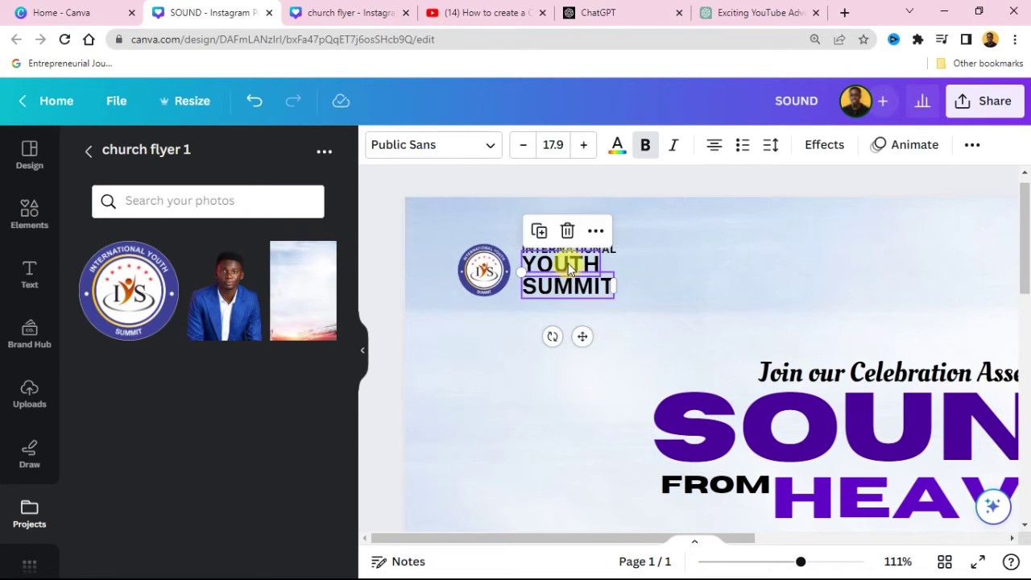
left_click(582, 251, "shift")
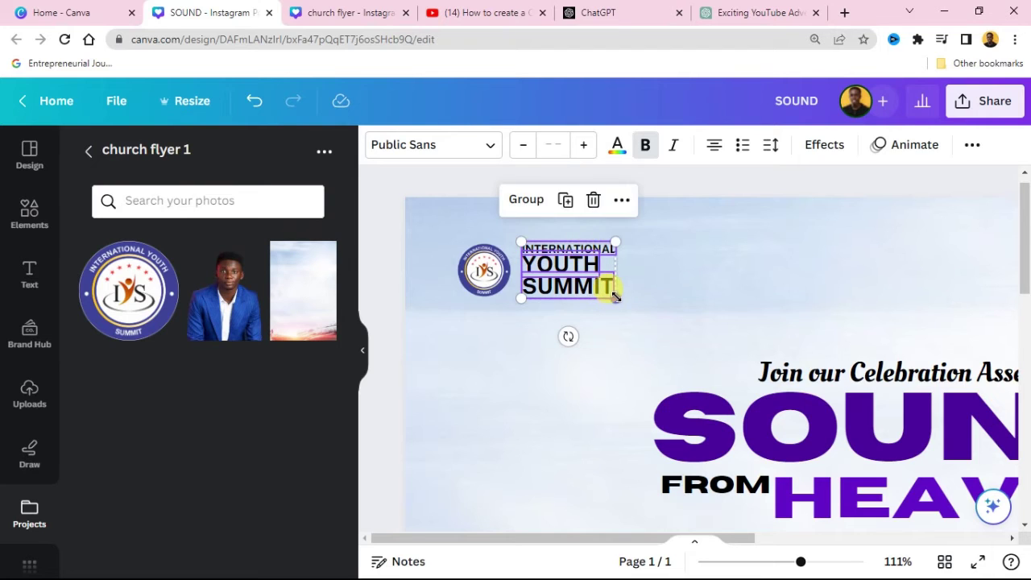
left_click_drag(615, 296, 550, 270)
Group the logo with its three name lines and set the group slightly larger in the flyer's upper-left corner.
left_click_drag(428, 181, 609, 305)
left_click(496, 209)
left_click_drag(534, 266, 536, 254)
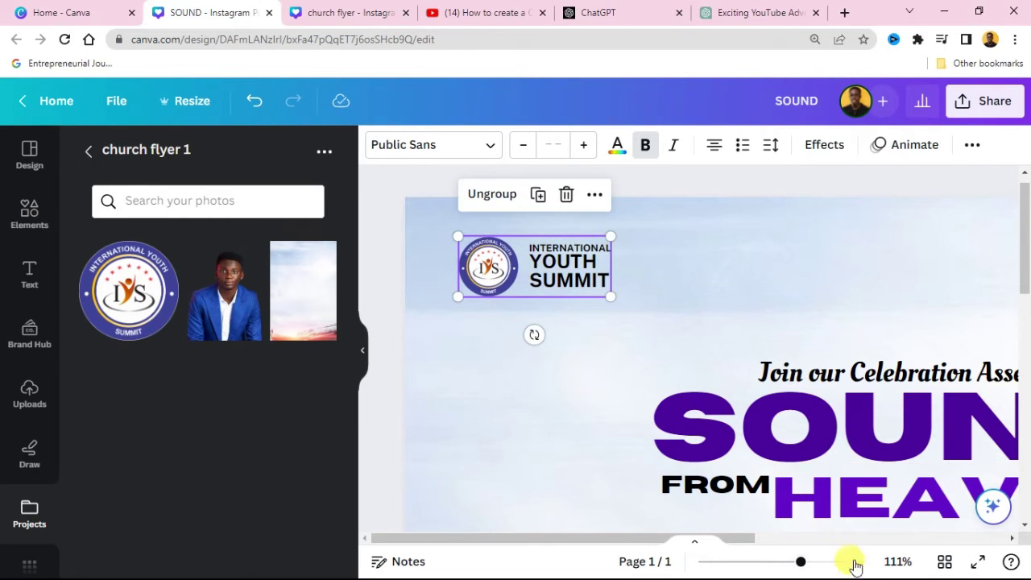
left_click(894, 562)
left_click(870, 493)
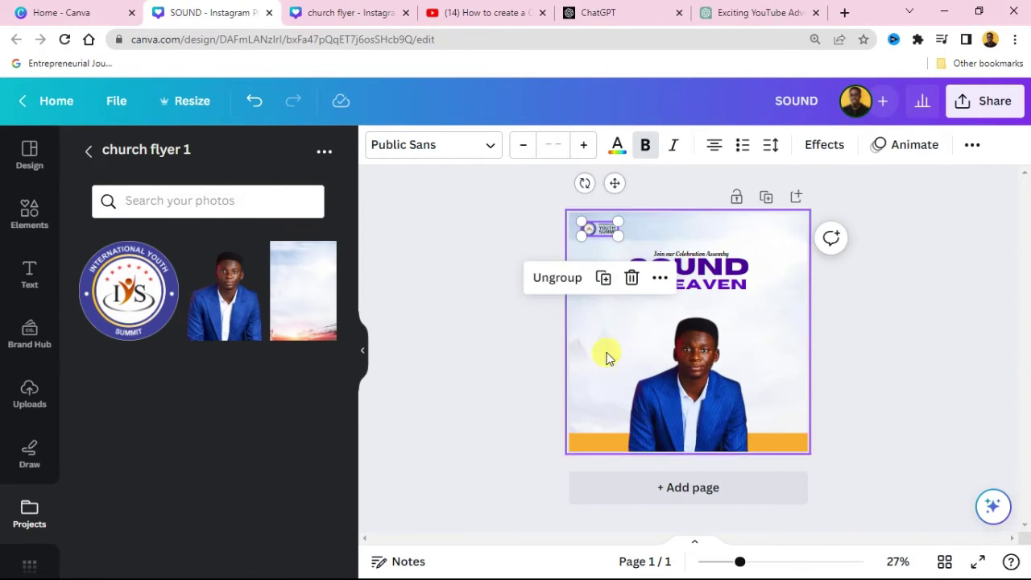
left_click(895, 322)
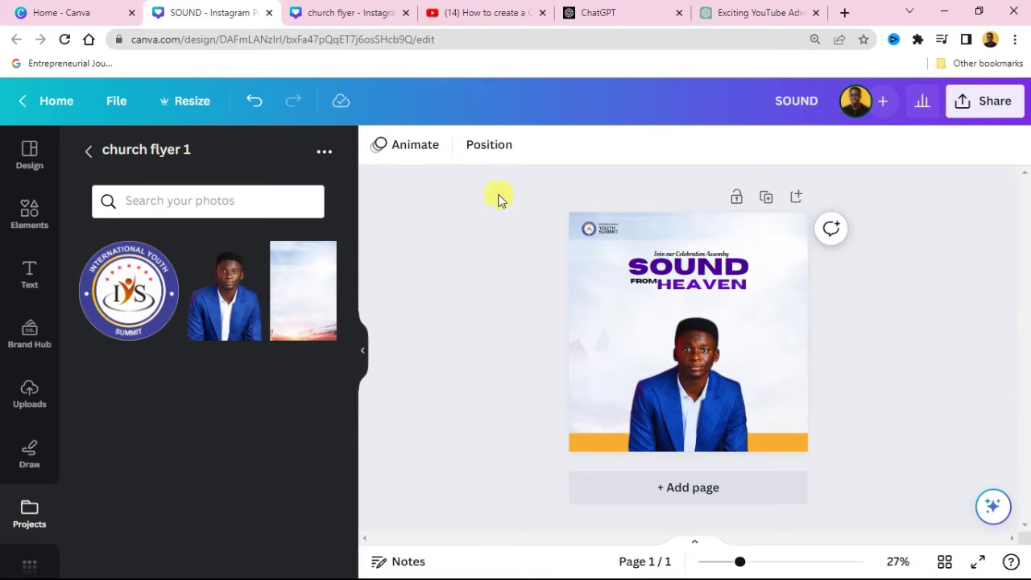
Add a rounded square shape, stretch it into a wide, low bar and centre it over the lower part of the speaker photo.
left_click_drag(740, 561, 761, 561)
scroll(789, 346, "down", 2)
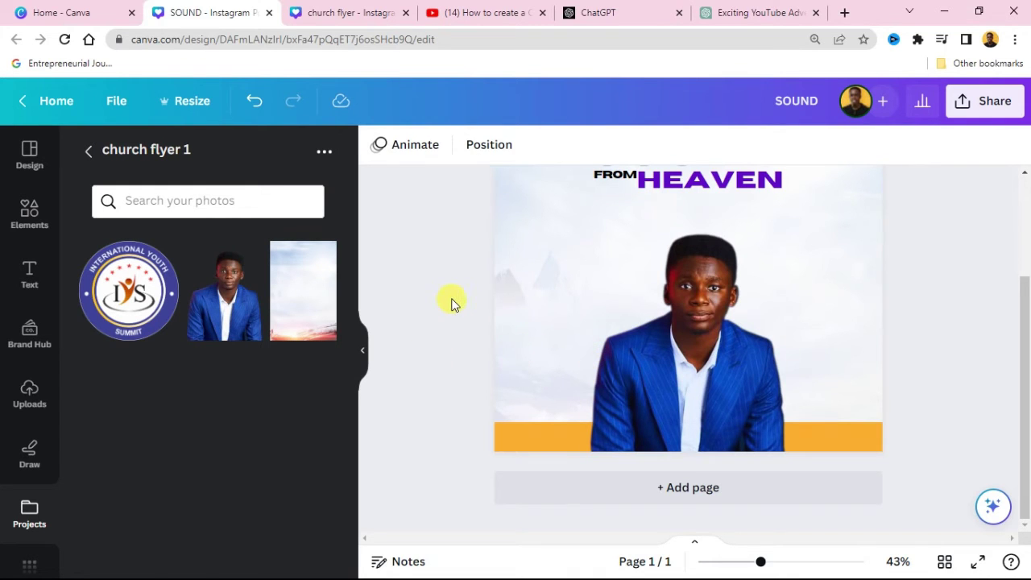
left_click(27, 230)
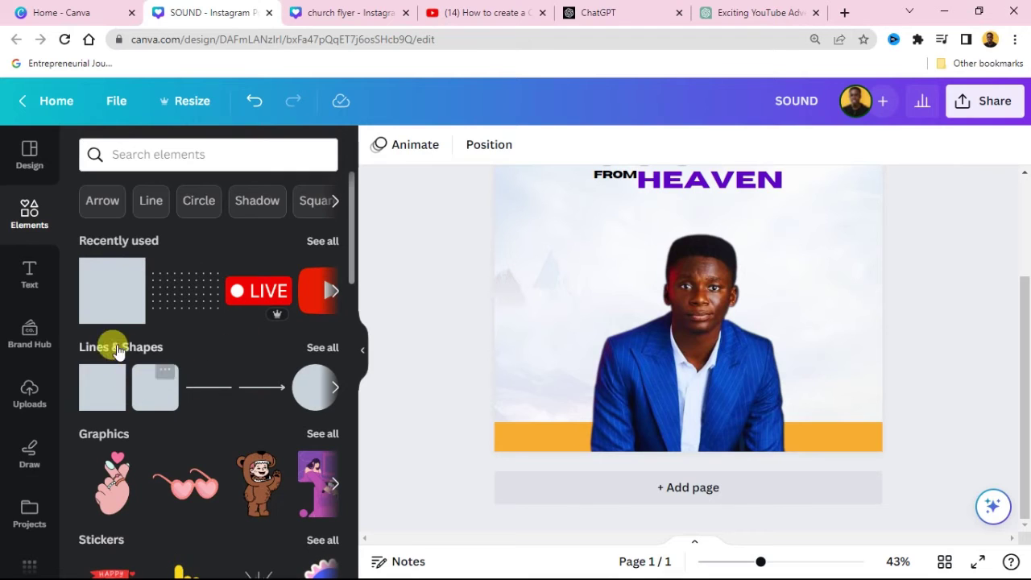
left_click(152, 398)
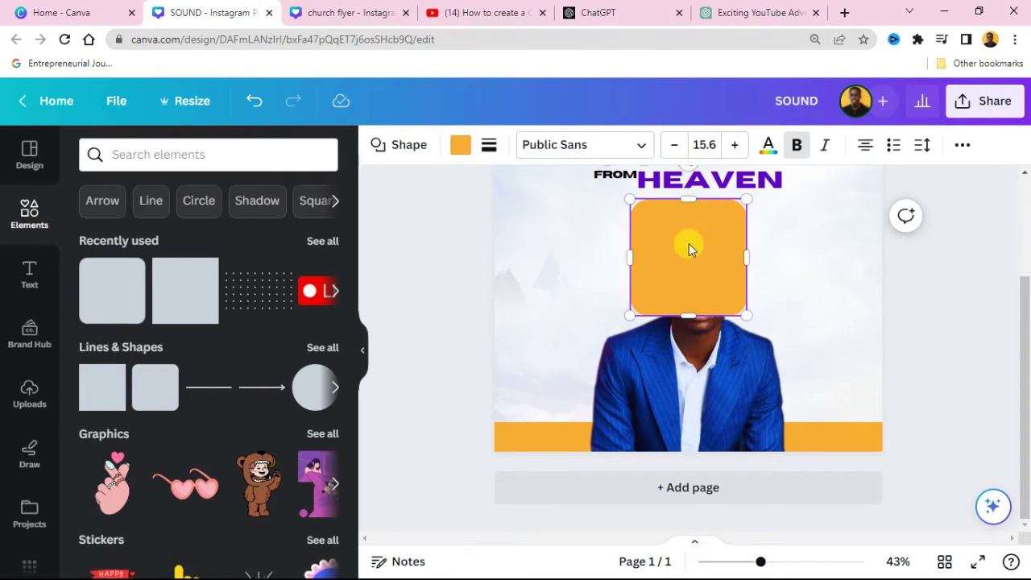
left_click_drag(688, 243, 531, 370)
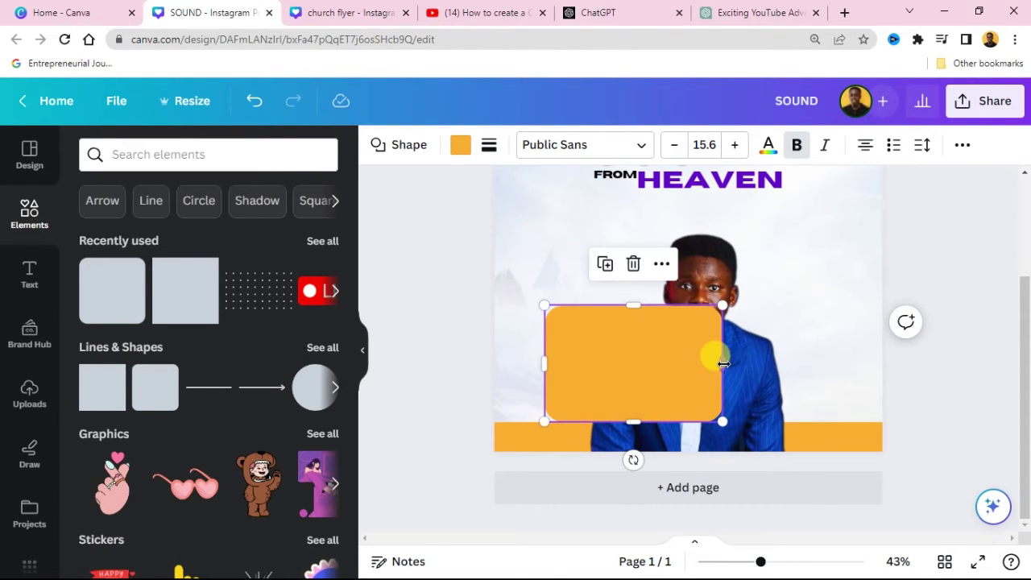
left_click_drag(723, 364, 837, 364)
left_click_drag(686, 306, 683, 364)
left_click_drag(837, 416, 637, 419)
left_click(620, 407)
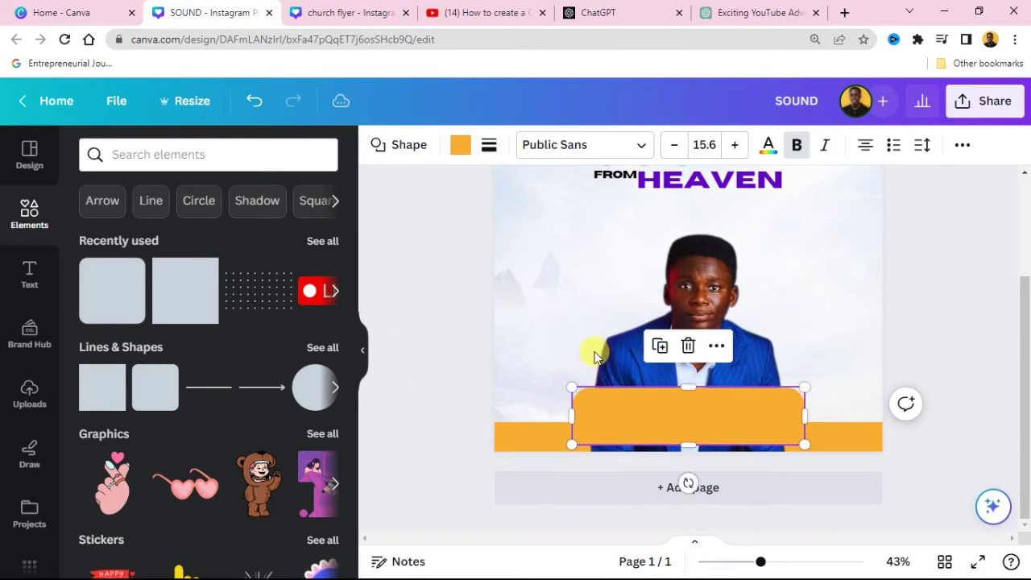
Fill the rounded bar with the document's dark purple #480099.
left_click(464, 152)
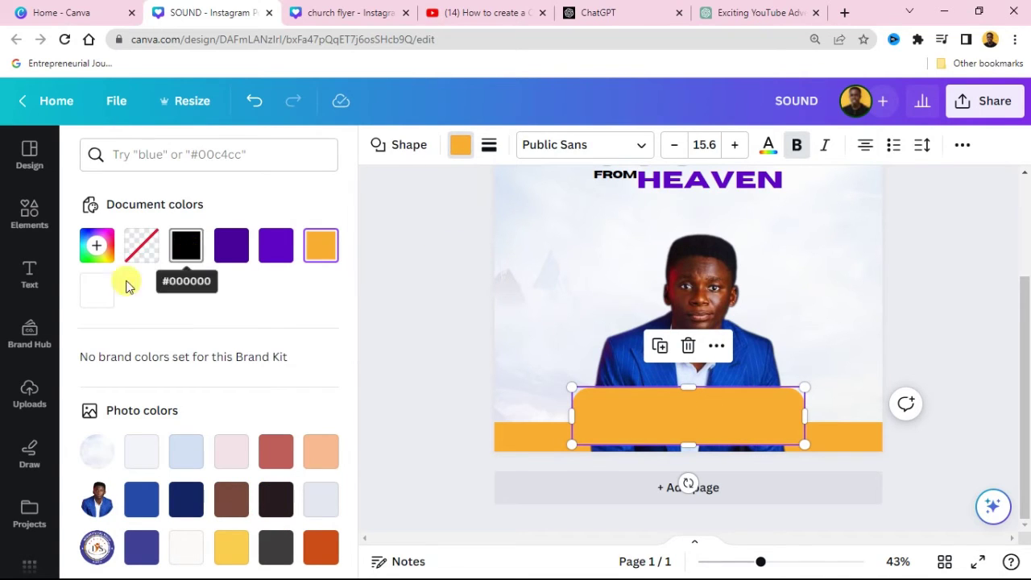
left_click(234, 256)
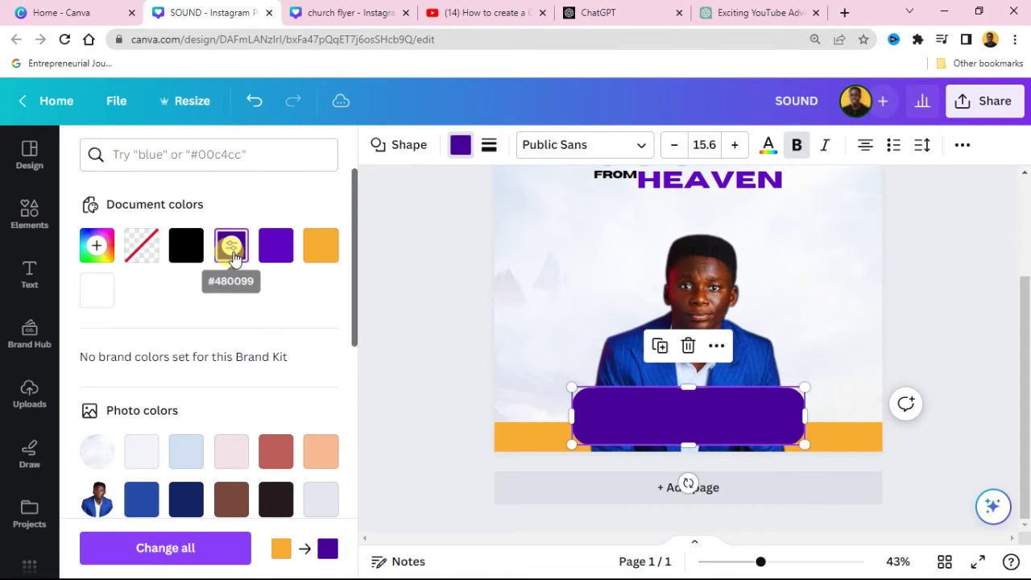
left_click(230, 265)
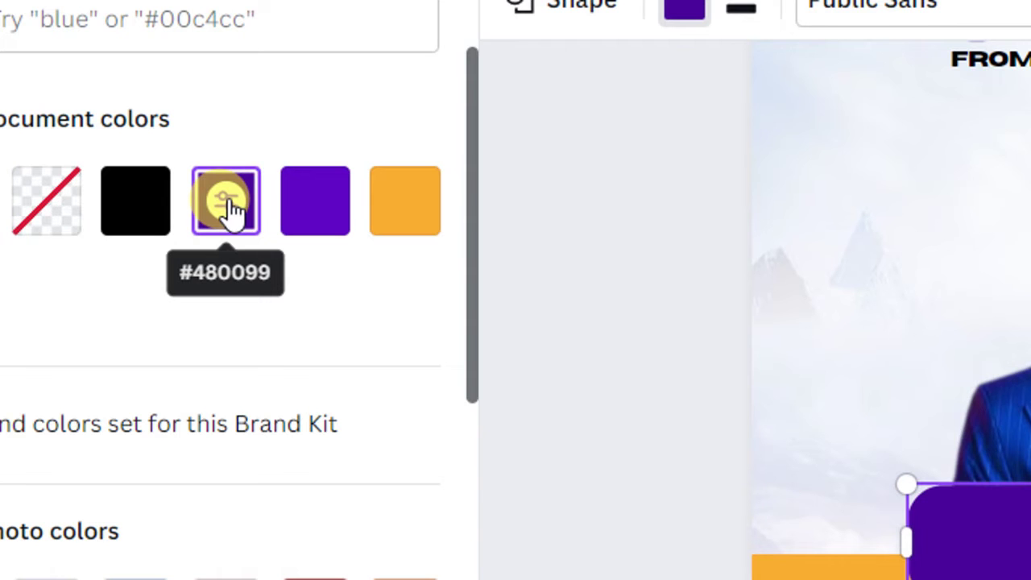
Change the rounded bar's fill to a linear left-to-right gradient running from pink to dark purple #480099.
left_click(228, 208)
left_click(154, 494)
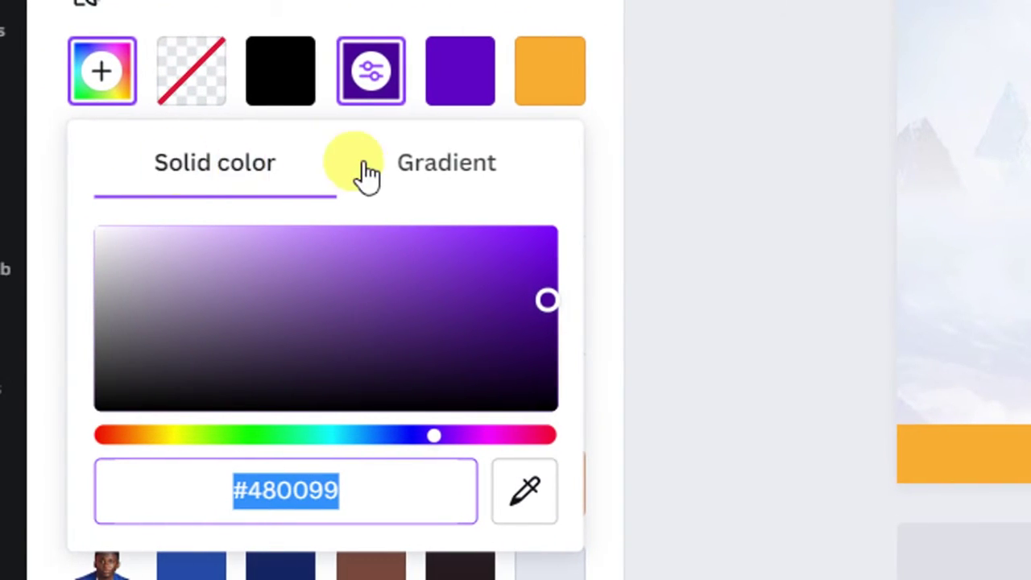
left_click(441, 171)
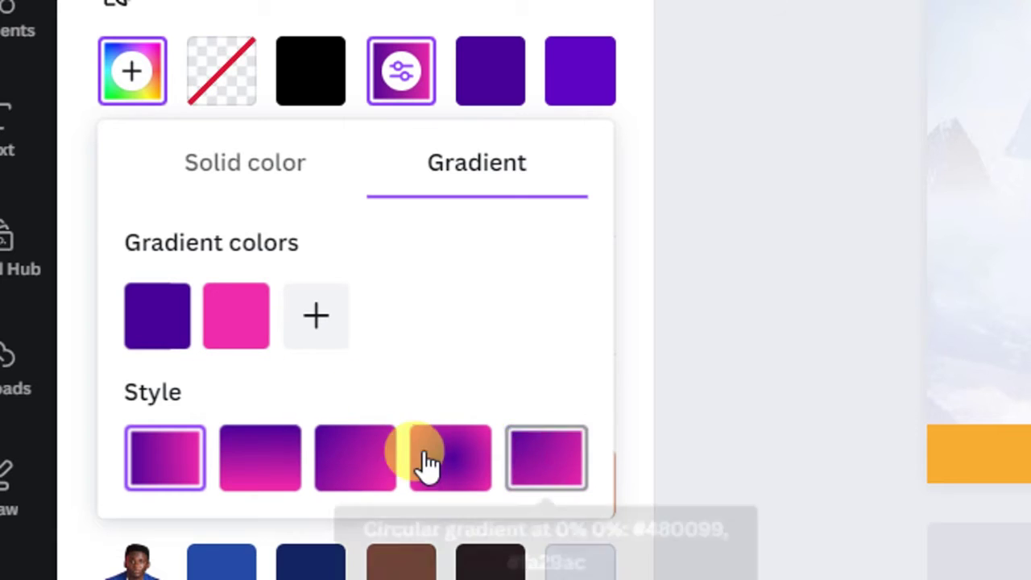
left_click(541, 471)
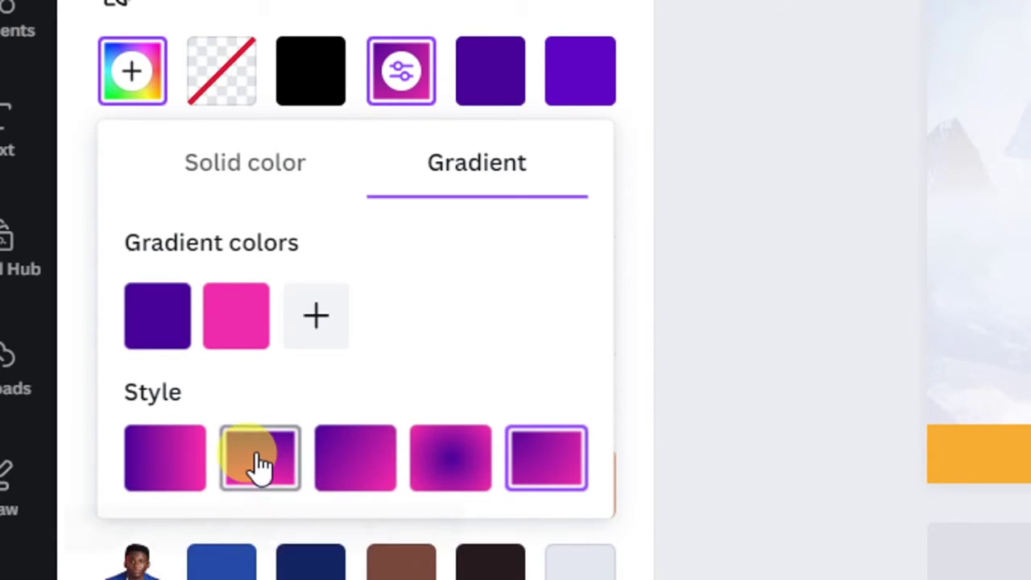
left_click(185, 463)
left_click_drag(211, 335, 157, 331)
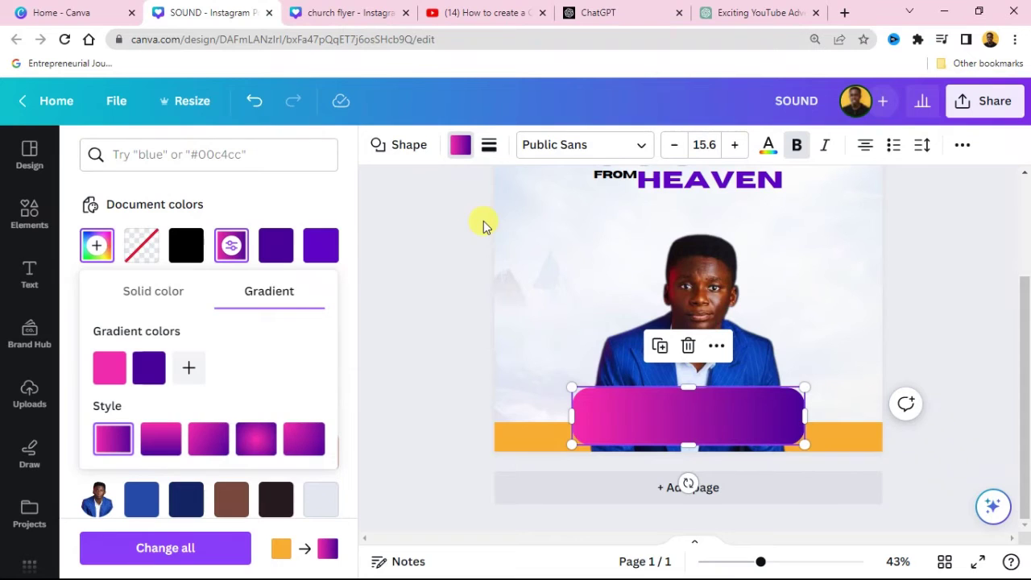
key("Escape")
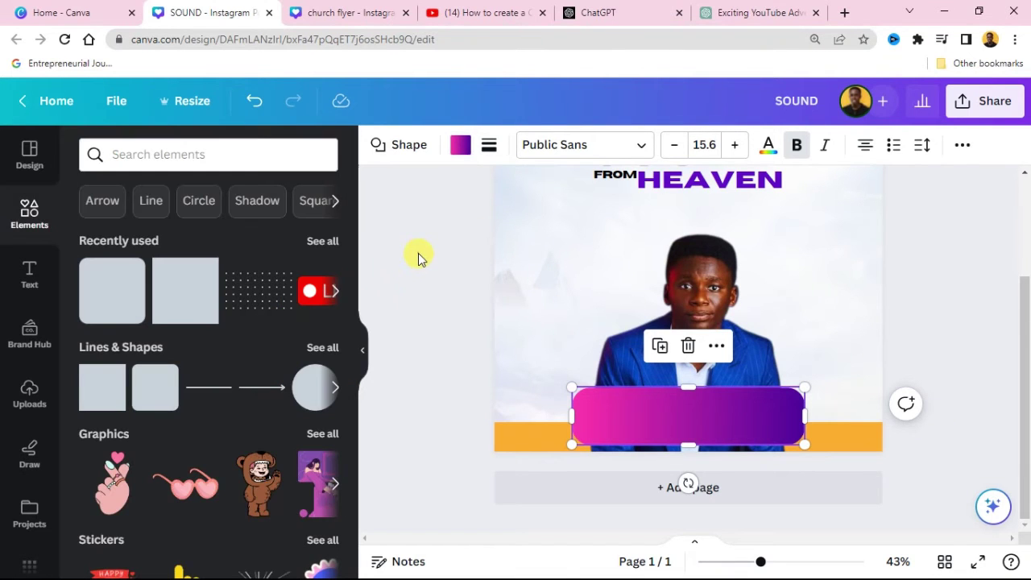
Add a default heading text box over the speaker photo, just above the gradient bar.
left_click(417, 258)
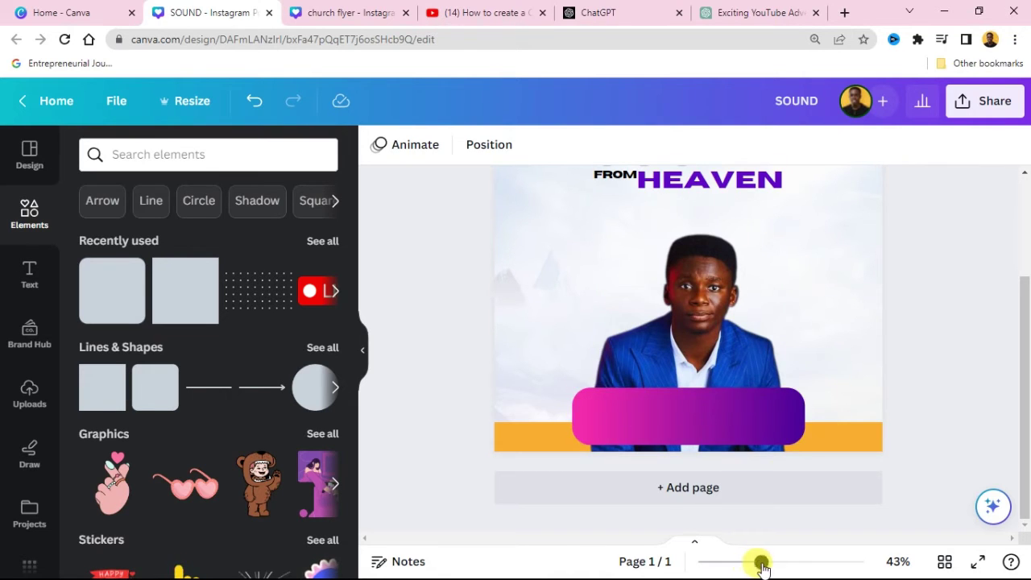
left_click_drag(761, 563, 779, 563)
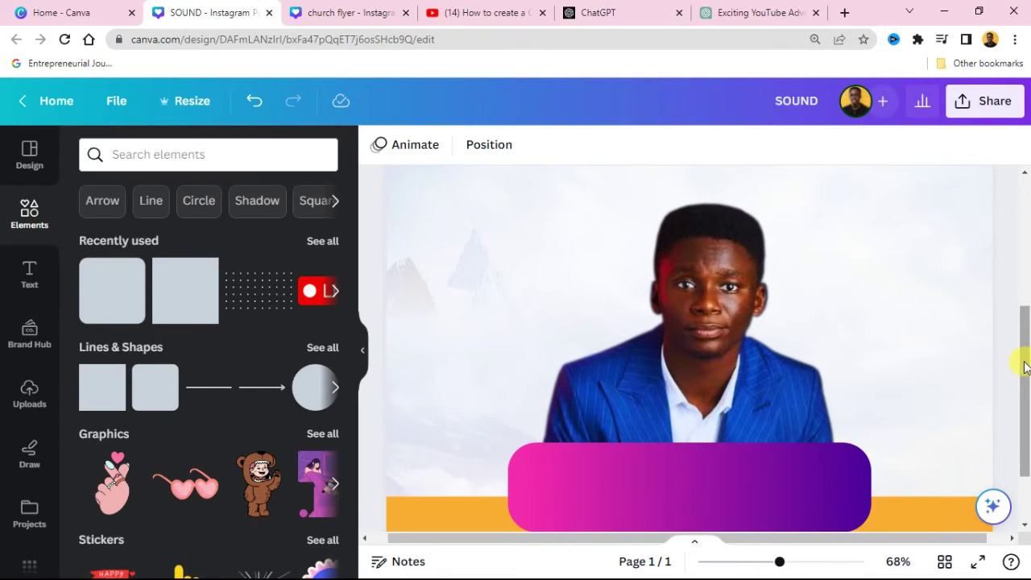
left_click_drag(1024, 367, 1021, 410)
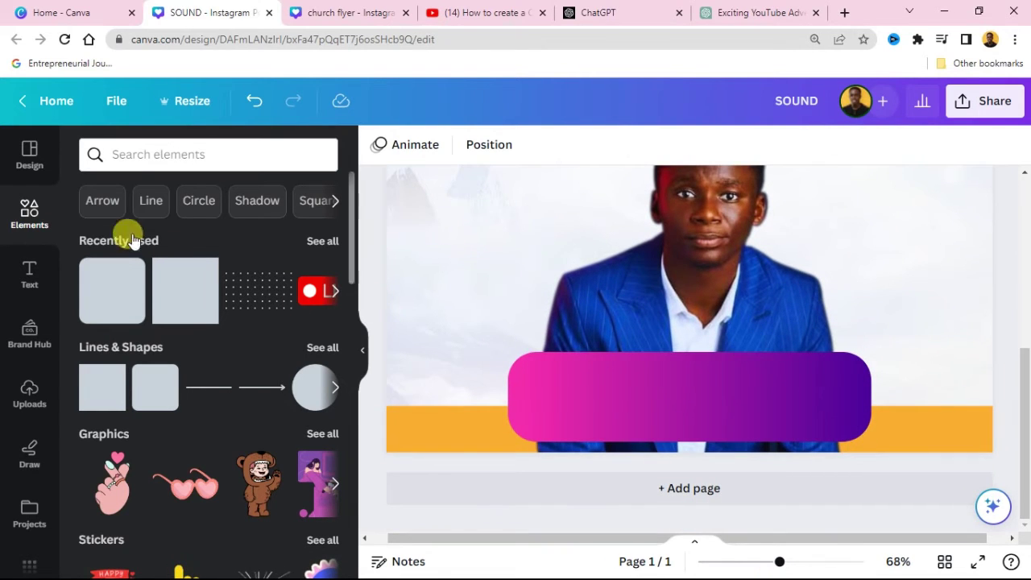
left_click(30, 278)
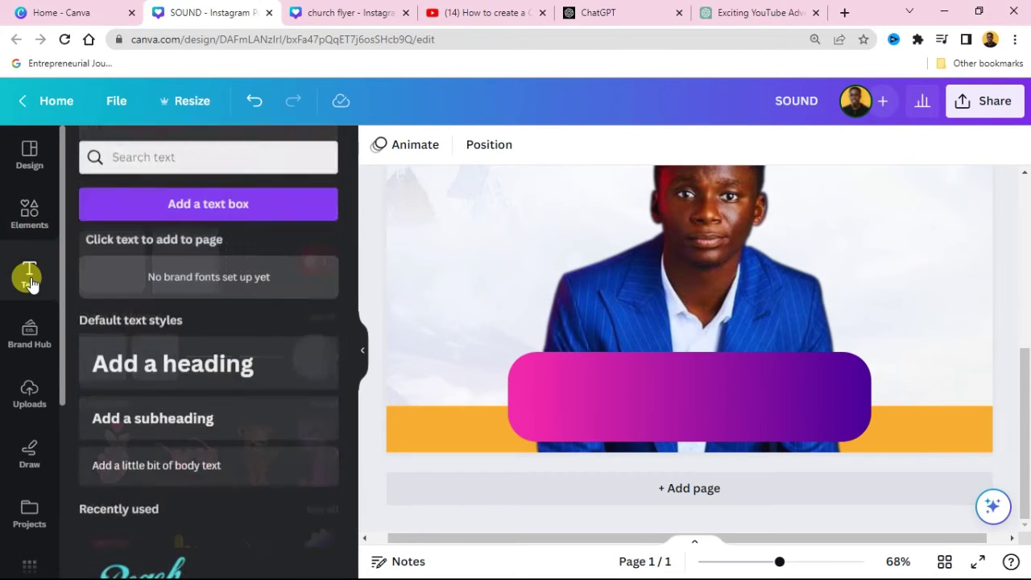
left_click(203, 362)
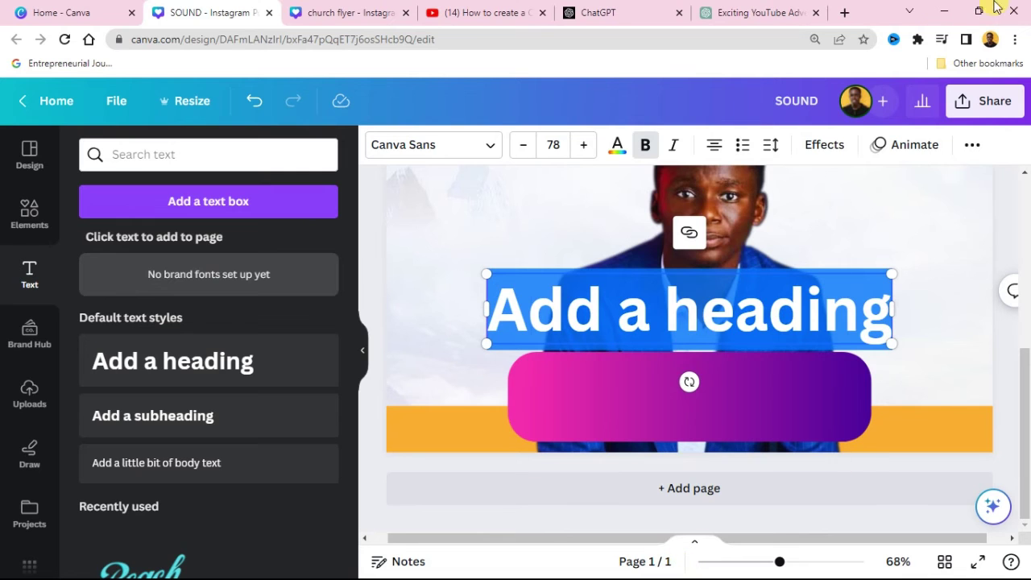
Replace the heading's placeholder text with "24TH" copied from the Sound text file in Notepad.
left_click(948, 13)
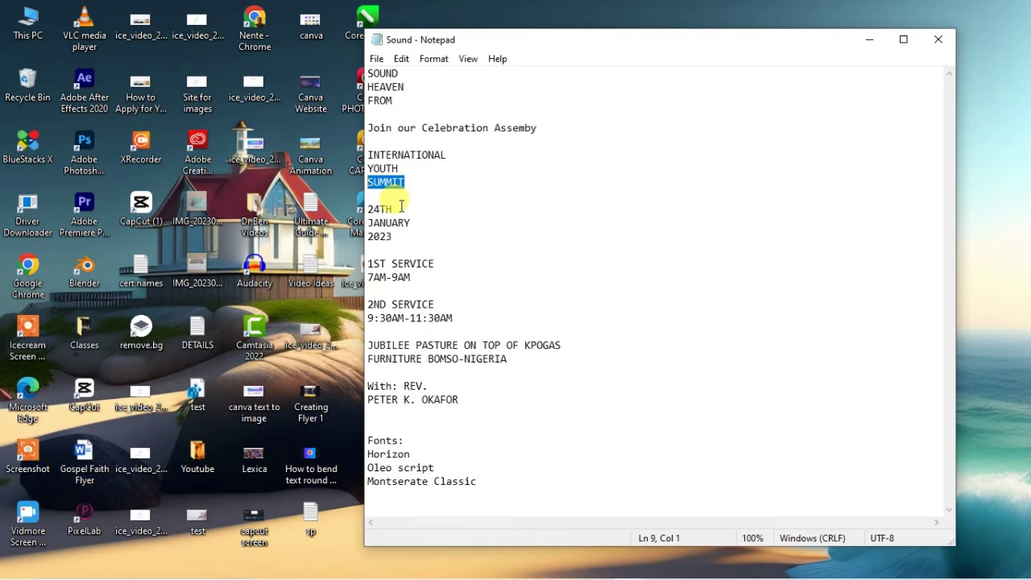
left_click_drag(399, 208, 356, 208)
right_click(376, 208)
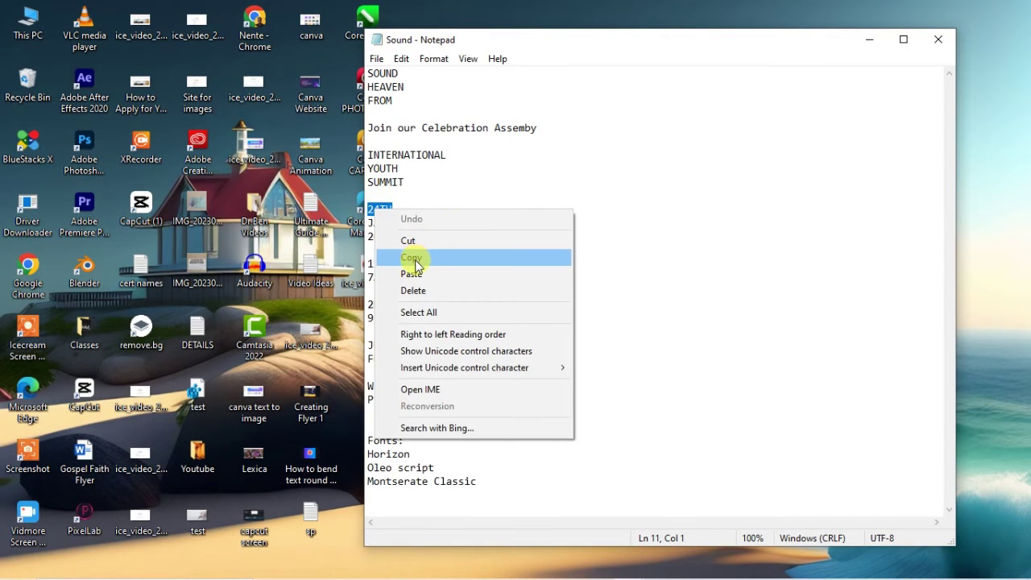
left_click(414, 255)
left_click(630, 565)
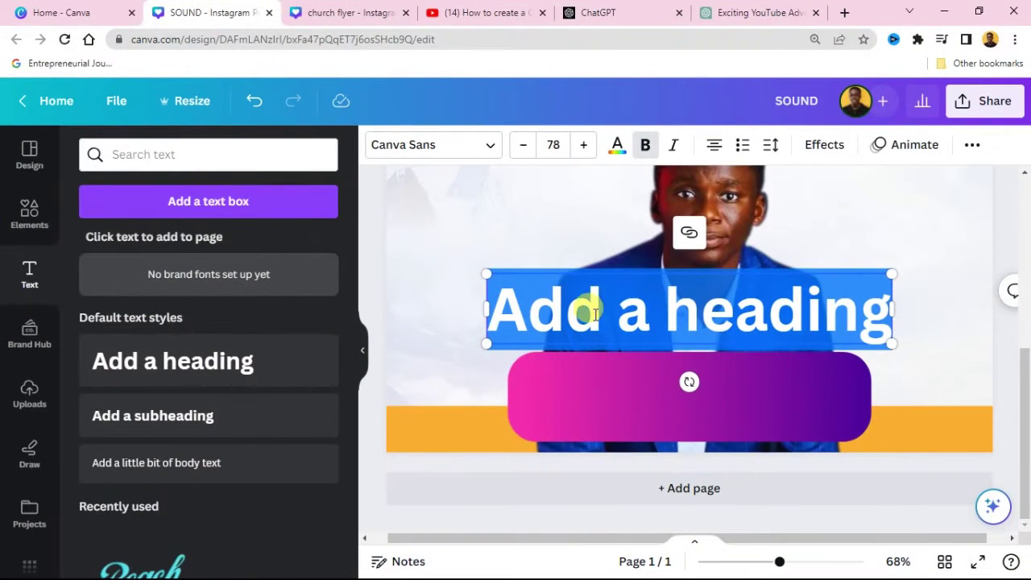
key("ctrl+v")
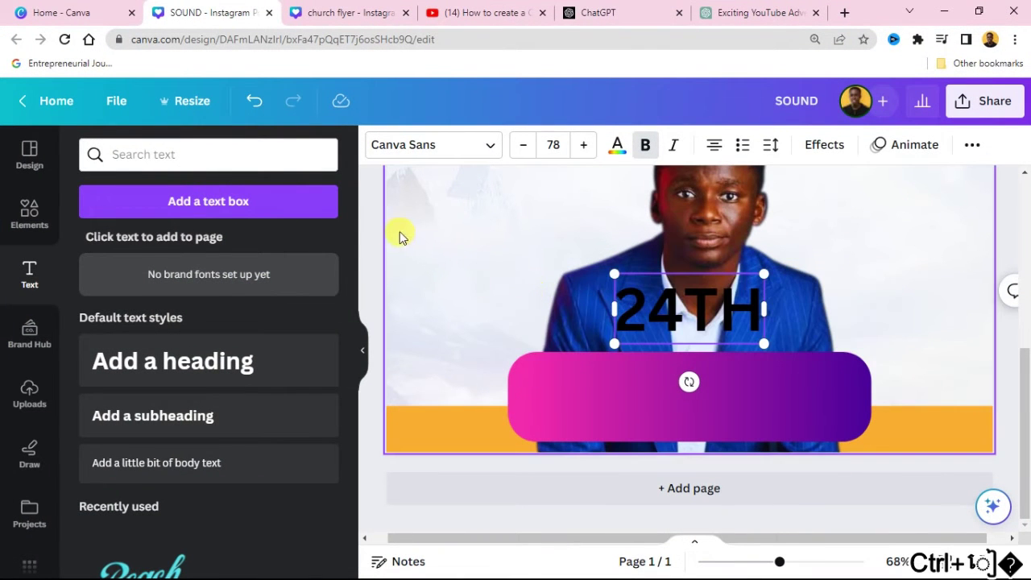
left_click(369, 231)
Shrink the "24TH" text to about size 29.1 and place it at the upper-left end of the gradient bar.
left_click_drag(713, 300, 614, 375)
left_click_drag(785, 566, 798, 569)
left_click_drag(682, 482, 515, 401)
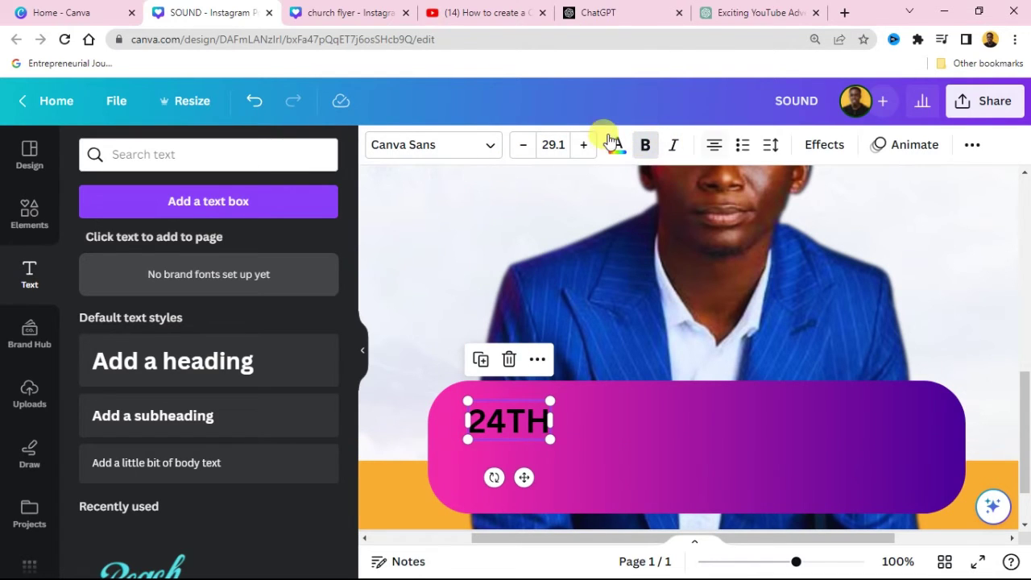
Colour the "24TH" text white.
left_click(617, 144)
left_click(320, 245)
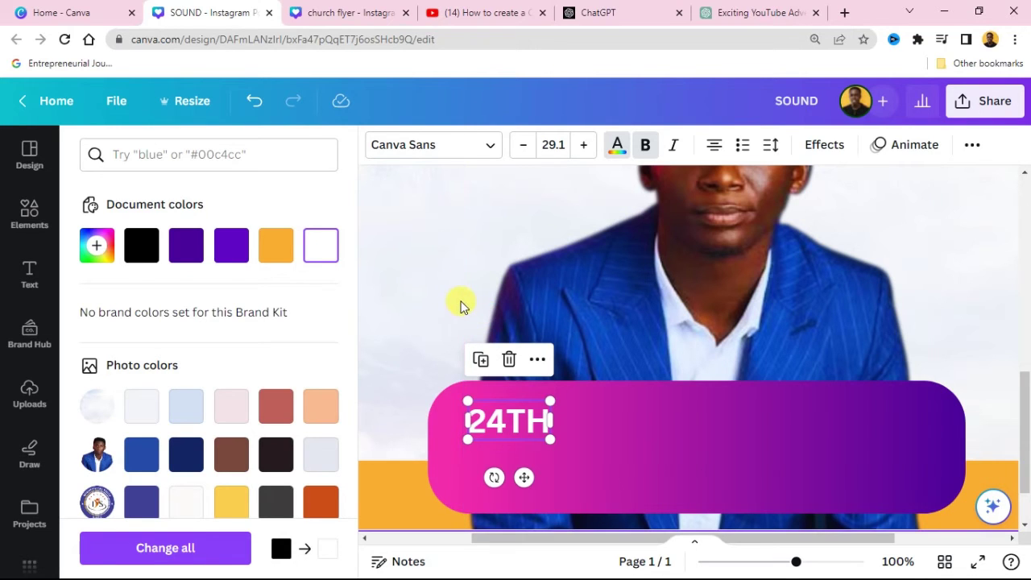
left_click(472, 363)
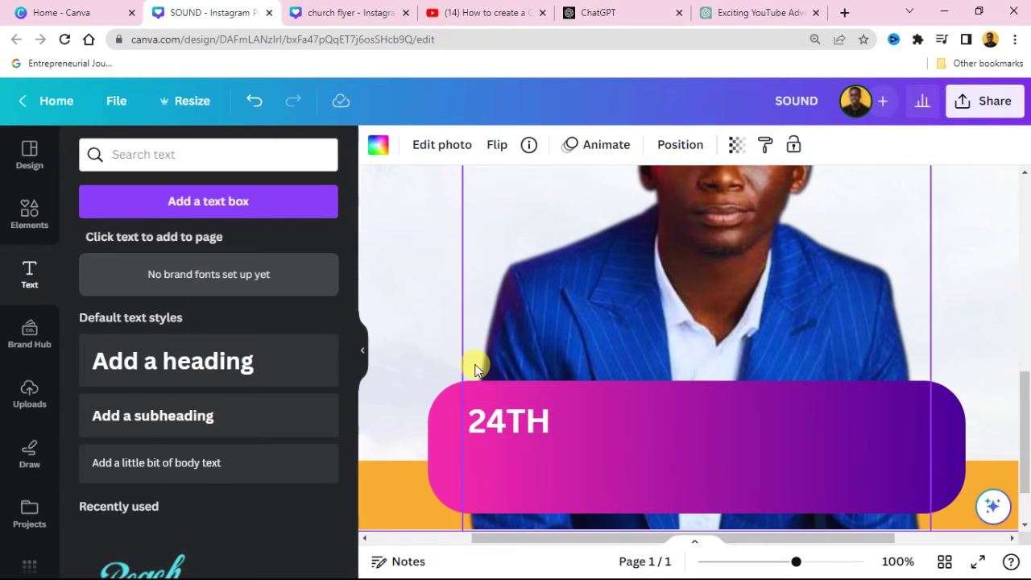
Enlarge the "24TH" text to about size 40.3 and duplicate it, with the copy directly beneath the original.
left_click(498, 426)
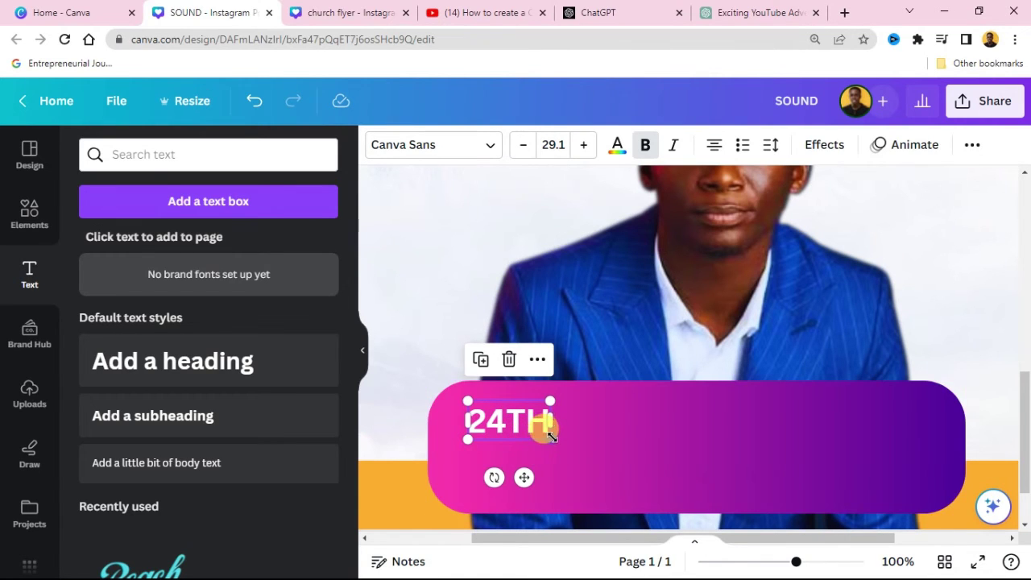
left_click_drag(550, 436, 517, 468)
left_click(493, 364)
Replace the lower "24TH" copy with "JANUARY" copied from the Sound text file in Notepad.
left_click(940, 13)
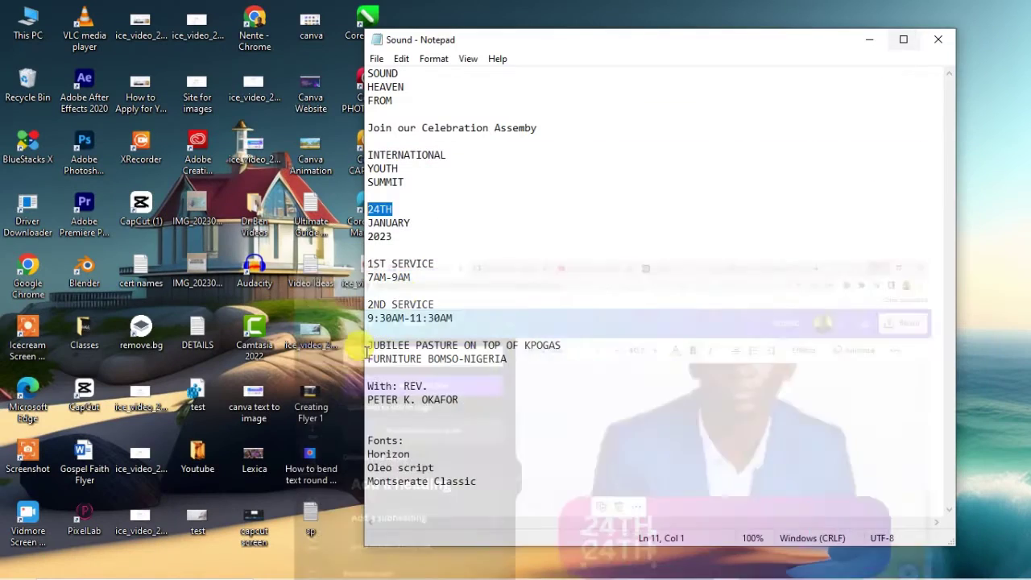
double_click(403, 222)
left_click(364, 235)
double_click(383, 222)
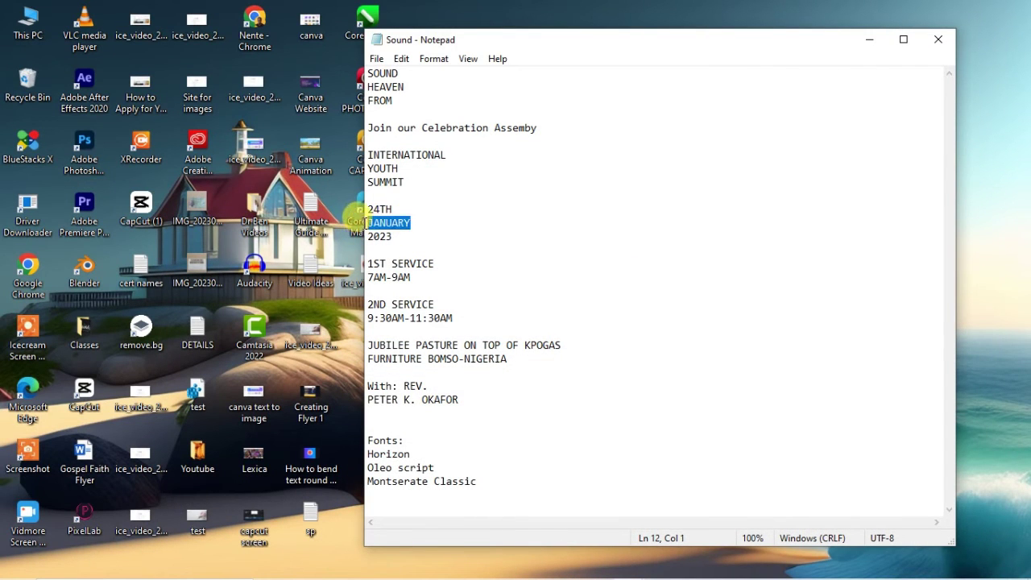
right_click(394, 224)
left_click(435, 273)
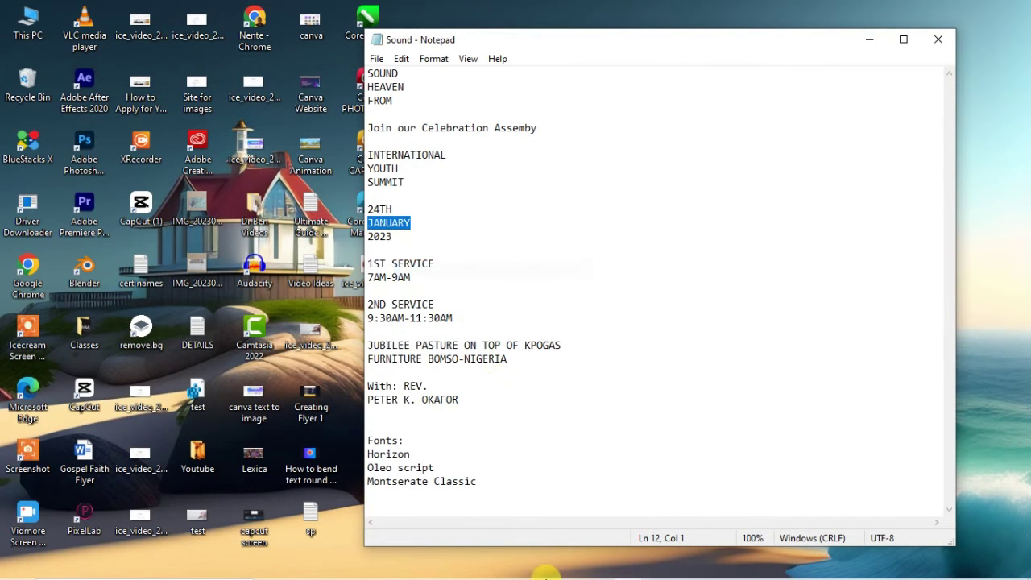
mouse_move(596, 574)
left_click(659, 568)
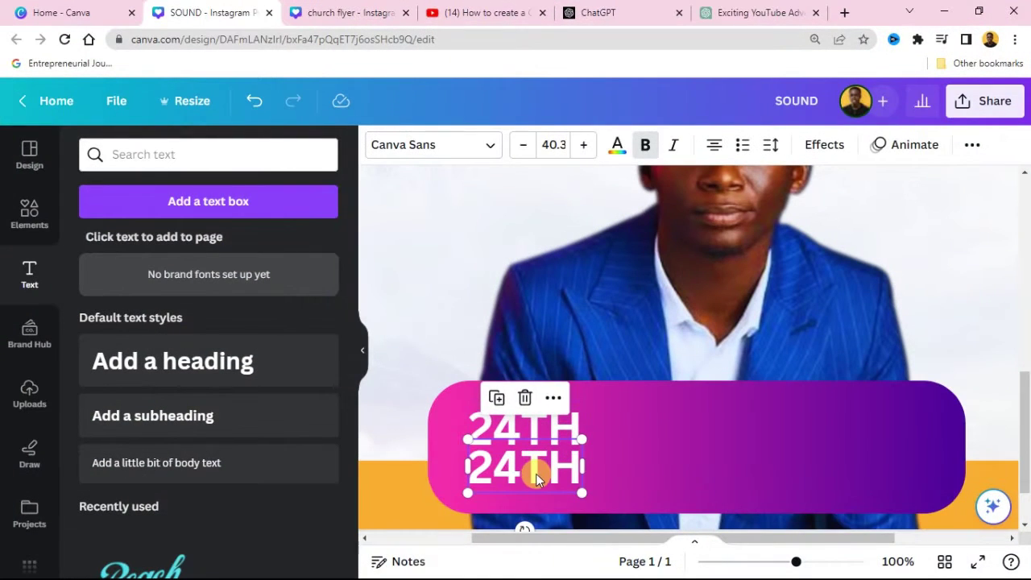
double_click(536, 475)
key("ctrl+v")
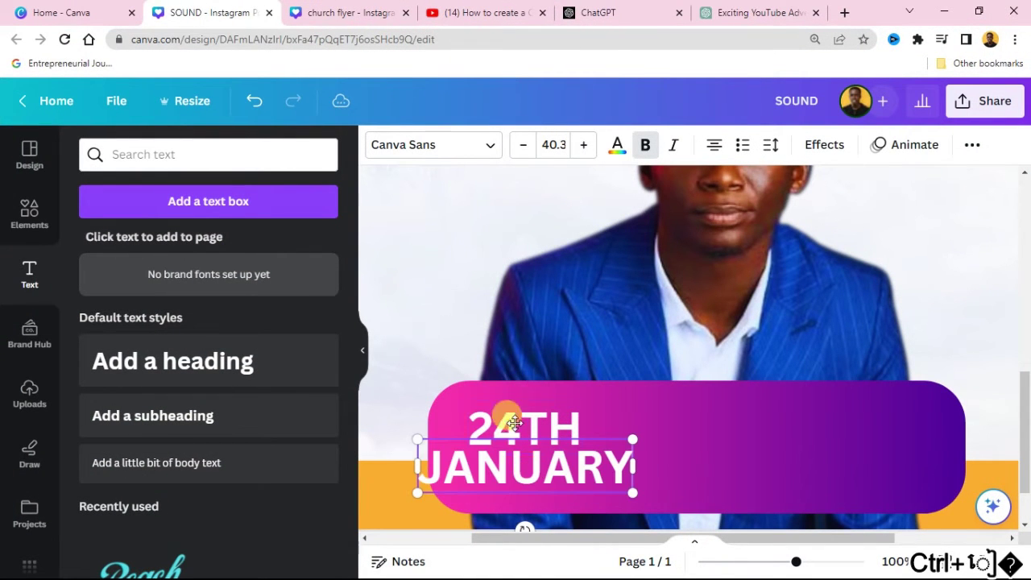
left_click(505, 385)
Shrink "JANUARY" to about size 22.5 to match the width of "24TH" directly above, and remove its bold formatting.
left_click(544, 478)
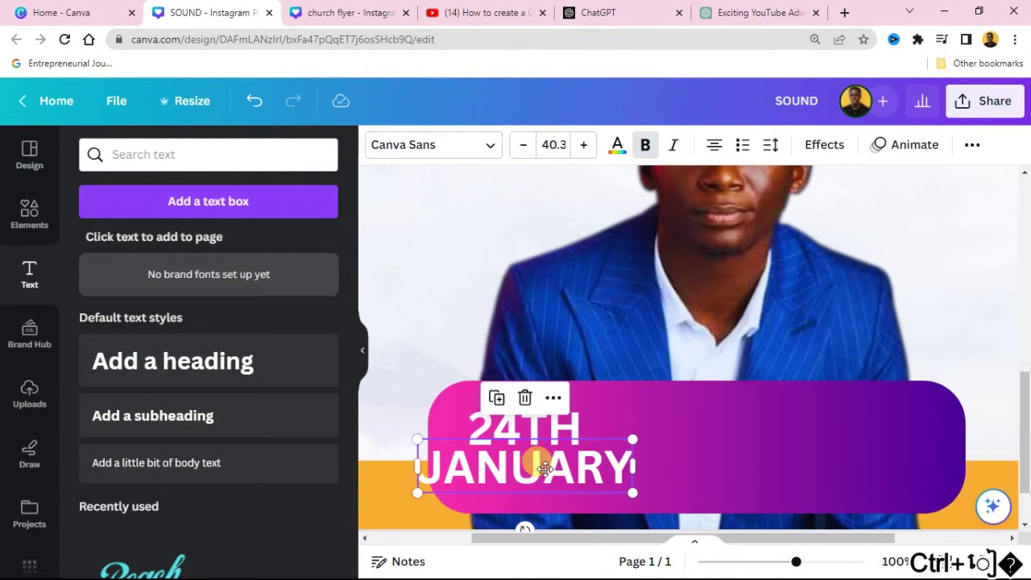
left_click_drag(544, 479, 588, 478)
left_click_drag(673, 489, 583, 445)
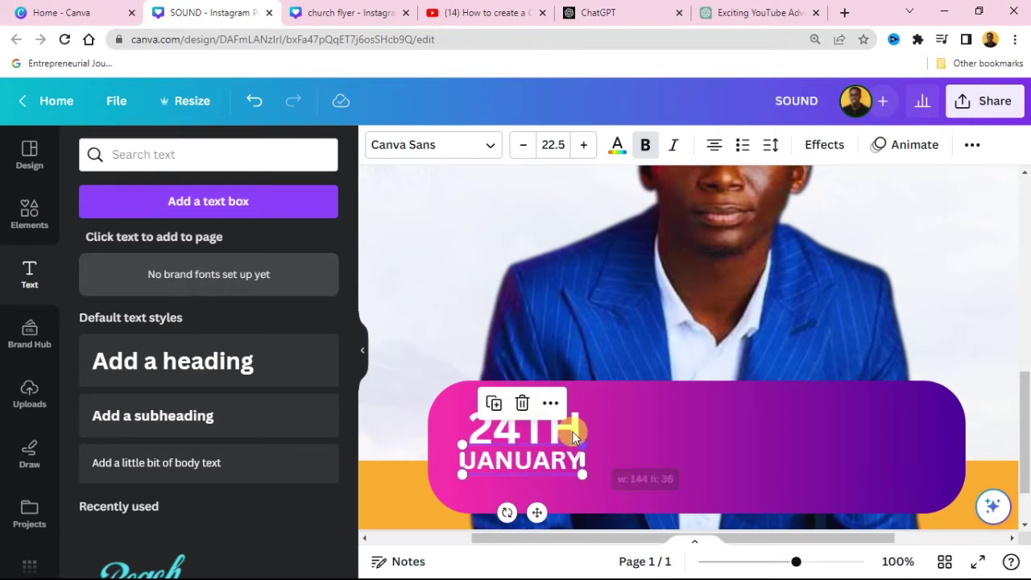
left_click(645, 149)
left_click(645, 149)
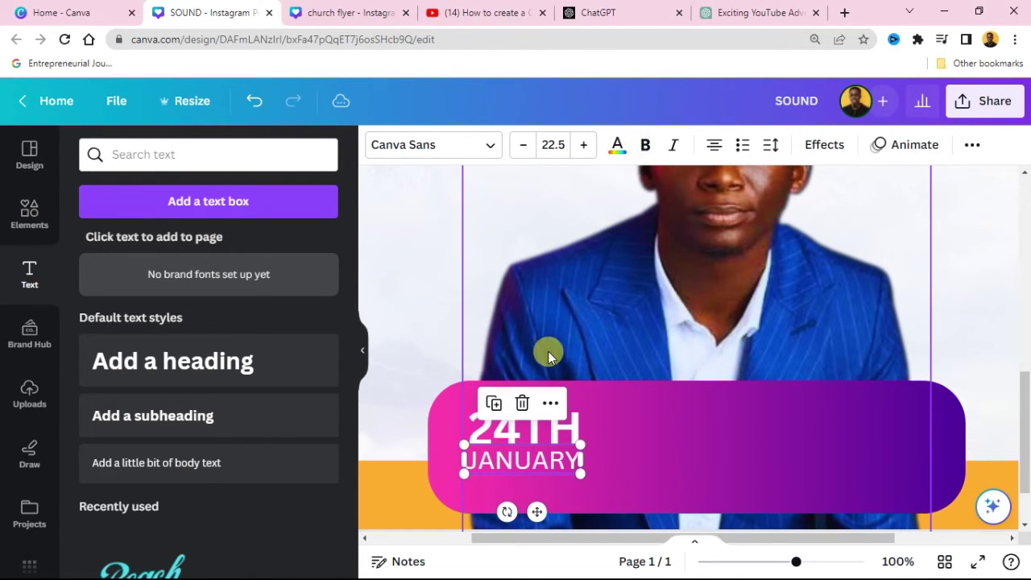
left_click(433, 299)
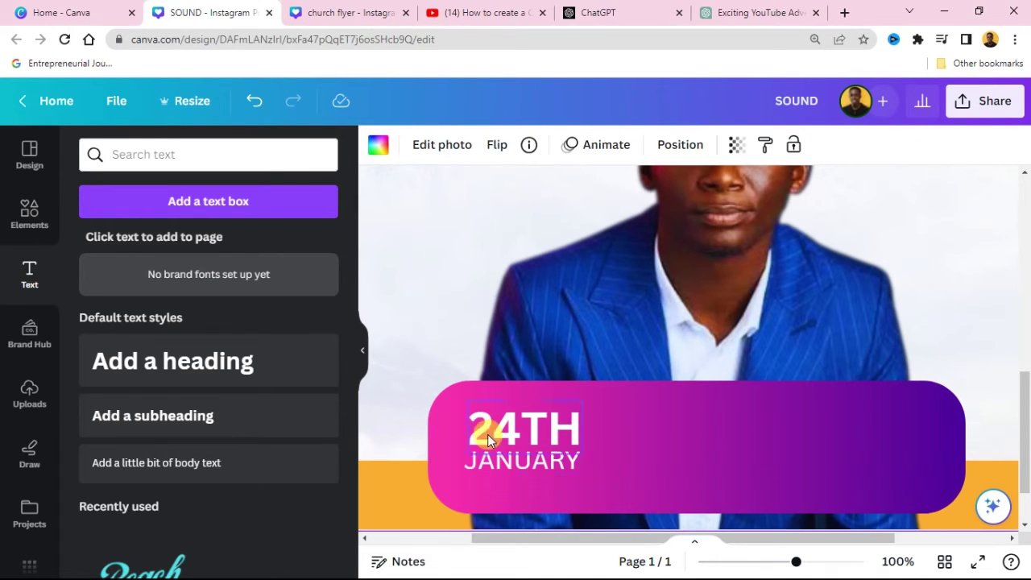
left_click(513, 458)
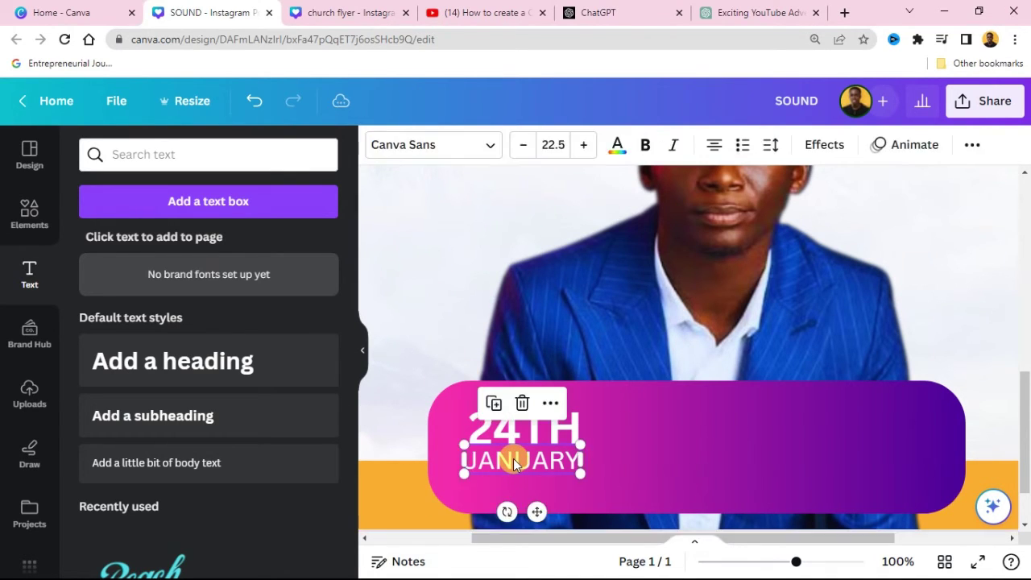
left_click(455, 300)
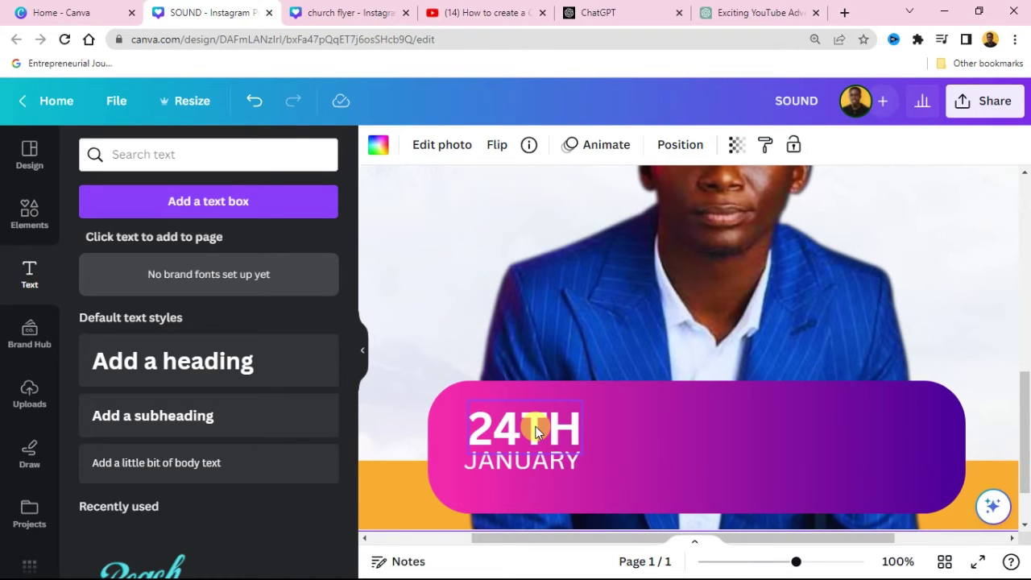
Duplicate the "JANUARY" line, place the copy directly beneath it and change its text to "2023".
left_click(537, 460)
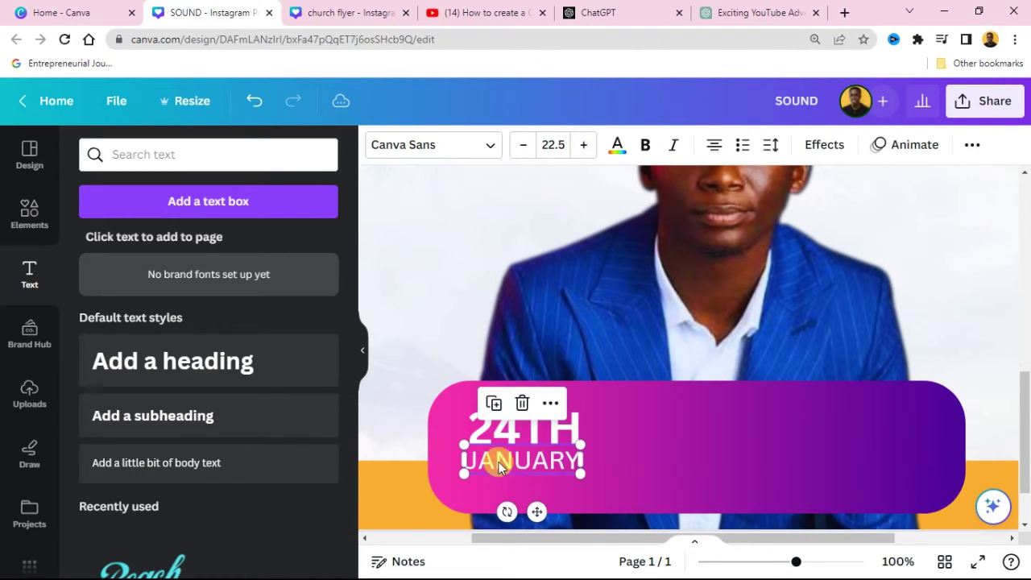
left_click(493, 402)
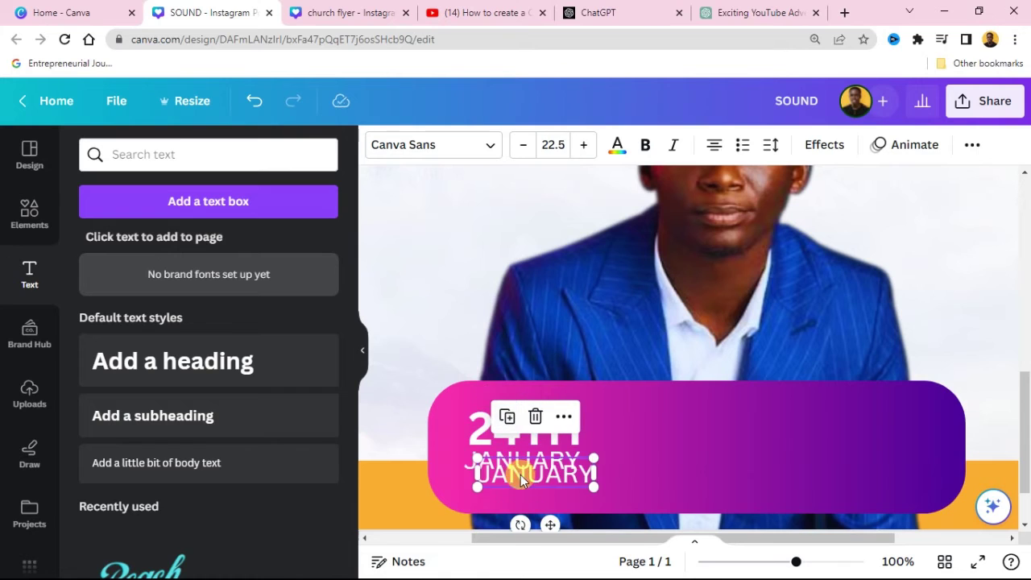
mouse_move(517, 472)
left_mouse_down()
mouse_move(494, 476)
mouse_move(507, 484)
left_mouse_up()
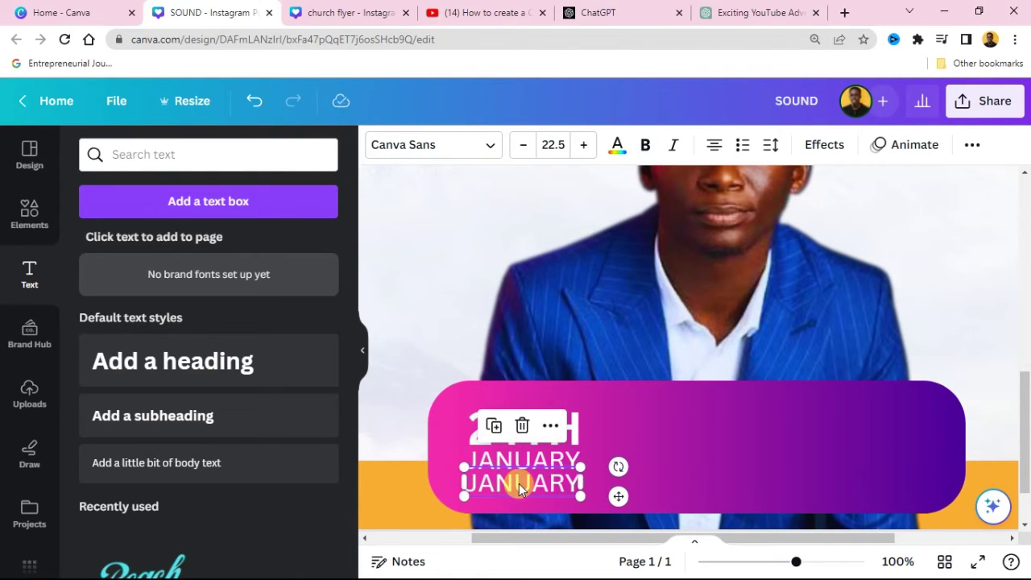
double_click(537, 484)
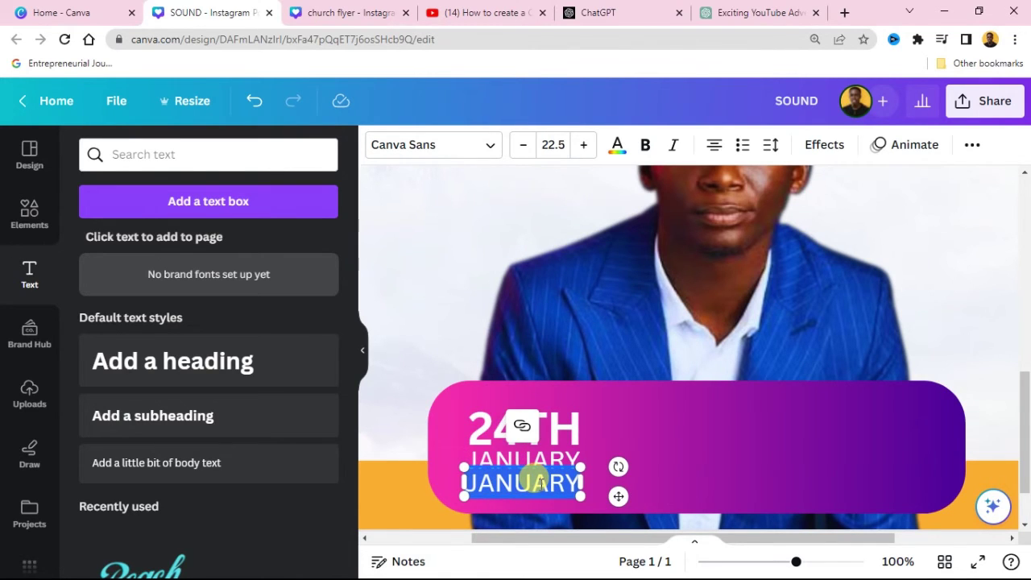
type("2023")
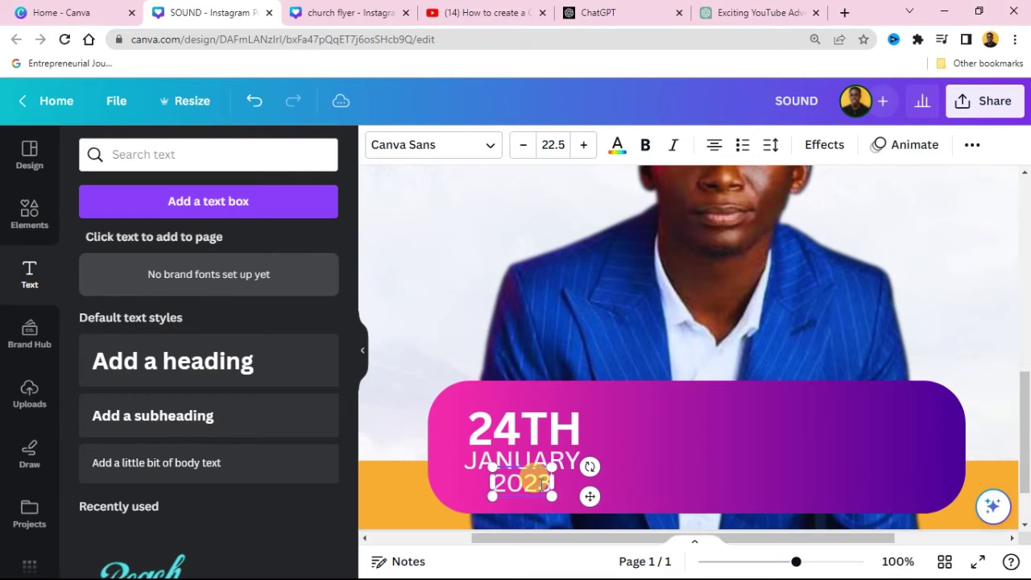
left_click(435, 303)
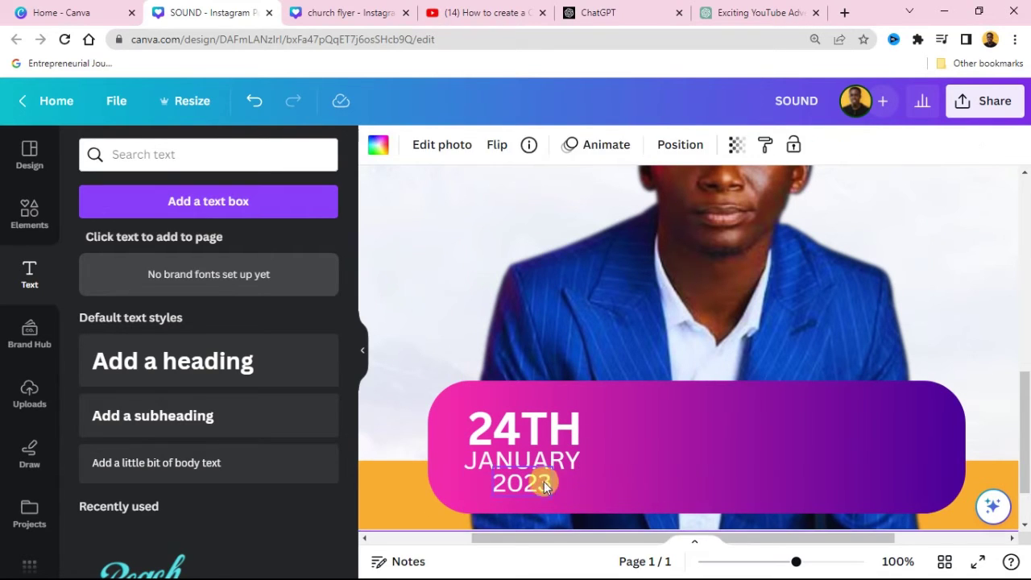
Make "2023" bold and enlarge it to about size 33.7, with its left edge in line with "24TH".
left_click(541, 480)
left_click(647, 145)
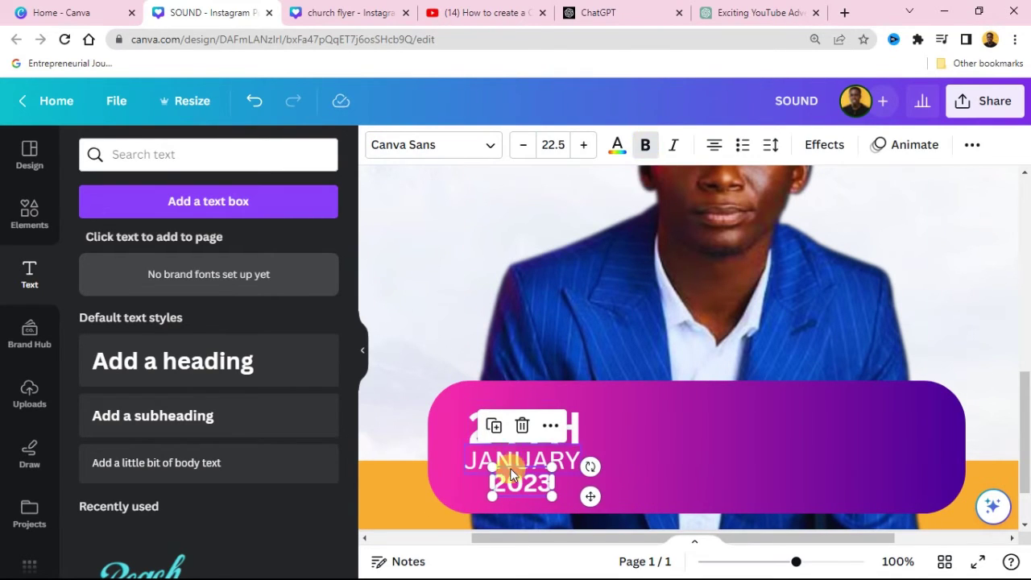
left_click_drag(552, 468, 536, 484)
Widen the letter spacing of "2023" to span the width of "24TH" above, and shrink the text to about size 32.9.
left_click(770, 145)
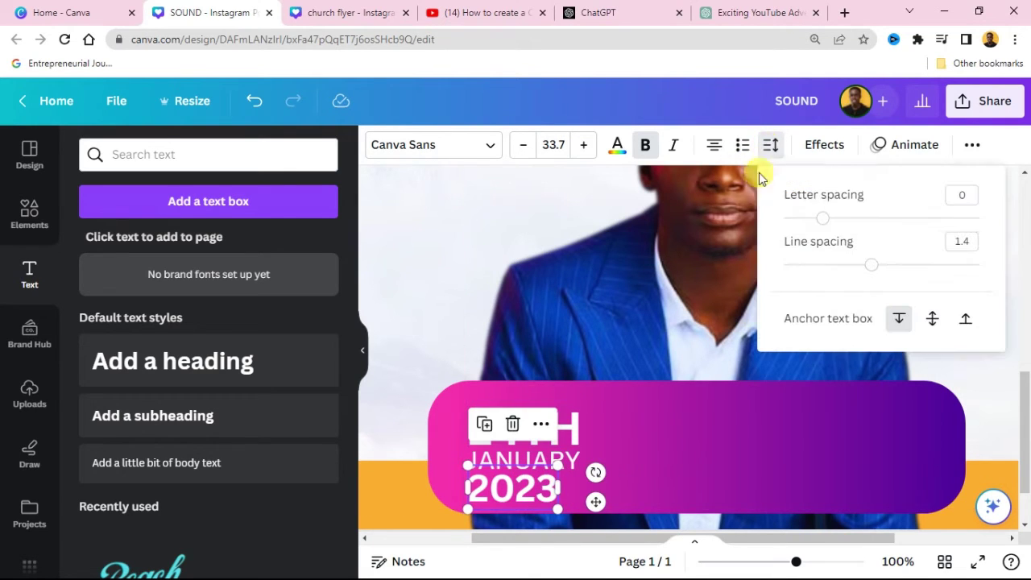
left_click(403, 273)
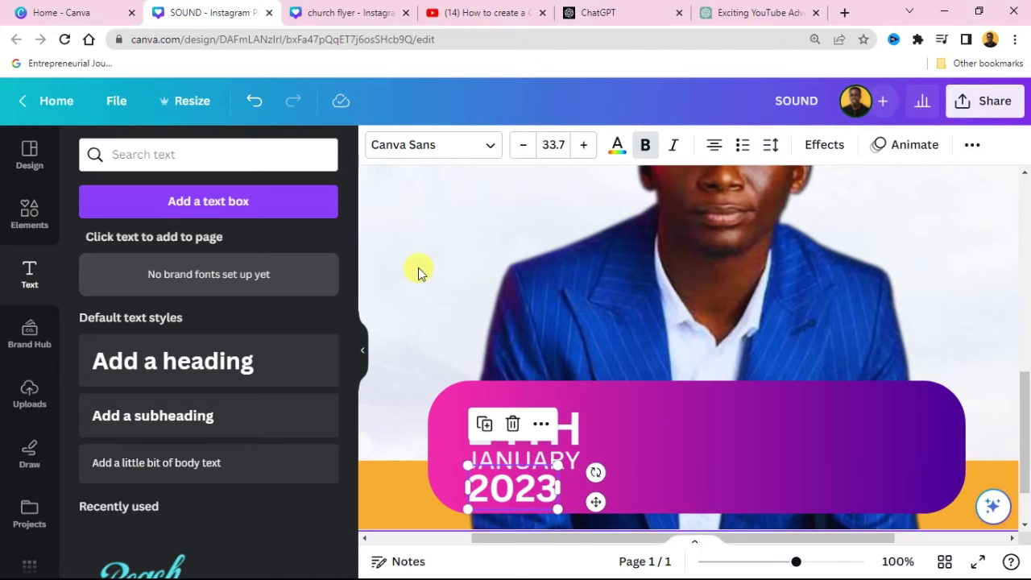
left_click(418, 271)
left_click(525, 489)
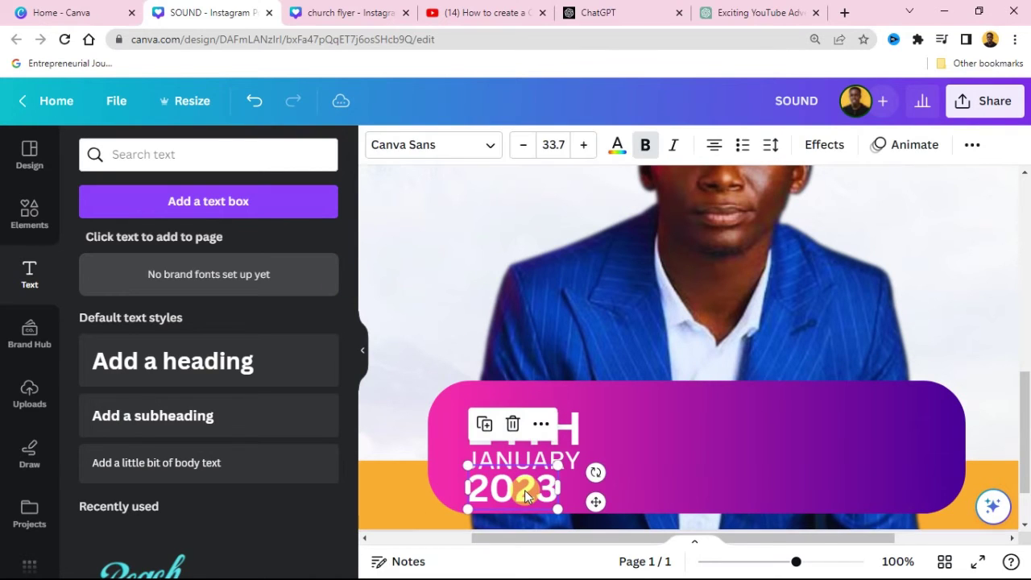
left_click(771, 148)
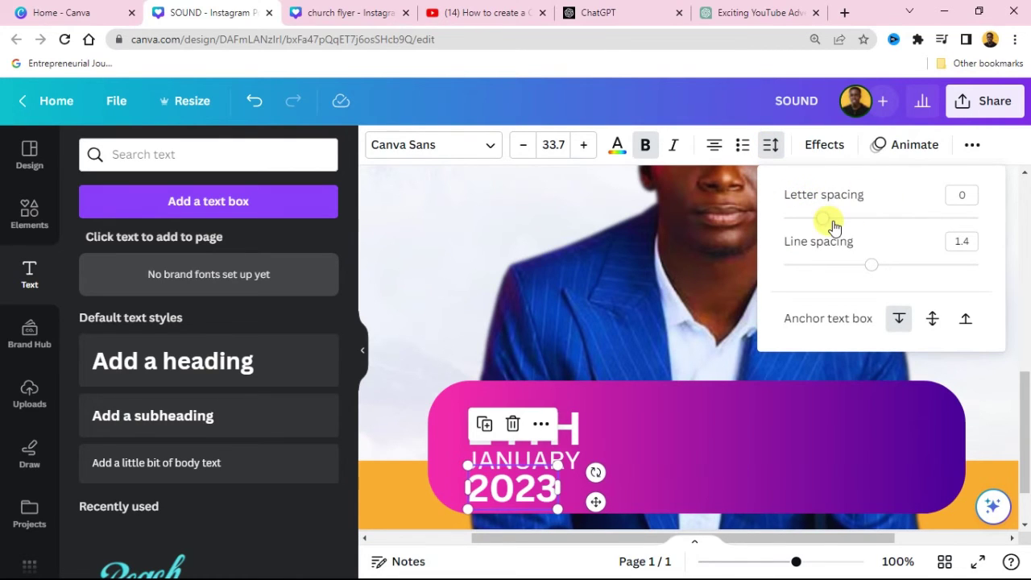
left_click_drag(826, 224, 863, 227)
left_click_drag(525, 489, 543, 488)
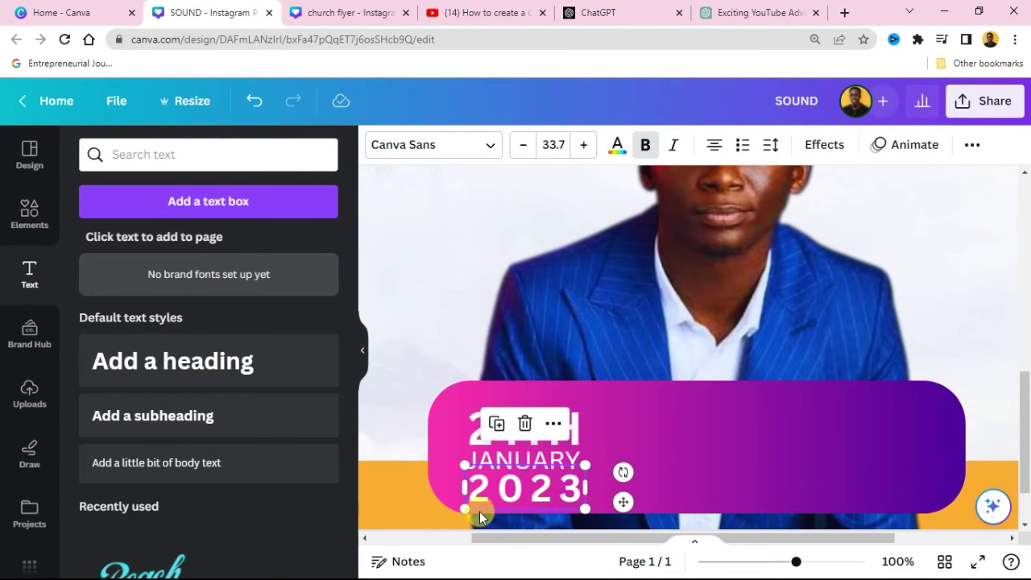
left_click_drag(468, 504, 524, 492)
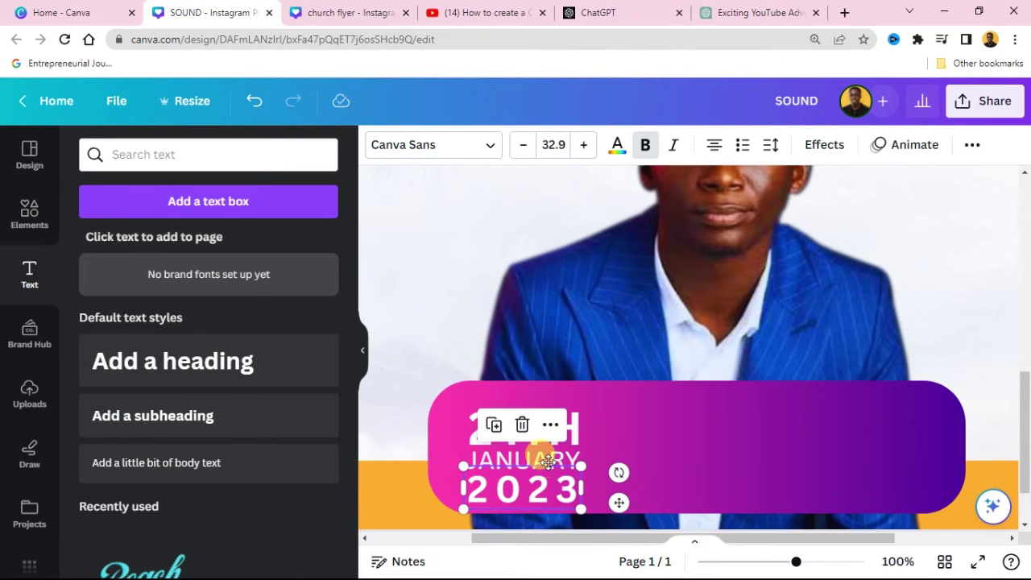
Shrink the "24TH", "JANUARY" and "2023" lines together until "2023" is about size 27, and group them near the gradient bar's left end.
left_click_drag(548, 461, 543, 458)
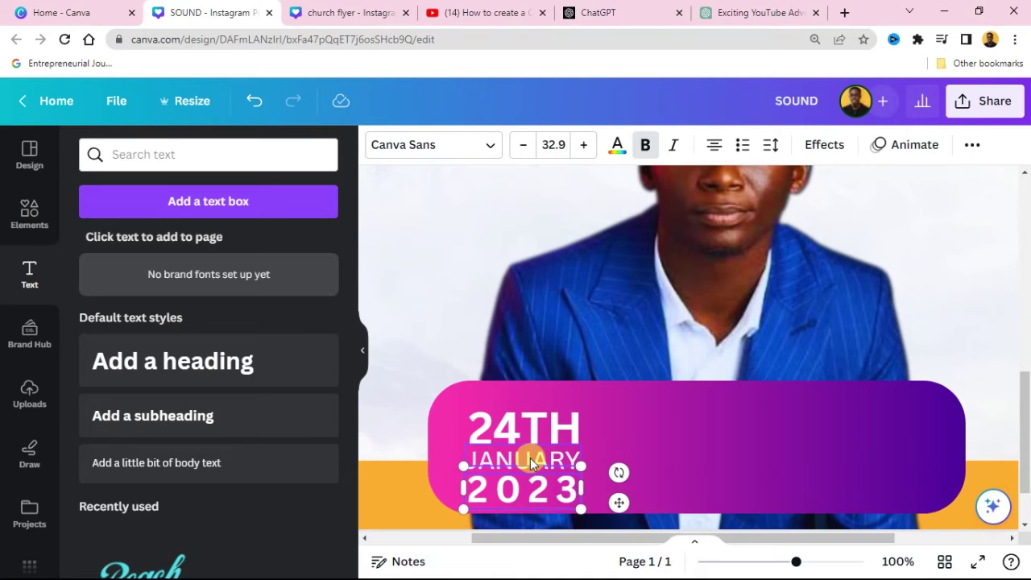
left_click(531, 465, "shift")
left_click(533, 434, "shift")
left_click_drag(541, 462, 542, 456)
left_click_drag(587, 500, 548, 466)
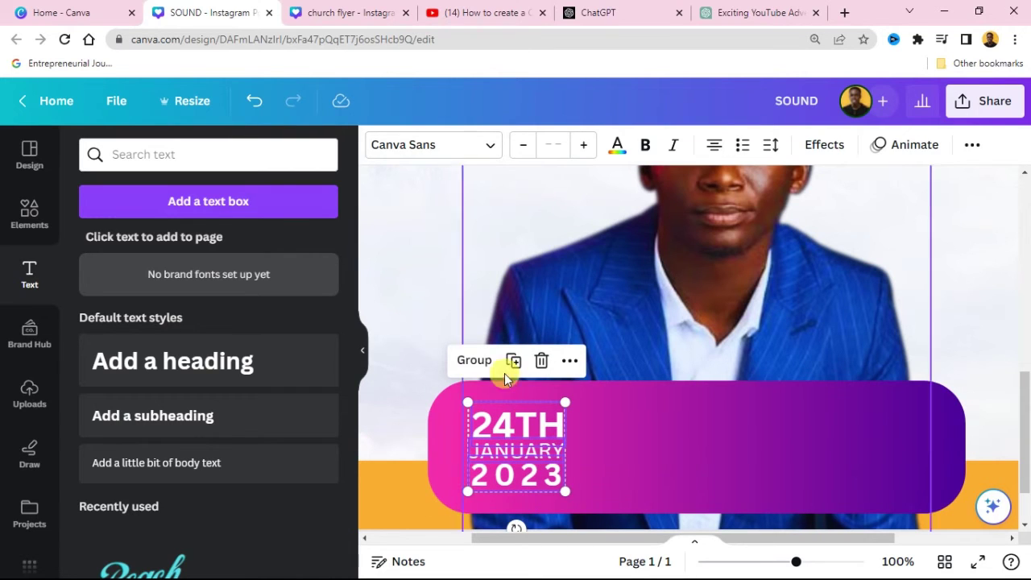
left_click(475, 360)
left_click(409, 318)
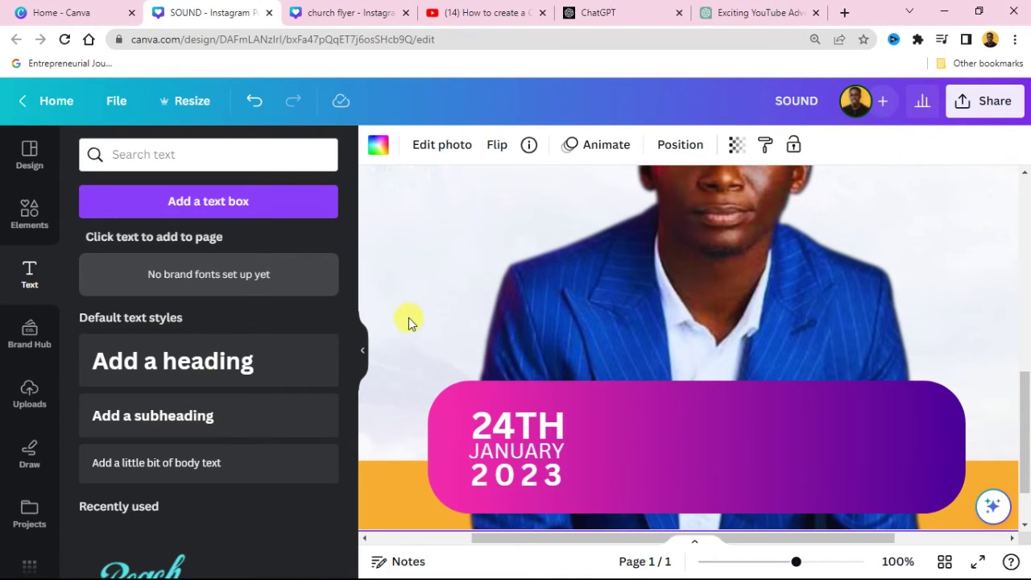
left_click(543, 475)
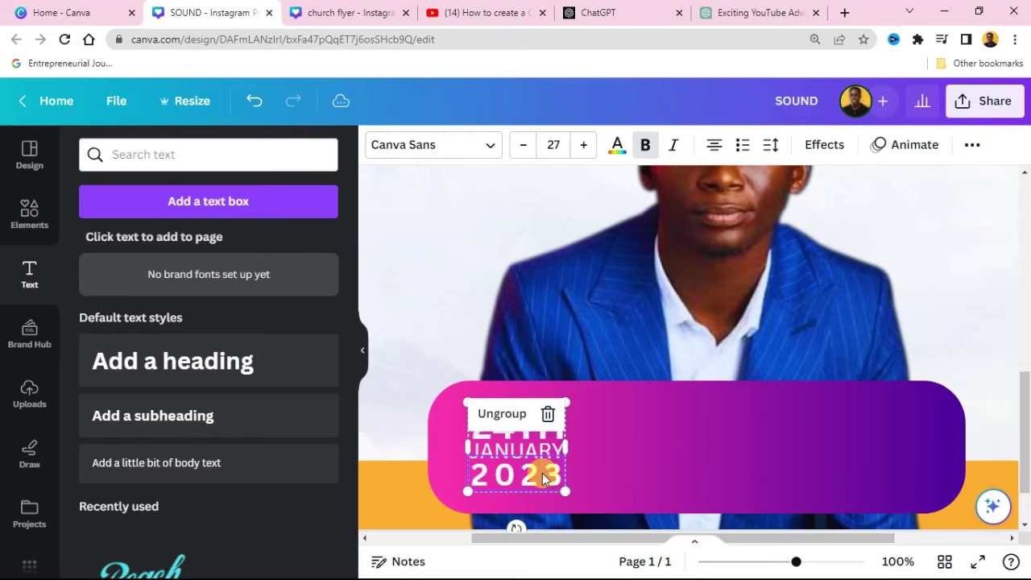
left_click(544, 433)
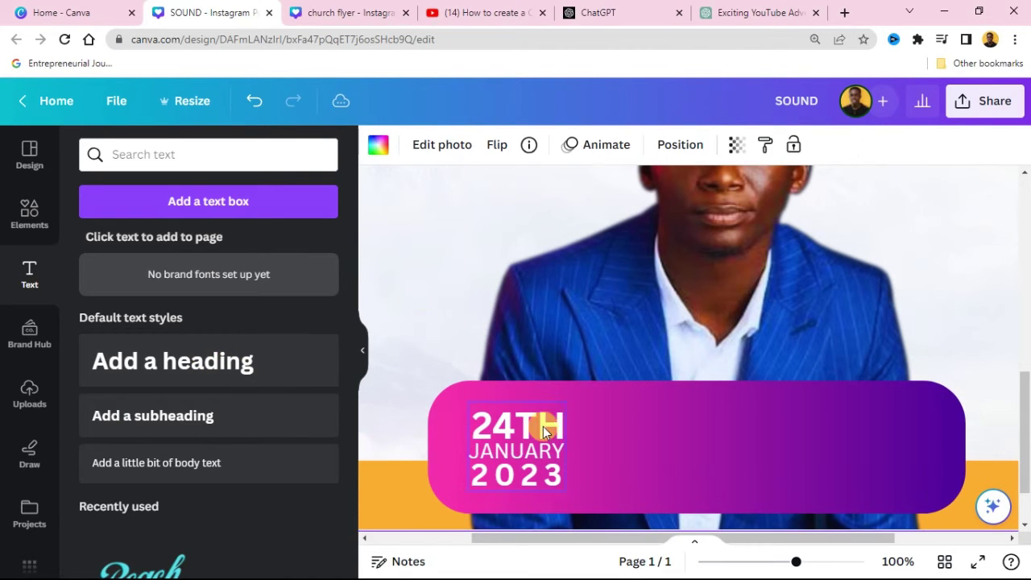
Add a heading reading "1ST SERVICE 7AM-9AM" on two lines, copied from the Sound text file in Notepad, and shrink it to about size 31.7.
left_click(177, 368)
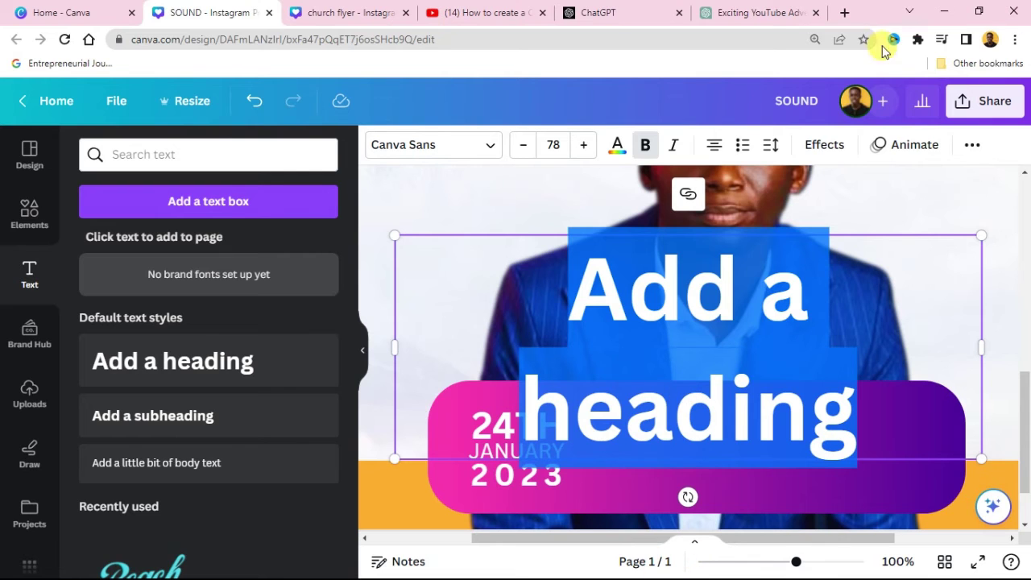
left_click(944, 11)
left_click_drag(435, 264, 367, 257)
right_click(368, 258)
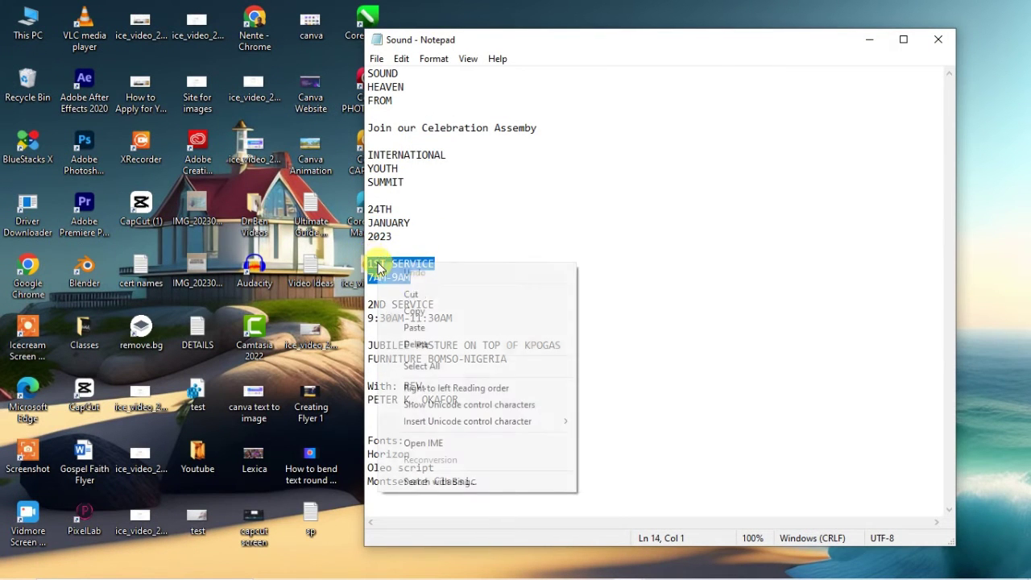
left_click(425, 312)
mouse_move(614, 574)
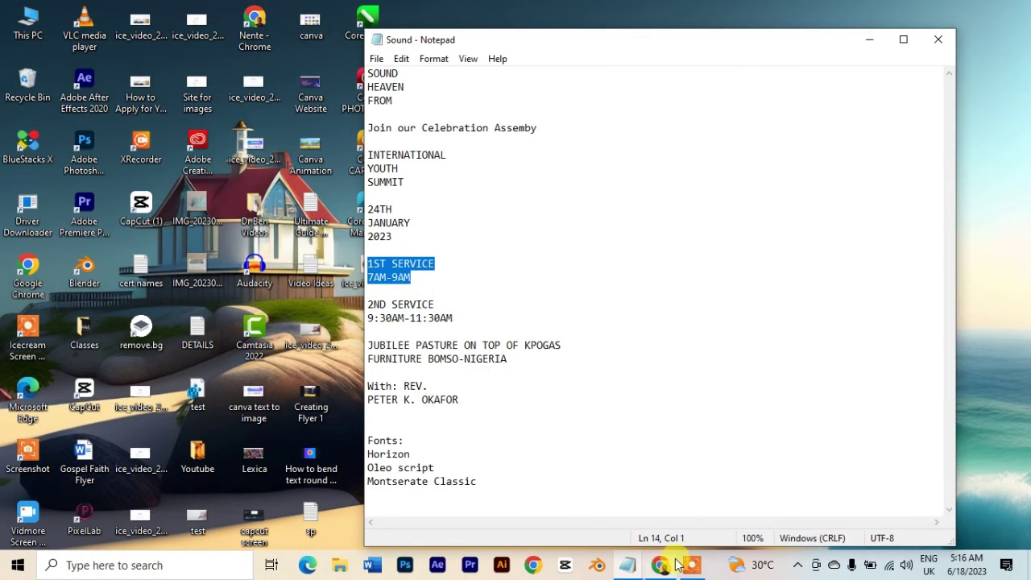
left_click(671, 564)
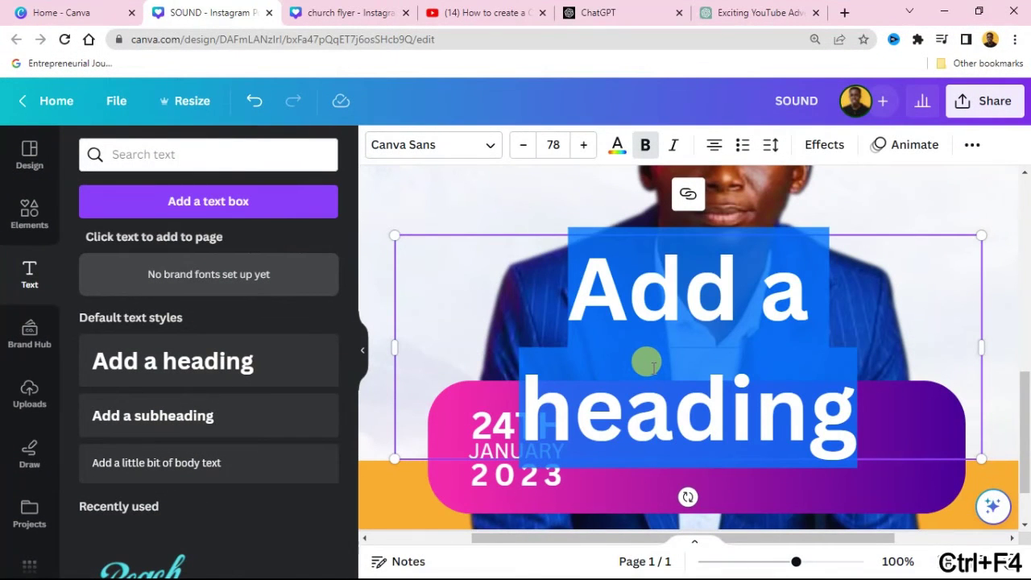
key("ctrl+v")
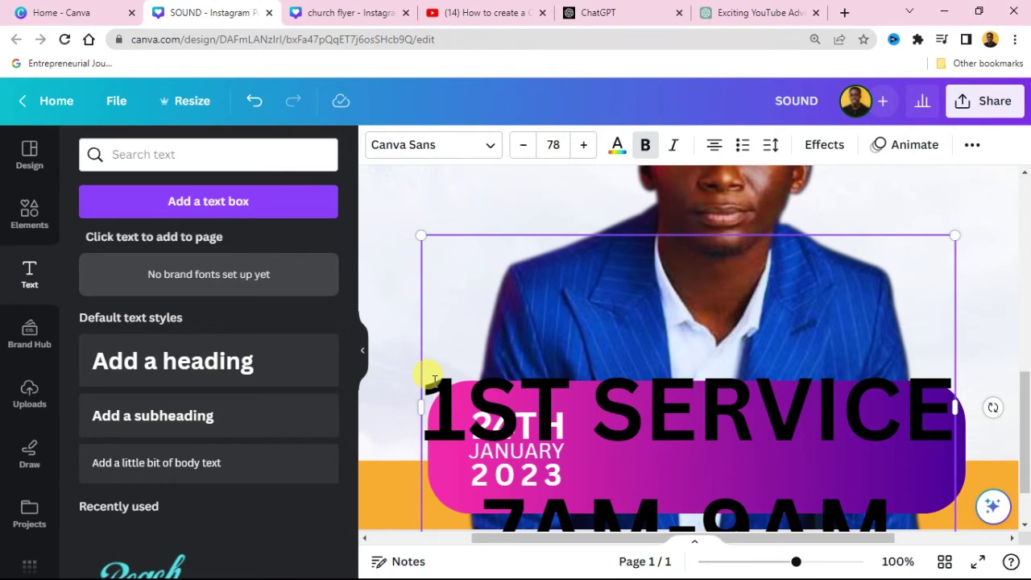
left_click(386, 225)
left_click(706, 306)
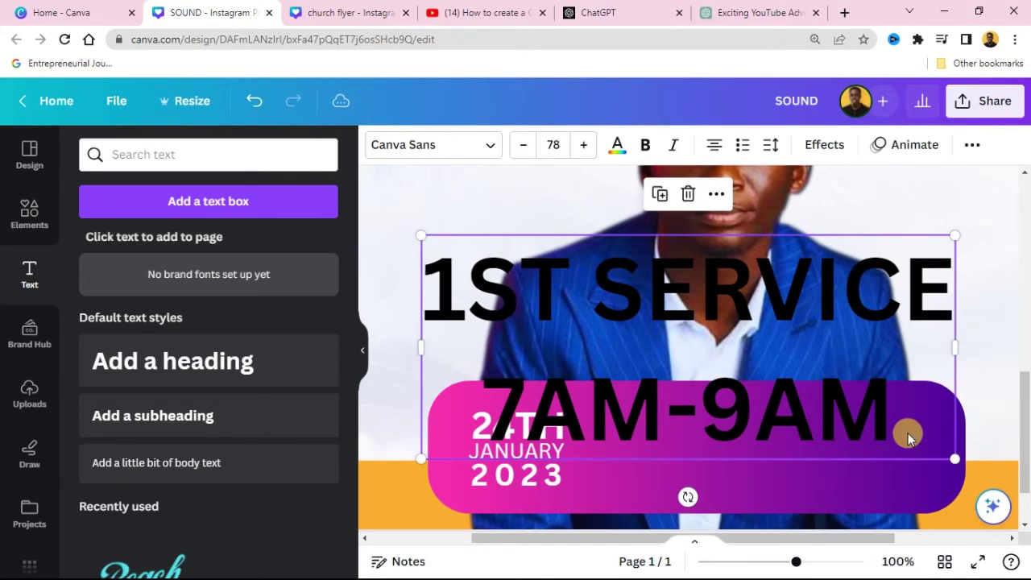
left_click_drag(951, 458, 524, 286)
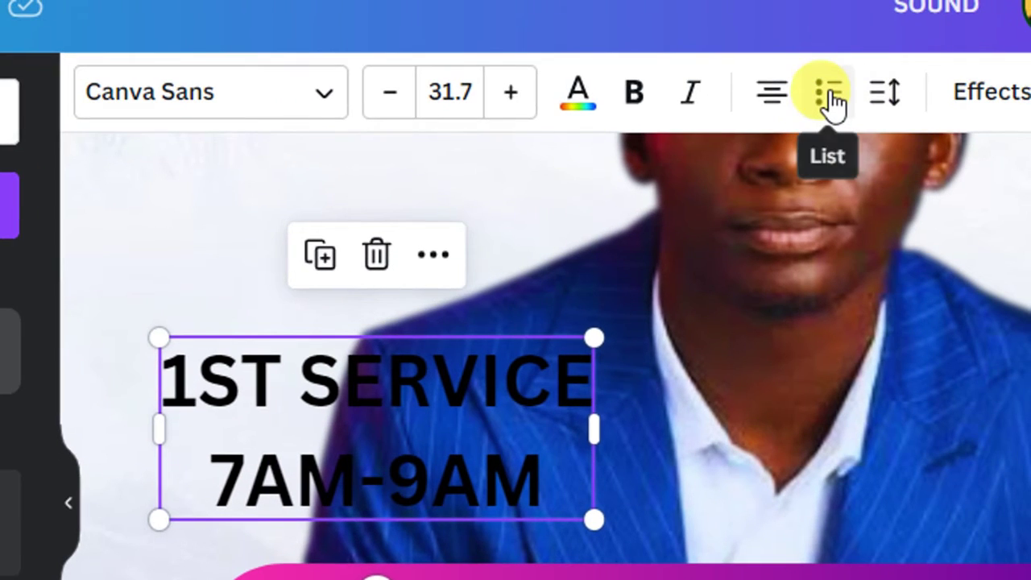
left_click(832, 101)
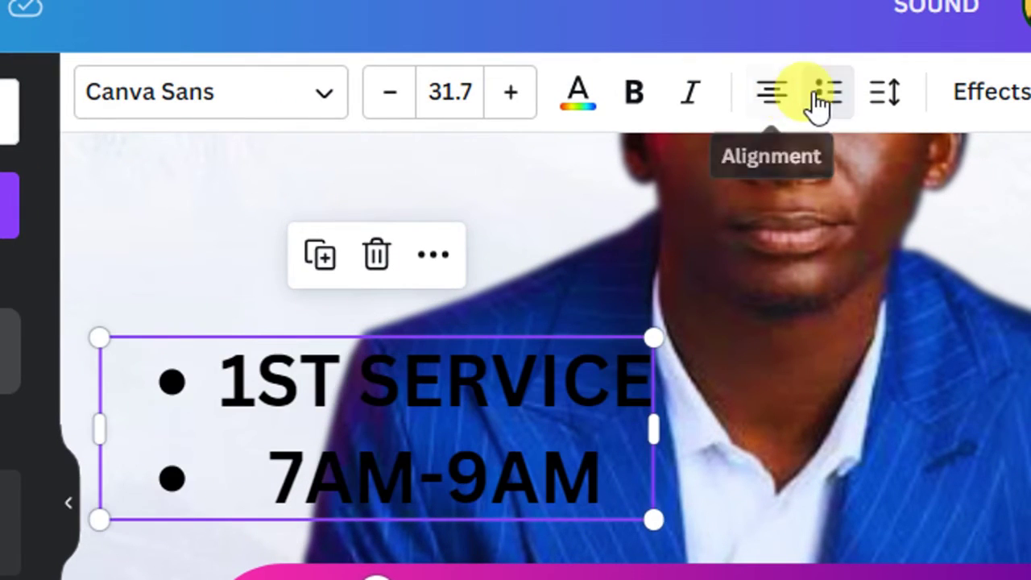
left_click(814, 101)
left_click(813, 101)
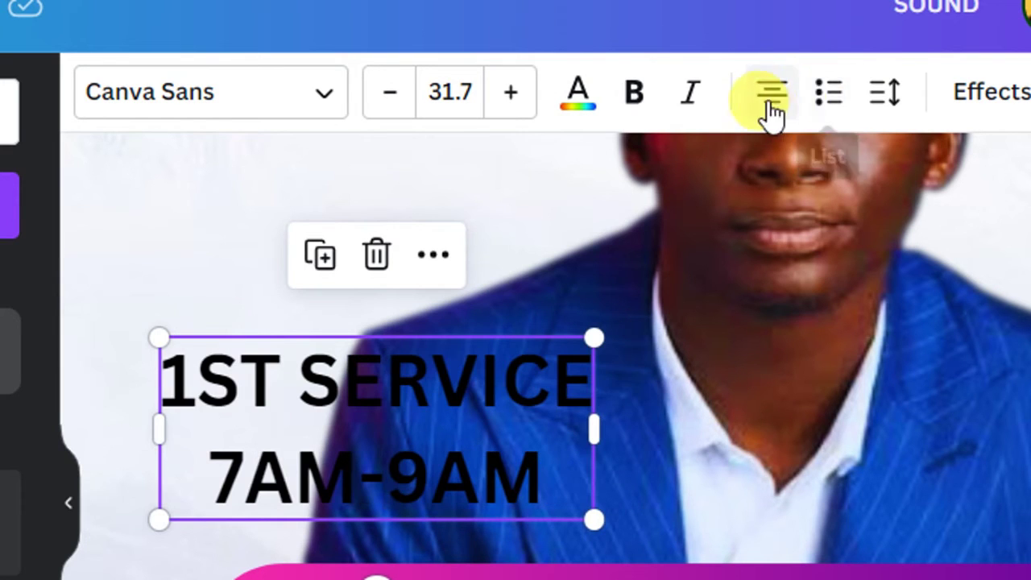
Left-align the "1ST SERVICE 7AM-9AM" text in bold at about size 24.6.
left_click(774, 98)
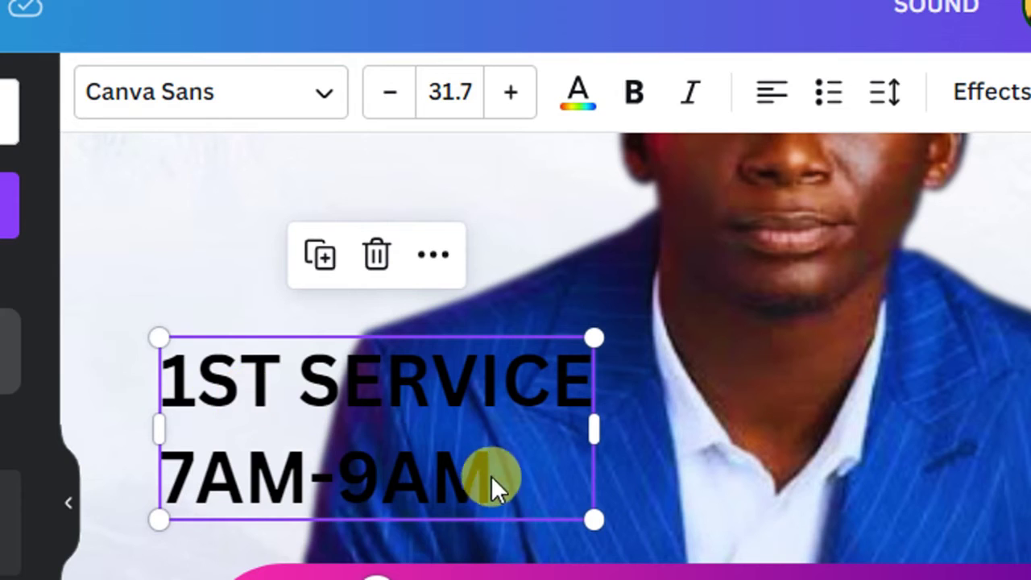
left_click_drag(594, 520, 494, 477)
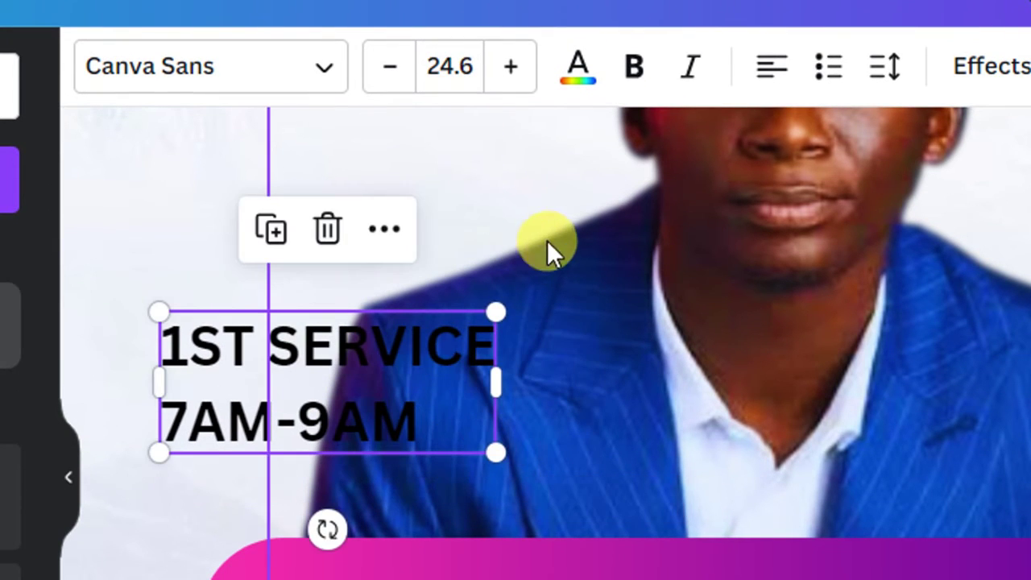
left_click(634, 68)
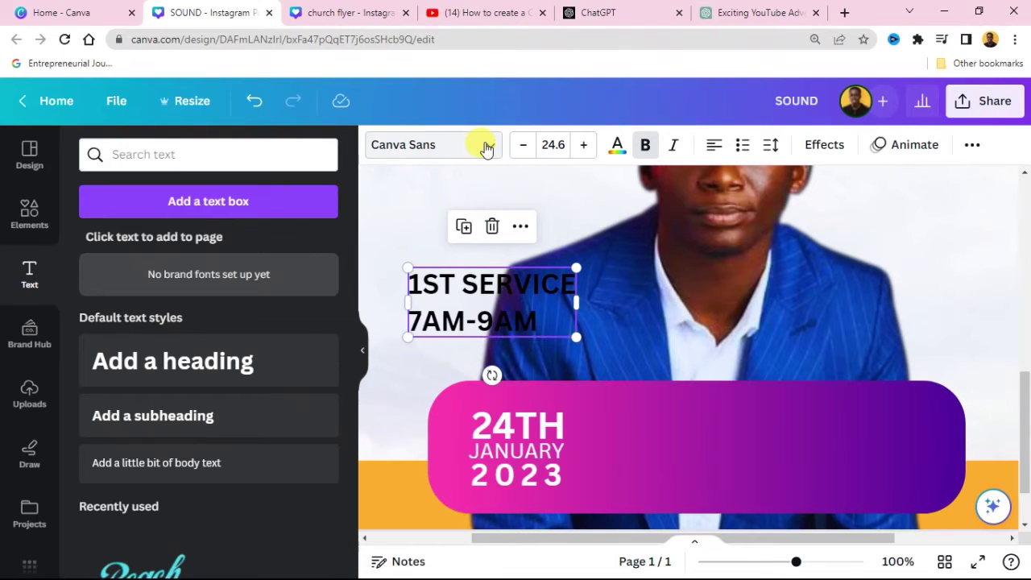
Set the service text's font to Montserrat Classic, searching with the font name copied from the Sound text file in Notepad.
left_click(487, 149)
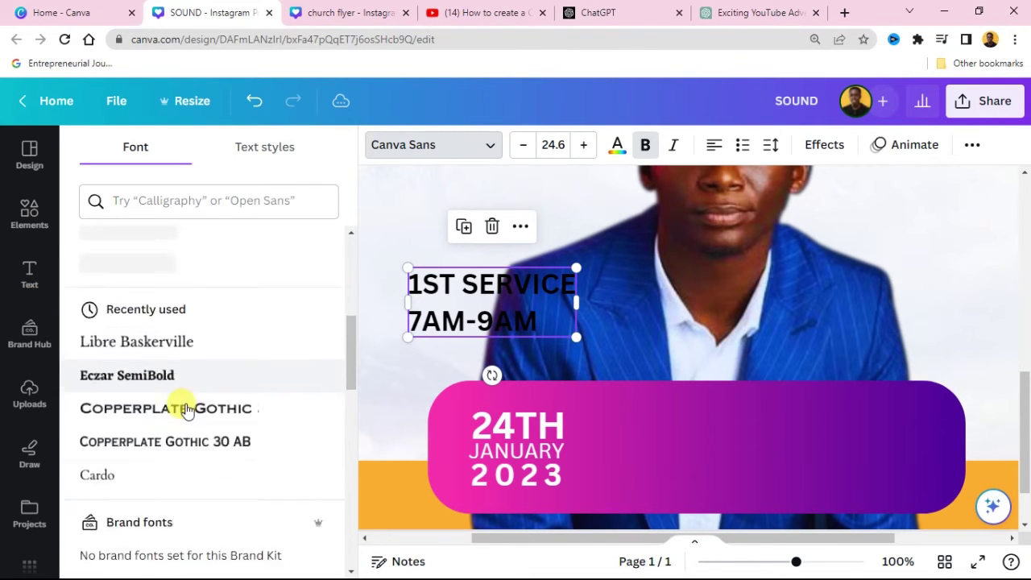
scroll(185, 409, "down", 1)
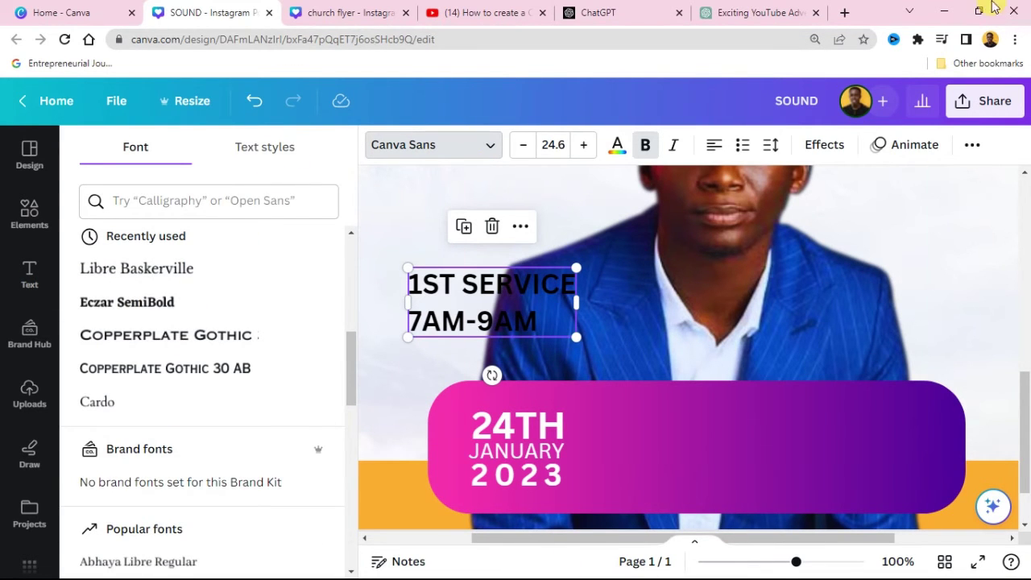
left_click(944, 12)
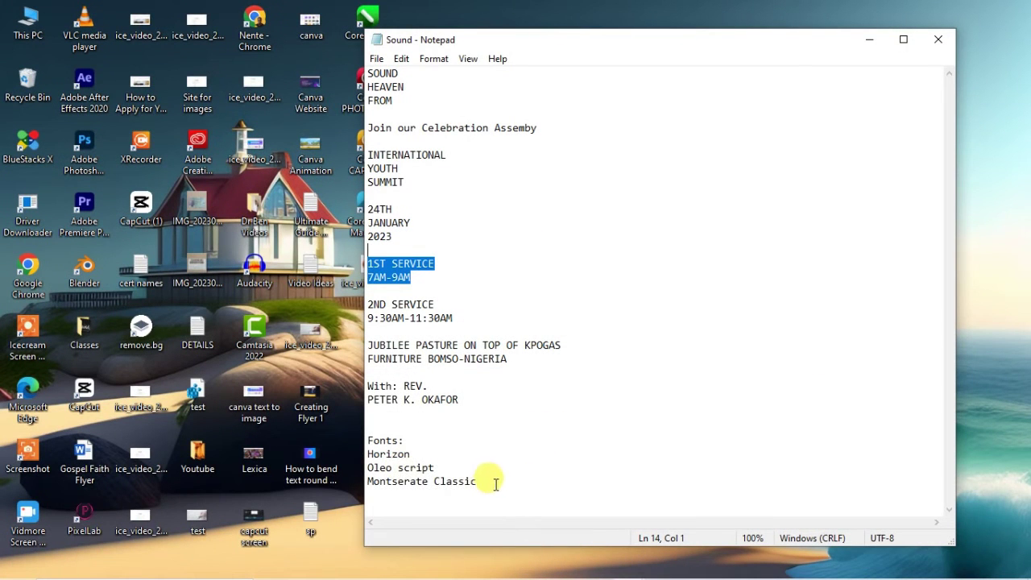
left_click_drag(496, 483, 379, 481)
right_click(417, 481)
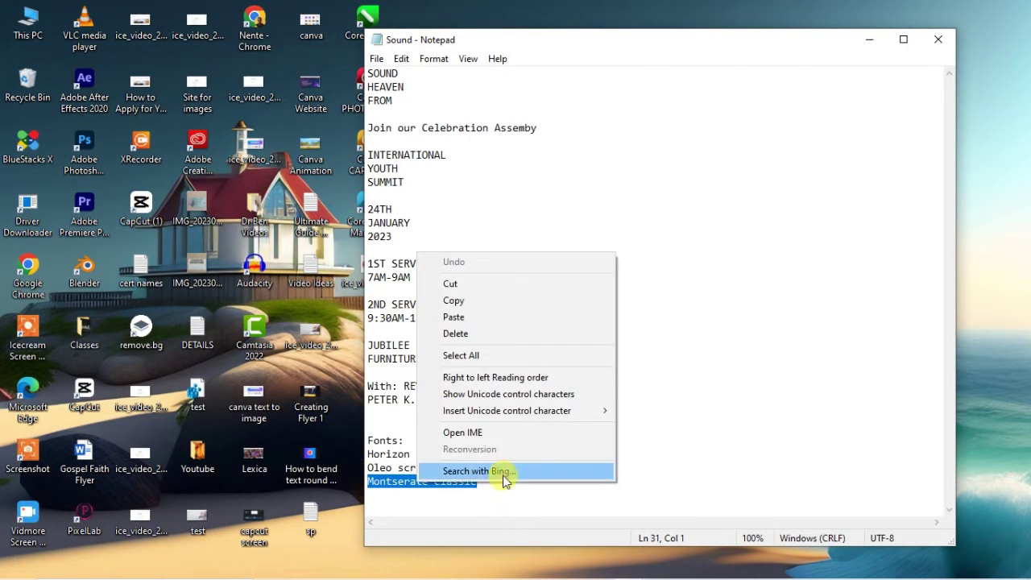
left_click(473, 300)
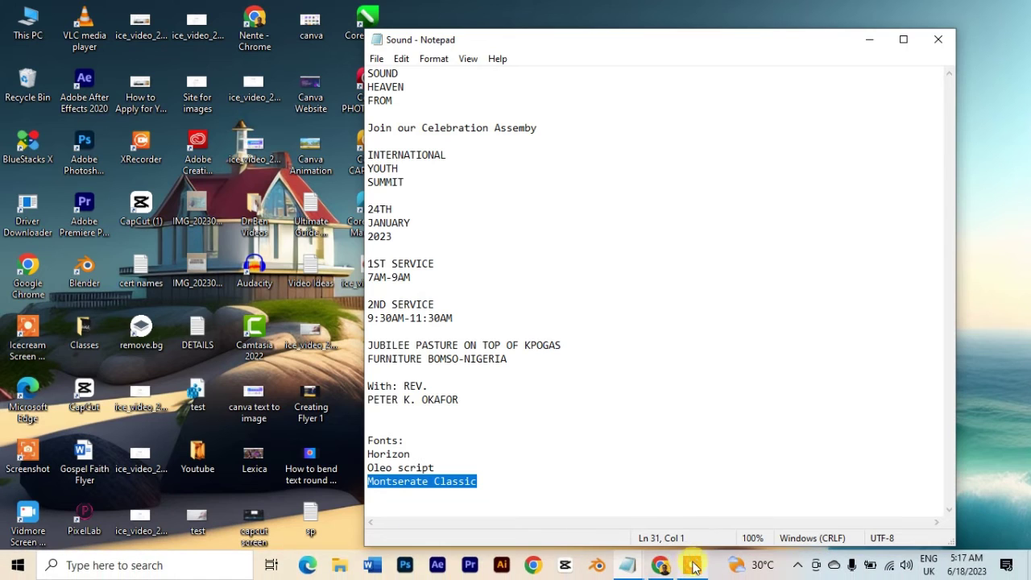
left_click(668, 568)
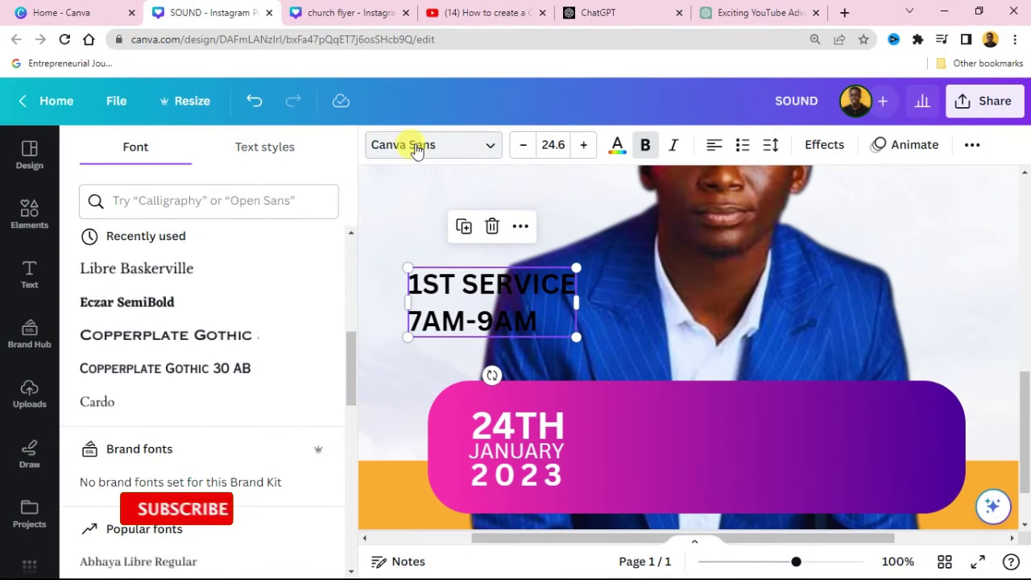
left_click(204, 203)
key("ctrl+v")
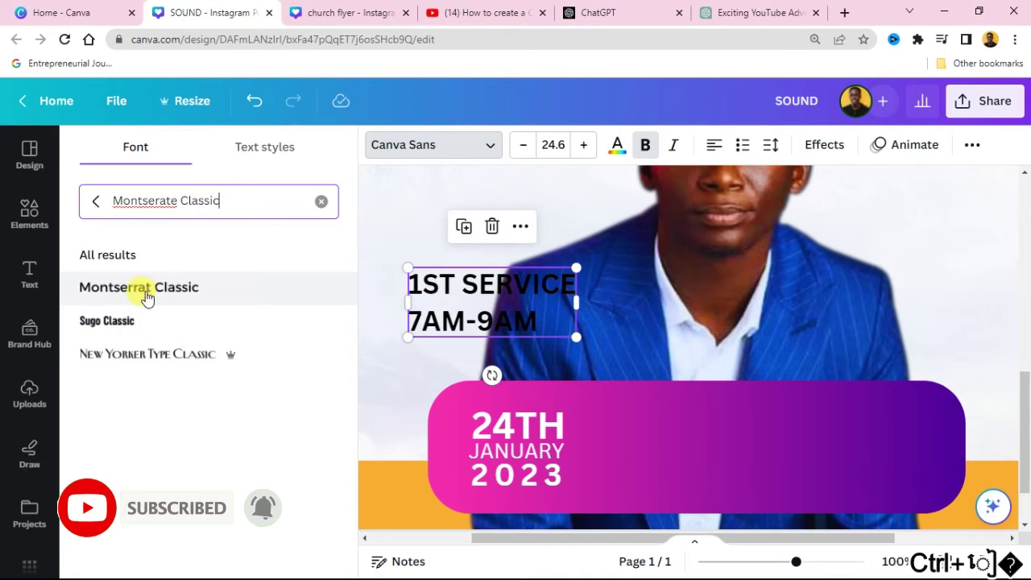
left_click(149, 290)
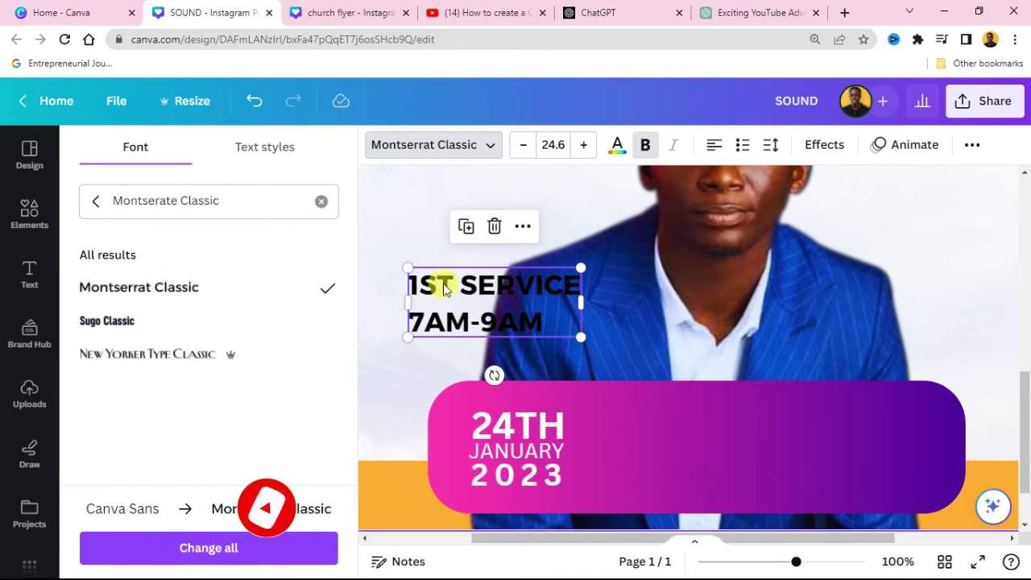
Place the service text beside the date on the gradient bar, coloured white (#ffffff) and shrunk to about size 9.6.
left_click_drag(508, 289, 702, 433)
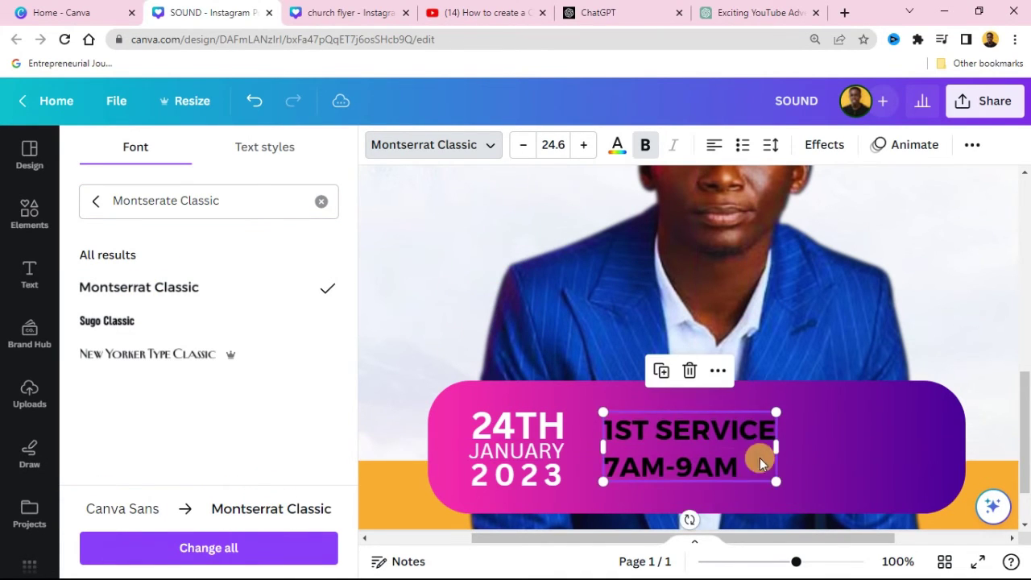
left_click(618, 148)
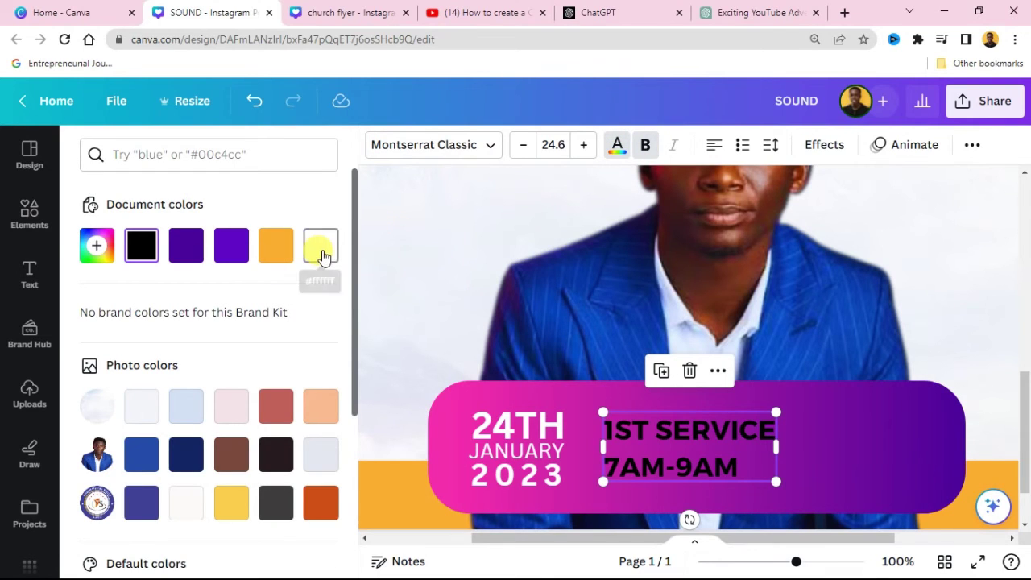
left_click(321, 245)
left_click_drag(774, 480, 793, 435)
Duplicate the first service text alongside it and replace the copy's wording with "2ND SERVICE 9:30AM-11:30AM" copied from the Sound text file in Notepad.
left_click(628, 369)
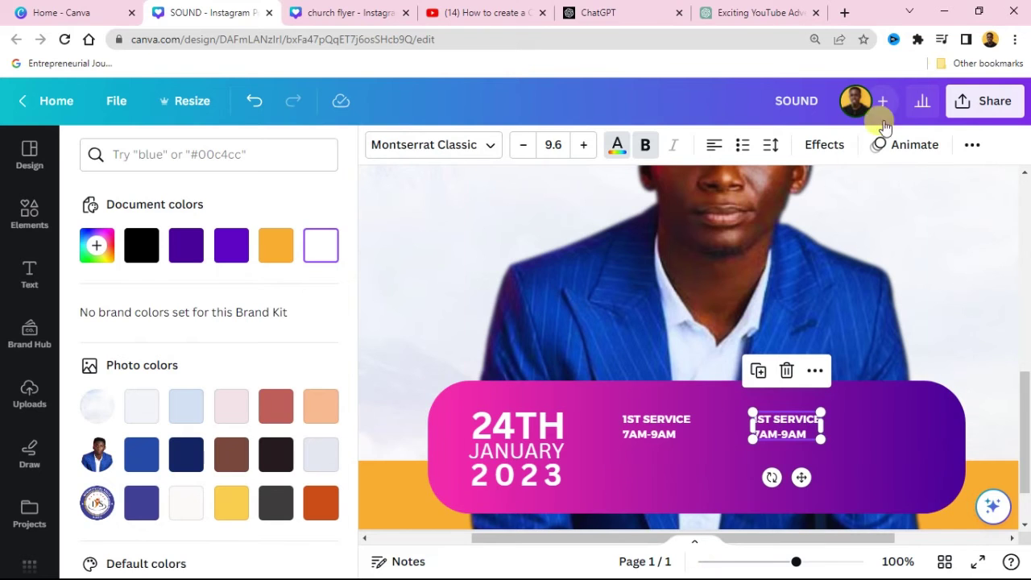
left_click(946, 14)
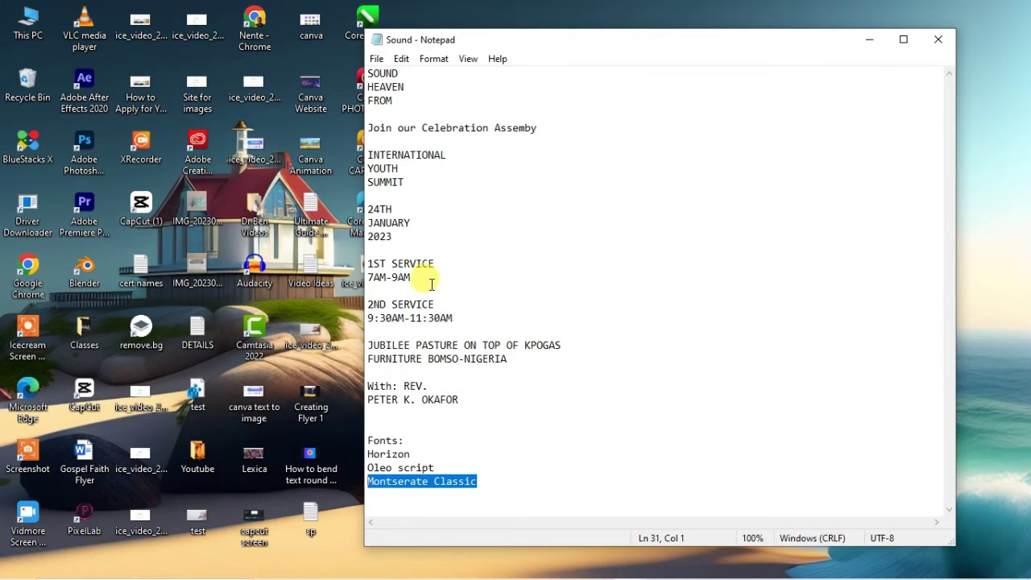
left_click_drag(454, 318, 376, 304)
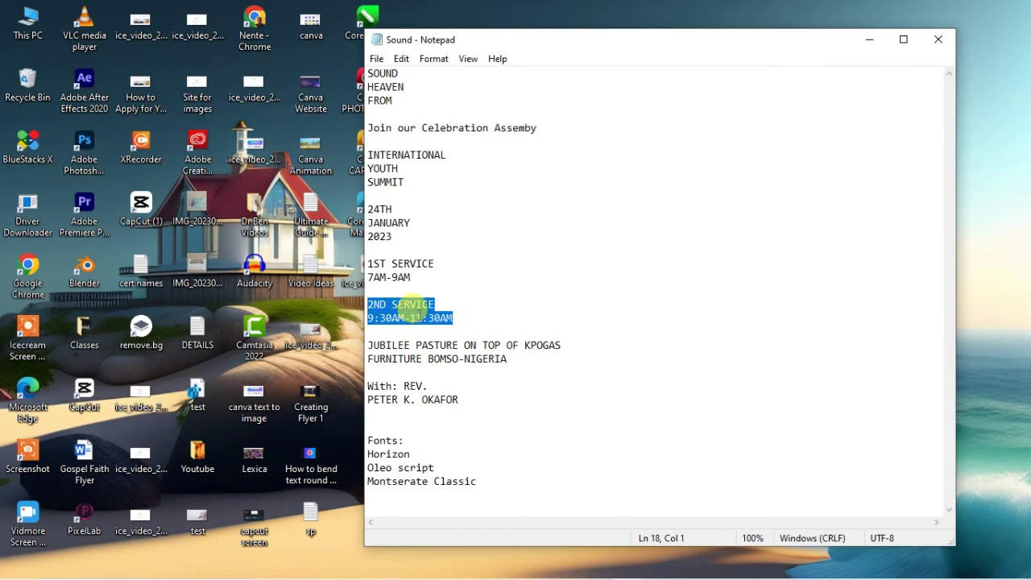
right_click(419, 316)
left_click(453, 363)
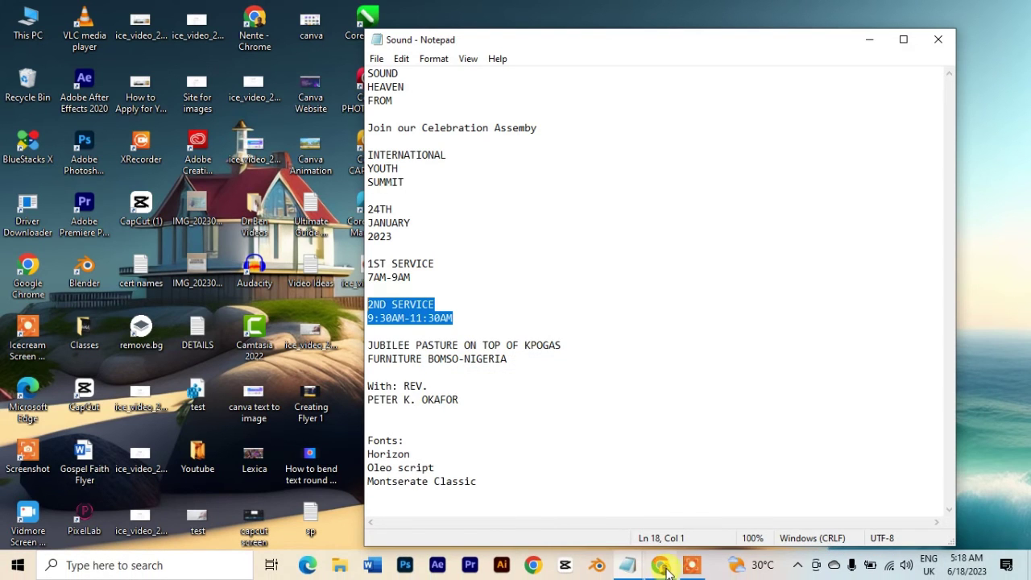
left_click(659, 567)
double_click(785, 419)
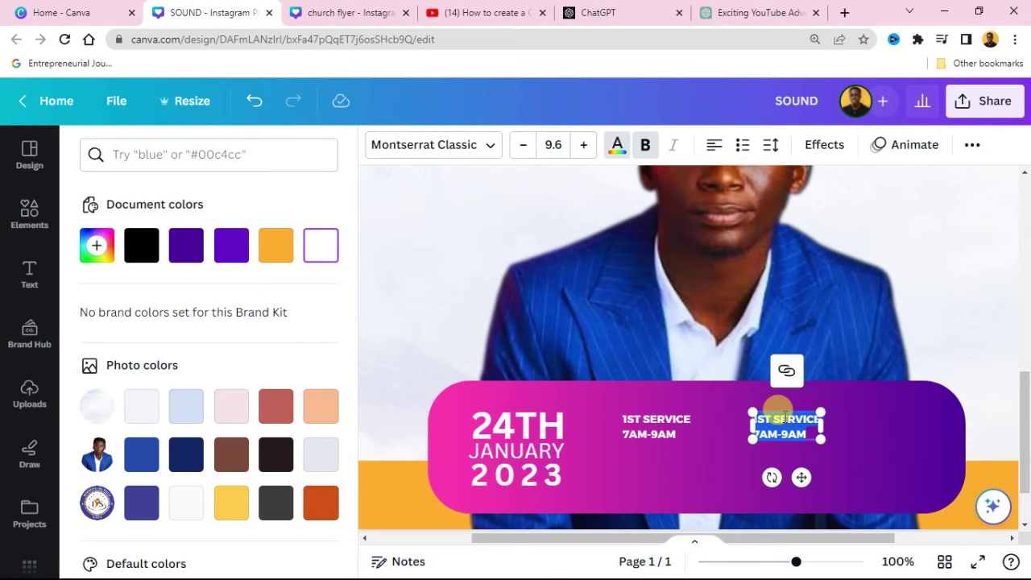
key("ctrl+v")
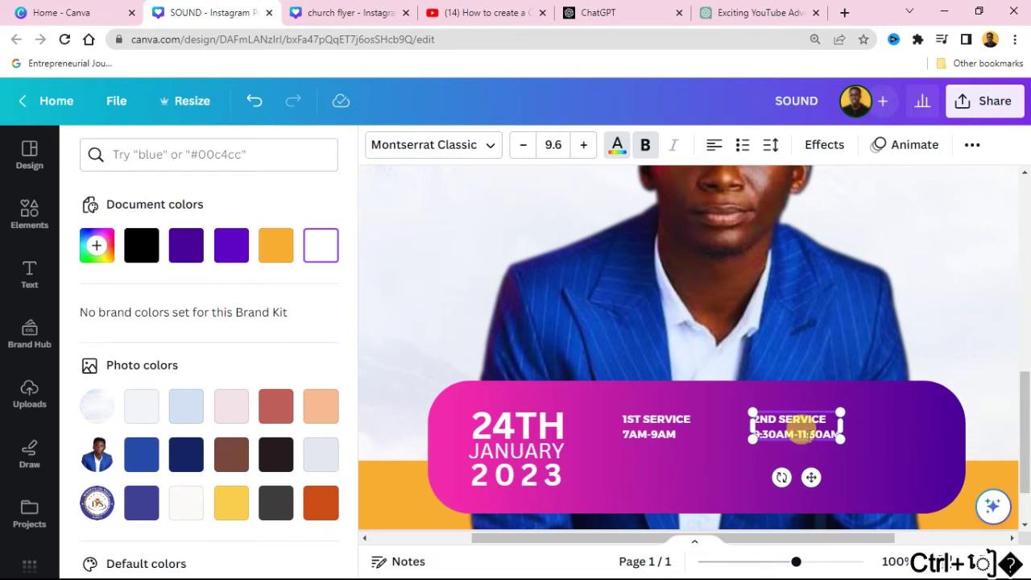
left_click(850, 395)
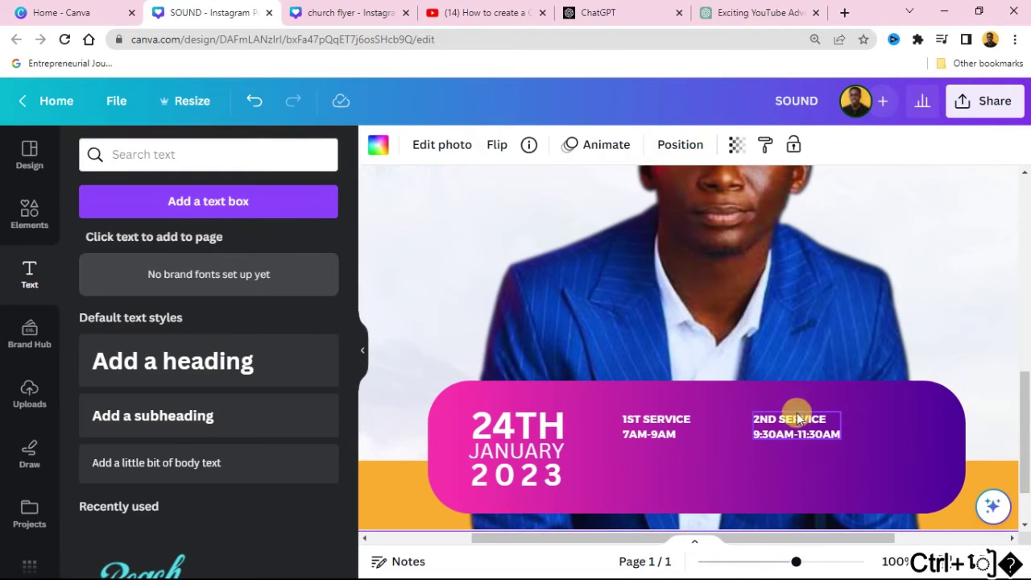
left_click(672, 427)
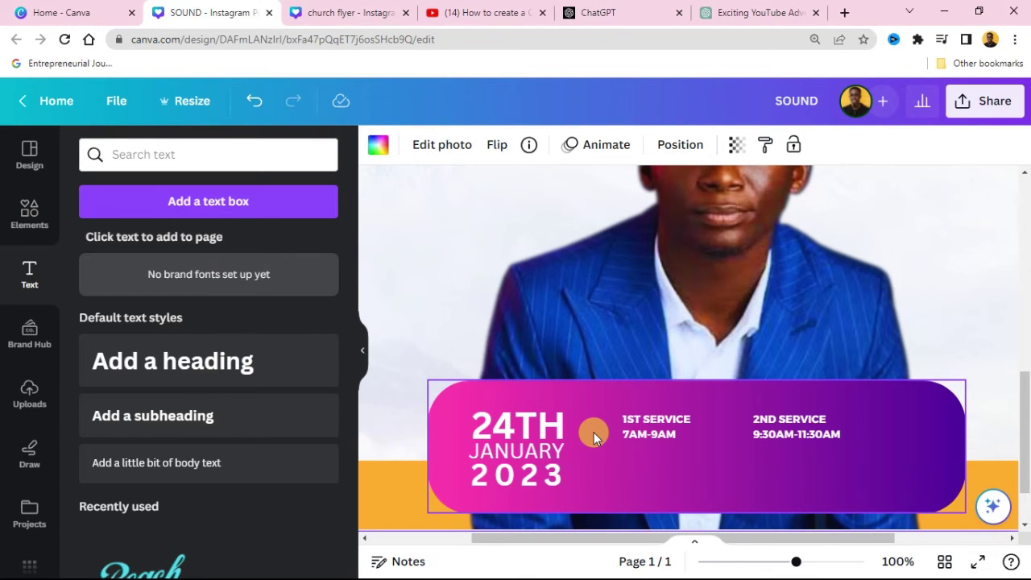
Add a plain straight line and move it onto the gradient bar just below the service times.
left_click(30, 214)
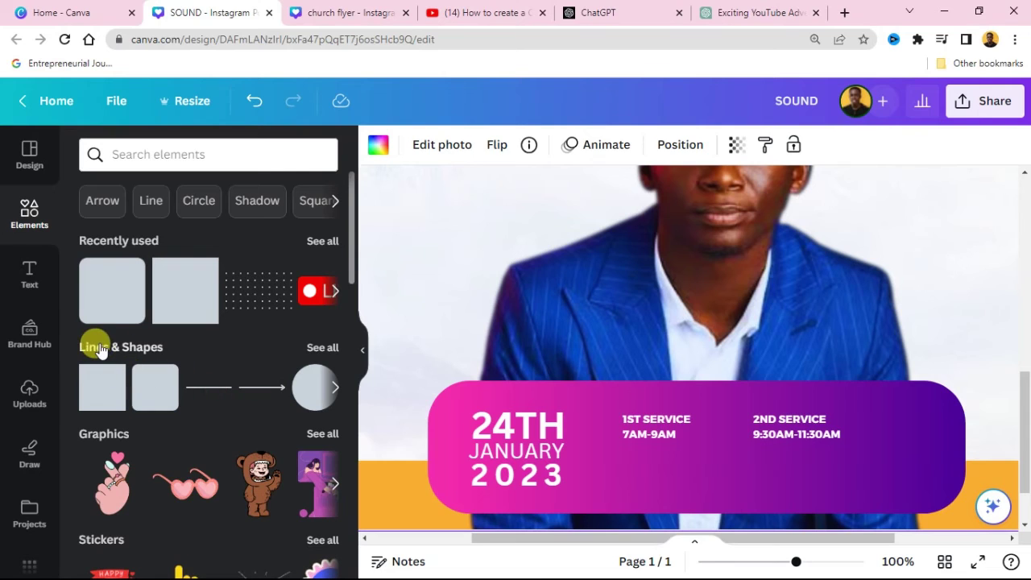
left_click(208, 388)
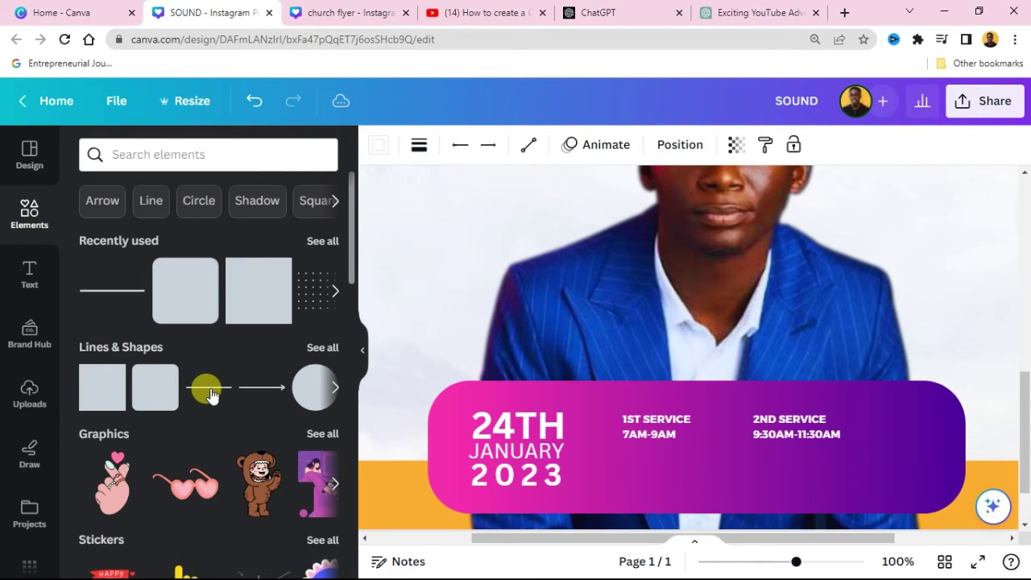
left_click_drag(209, 395, 773, 561)
left_click(708, 260)
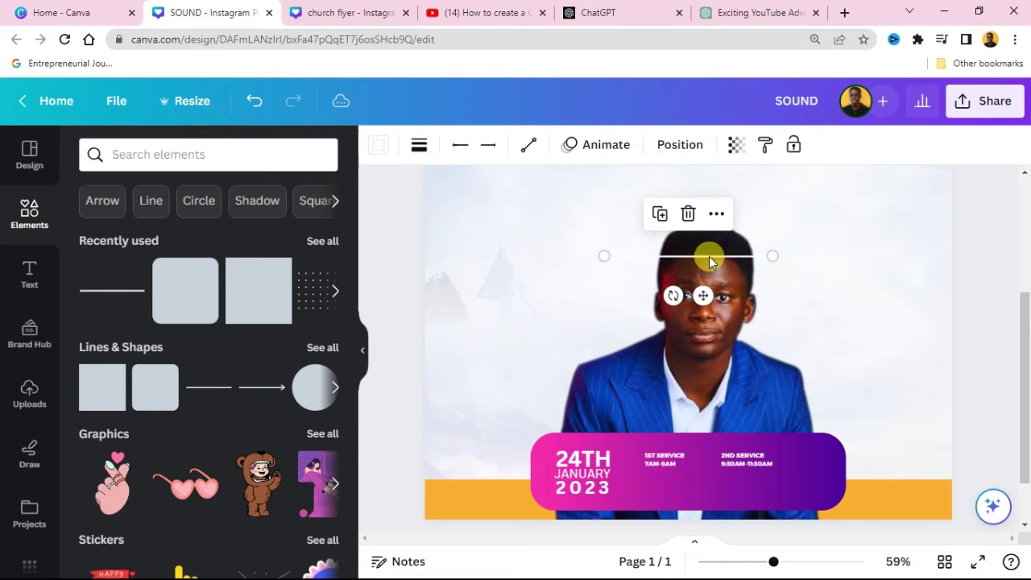
left_click_drag(708, 260, 713, 481)
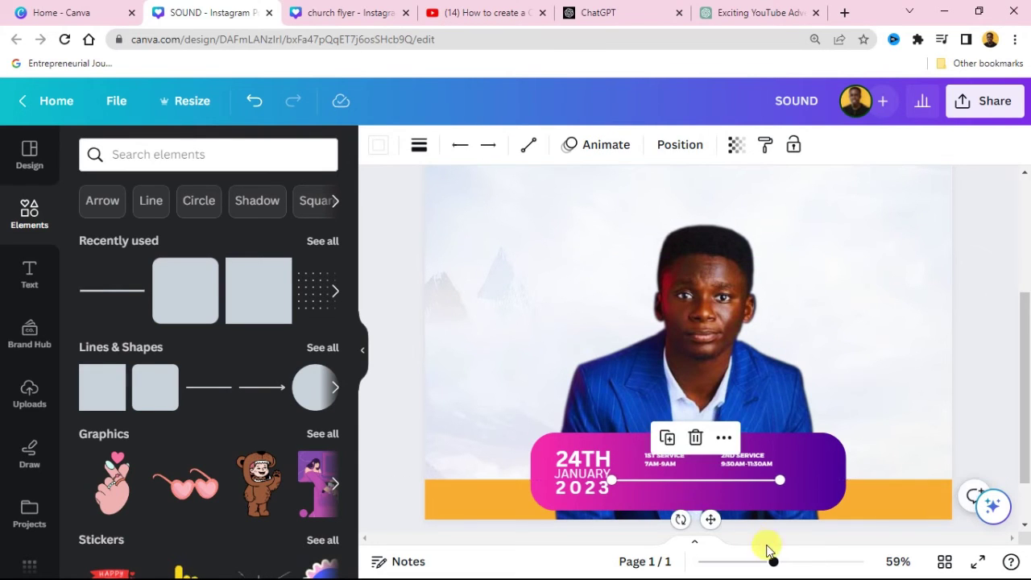
Turn the line into a short vertical divider between the date and the first service text, level with the date's height.
left_click_drag(776, 566, 797, 561)
scroll(805, 398, "down", 3)
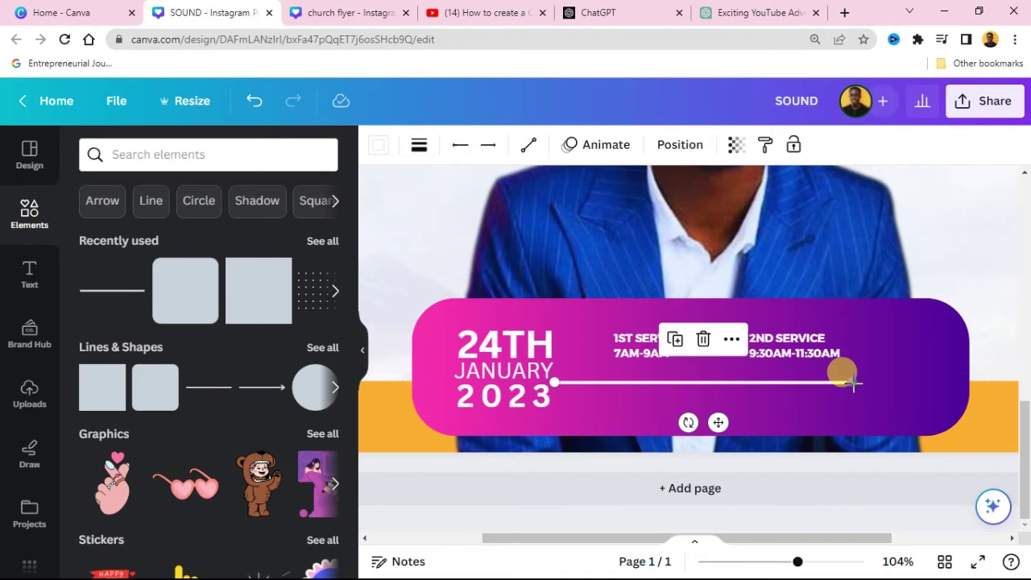
left_click_drag(854, 382, 572, 327)
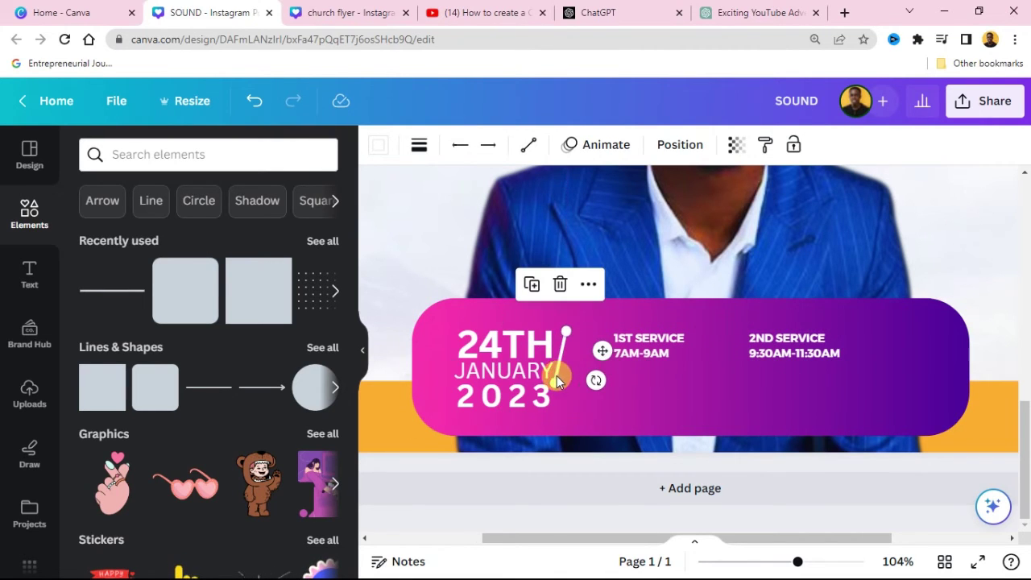
left_click_drag(555, 385, 579, 371)
left_click(439, 232)
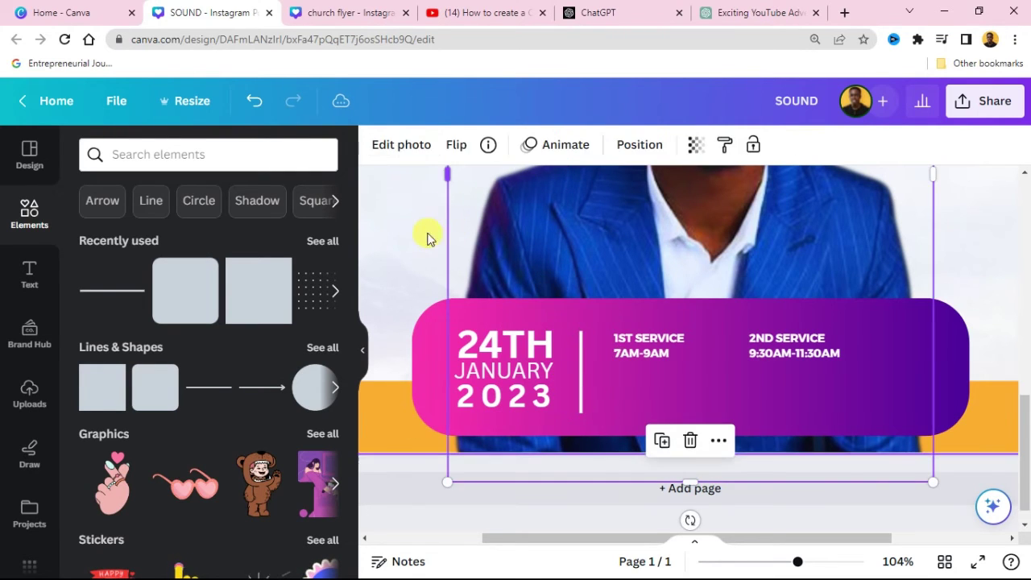
left_click(583, 344)
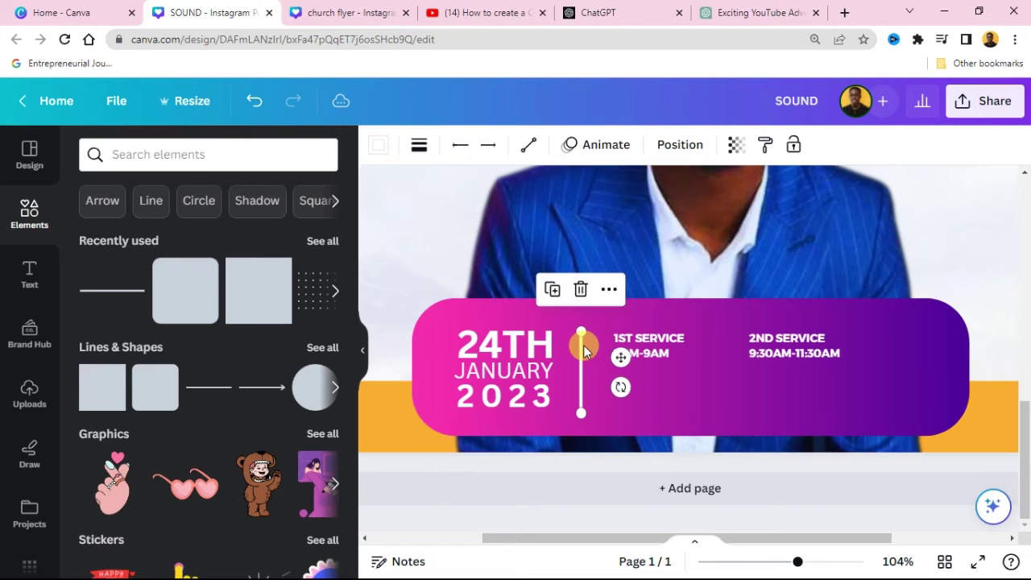
left_click_drag(583, 346, 583, 345)
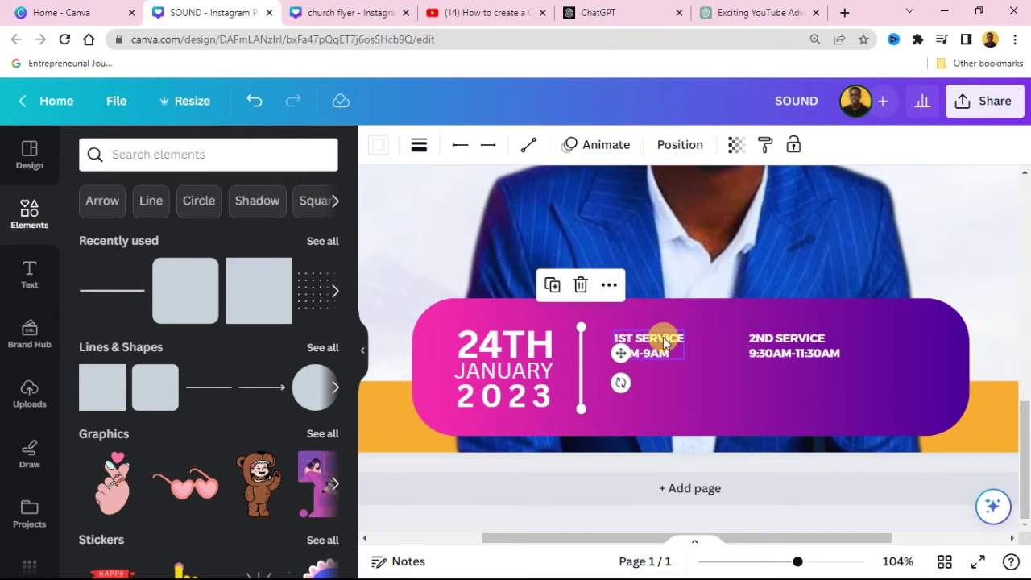
Duplicate the "1ST SERVICE 7AM-9AM" text and place the copy directly below it, aligned with its left edge.
left_click(686, 352)
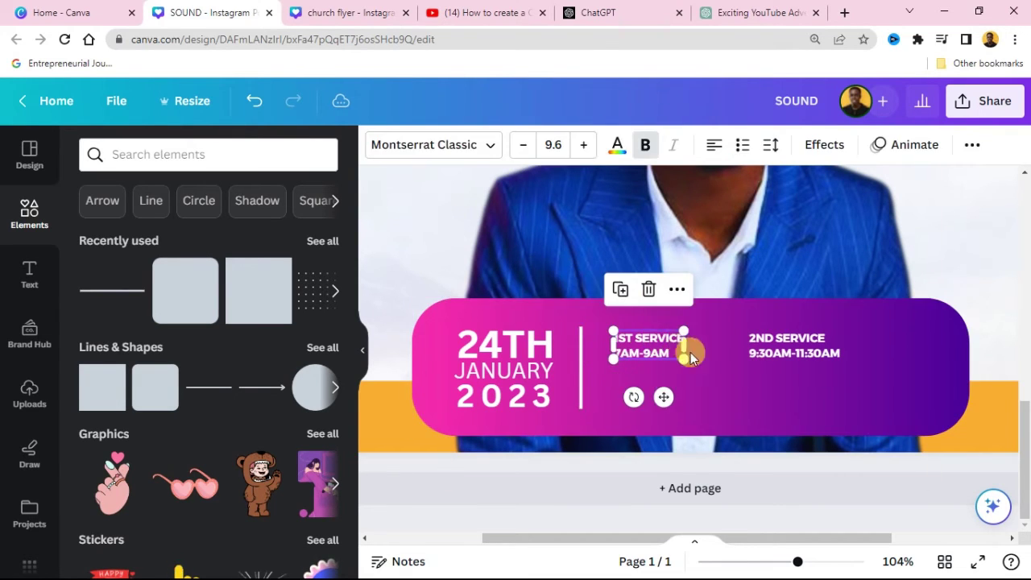
left_click(621, 289)
left_click_drag(654, 364, 627, 379)
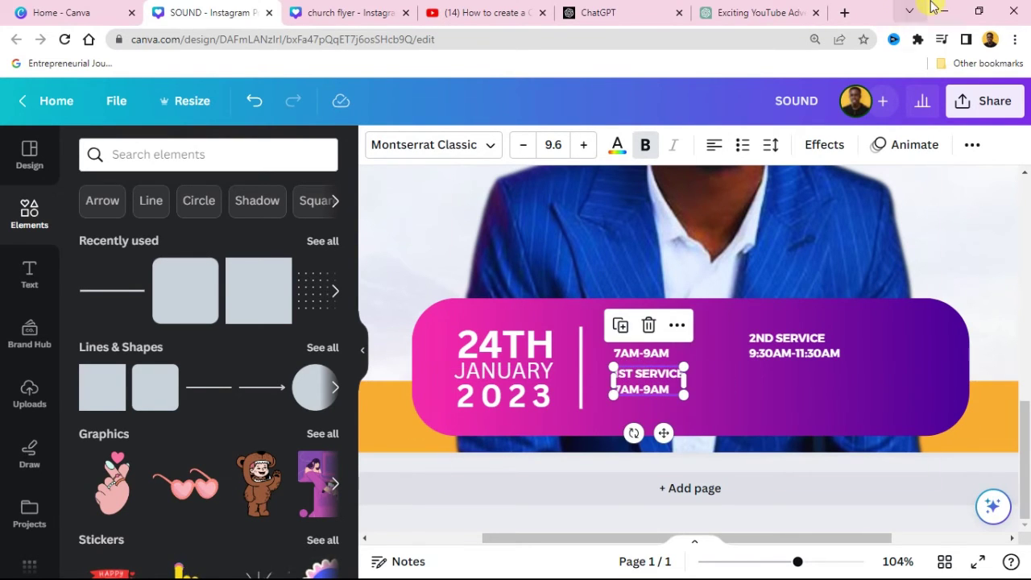
Replace the lower copy's wording with the two-line venue address copied from the Sound text file in Notepad.
left_click(942, 11)
left_click_drag(534, 358, 369, 348)
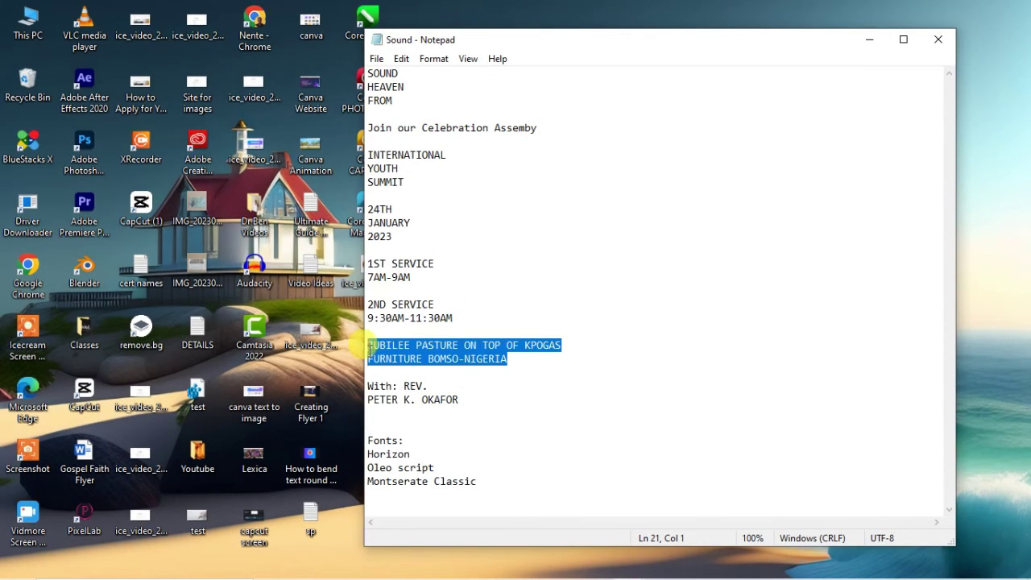
right_click(407, 343)
left_click(459, 392)
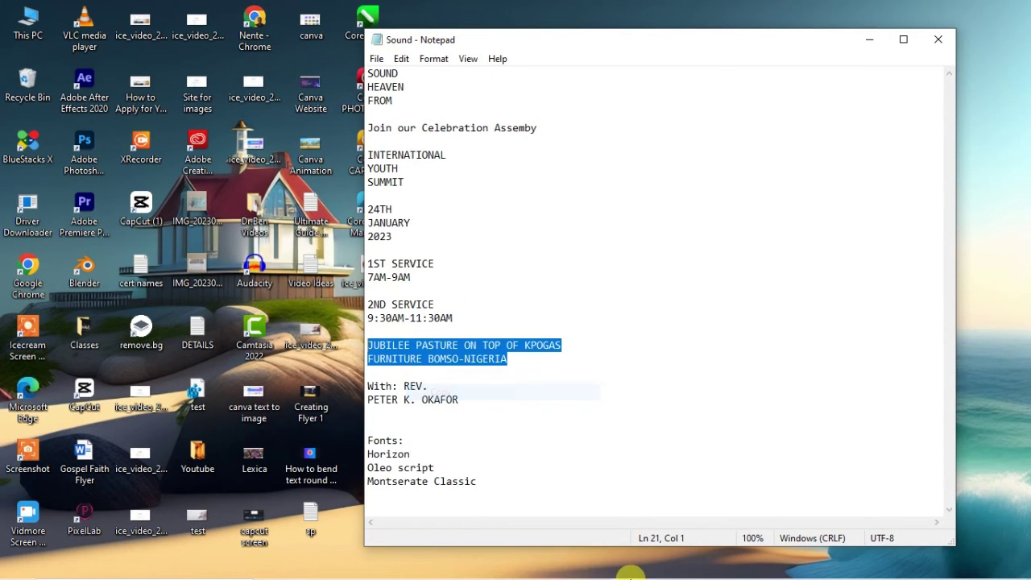
mouse_move(693, 568)
left_click(661, 566)
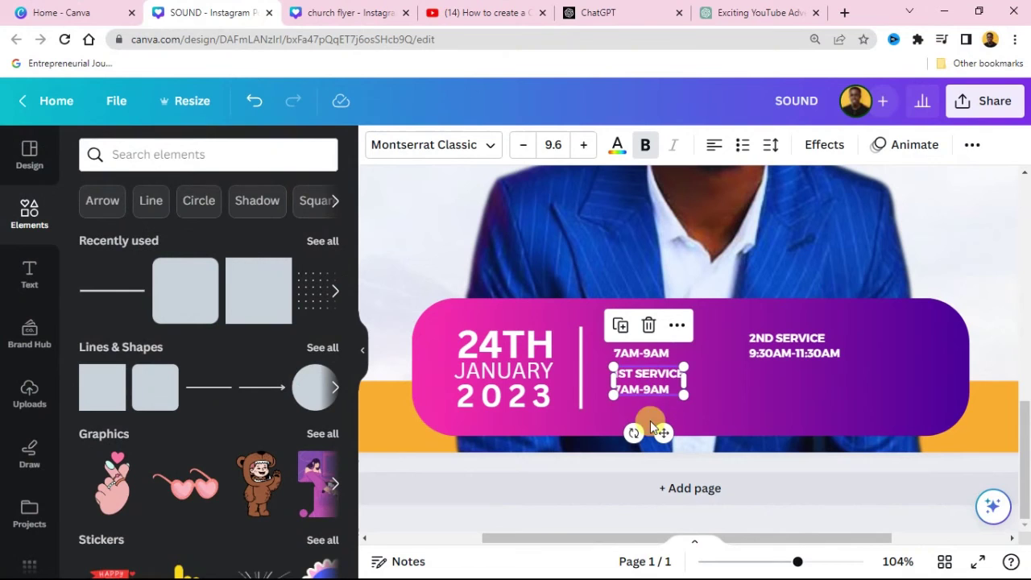
double_click(648, 375)
key("ctrl+v")
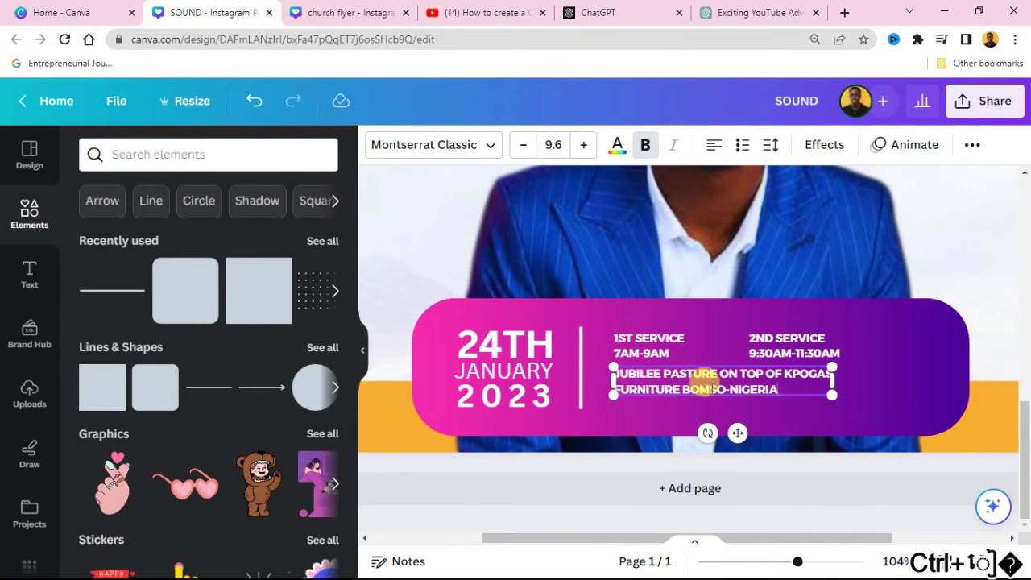
left_click(705, 390)
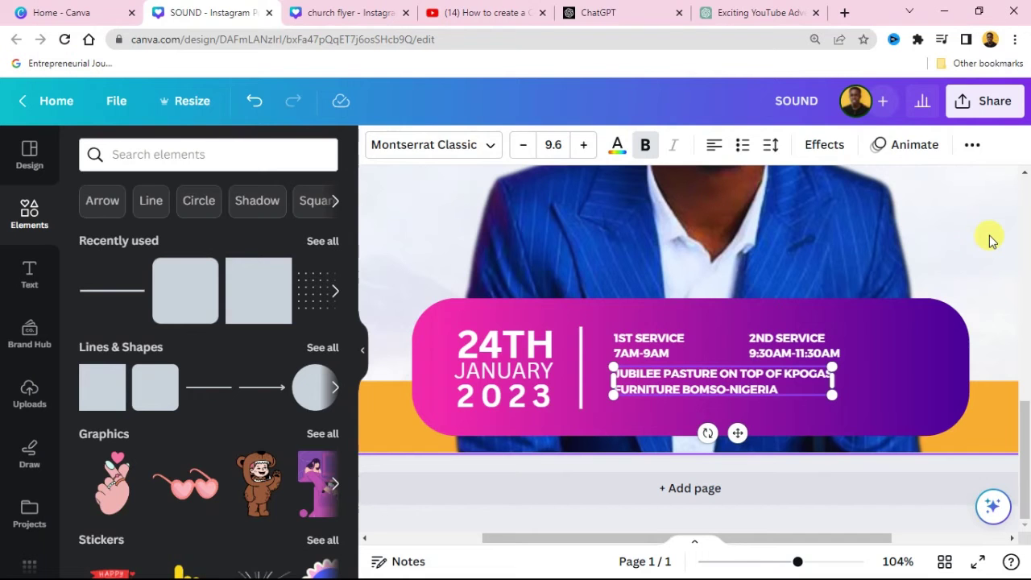
Remove bold from the part of the venue address that follows the venue name.
left_click(731, 350)
left_click(727, 377)
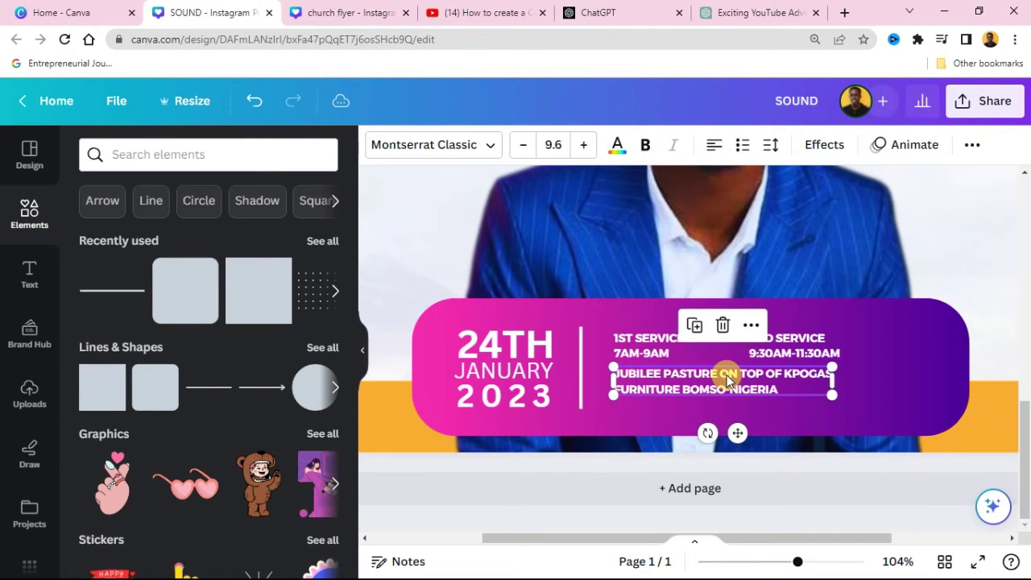
left_click(717, 369)
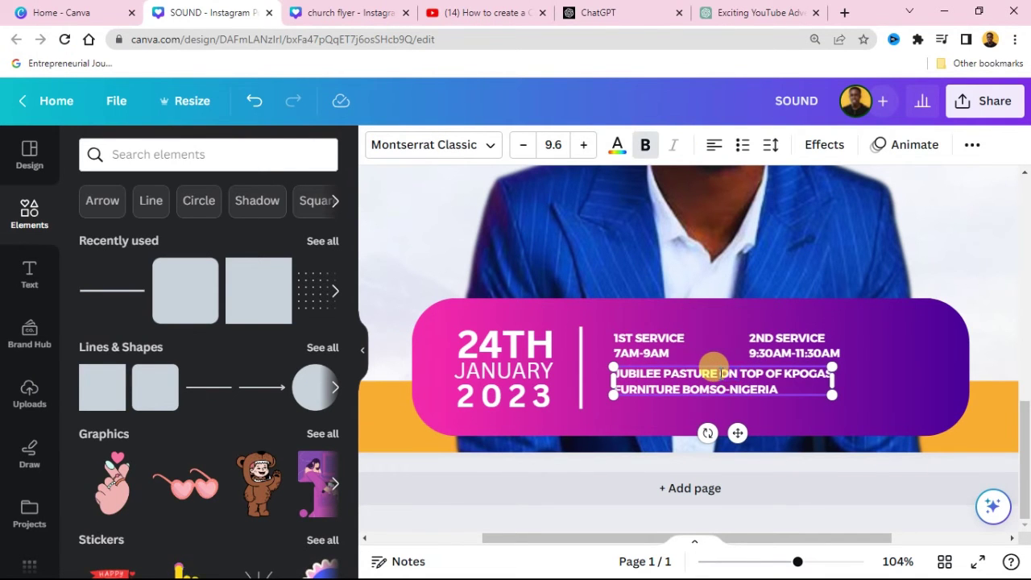
left_click_drag(719, 373, 778, 390)
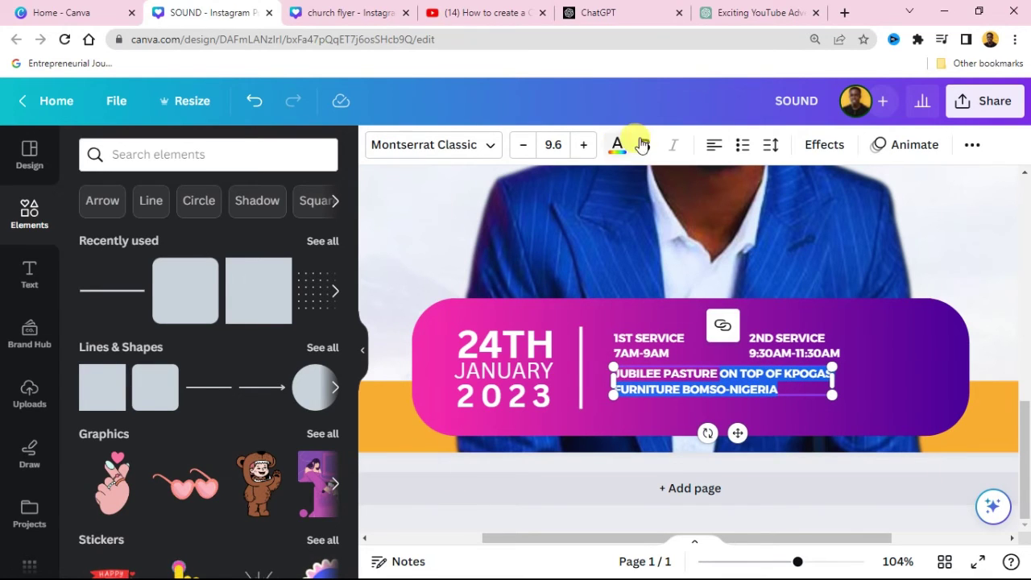
Set the venue address text's font to Aileron Regular from the popular fonts.
left_click(493, 147)
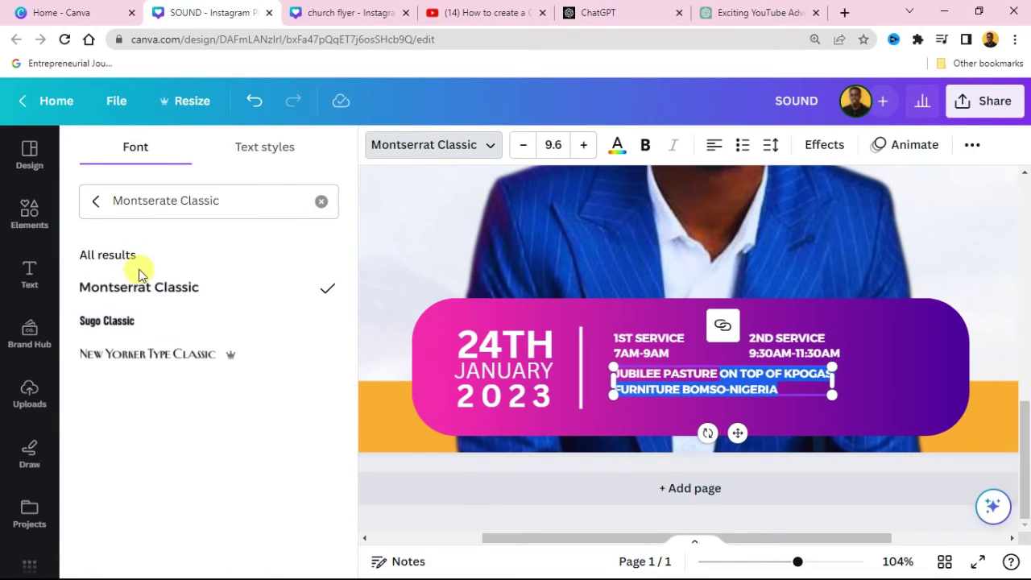
left_click(321, 201)
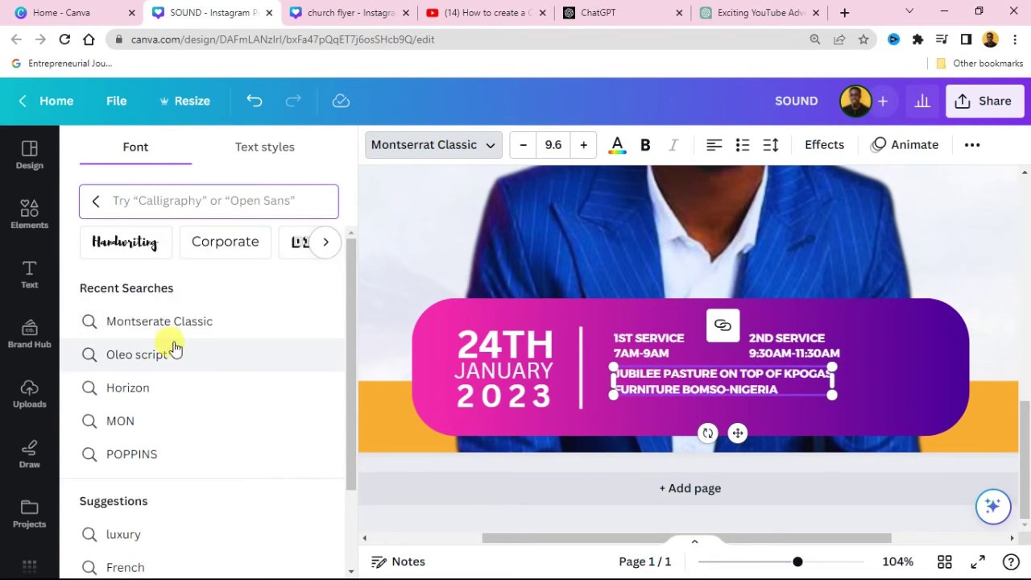
scroll(181, 411, "down", 2)
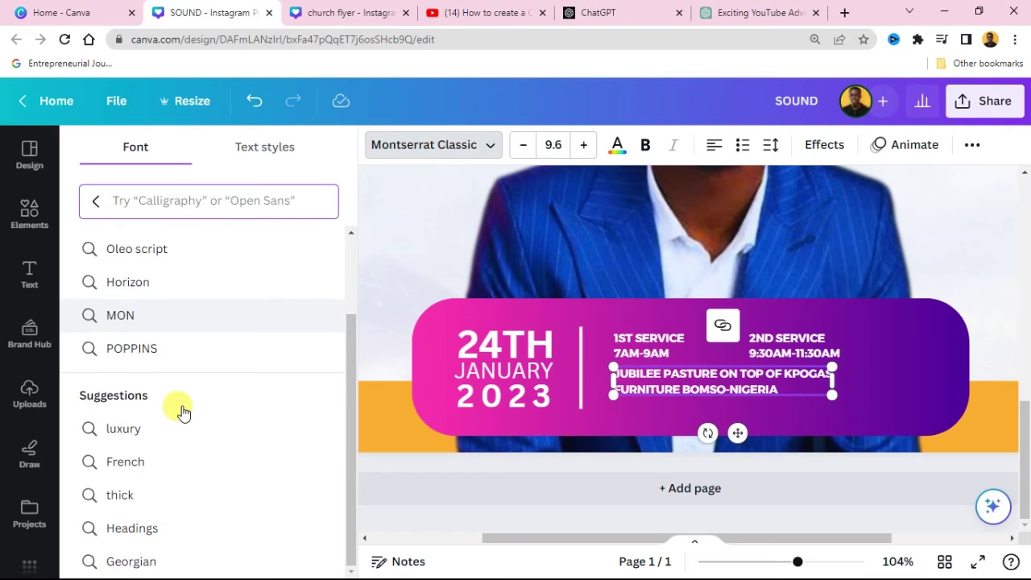
left_click(98, 203)
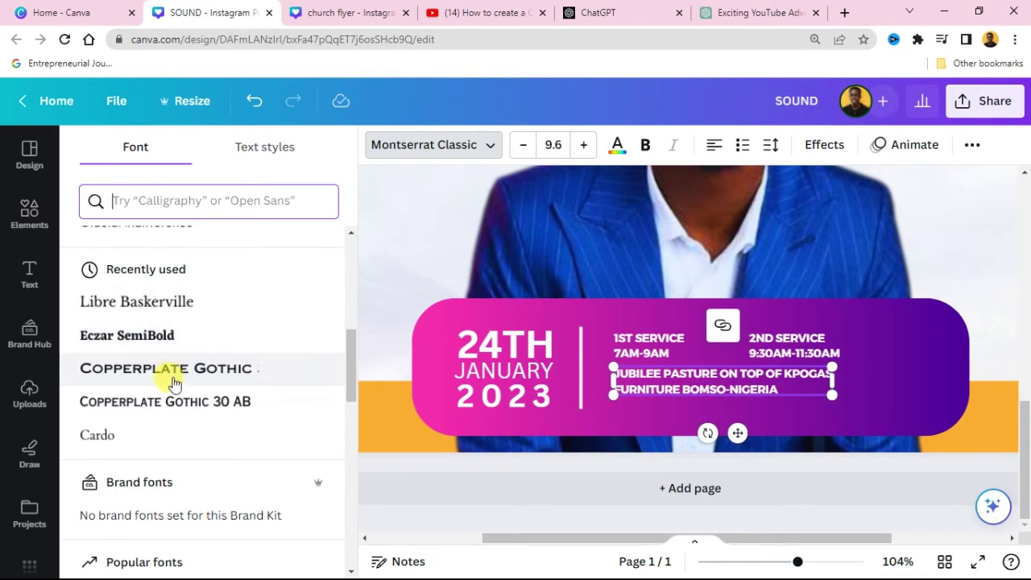
scroll(161, 406, "down", 5)
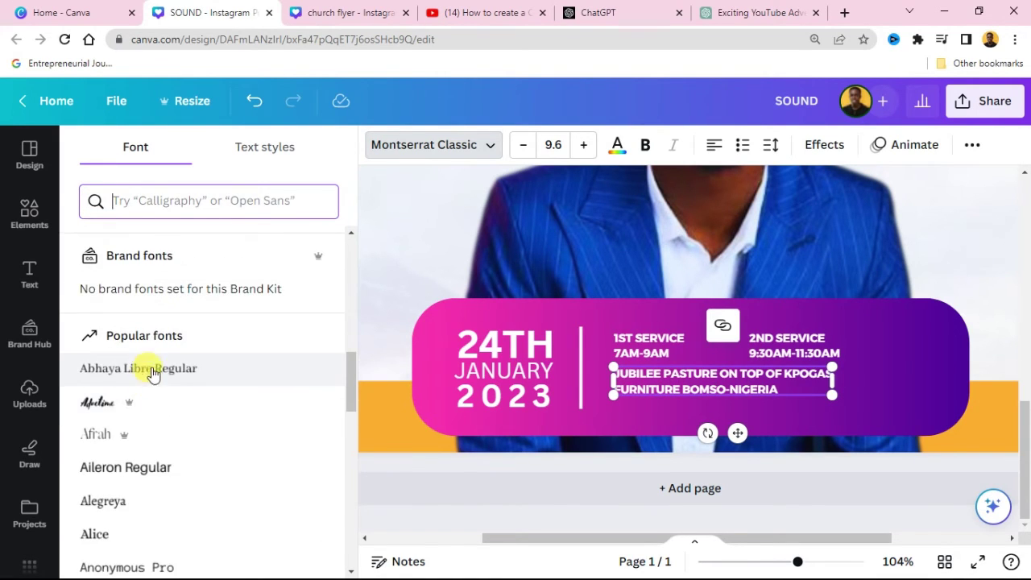
left_click(148, 322)
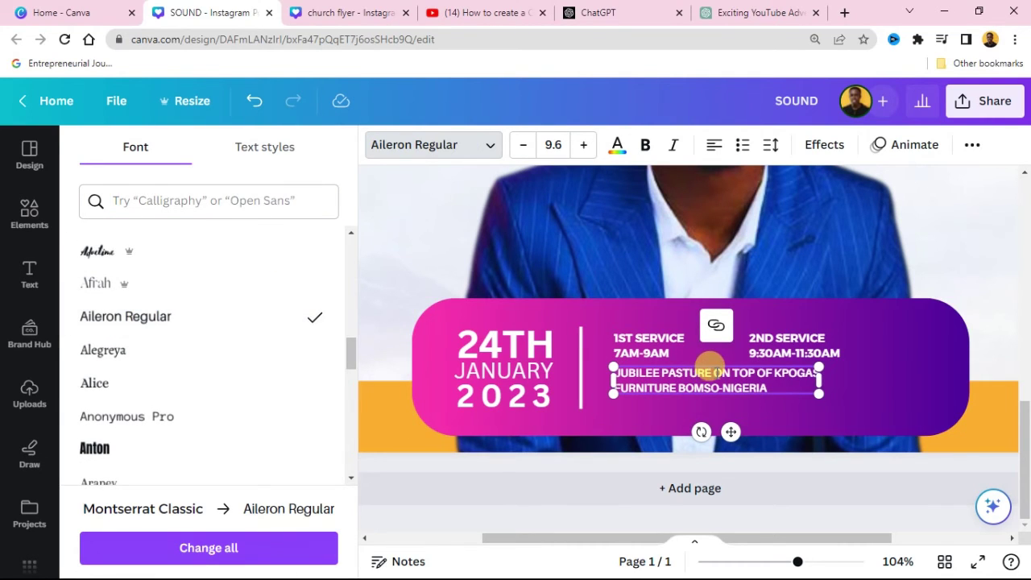
Make only the venue name at the start of the address bold.
left_click_drag(702, 372, 614, 372)
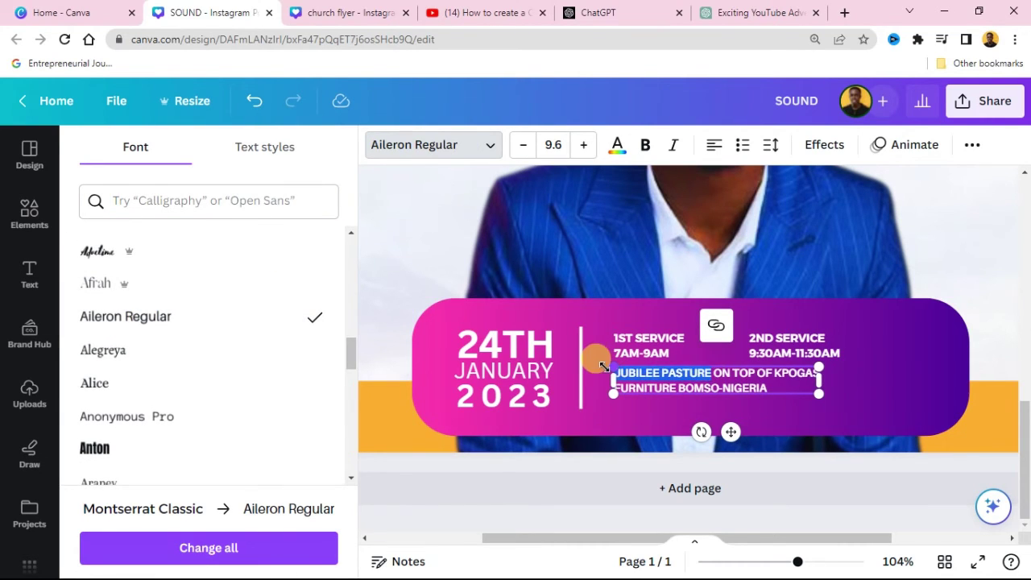
left_click(645, 145)
left_click(721, 374)
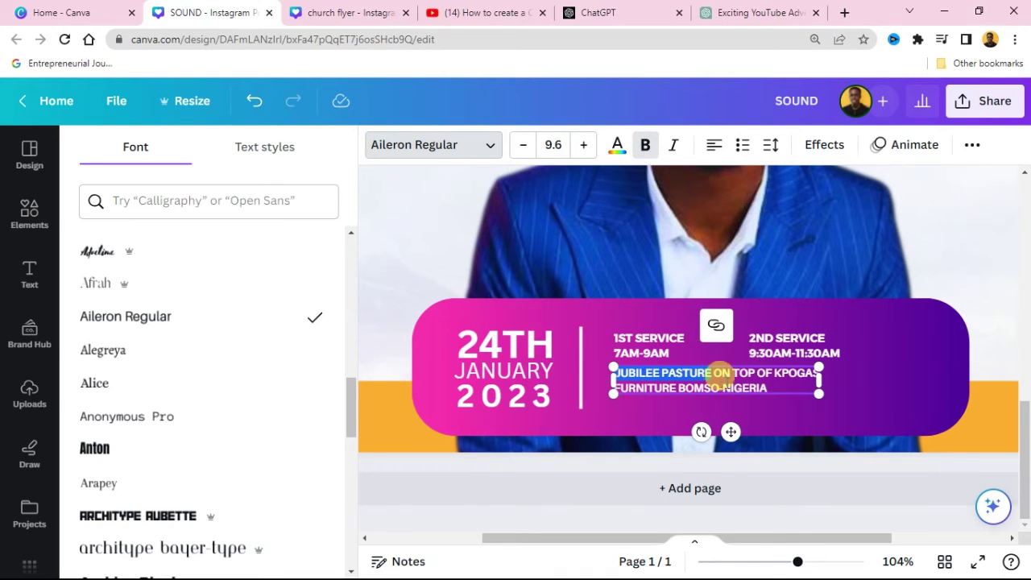
Set the venue address text's font to Poppins Medium, found by searching for "poppins".
left_click_drag(712, 372, 697, 388)
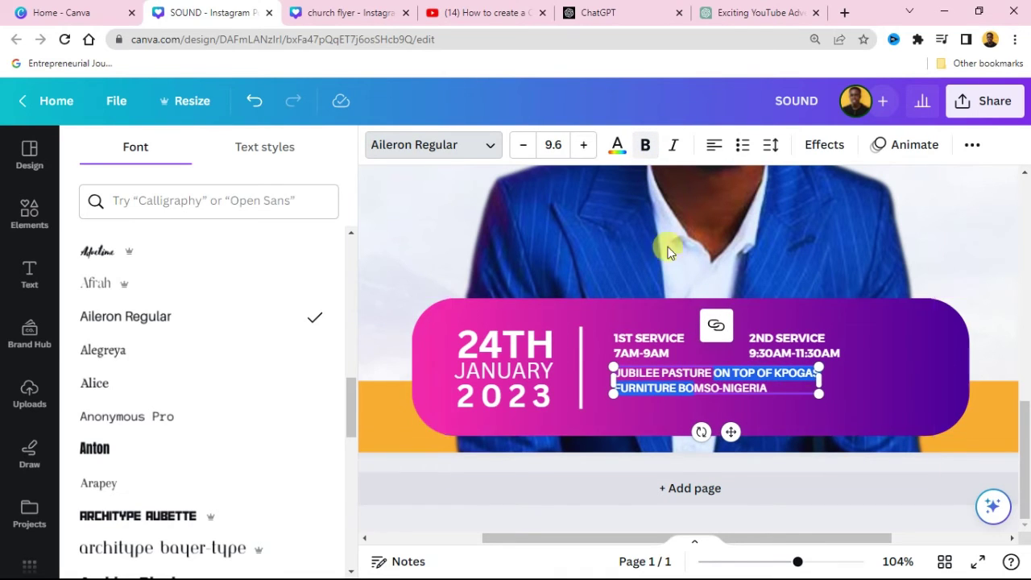
left_click(485, 147)
left_click(485, 147)
left_click(191, 202)
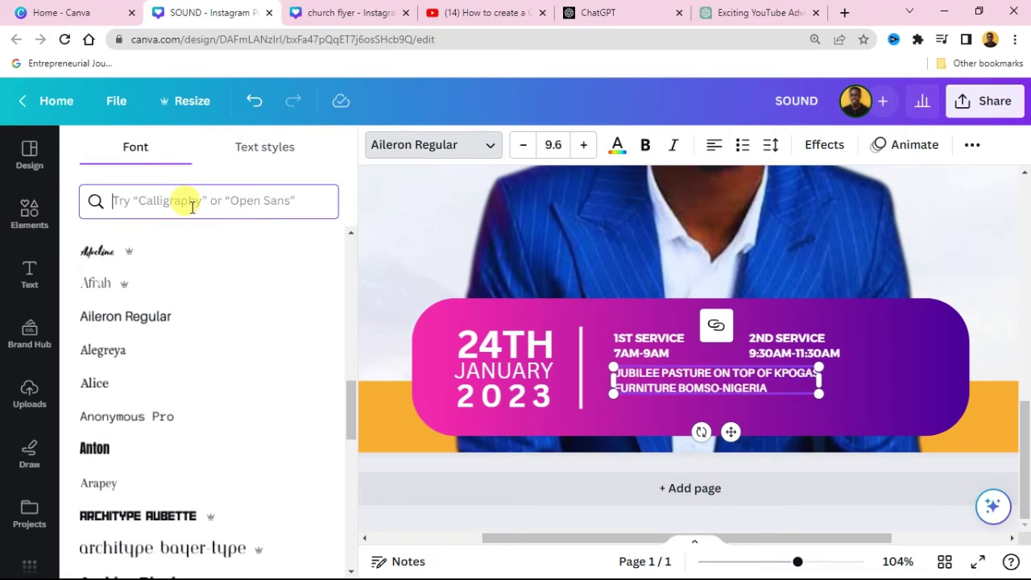
type("pop")
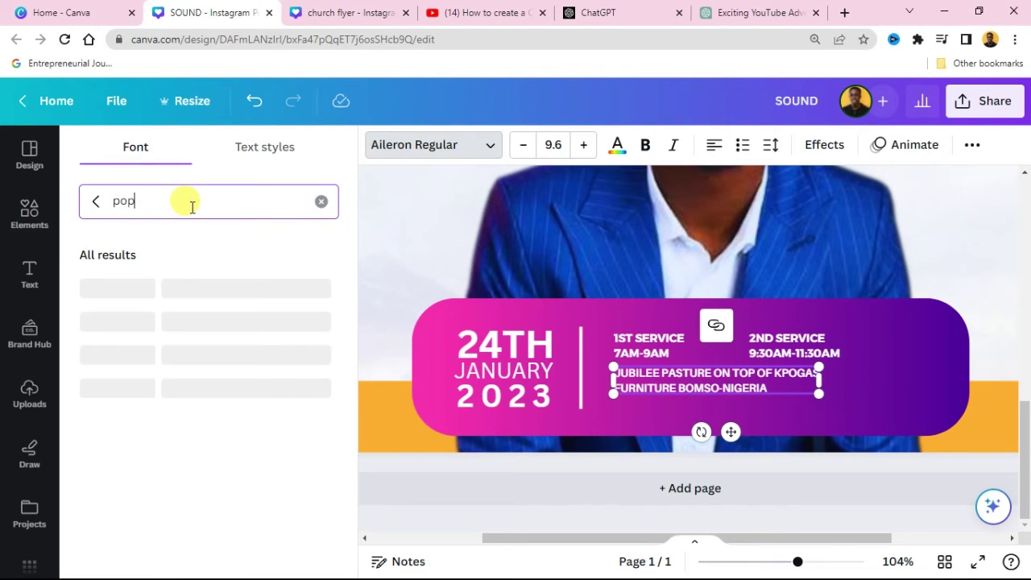
type("pins")
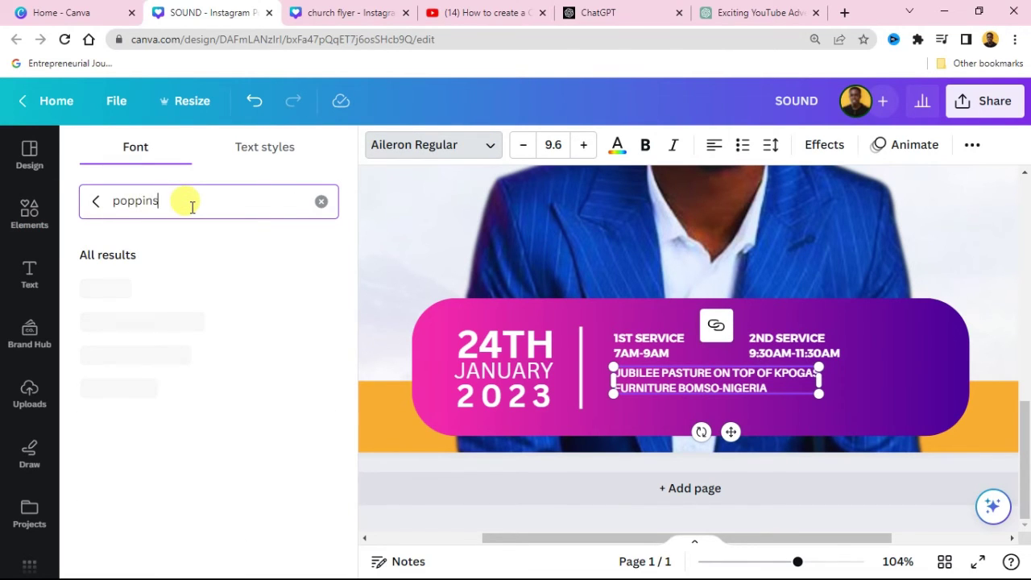
left_click(153, 357)
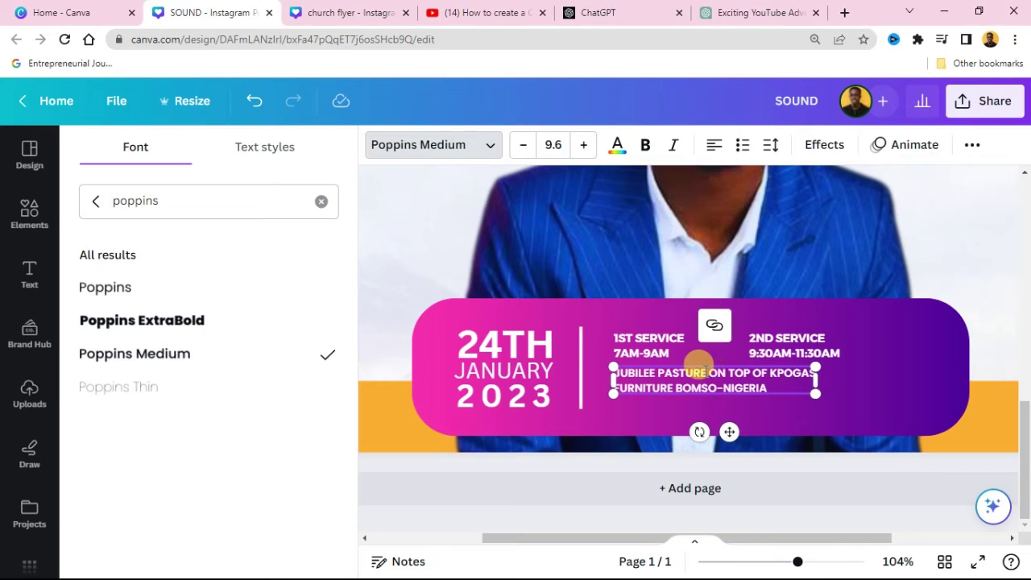
Remove bold from the part of the venue address from "ON TOP OF KPOGAS" to the end.
left_click_drag(707, 372, 642, 364)
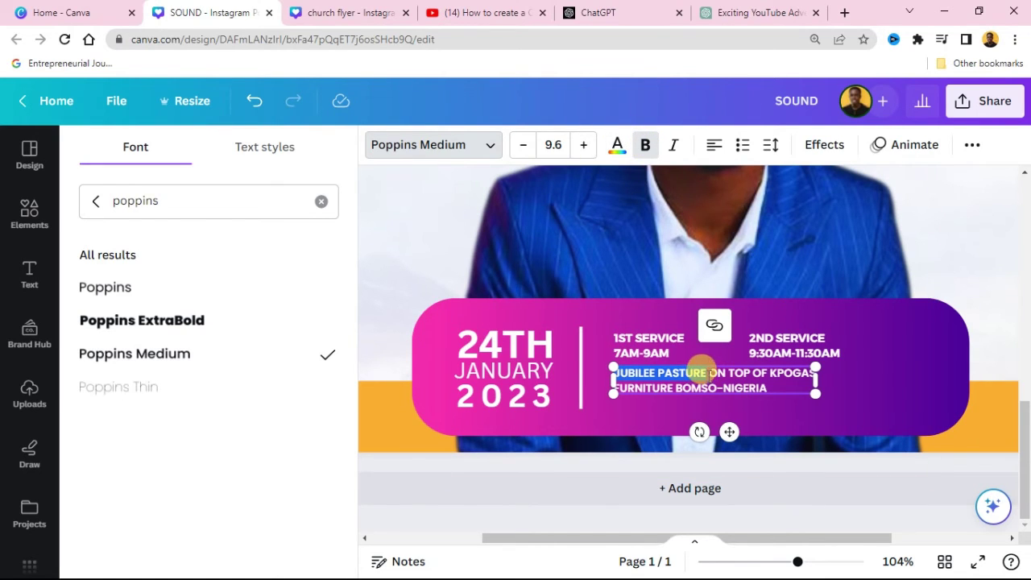
left_click(761, 388)
left_click_drag(706, 372, 767, 388)
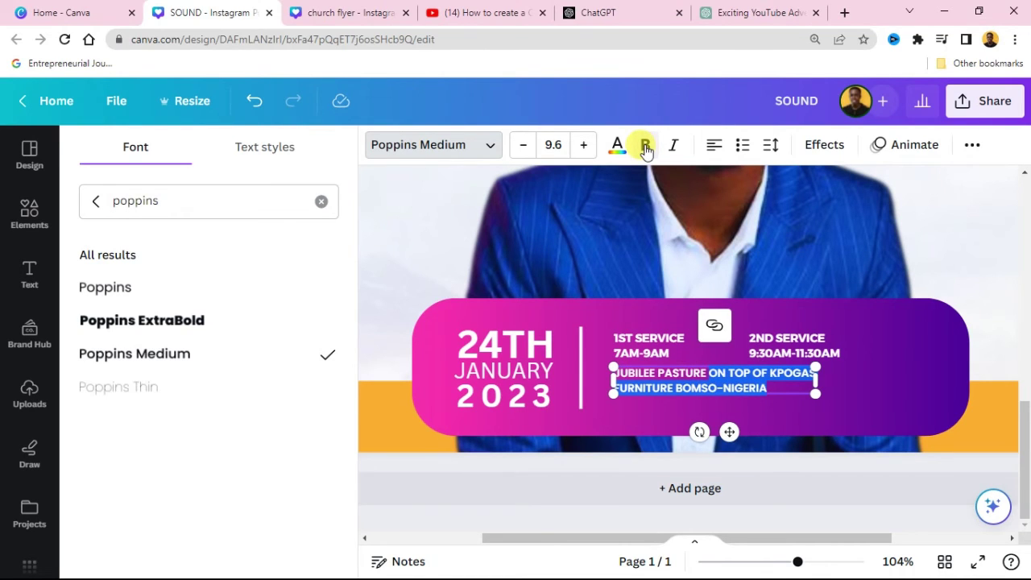
left_click(645, 147)
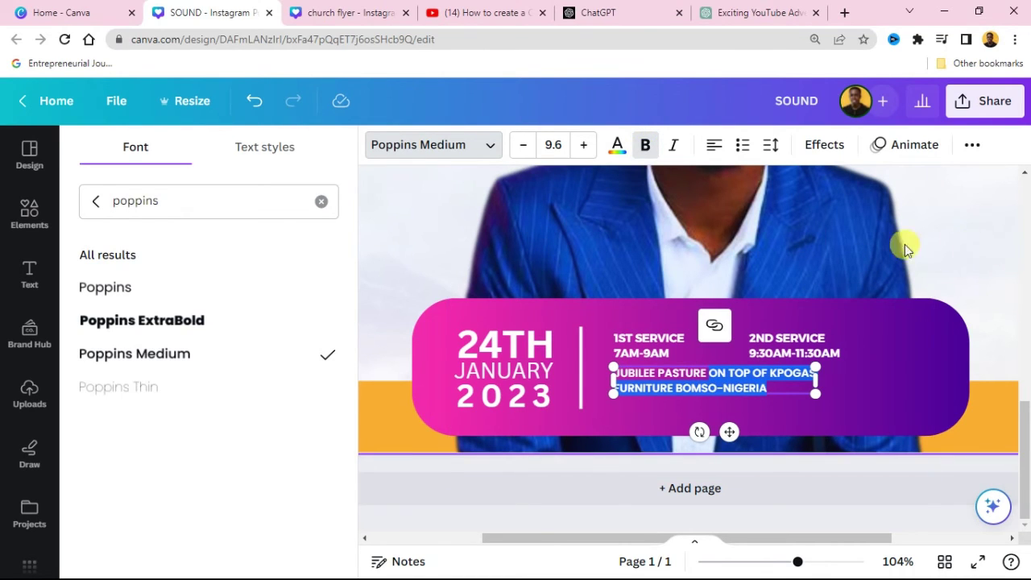
left_click(646, 145)
left_click(648, 145)
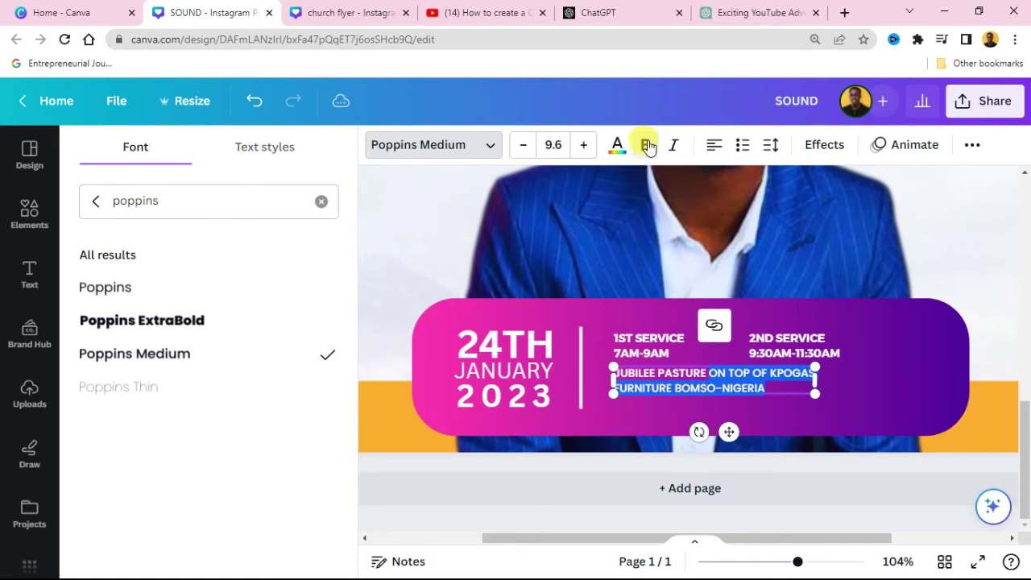
Enlarge the venue address text to font size 11.5 by scaling its box.
left_click(975, 237)
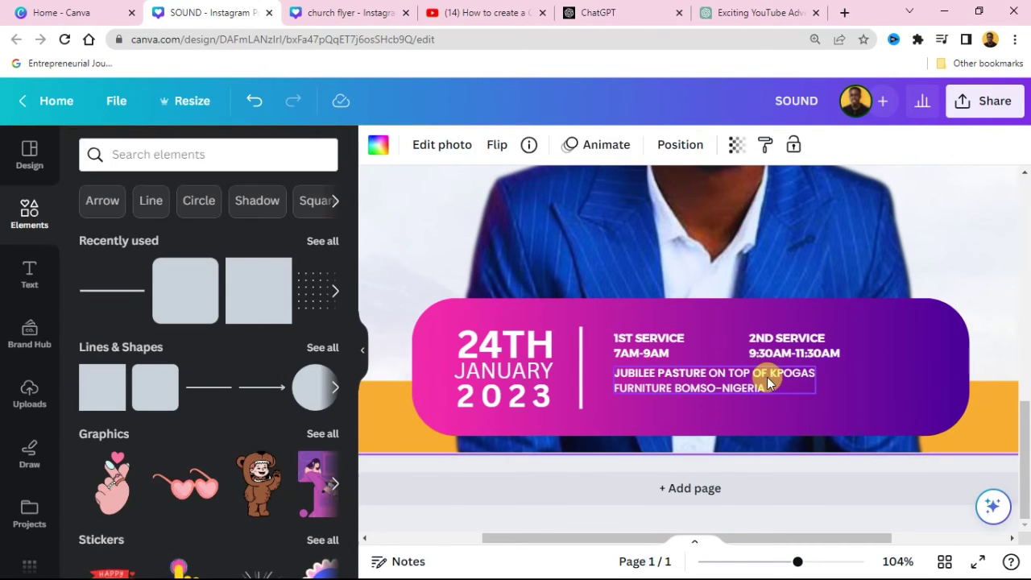
left_click(771, 376)
left_click_drag(808, 391, 854, 411)
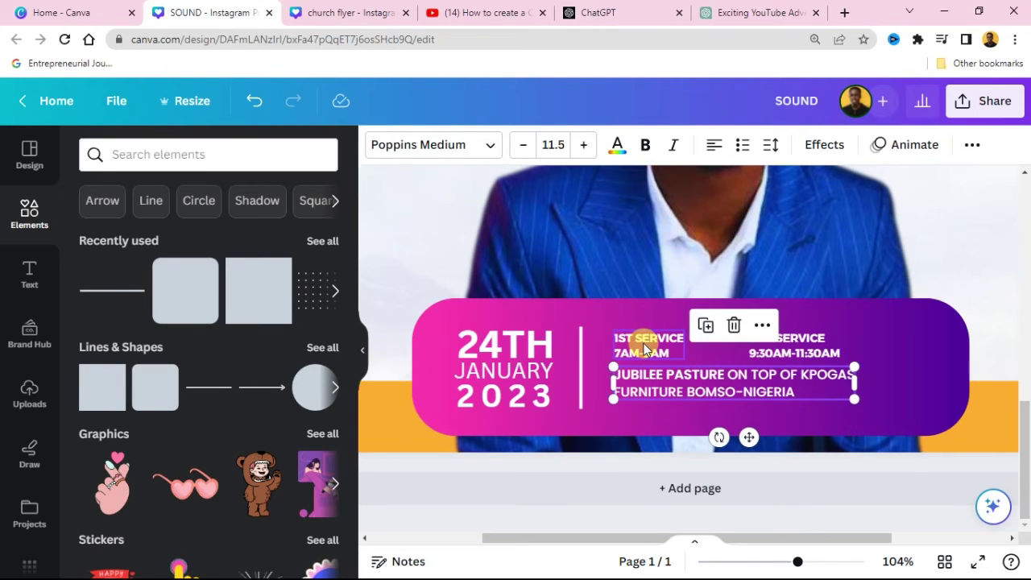
Enlarge the date, divider, both service times and venue address together, and centre them within the gradient bar.
left_click(644, 348, "shift")
left_click(787, 354, "shift")
left_click(577, 350, "shift")
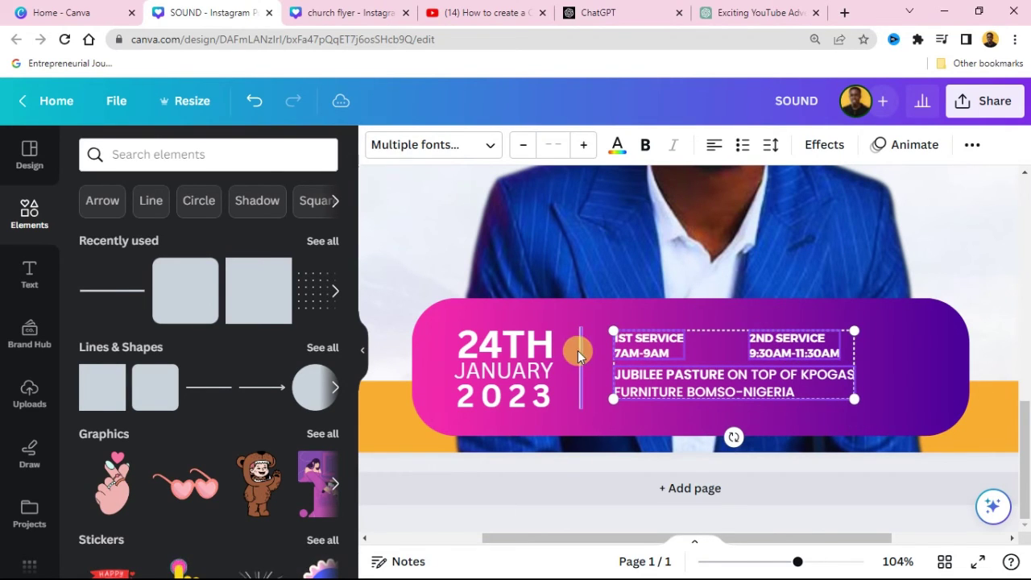
left_click(556, 348, "shift")
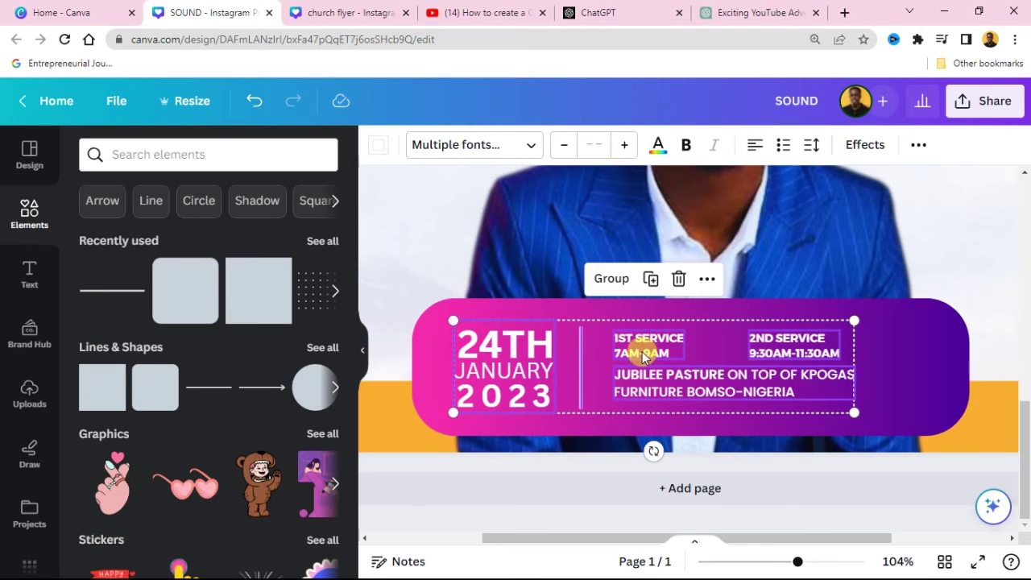
left_click_drag(640, 352, 677, 355)
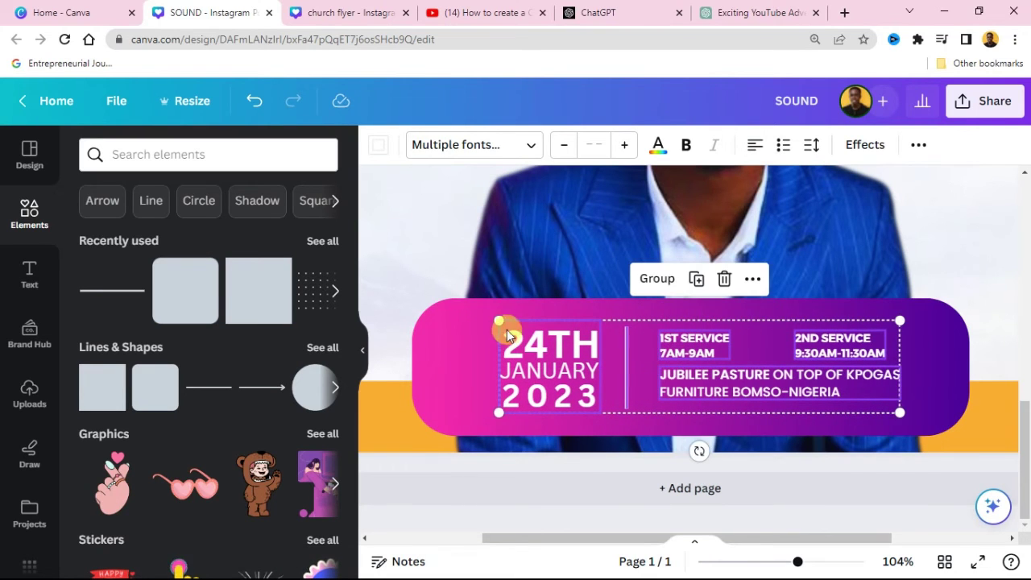
left_click_drag(488, 311, 453, 310)
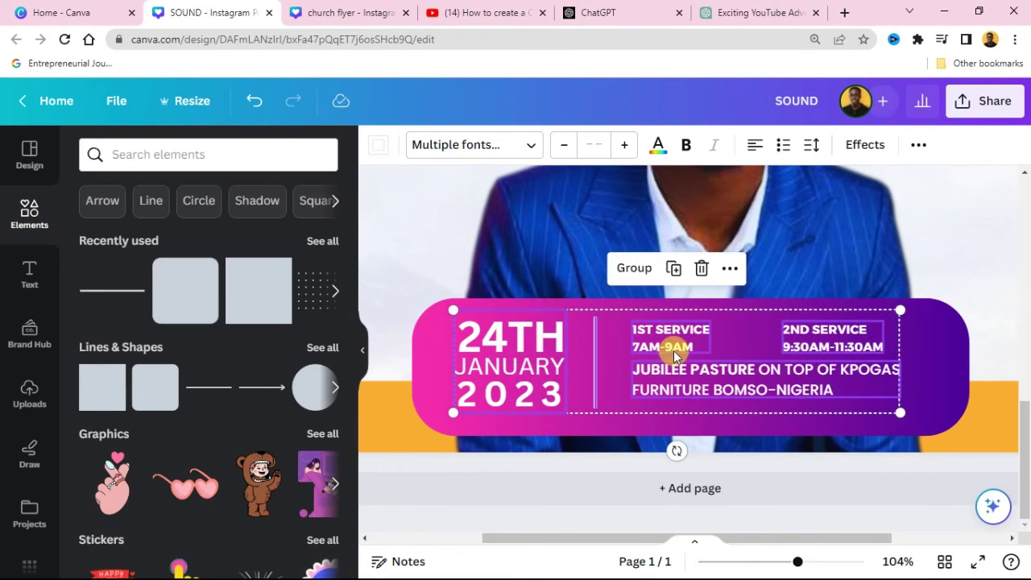
left_click_drag(673, 346, 687, 351)
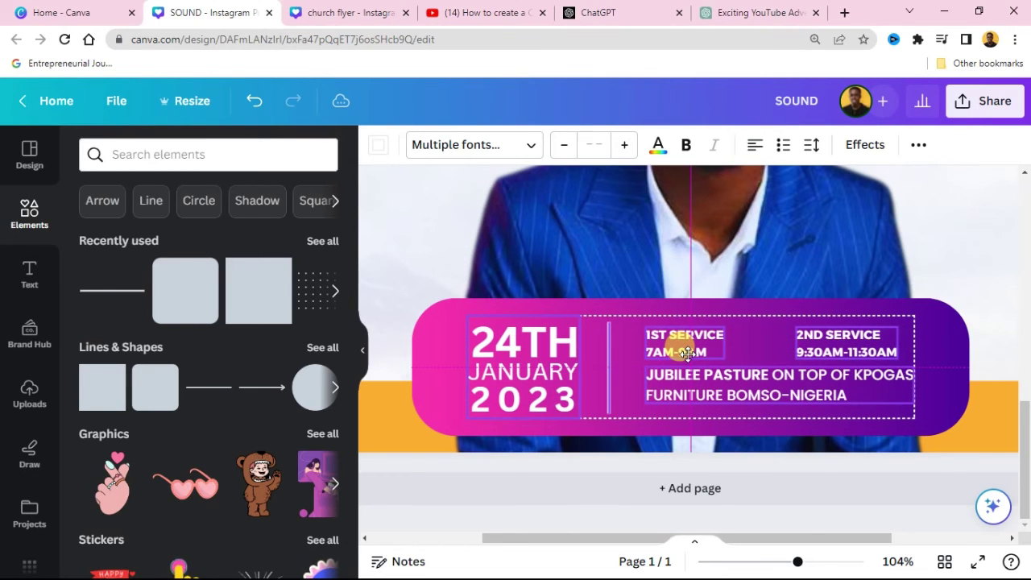
Preview the whole flyer in full screen.
left_click(977, 561)
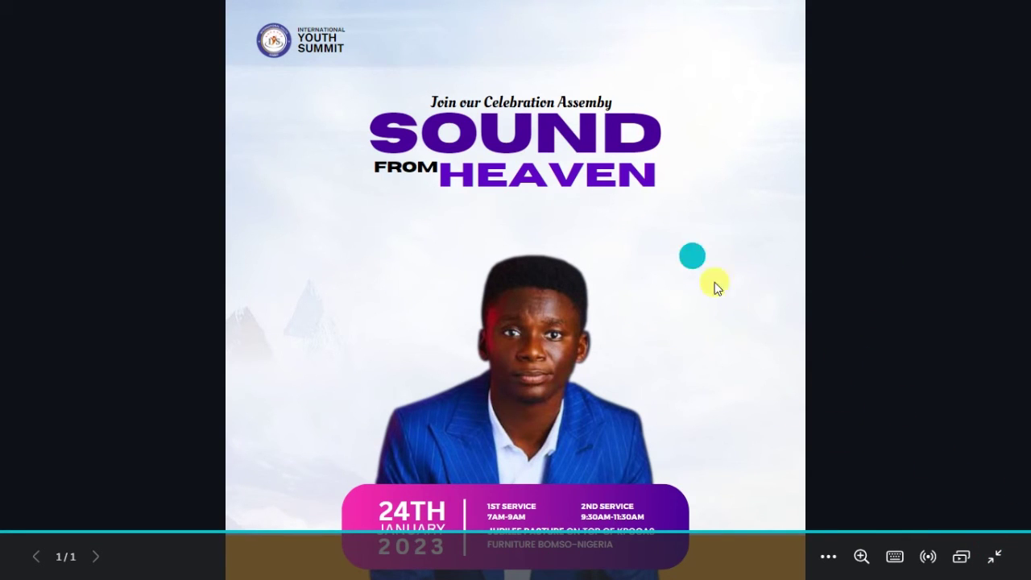
left_click(993, 557)
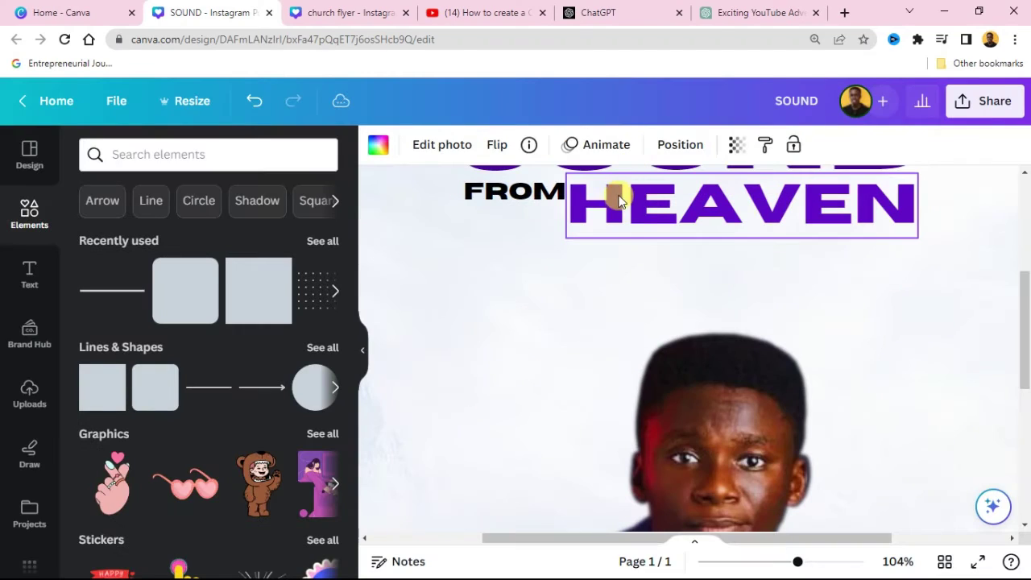
Enlarge the tagline and "SOUND FROM HEAVEN" title together, and centre them horizontally above the speaker's head.
left_click(894, 561)
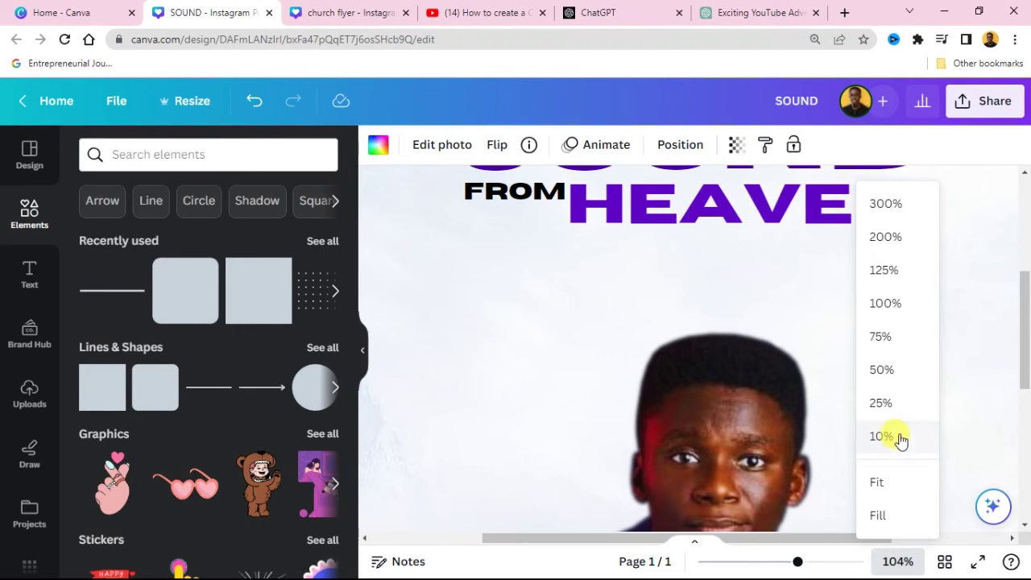
left_click(881, 483)
left_click(897, 272)
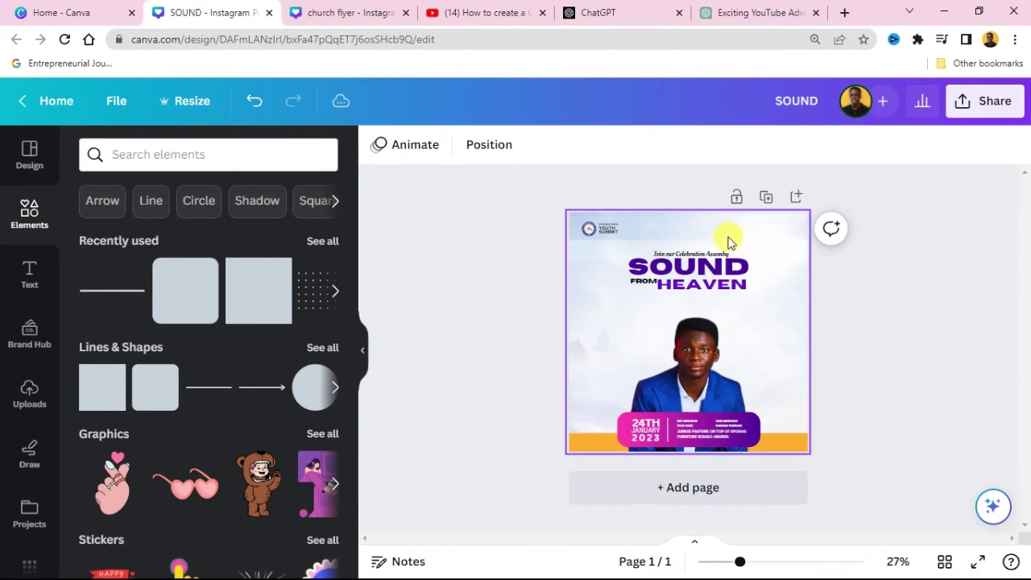
left_click_drag(642, 195, 774, 300)
left_click_drag(734, 273, 715, 272)
left_click_drag(614, 300, 600, 305)
left_click_drag(703, 275, 707, 269)
left_click(938, 288)
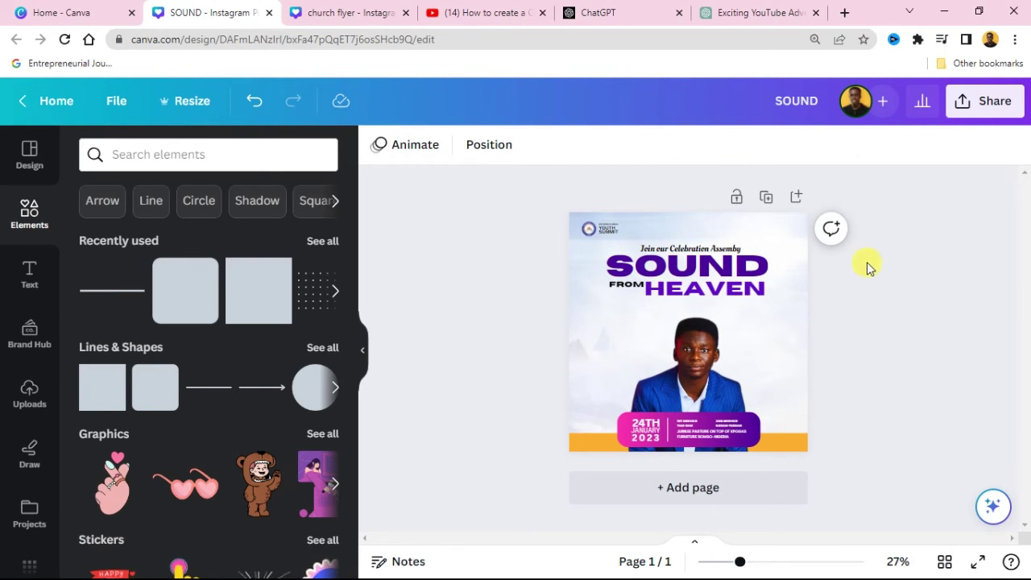
Consult the finished church flyer design for reference, and duplicate the 2ND SERVICE text into the empty area right of the speaker's face.
left_click(350, 13)
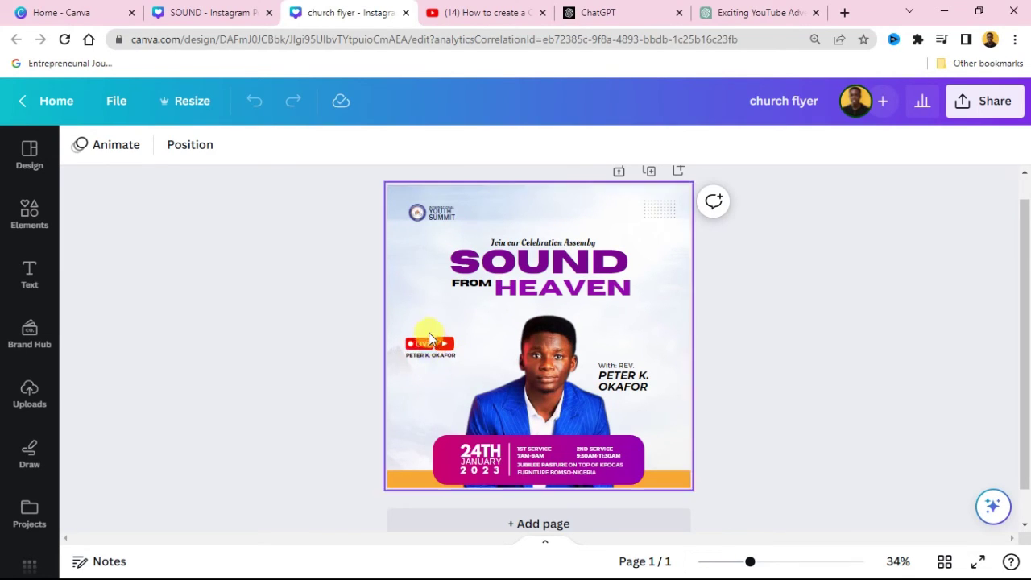
left_click(236, 15)
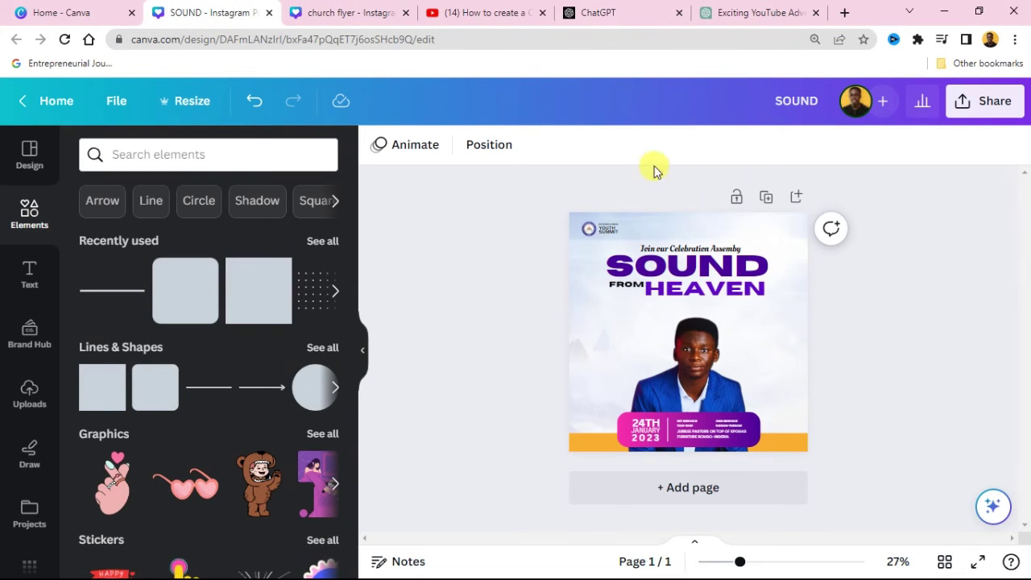
left_click(730, 416)
left_click(699, 377)
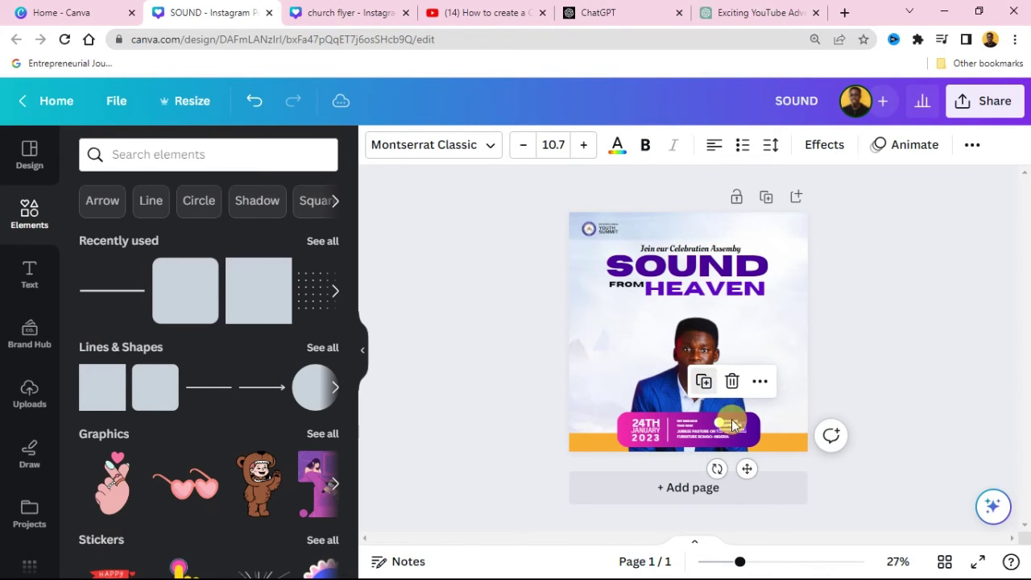
left_click_drag(754, 455, 769, 378)
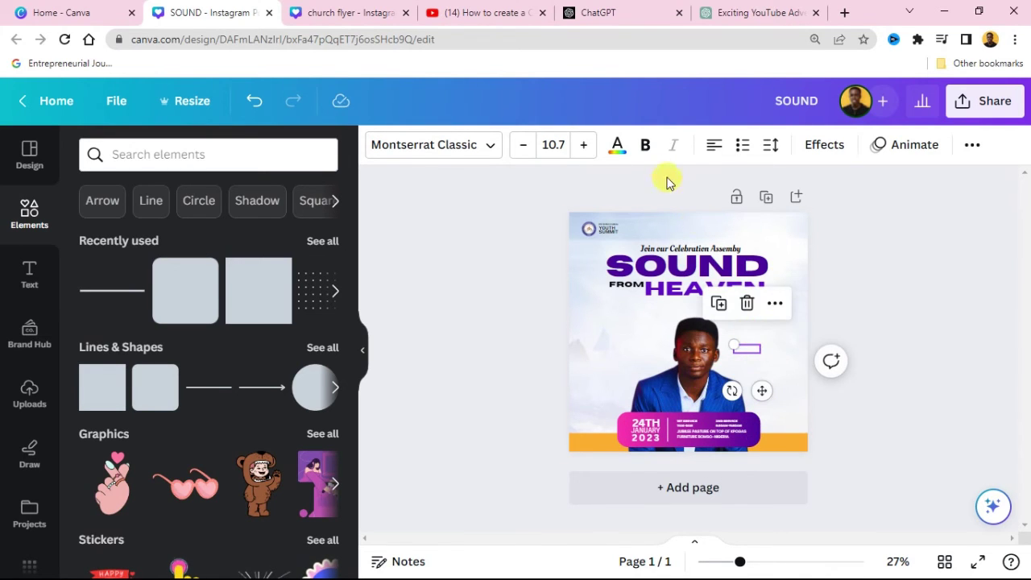
Colour the duplicated service text black from the document colors.
left_click(618, 145)
left_click(142, 245)
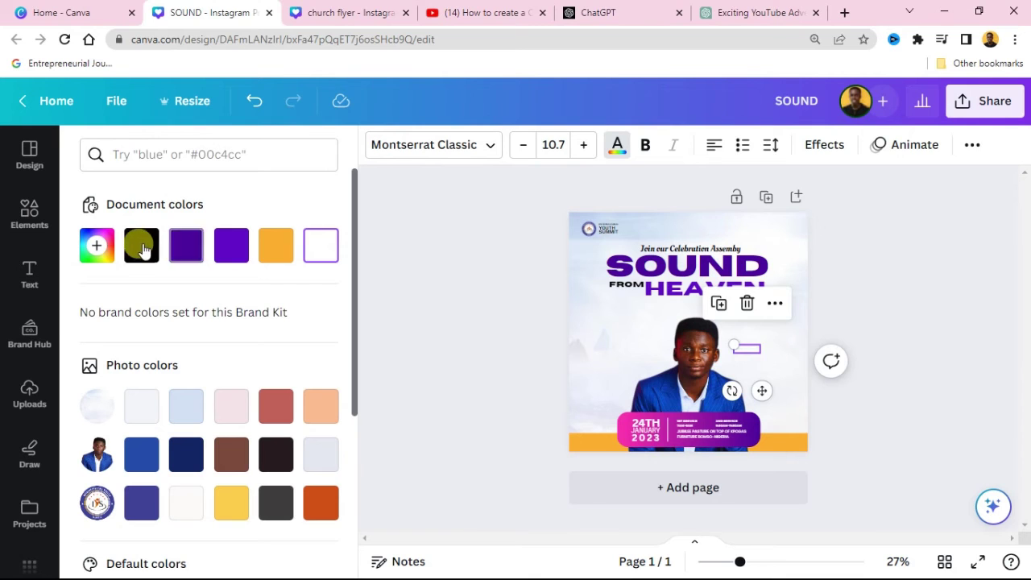
key("Escape")
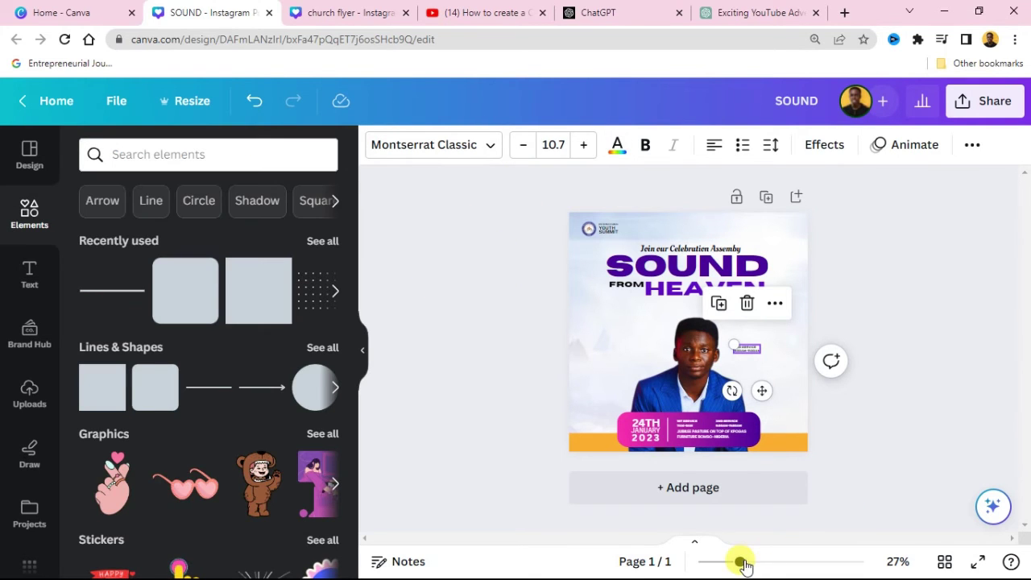
Copy the speaker's name without its title from the Sound notes in Notepad and replace the duplicated 2ND SERVICE text in Canva with it.
left_click_drag(745, 566, 780, 563)
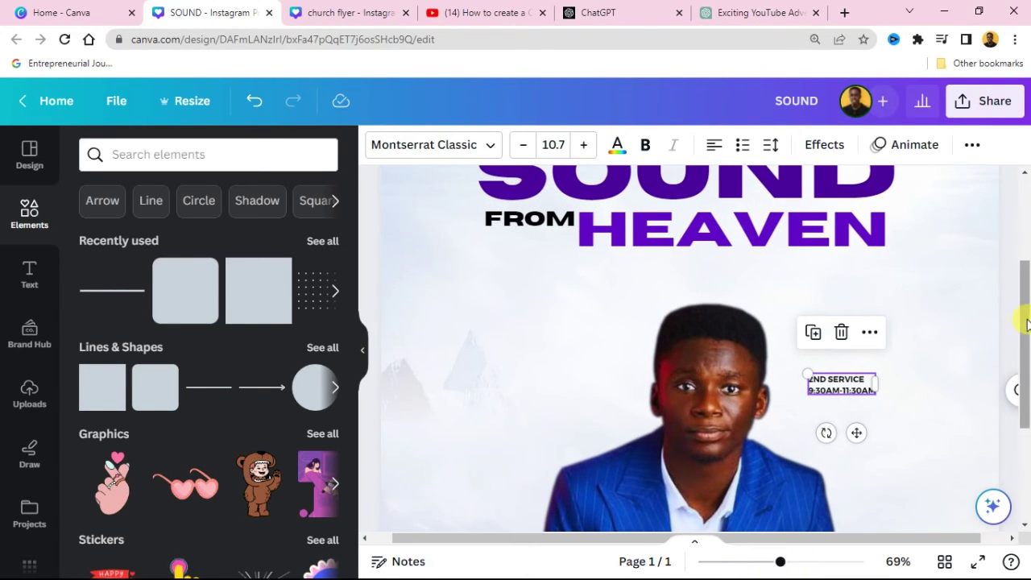
left_click_drag(1027, 324, 1023, 368)
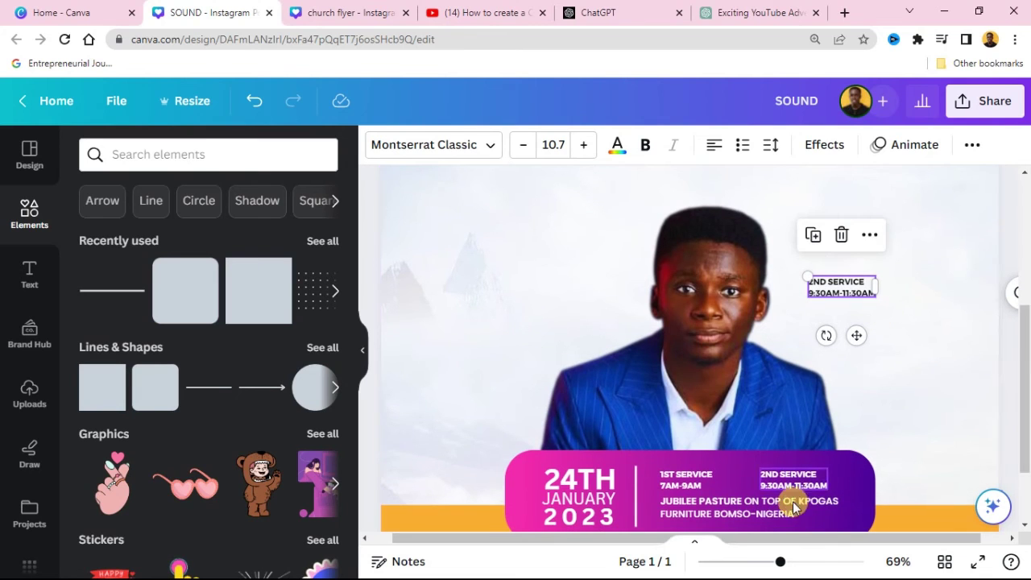
left_click_drag(782, 537, 821, 547)
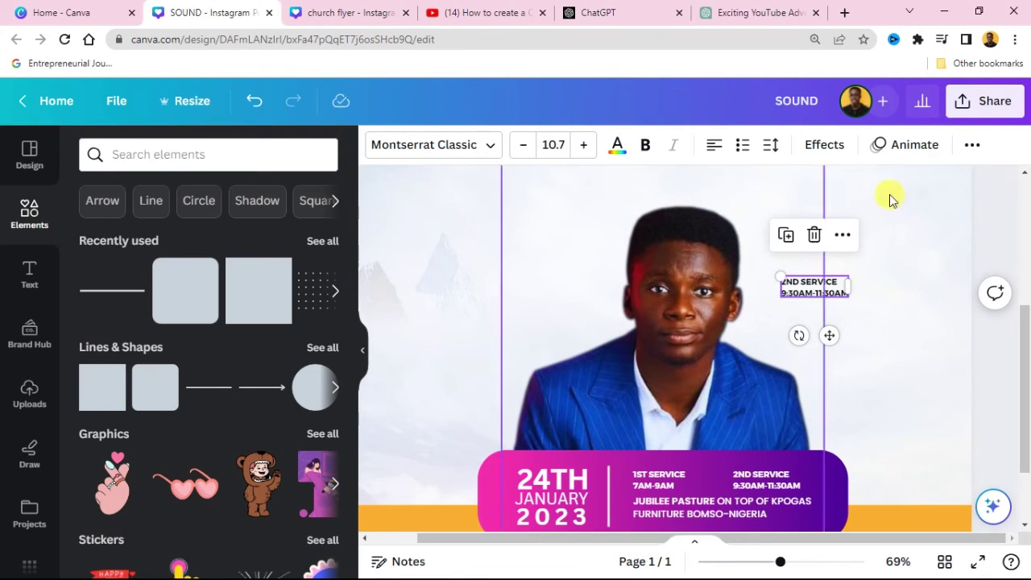
double_click(821, 290)
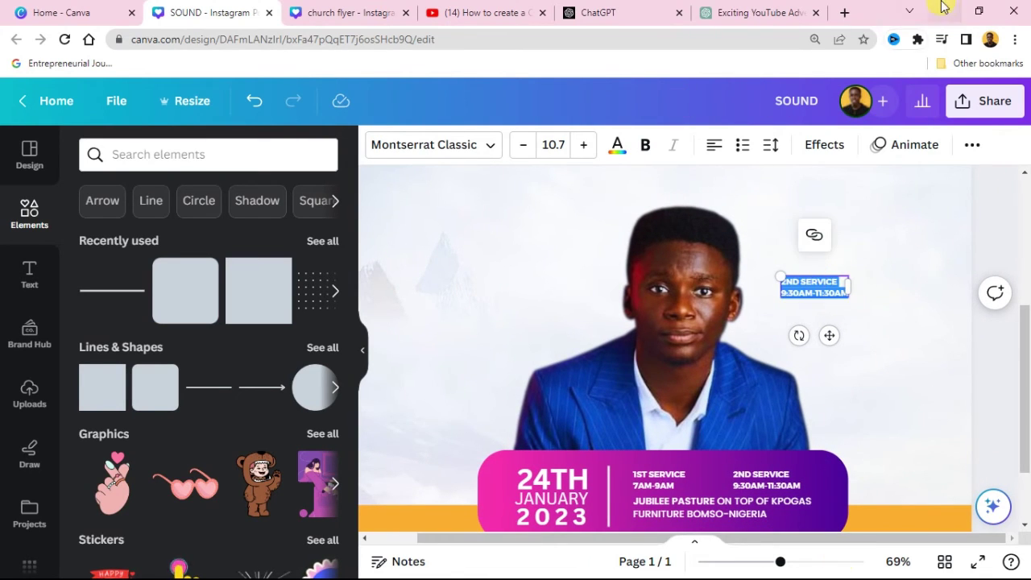
left_click(944, 9)
left_click_drag(460, 400, 374, 384)
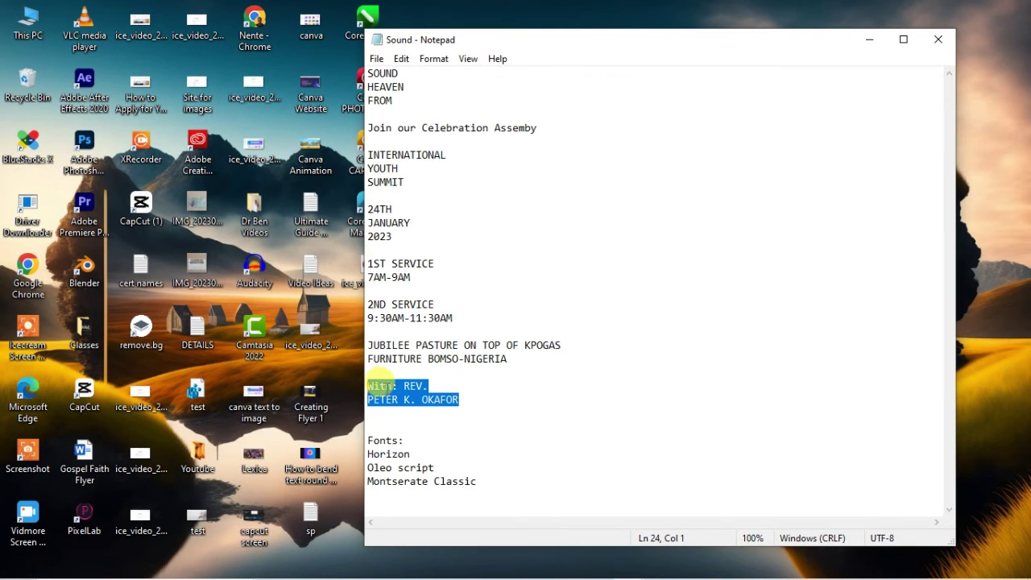
left_click(454, 399)
left_click_drag(463, 400, 392, 398)
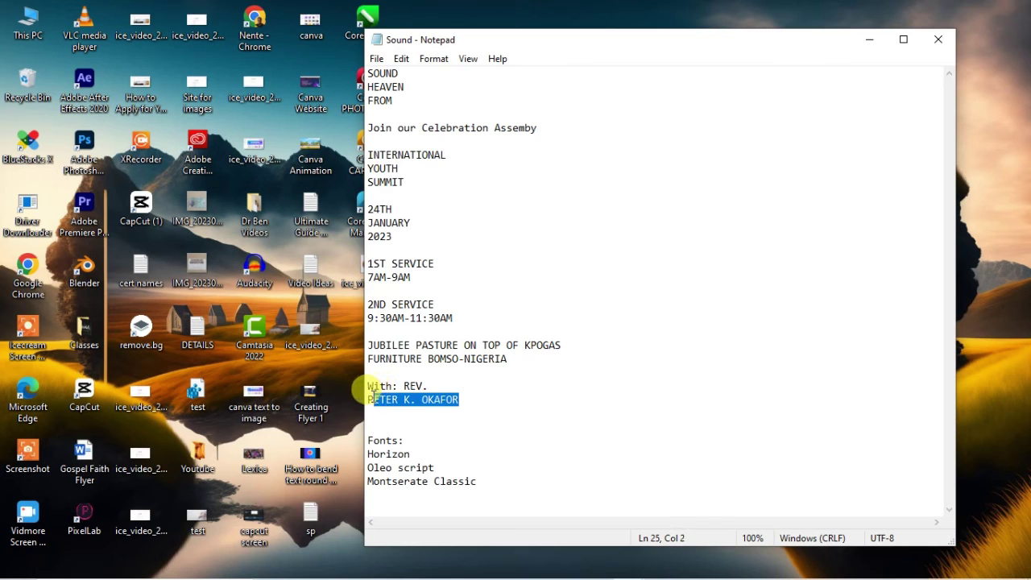
right_click(381, 405)
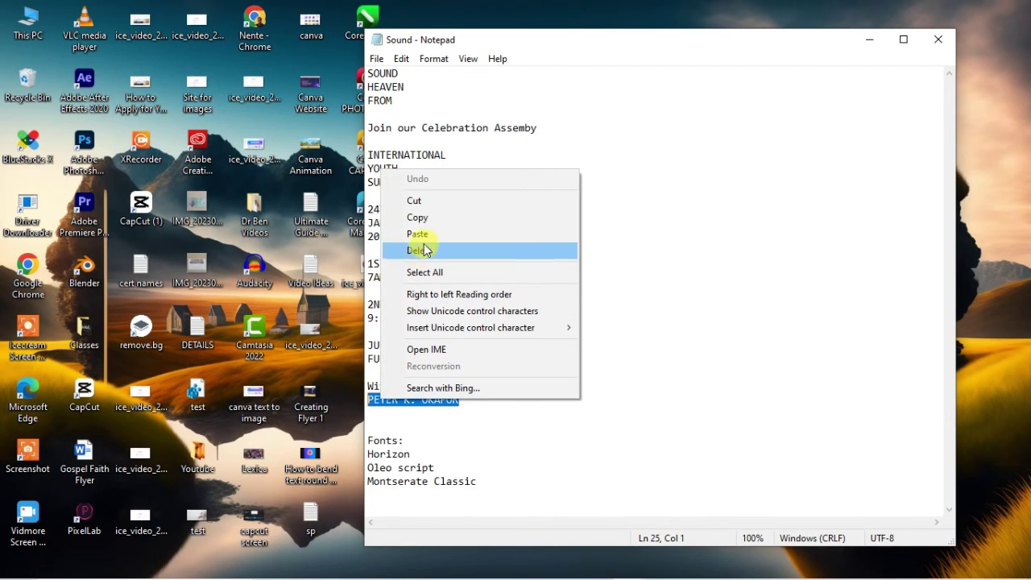
left_click(424, 218)
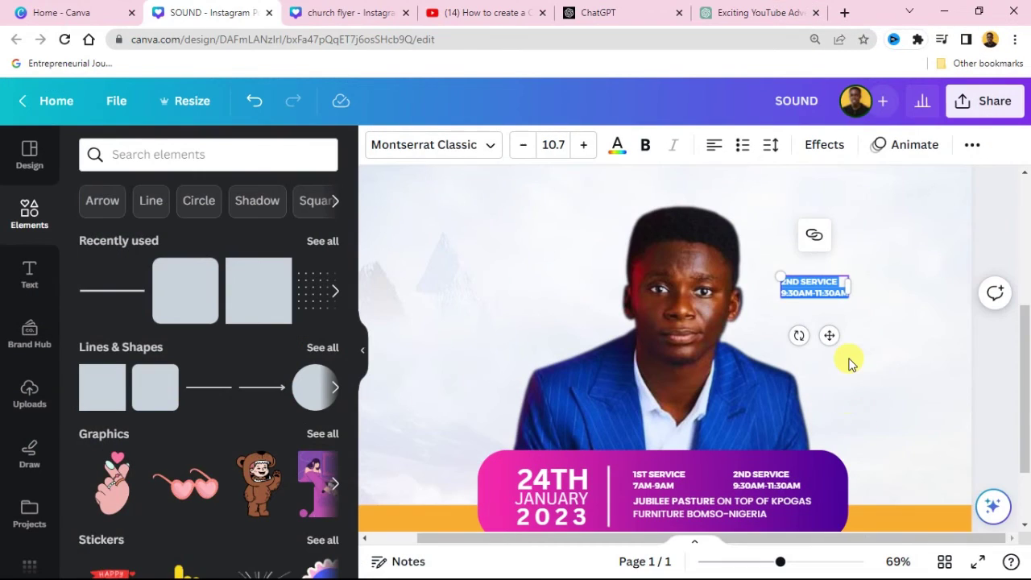
key("ctrl+F4")
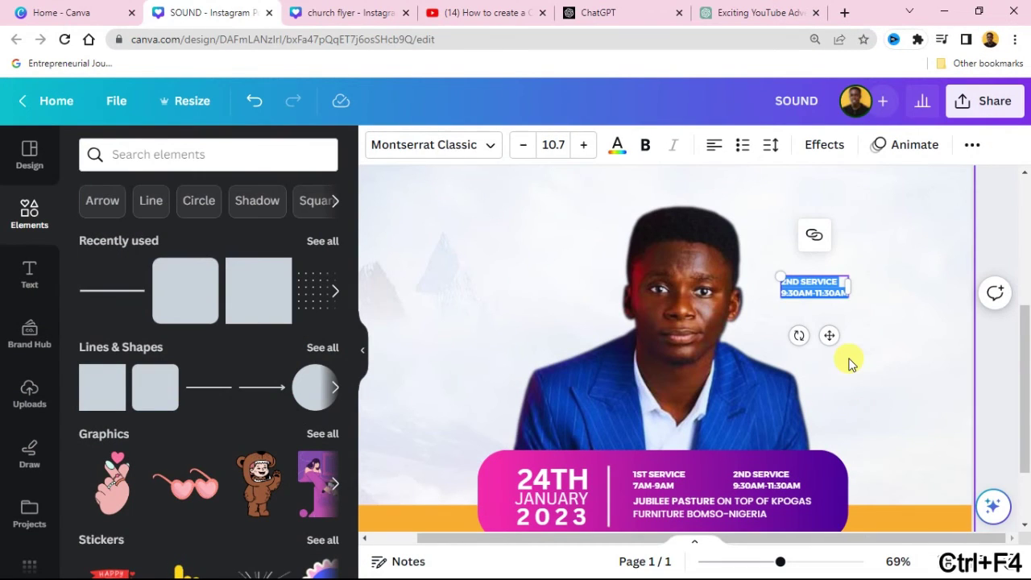
key("ctrl+v")
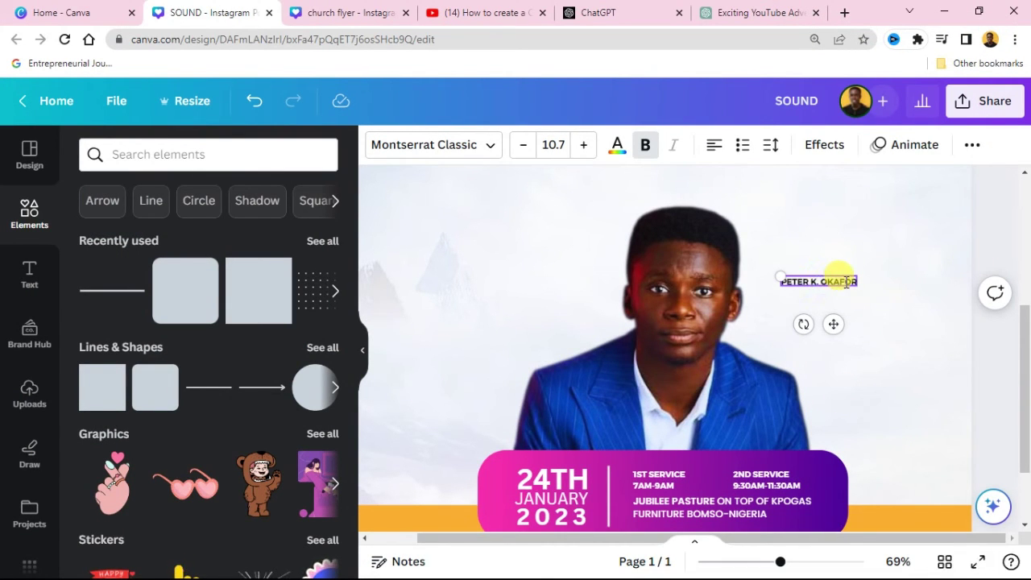
Wrap the speaker's name onto two lines and enlarge it to size 23.8 beside his face.
left_click(994, 237)
left_click(814, 282)
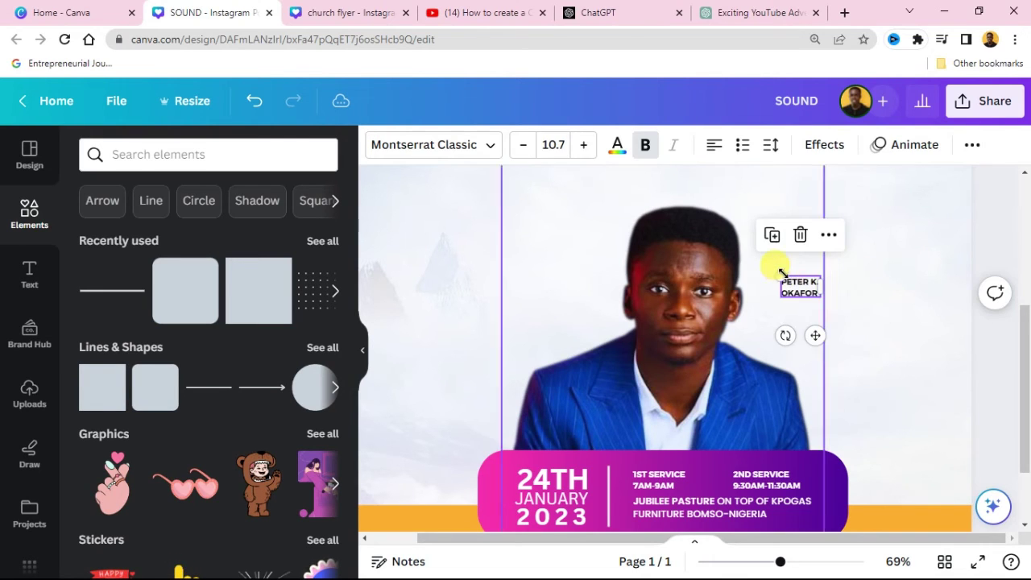
left_click_drag(782, 275, 843, 319)
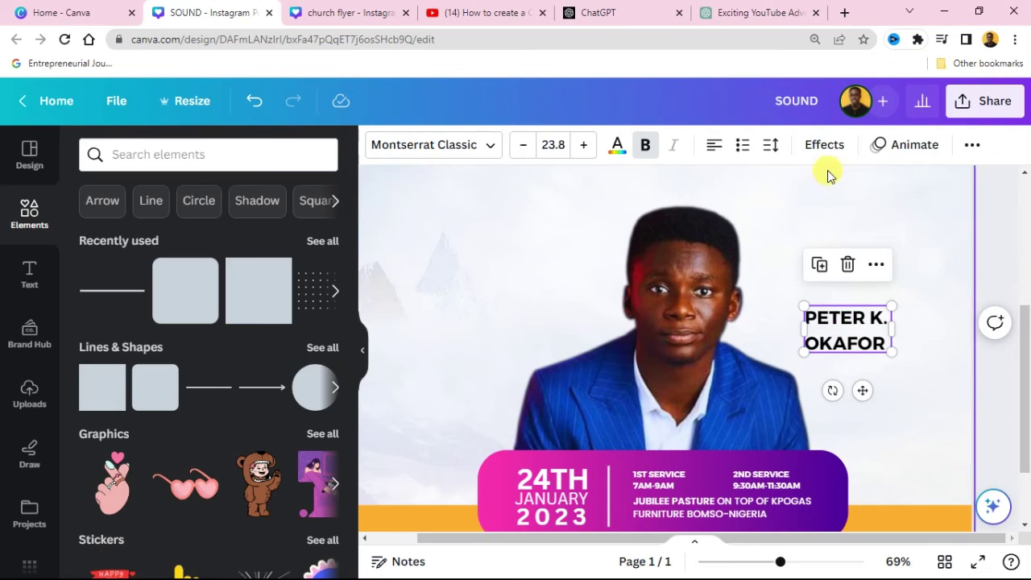
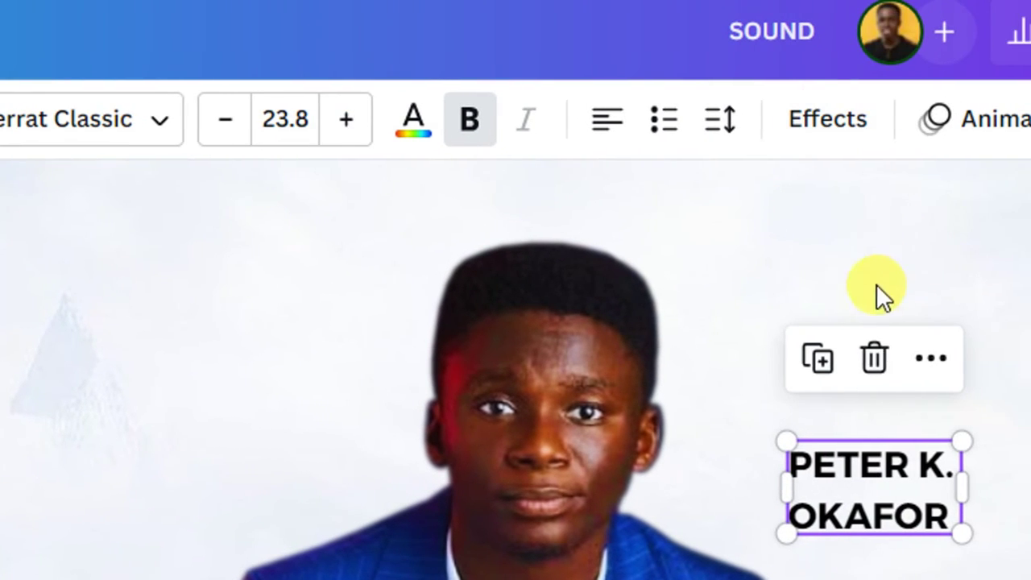
Tighten the line spacing of the two-line speaker's name to 1.02.
left_click(717, 129)
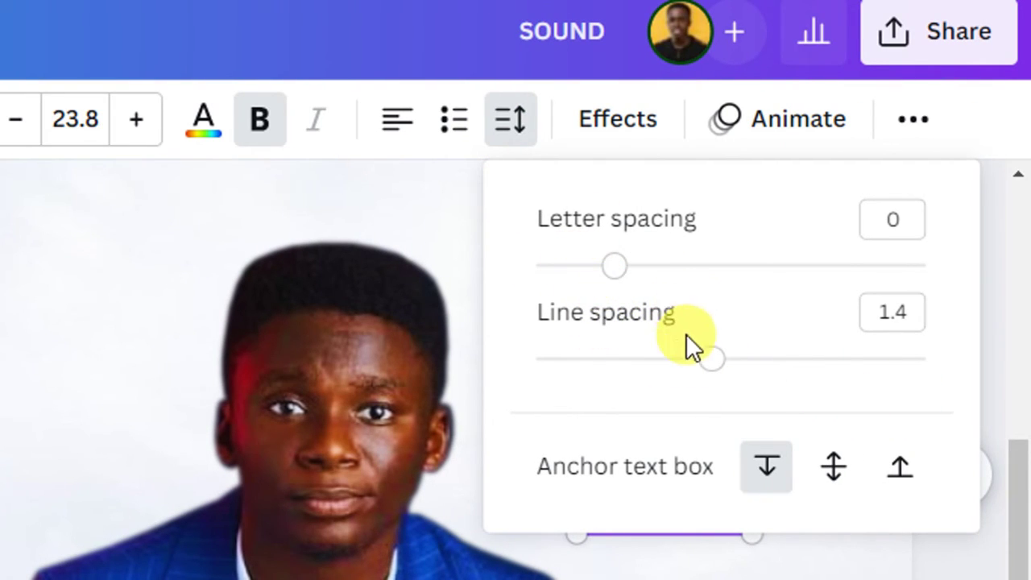
left_click_drag(714, 361, 638, 367)
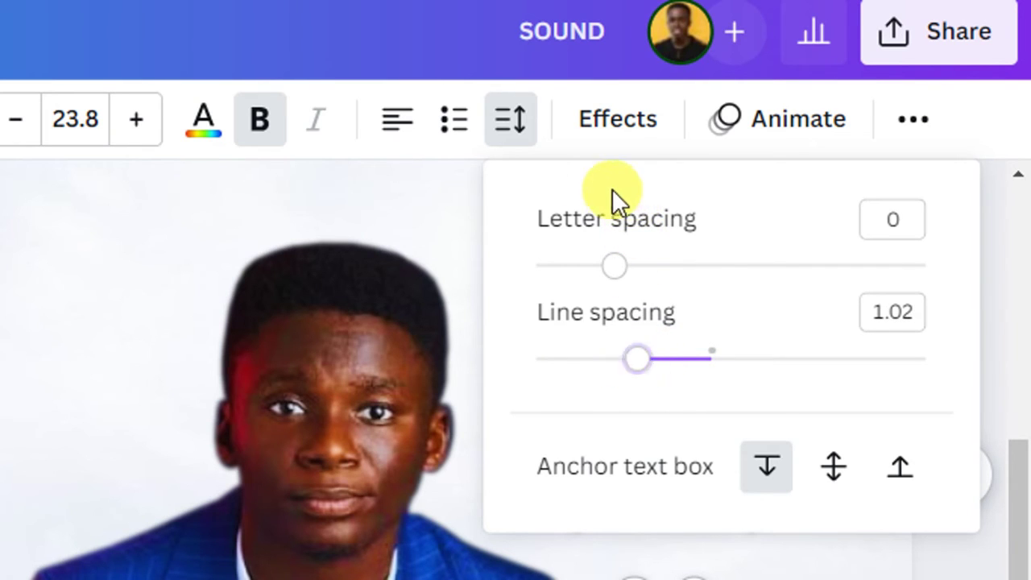
left_click(459, 259)
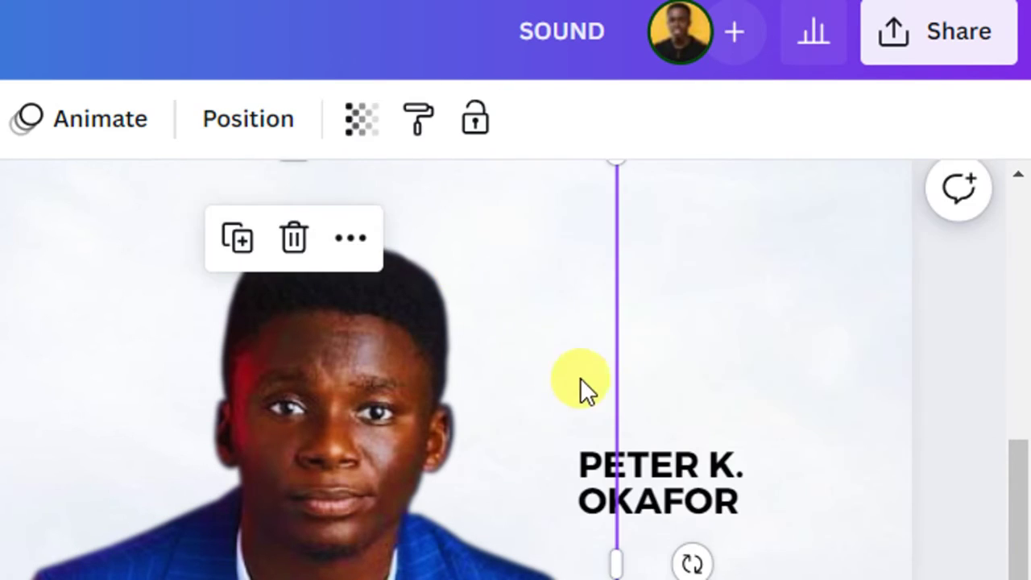
left_click(681, 465)
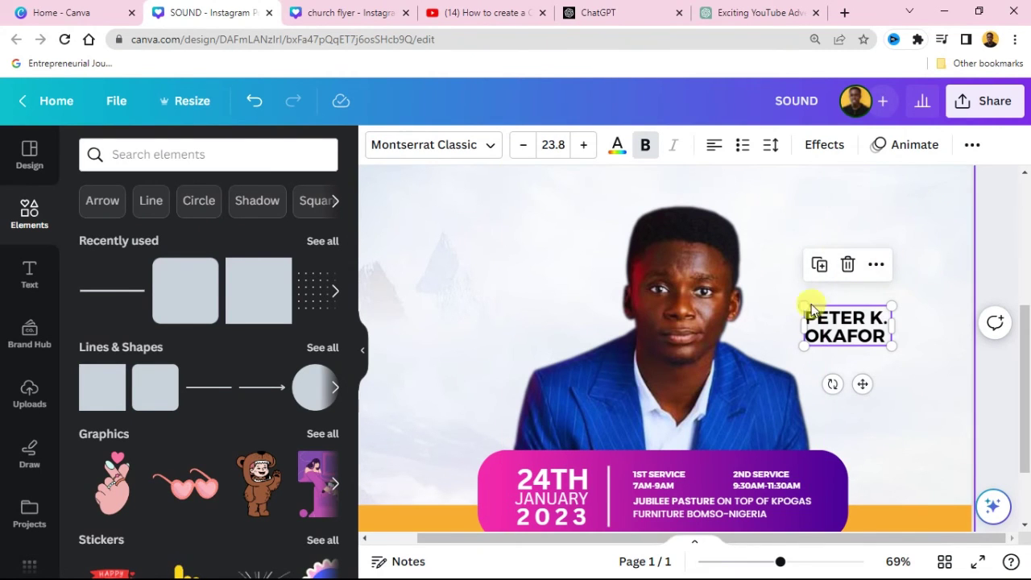
Duplicate the speaker's name above itself and replace the copy's text with "With: REV." from the Sound notes in Notepad.
left_click(819, 270)
left_click_drag(854, 330, 858, 287)
double_click(860, 288)
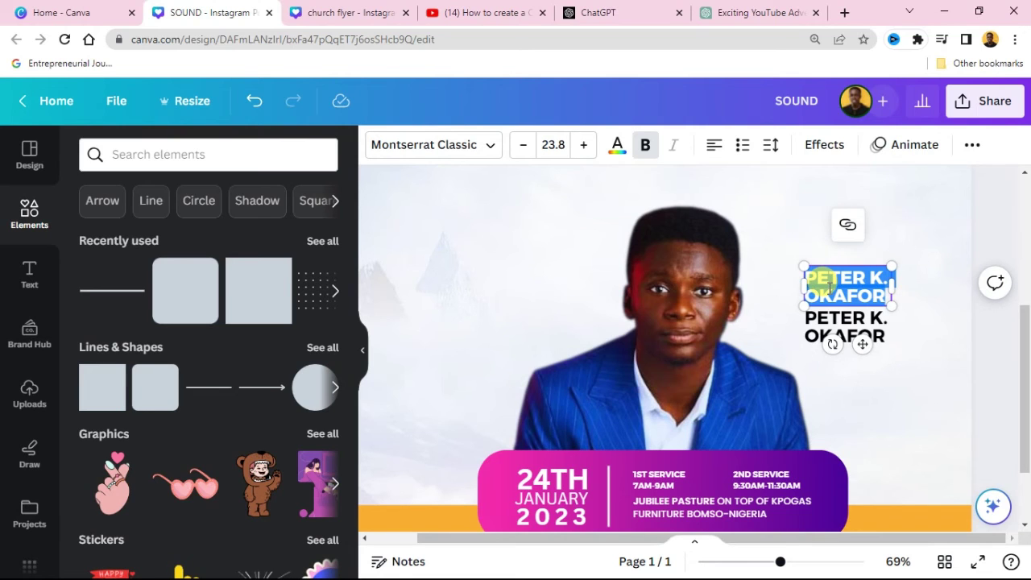
left_click(948, 22)
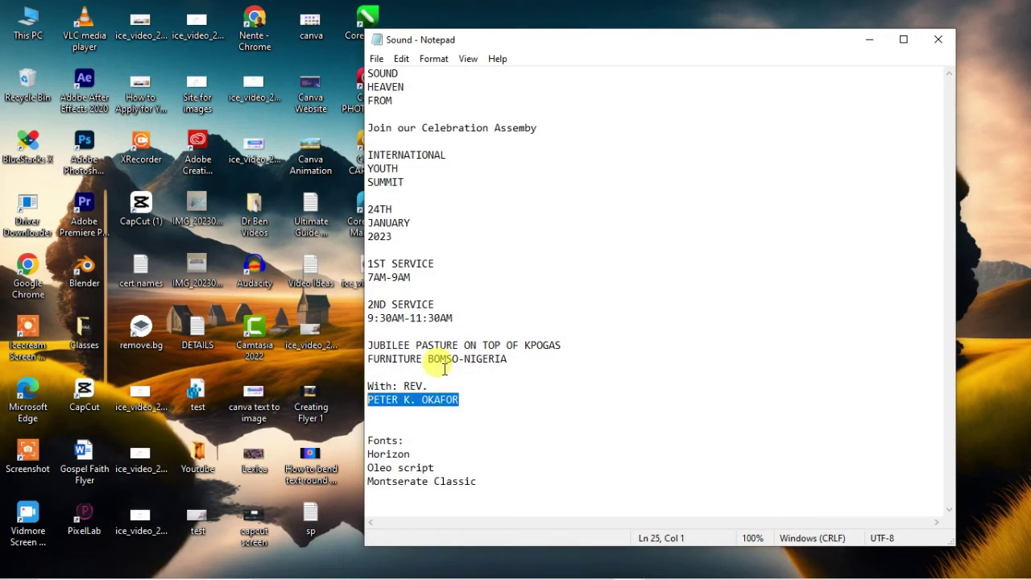
left_click_drag(433, 385, 345, 375)
right_click(420, 384)
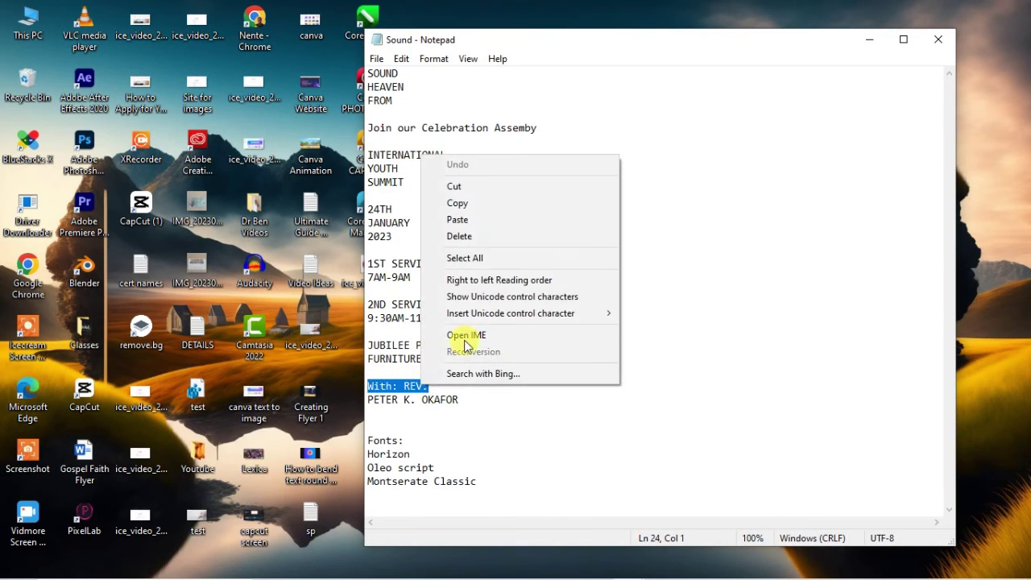
left_click(475, 202)
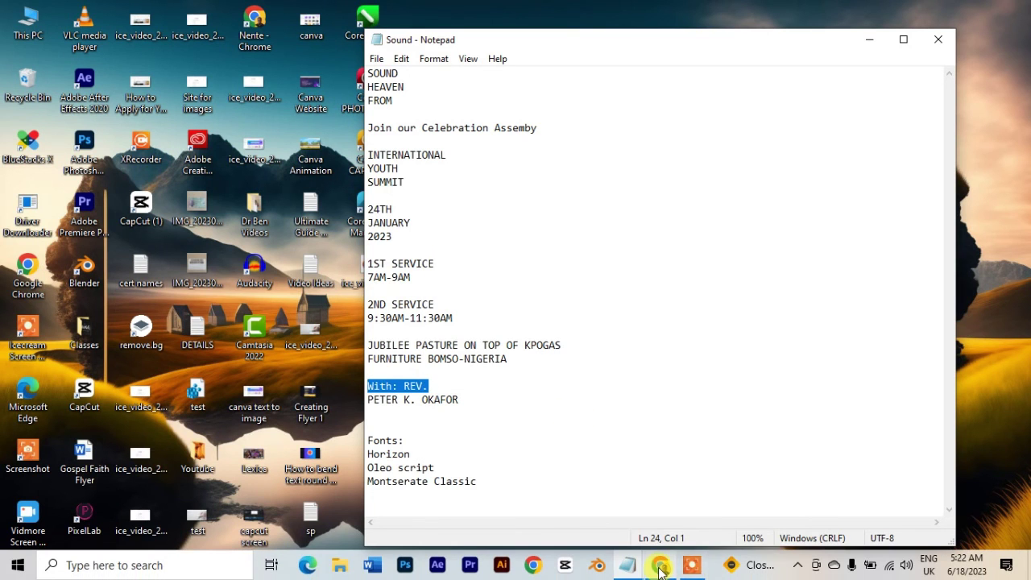
left_click(690, 565)
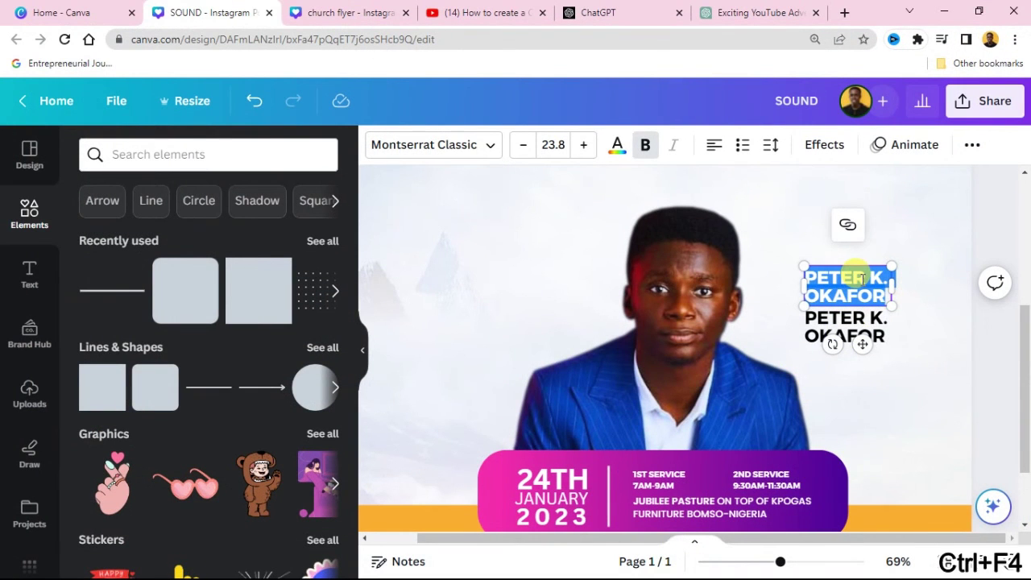
key("ctrl+v")
left_click(1001, 217)
left_click(813, 277)
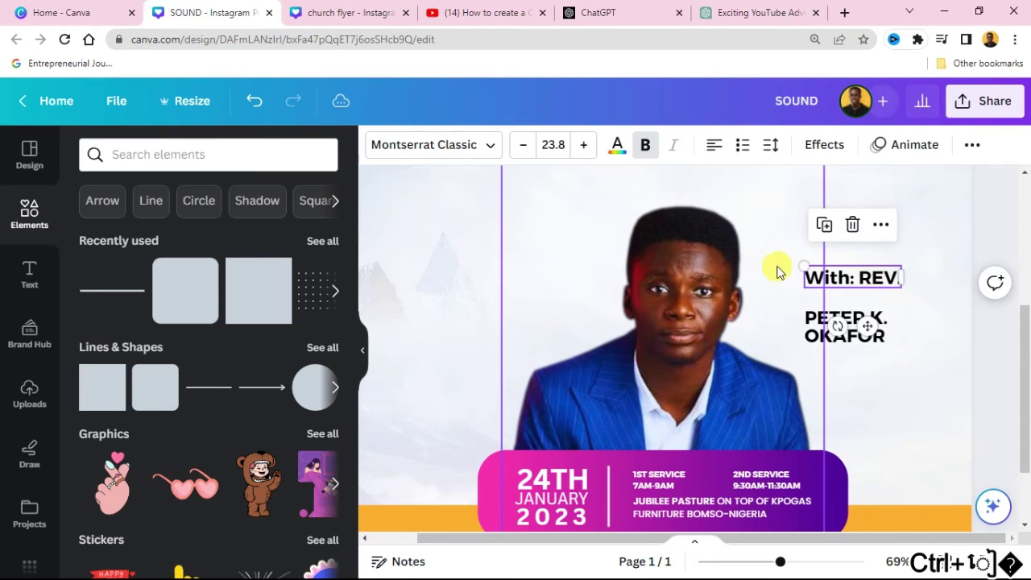
Reduce "With: REV." to size 13.6, remove its bold, and left-align it directly above the speaker's name.
left_click_drag(804, 268, 831, 303)
left_click(646, 150)
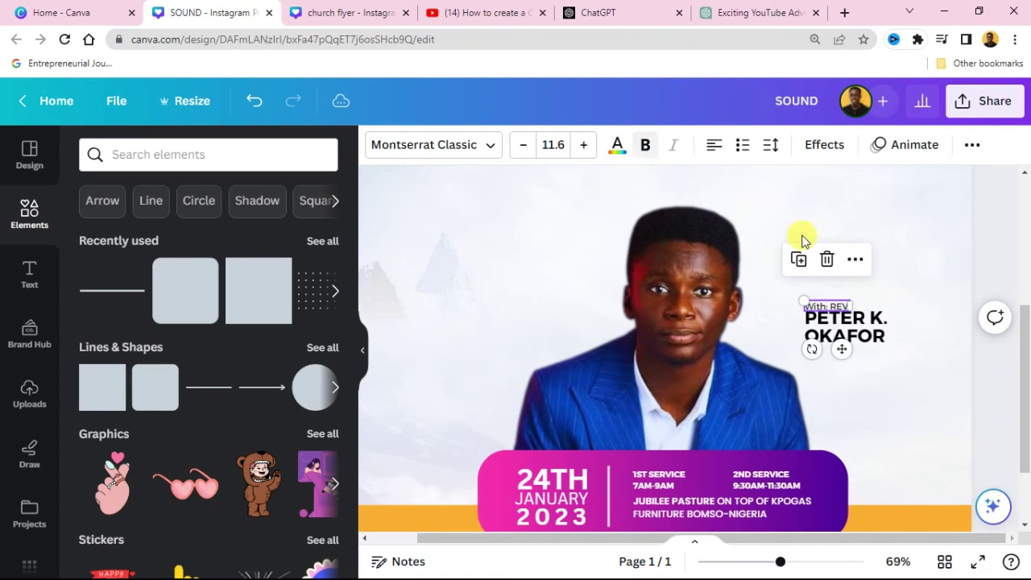
mouse_move(815, 302)
left_mouse_down()
mouse_move(786, 290)
mouse_move(796, 300)
left_mouse_up()
left_click_drag(781, 564, 982, 528)
mouse_move(685, 302)
left_mouse_down()
mouse_move(695, 284)
mouse_move(700, 293)
left_mouse_up()
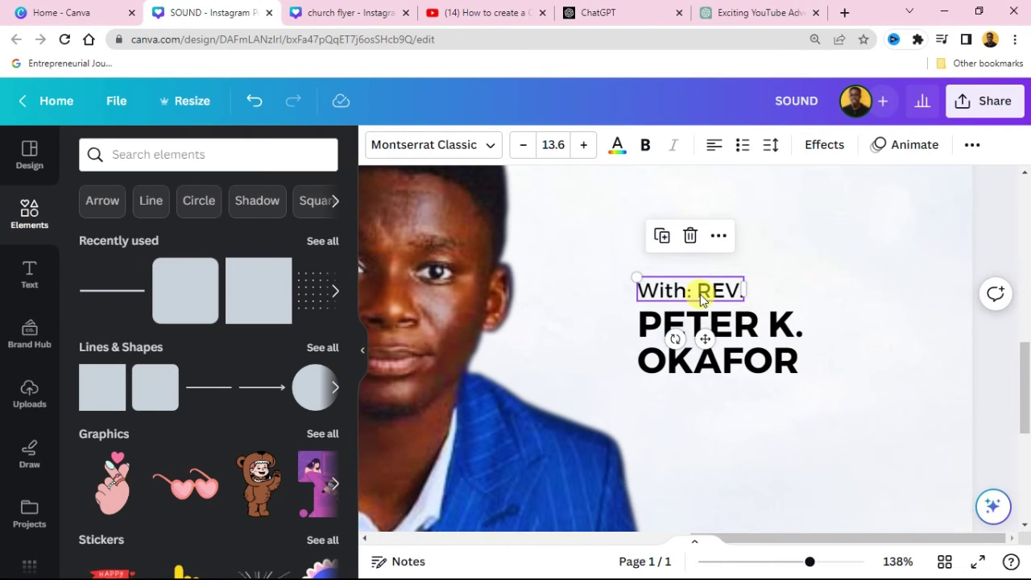
left_click(766, 318)
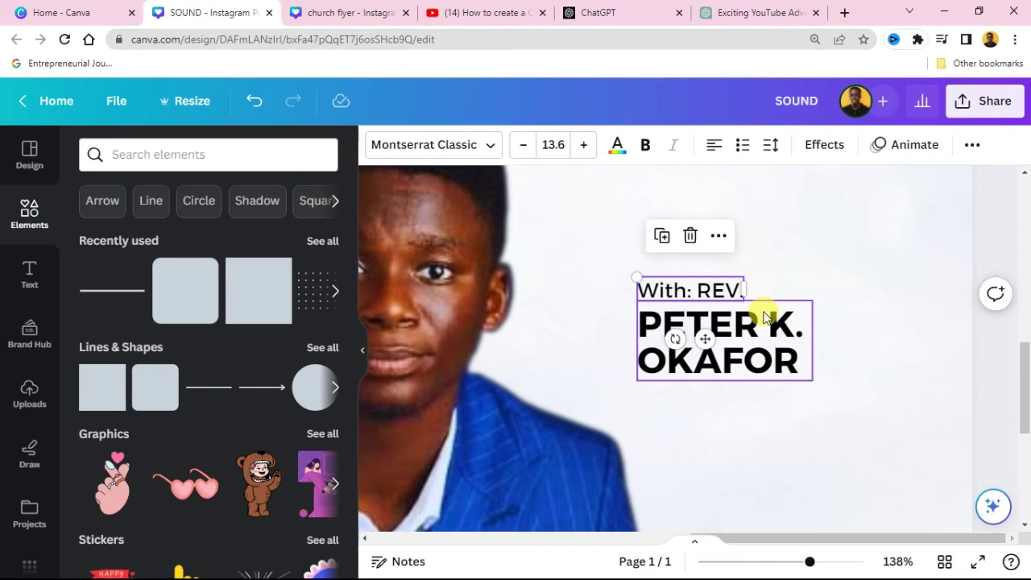
scroll(759, 306, "down", 1)
left_click(729, 242)
scroll(727, 242, "up", 1)
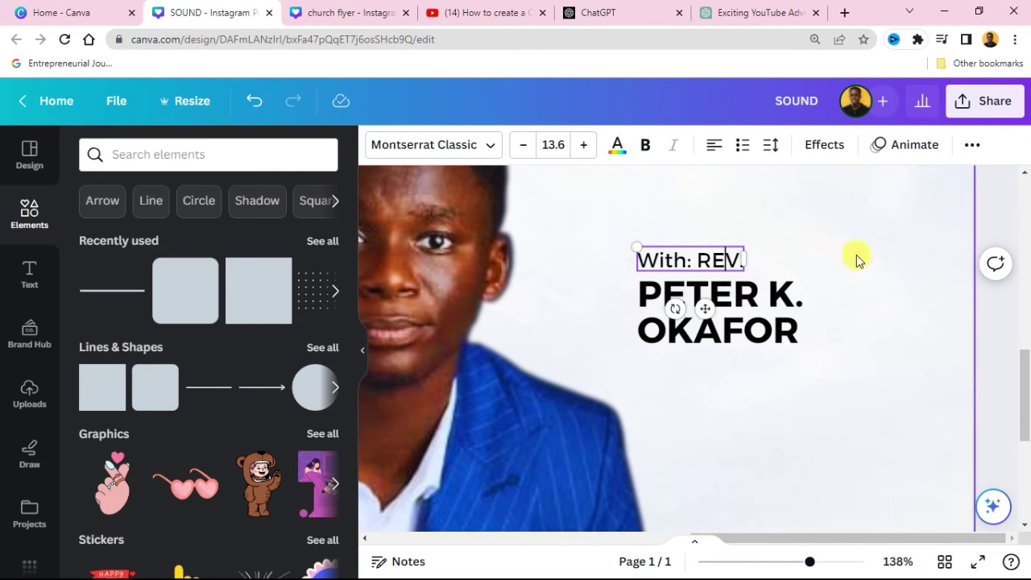
left_click(770, 263)
left_click(731, 266)
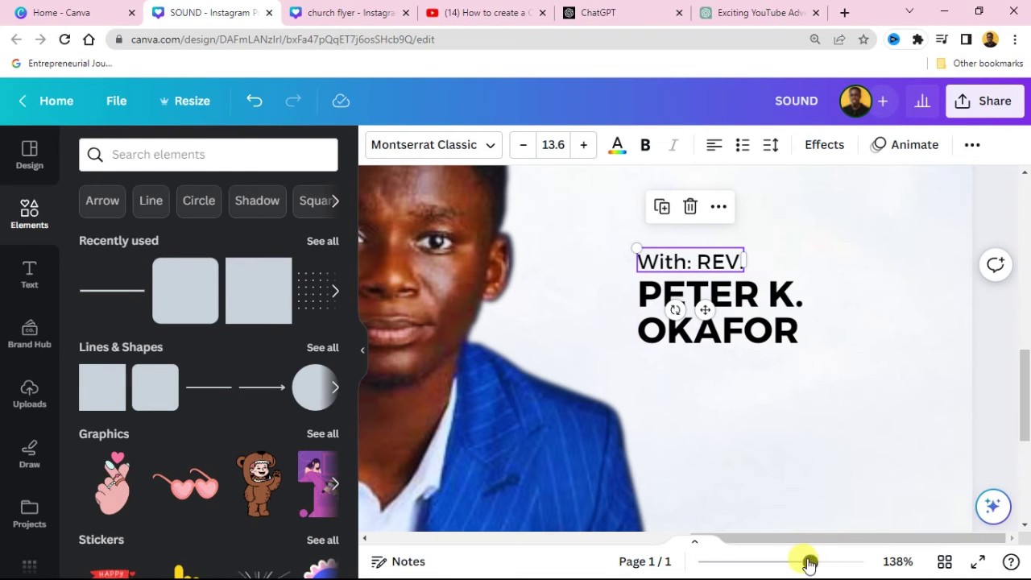
Search the elements for "YOUTUBE ICON" and add the red rounded play graphic to the empty area beside the speaker's head.
left_click_drag(809, 563, 771, 562)
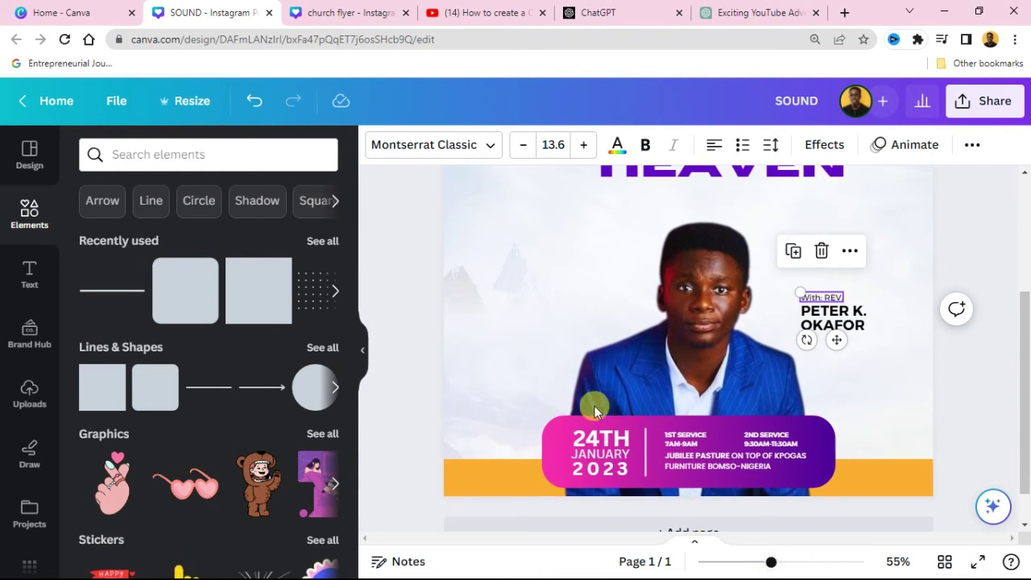
left_click_drag(1021, 329, 1019, 276)
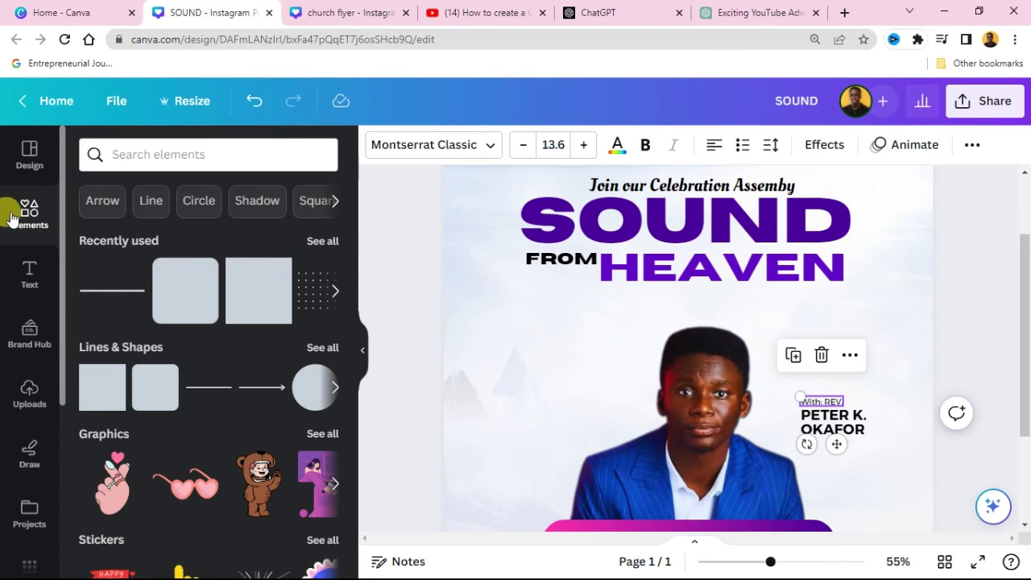
left_click(140, 152)
type("youtube")
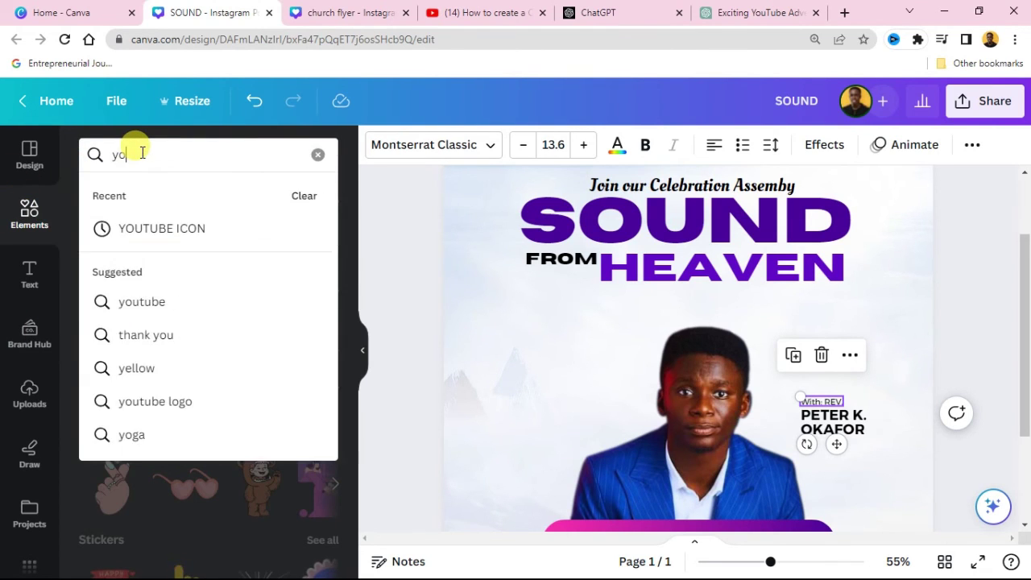
left_click(169, 228)
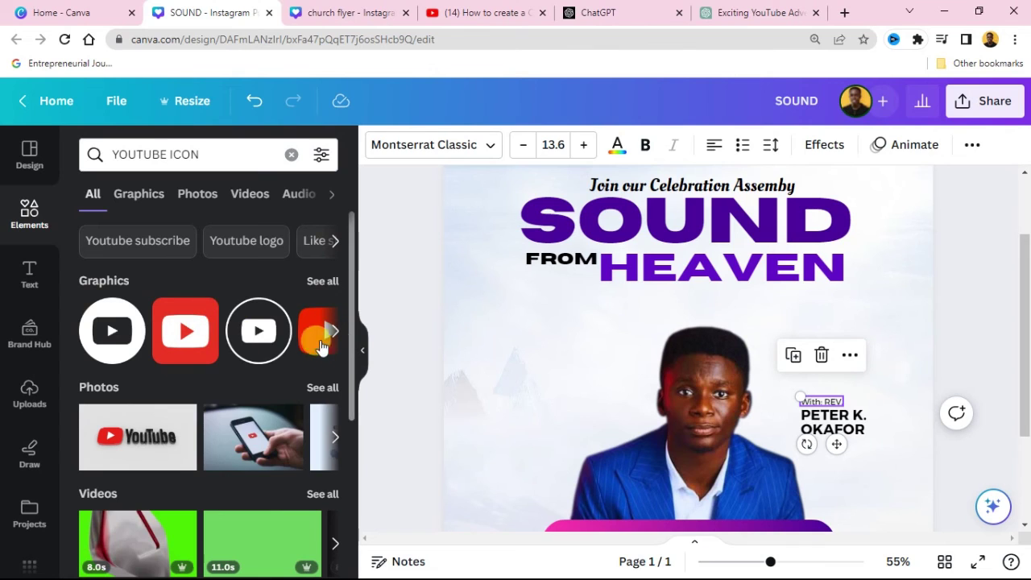
left_click(335, 342)
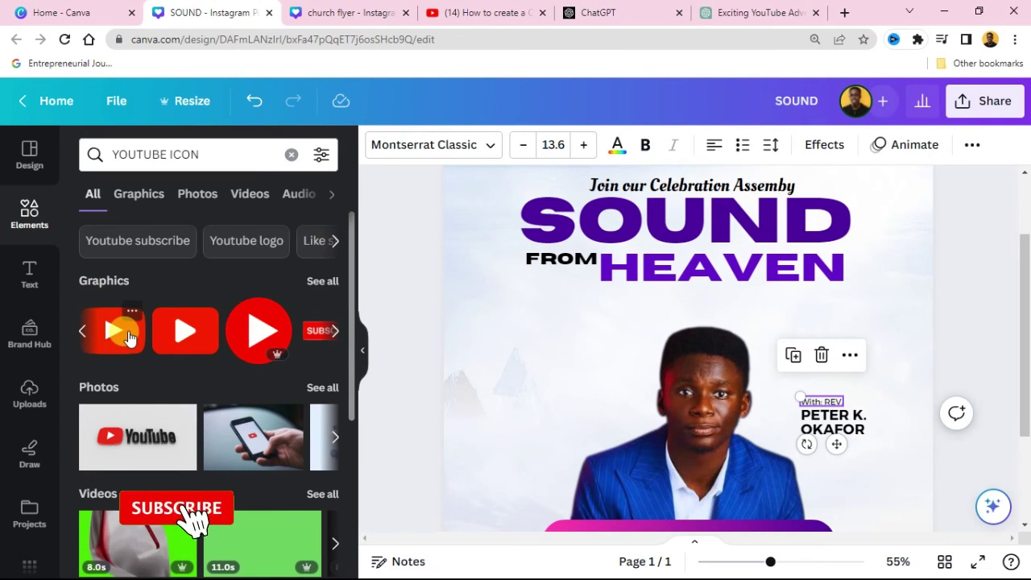
left_click_drag(129, 342, 528, 348)
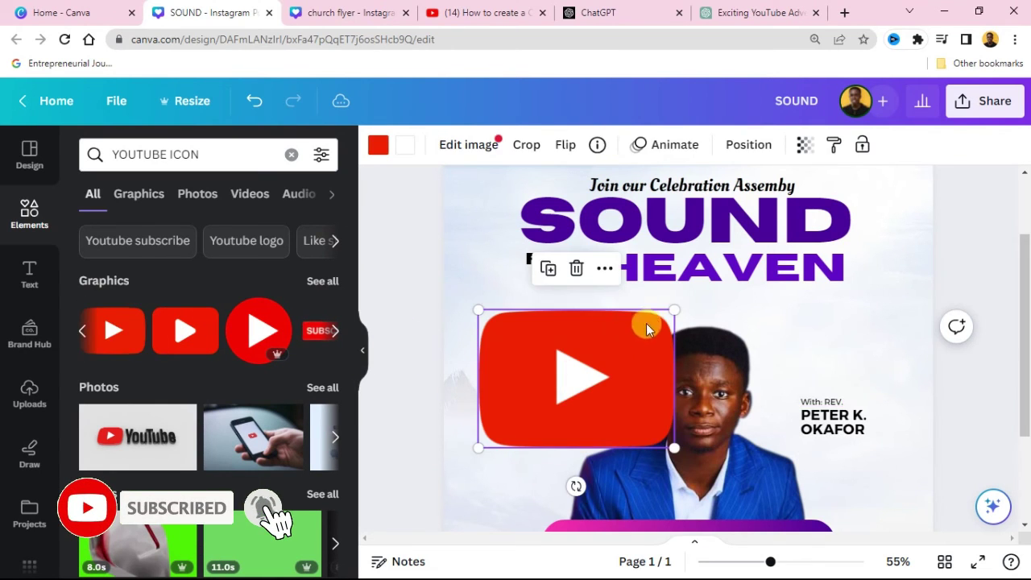
Shrink the YouTube play graphic to a small icon and place it in the empty area beside the speaker's head, below "FROM".
left_click_drag(682, 312, 656, 330)
left_click(489, 340)
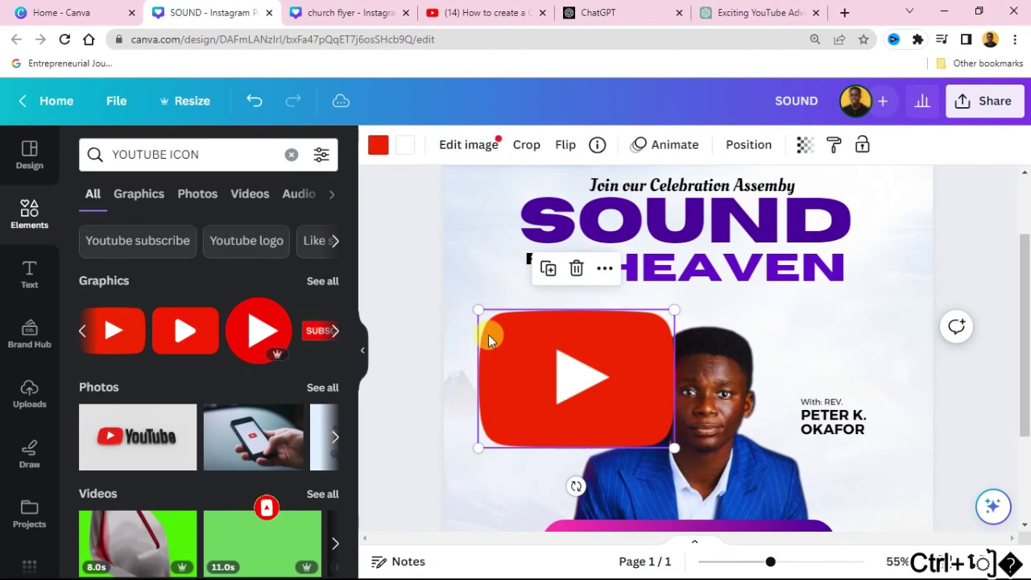
left_click_drag(584, 357, 612, 385)
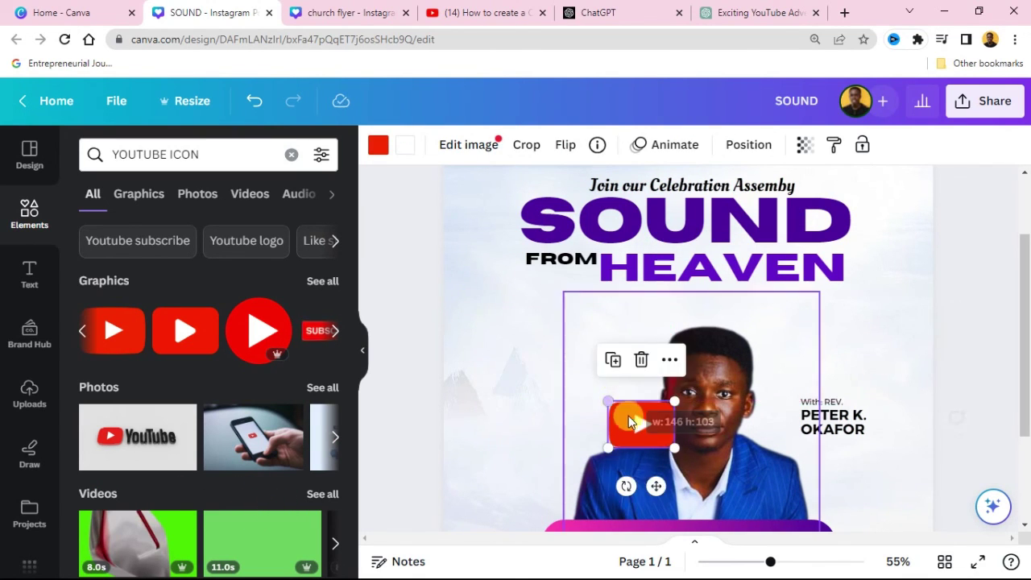
left_click_drag(633, 422, 527, 355)
left_click(414, 320)
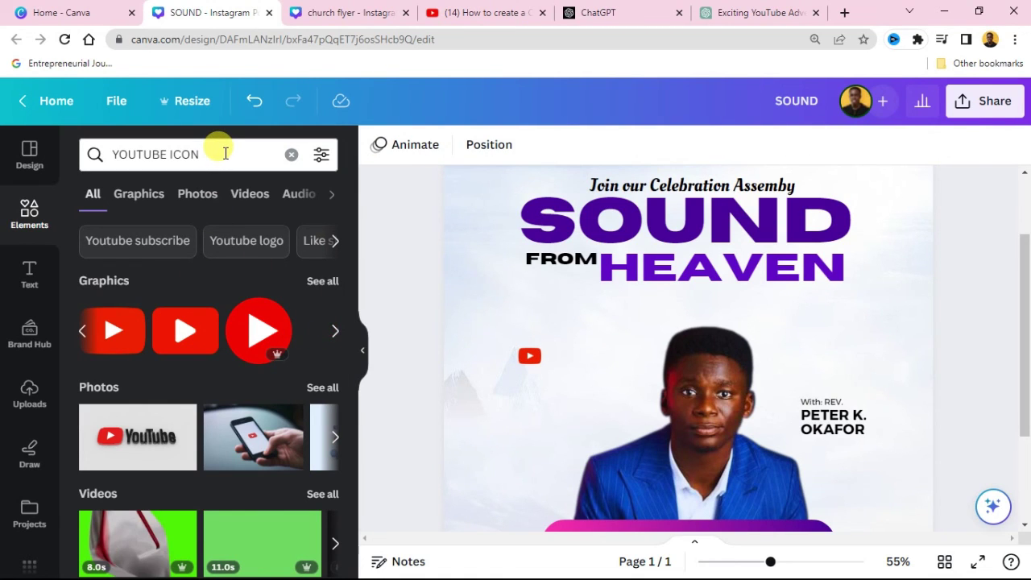
Search the elements for "youtube live icon" and browse the full set of graphics for a live badge.
left_click(291, 154)
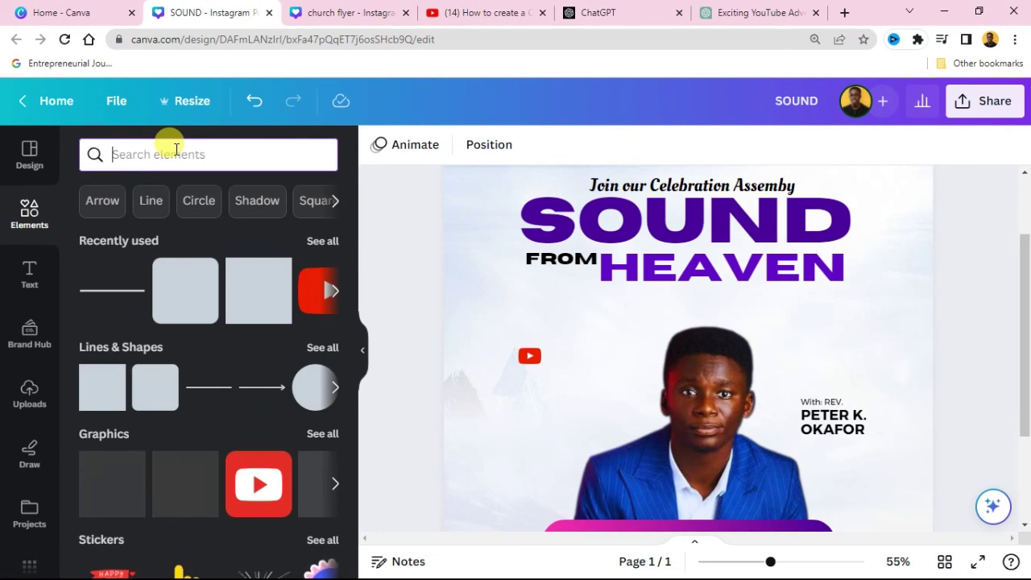
type("youtube ")
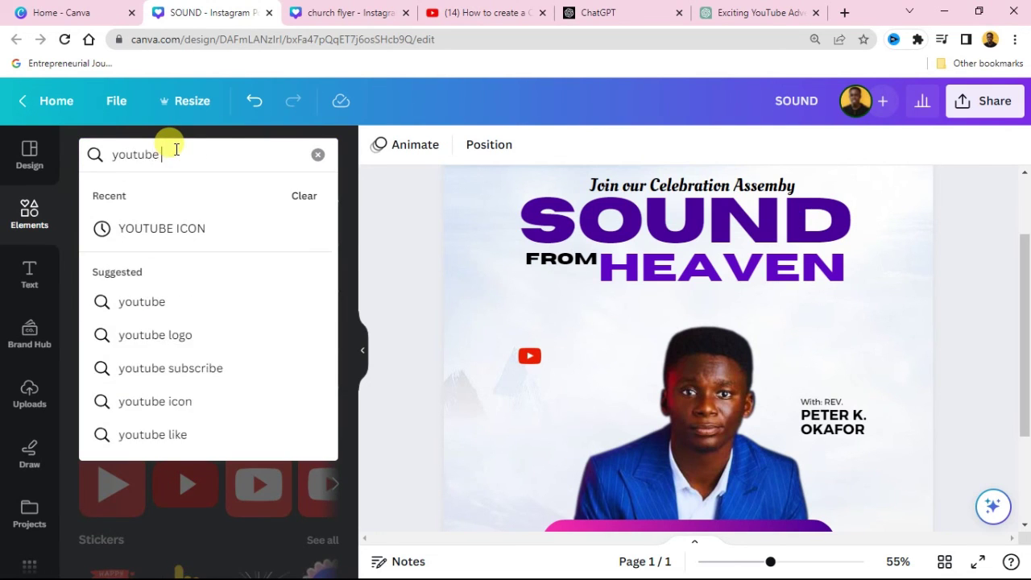
type("live")
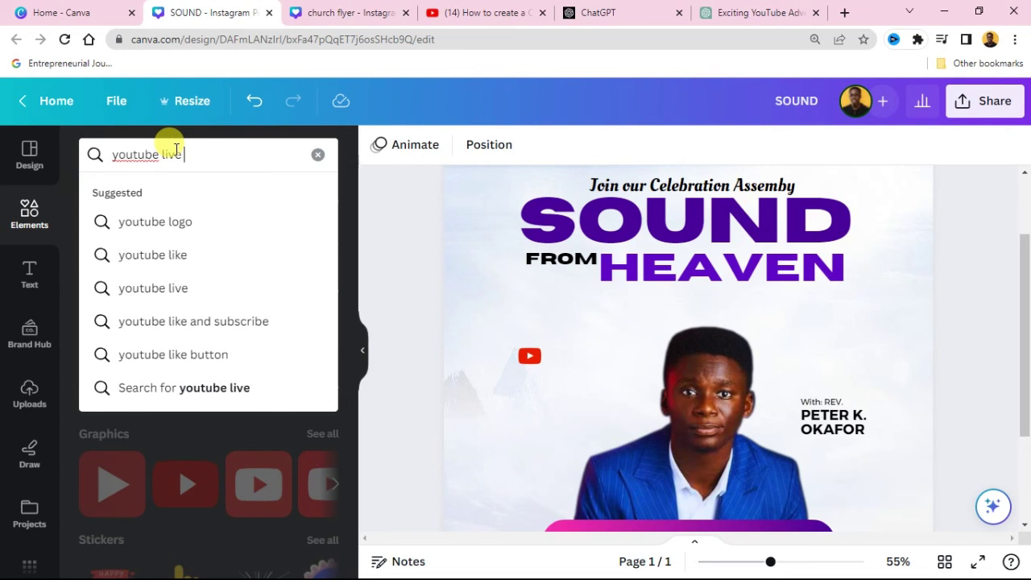
type(" icon")
key("Return")
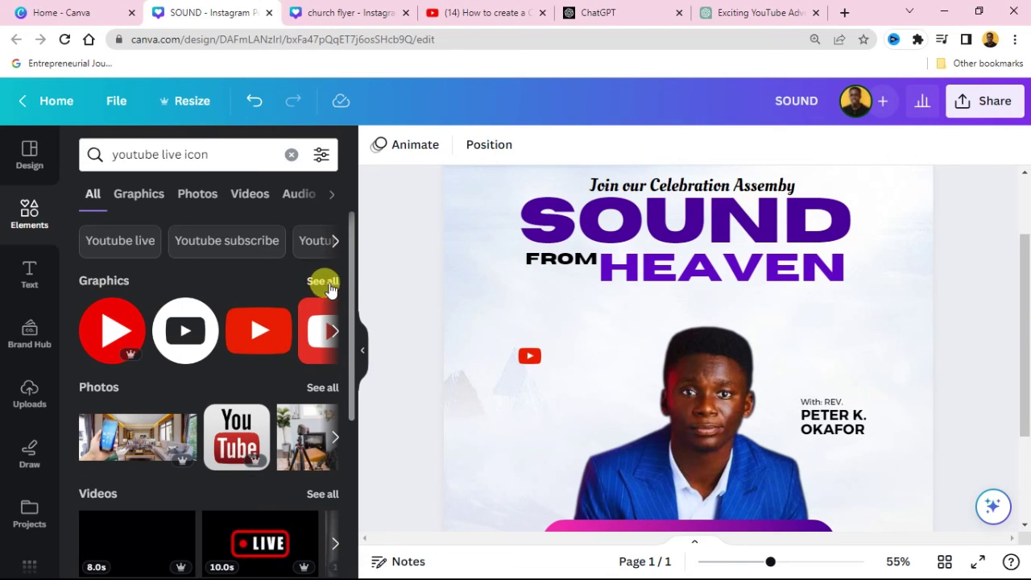
left_click(323, 281)
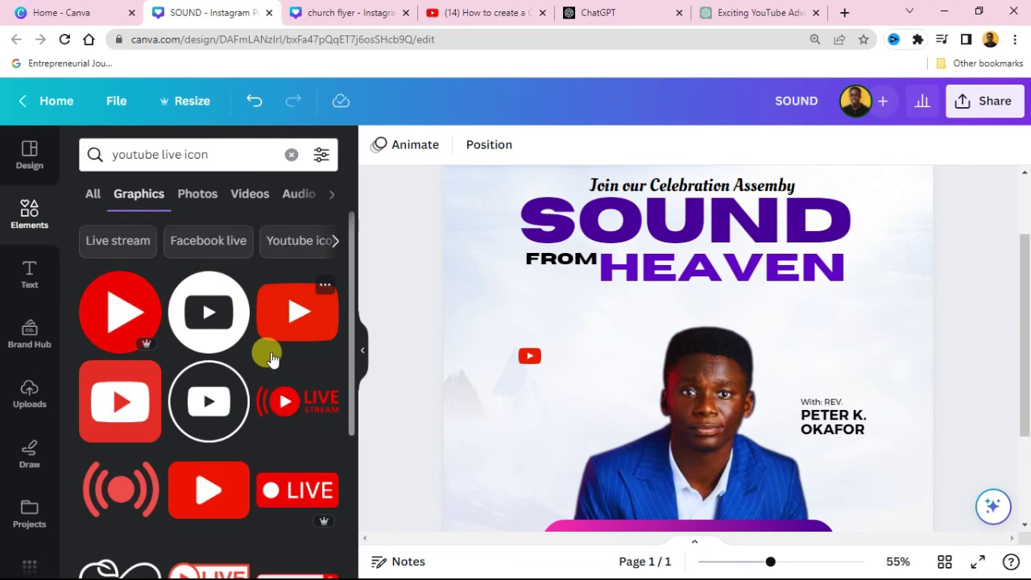
scroll(306, 352, "down", 3)
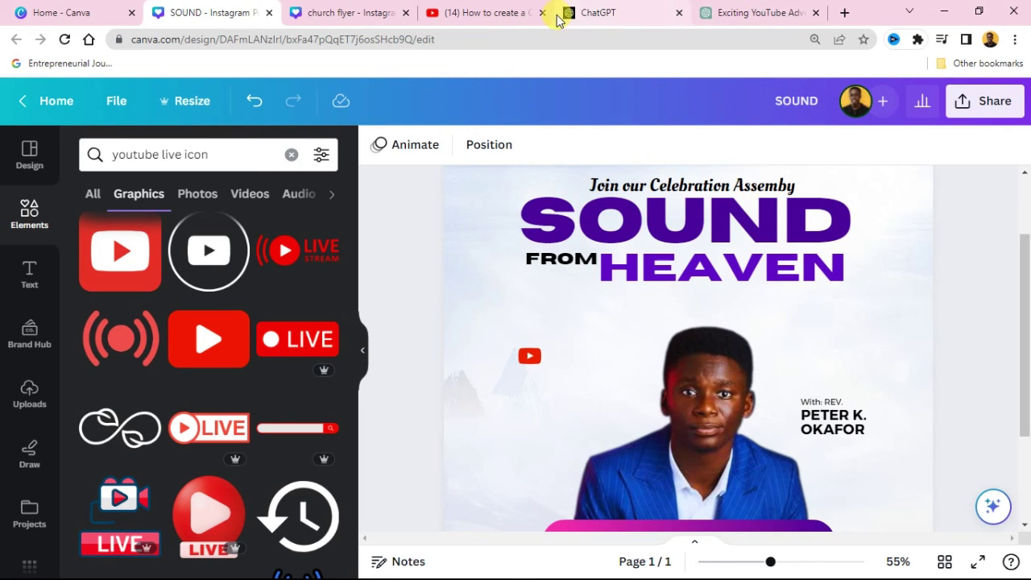
Search Google in a new browser tab for a YouTube live icon PNG and preview the first red LIVE badge image.
left_click(844, 13)
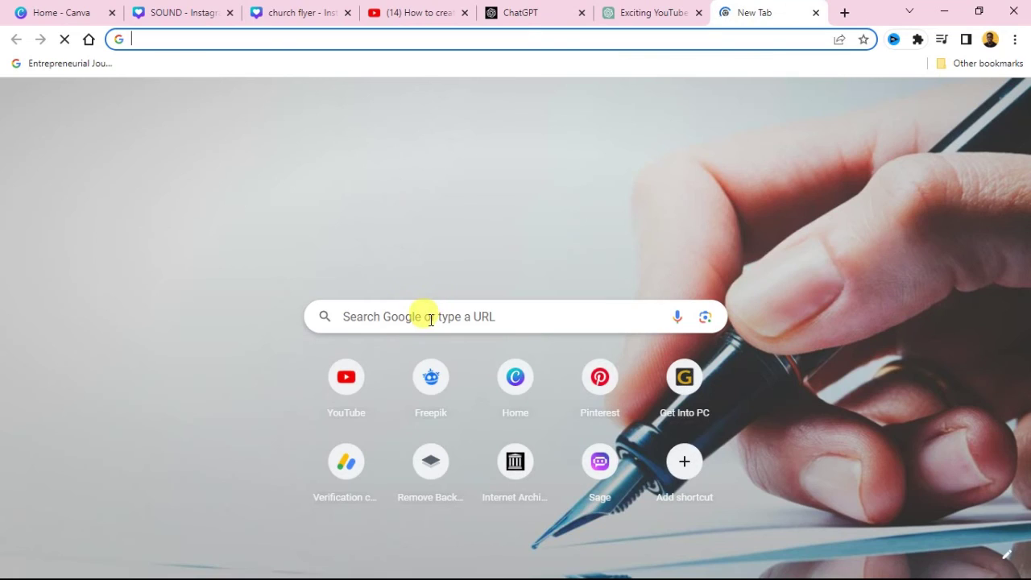
left_click(431, 320)
type("you")
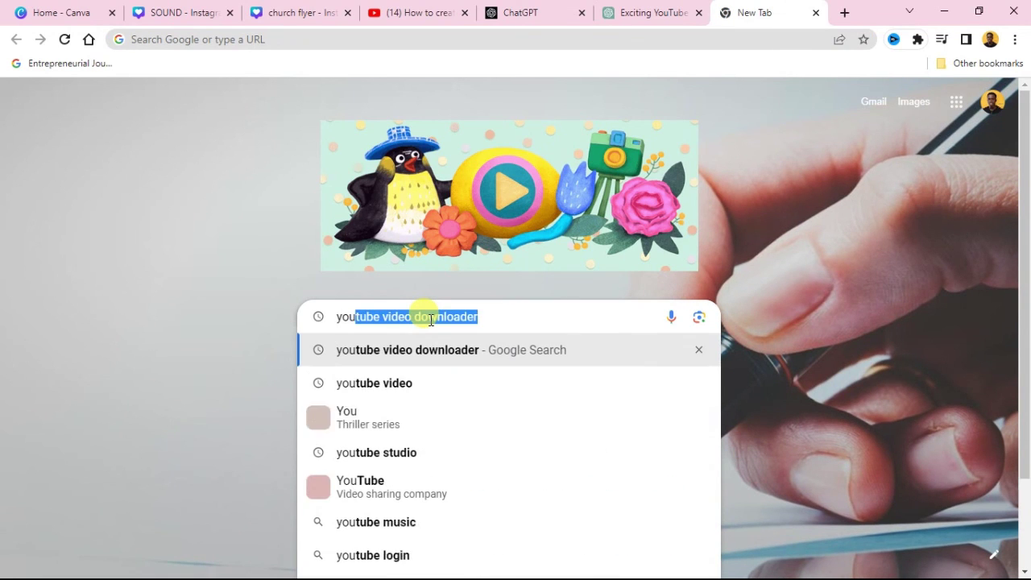
type("utbe live")
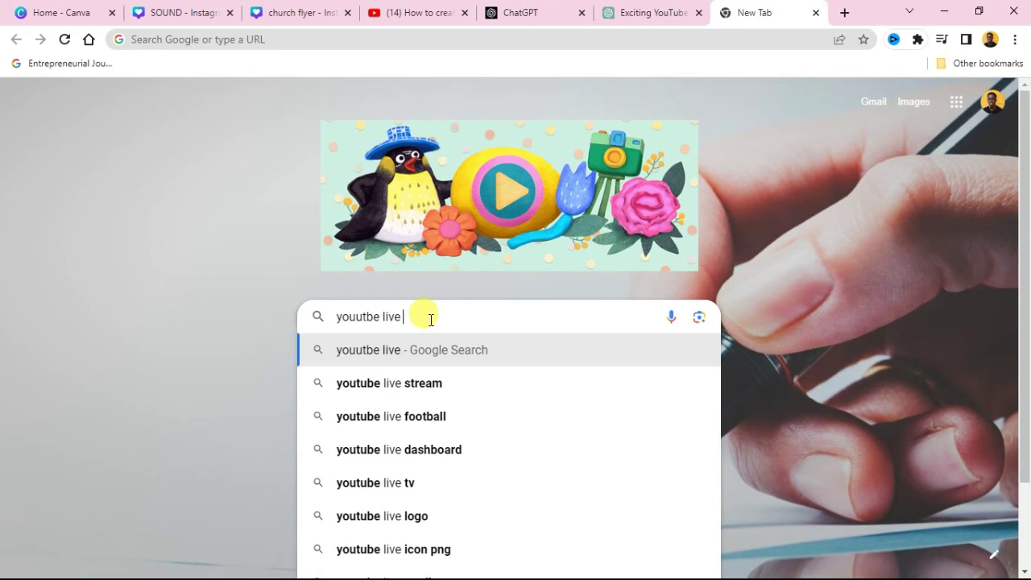
type(" ico")
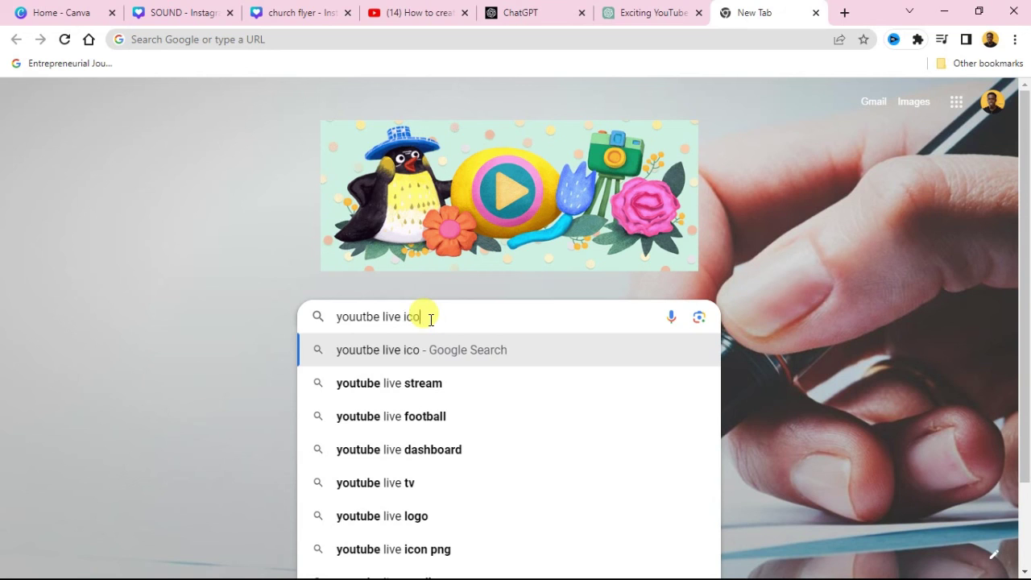
type("n png")
key("Return")
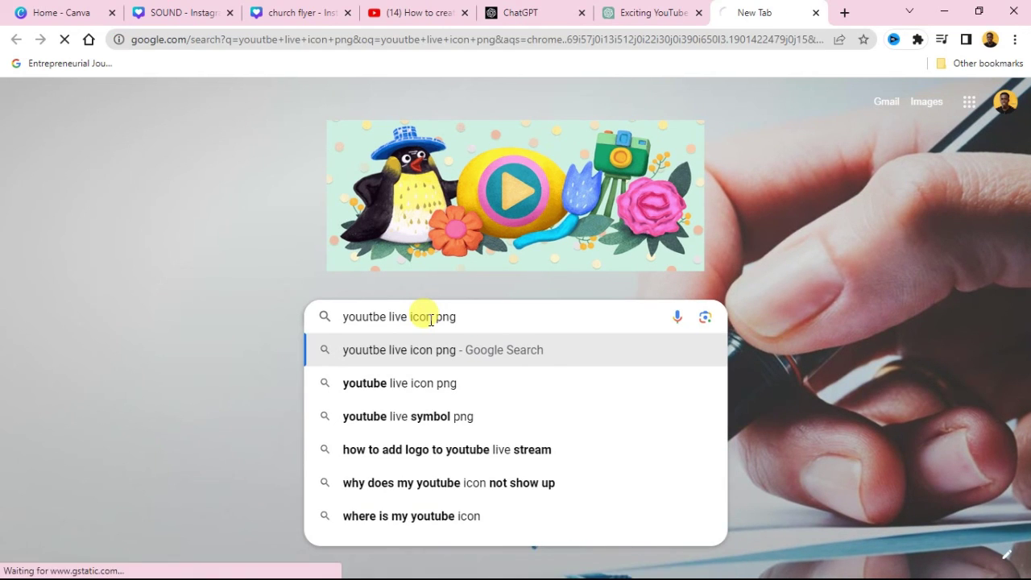
scroll(322, 348, "down", 1)
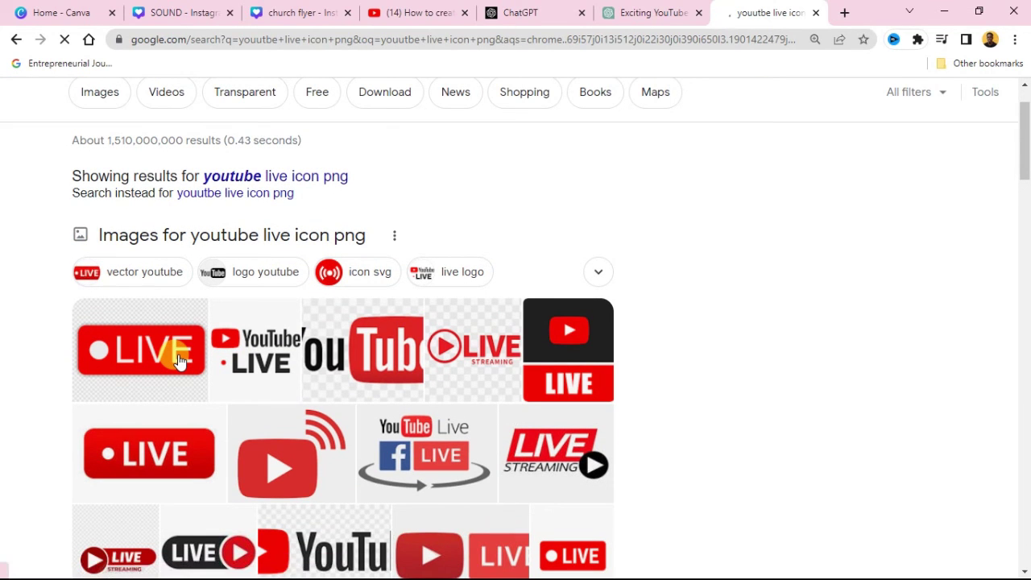
left_click(179, 360)
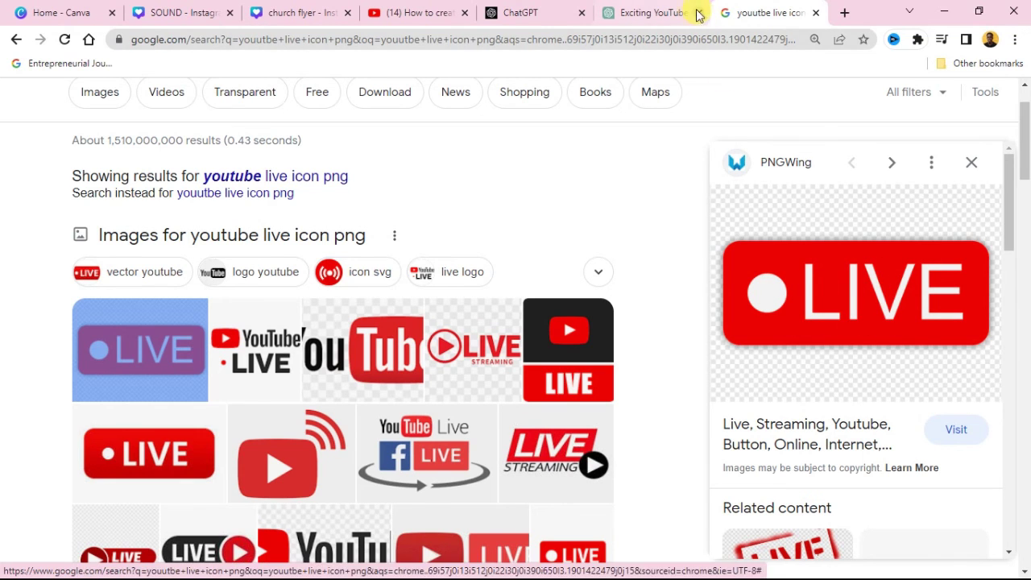
Return to the flyer design, add the red LIVE graphic, shrink it to the YouTube icon's height and set it directly before that icon.
left_click(169, 24)
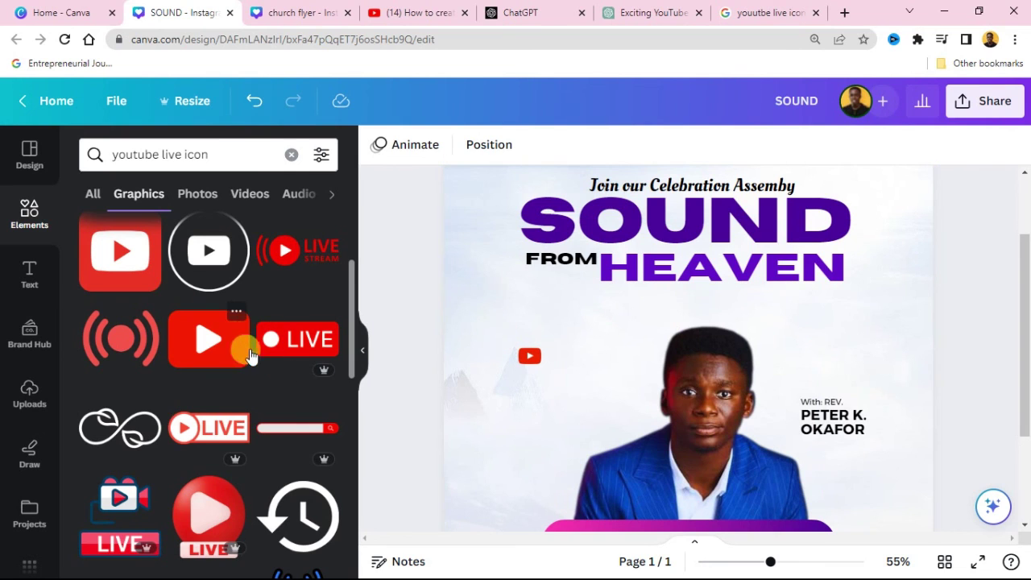
left_click(298, 338)
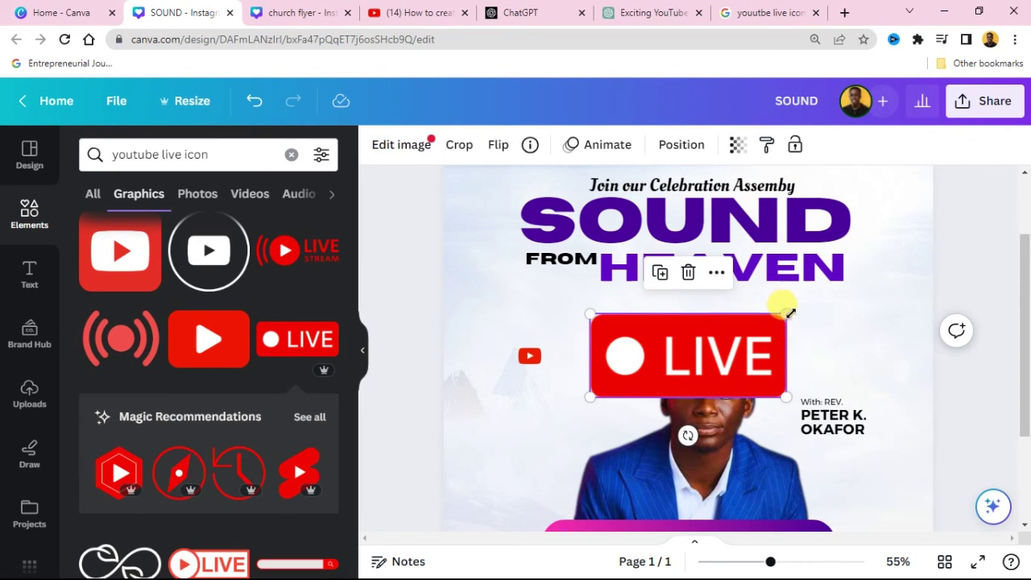
left_click_drag(785, 314, 492, 353)
left_click(418, 326)
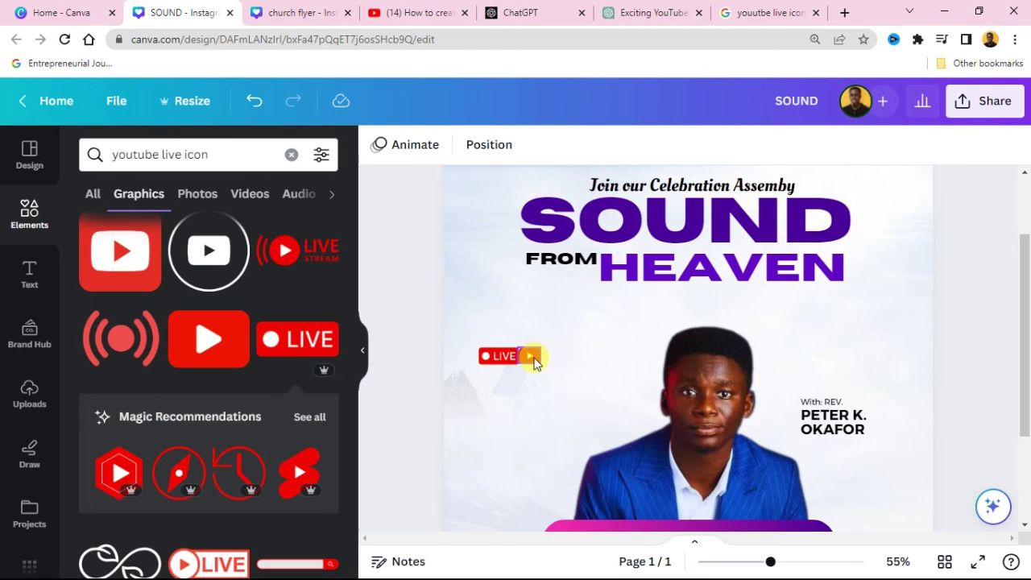
left_click(533, 356)
Duplicate the speaker's name, move the copy below the LIVE and YouTube icons, and join its text onto one line.
left_click(852, 430)
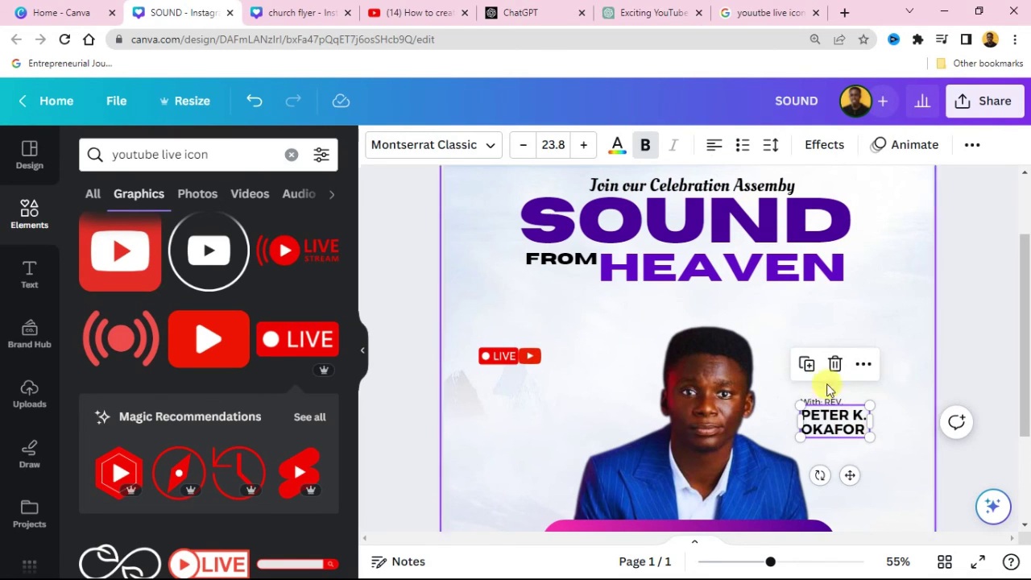
left_click(806, 364)
left_click_drag(800, 419, 630, 385)
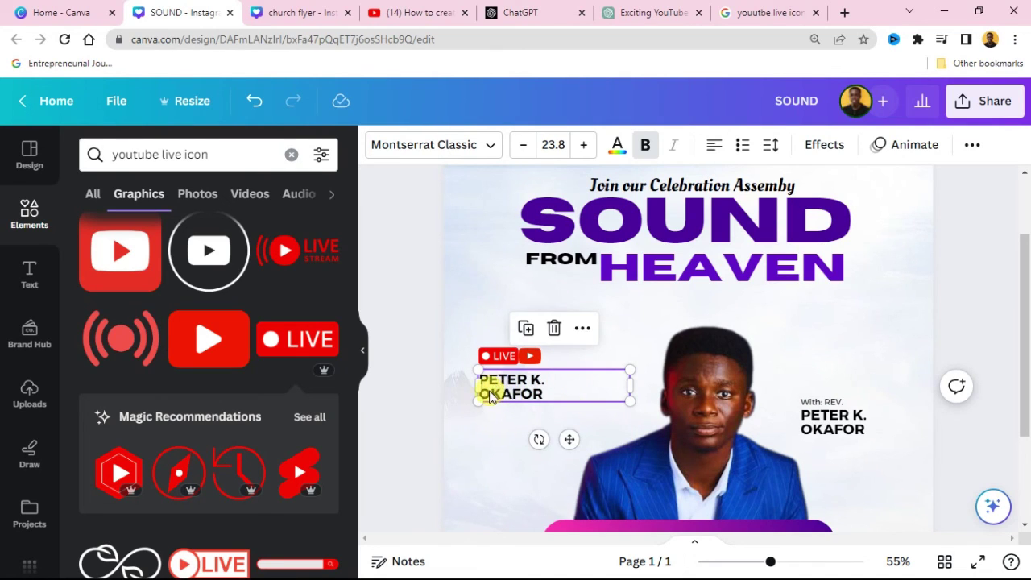
double_click(489, 394)
left_click(483, 393)
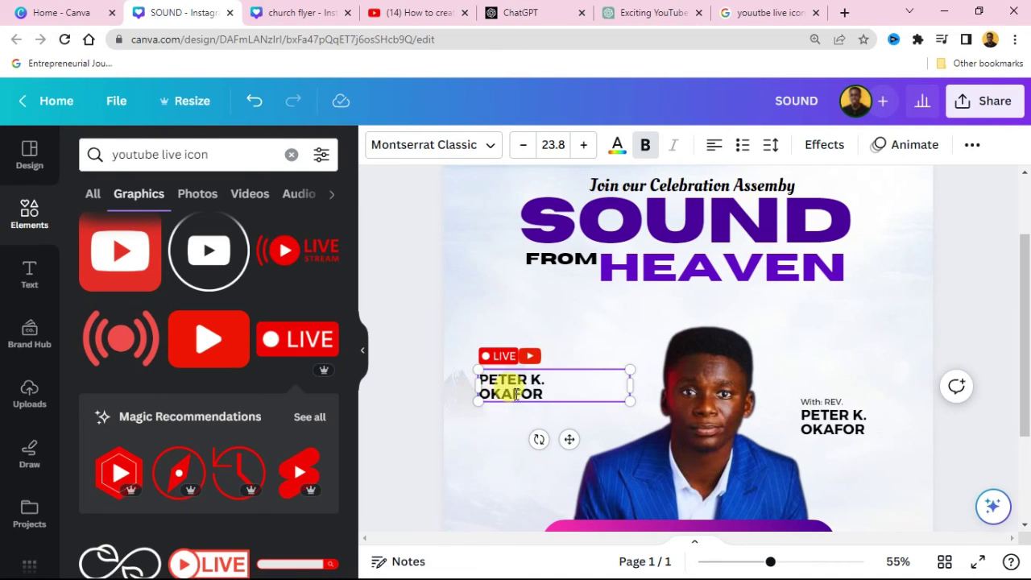
key("BackSpace")
left_click(422, 314)
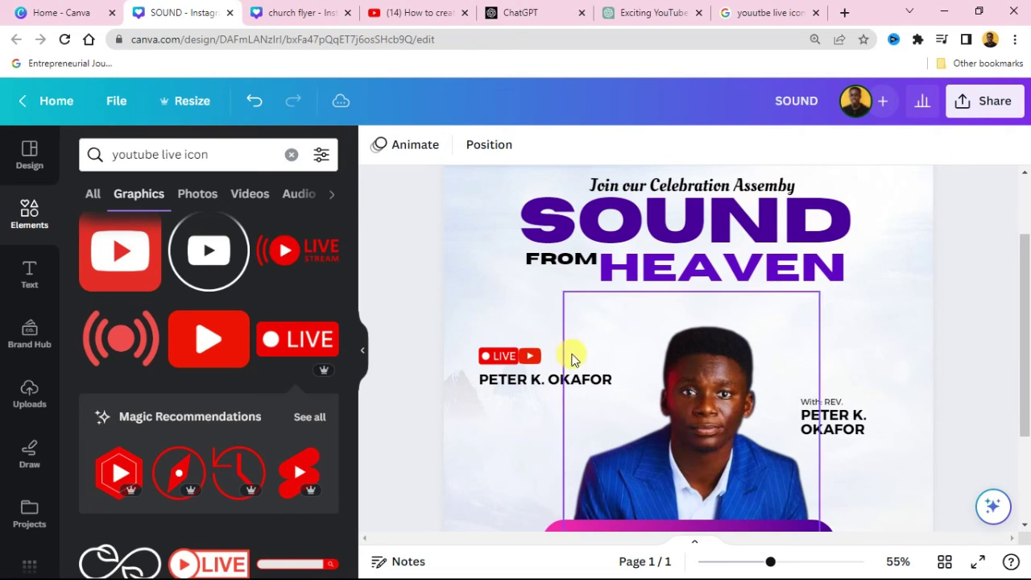
Reduce the copied name to size 15.8 and align its start with the edge of the LIVE badge above.
left_click(487, 380)
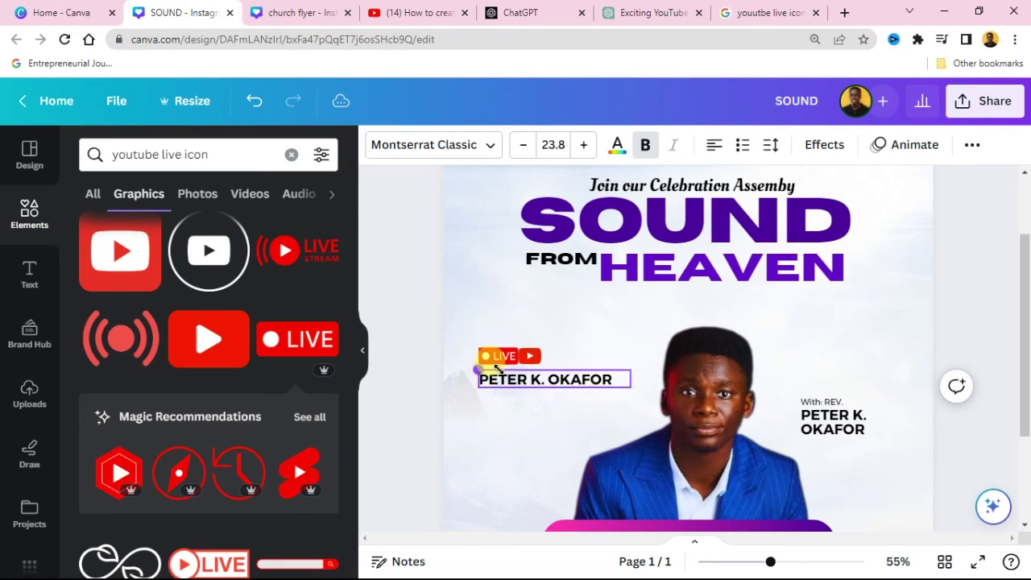
left_click_drag(479, 371, 517, 375)
left_click_drag(591, 386, 551, 378)
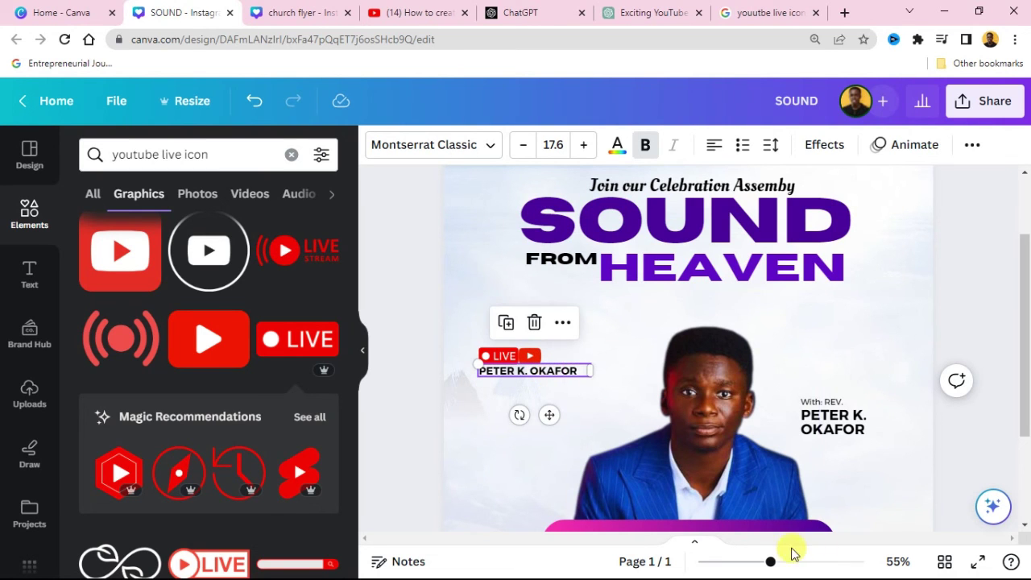
left_click_drag(774, 562, 793, 565)
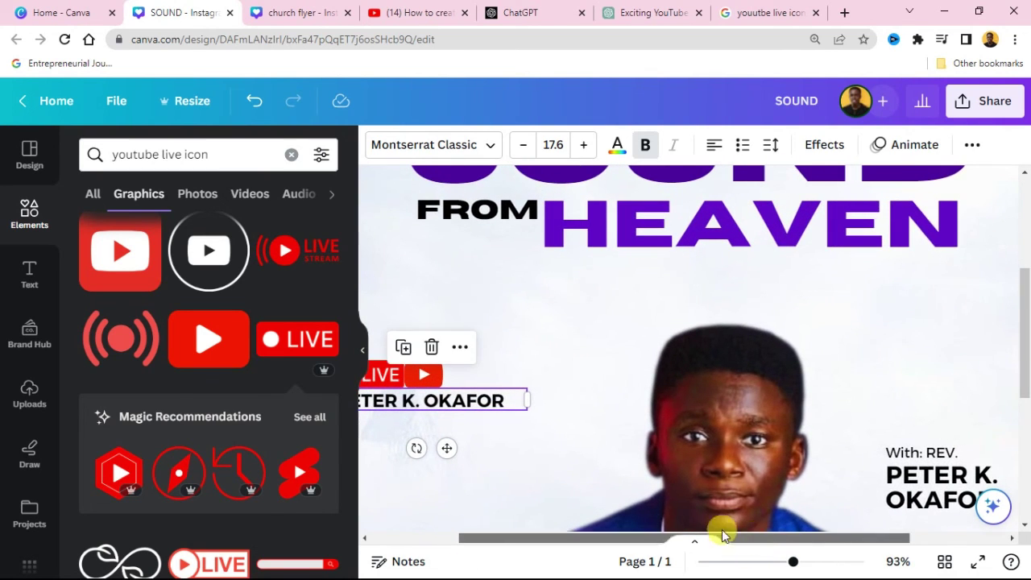
left_click_drag(720, 534, 630, 495)
left_click_drag(656, 397, 633, 395)
left_click_drag(467, 390, 478, 389)
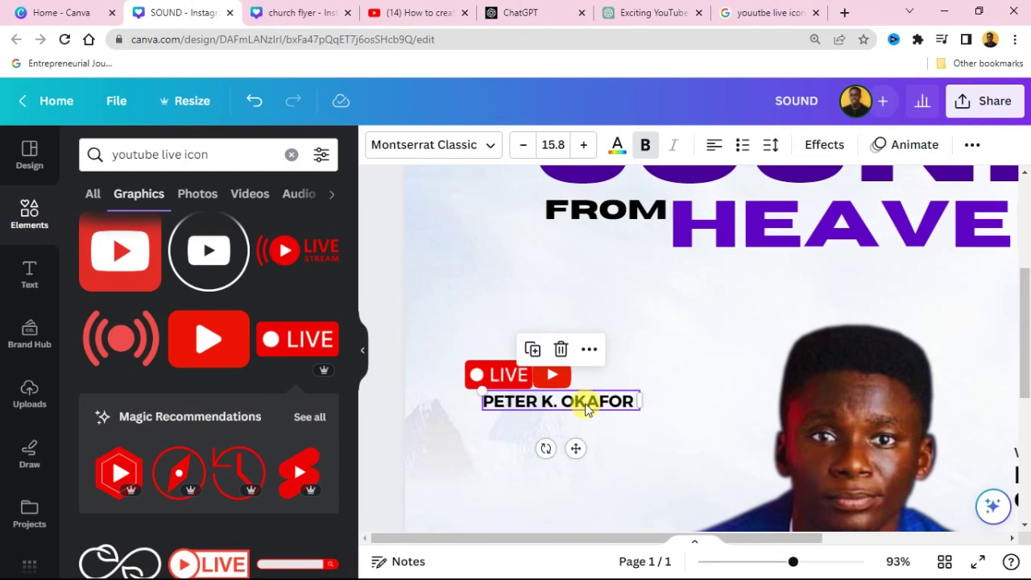
left_click_drag(586, 404, 568, 401)
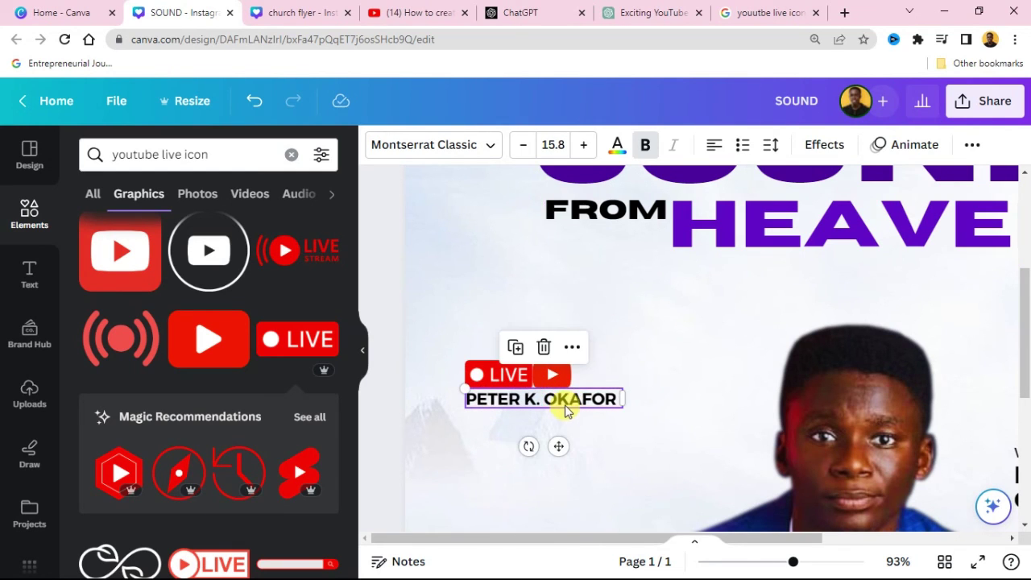
Nudge the copied name slightly down to widen the gap beneath the LIVE badge.
scroll(566, 411, "down", 2)
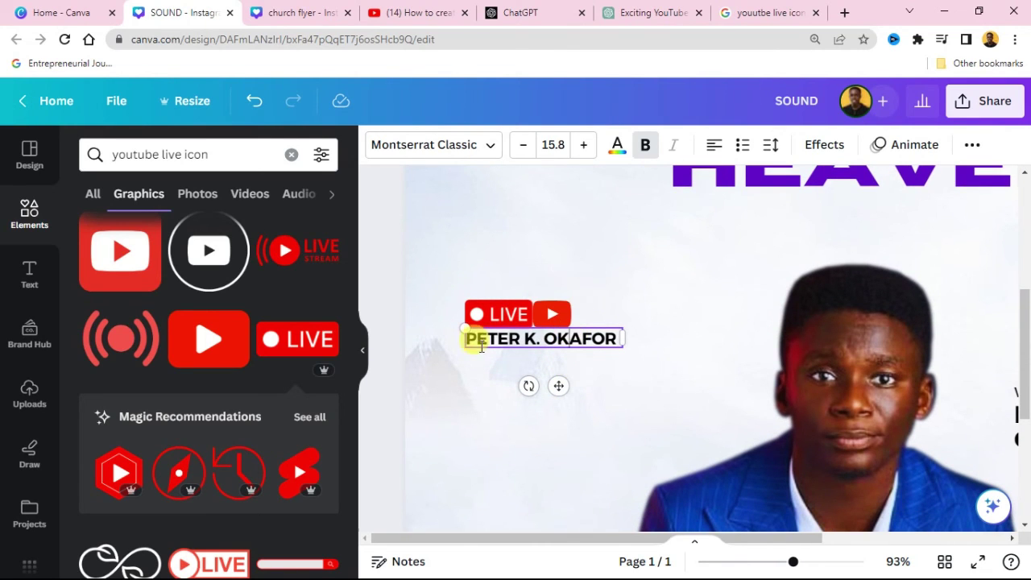
left_click(395, 299)
left_click(543, 340)
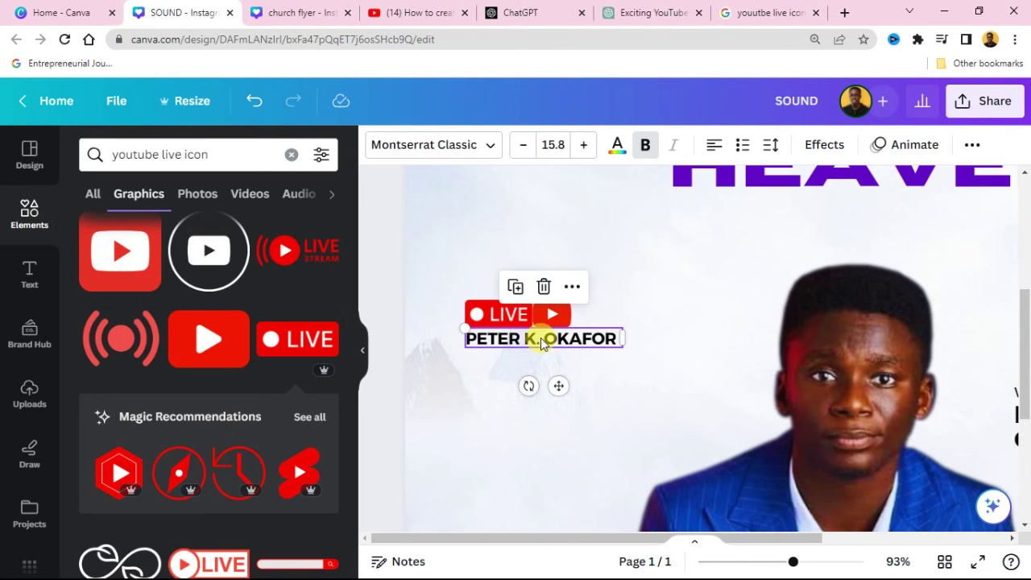
left_click_drag(541, 342, 542, 343)
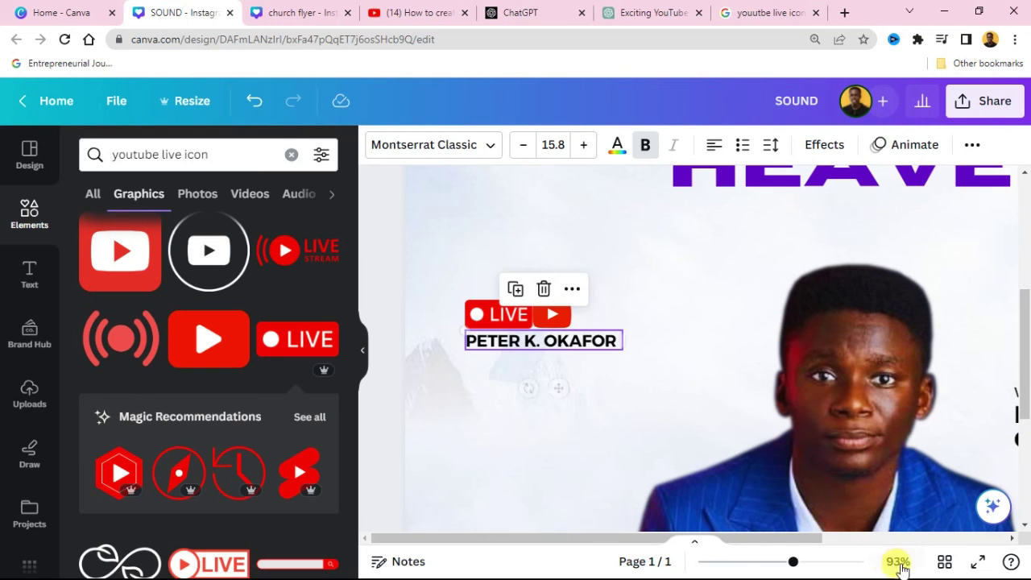
Zoom out to 25% to review the whole flyer and switch the view to full screen.
left_click_drag(794, 561, 735, 561)
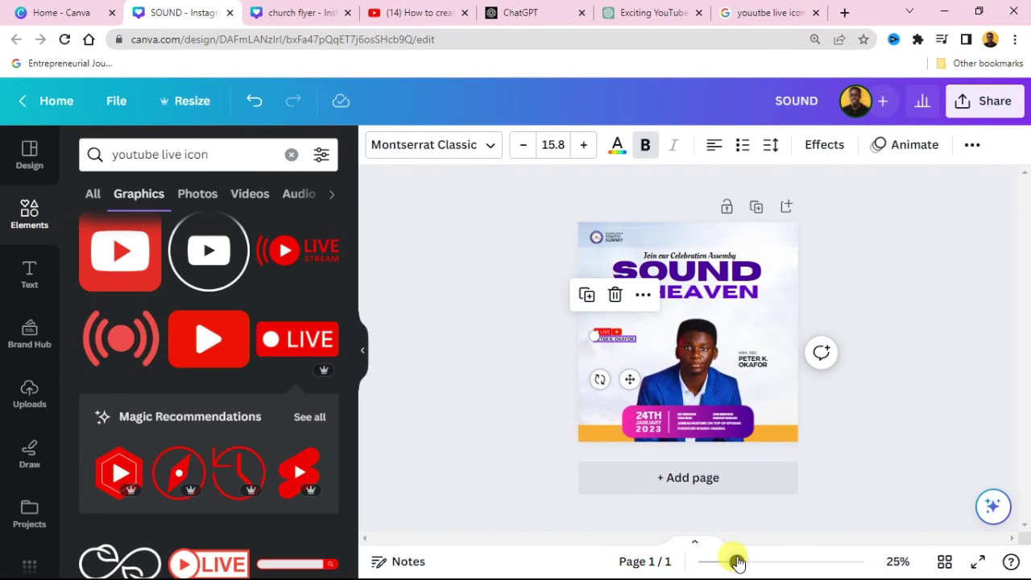
left_click(902, 276)
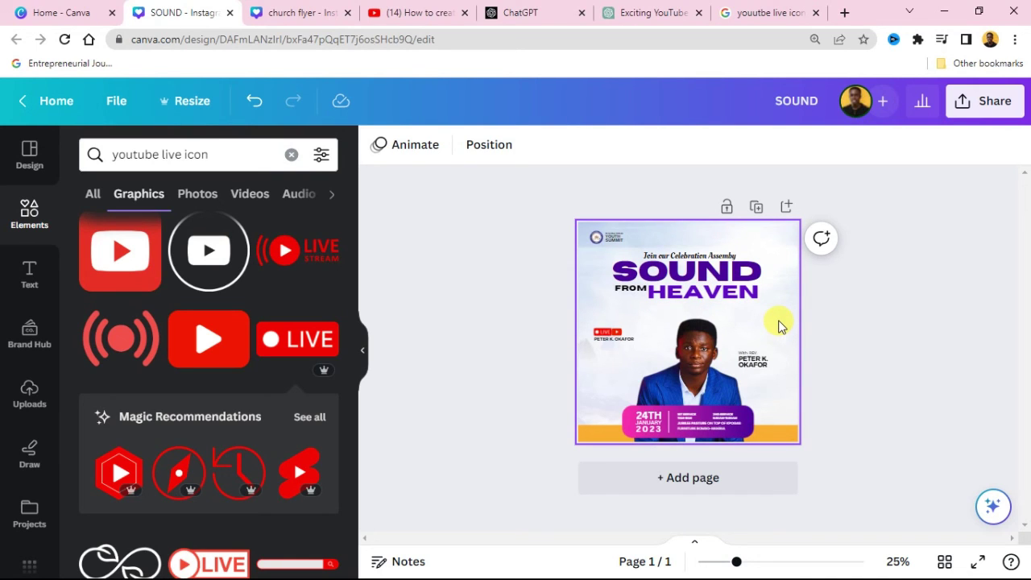
left_click(975, 563)
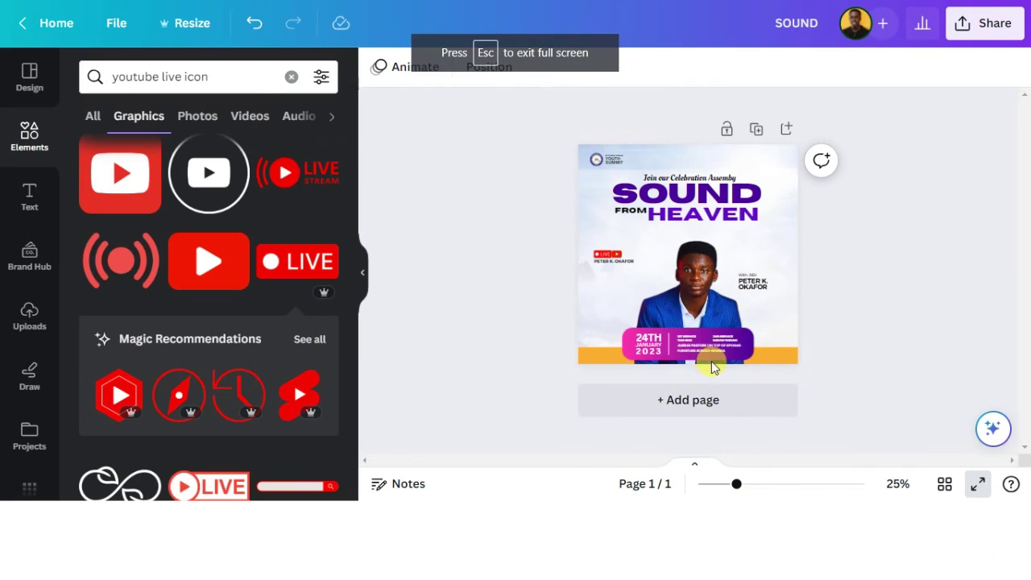